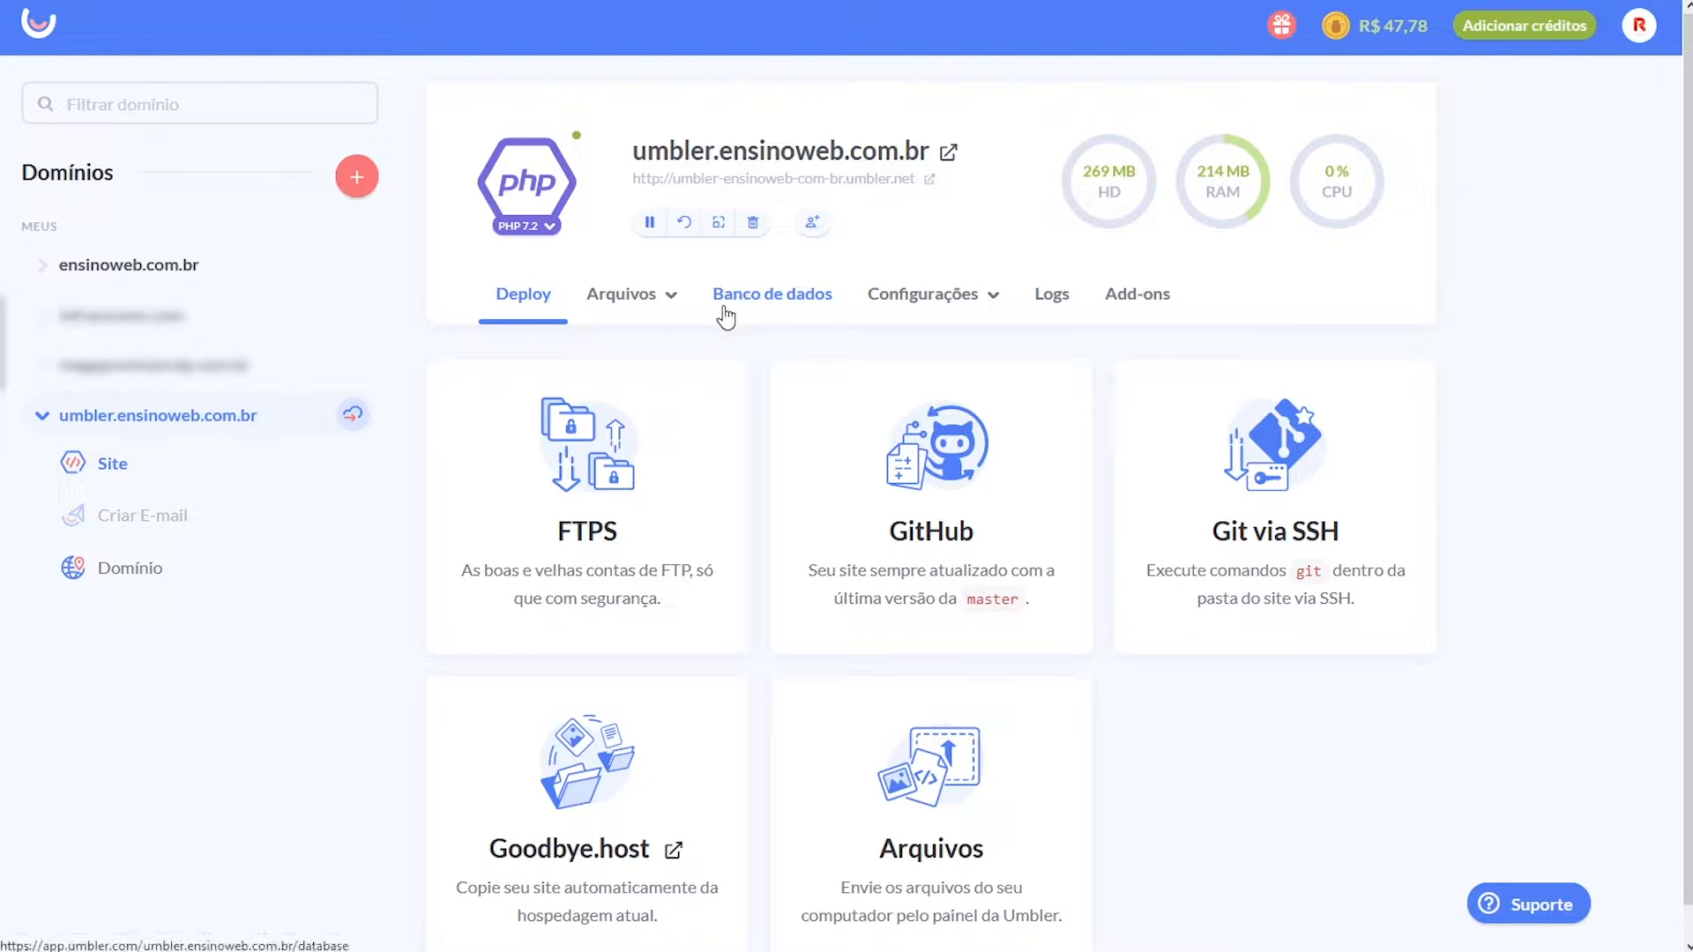
Open the CRON jobs page from the Configurações menu for umbler.ensinoweb.com.br.
click(956, 304)
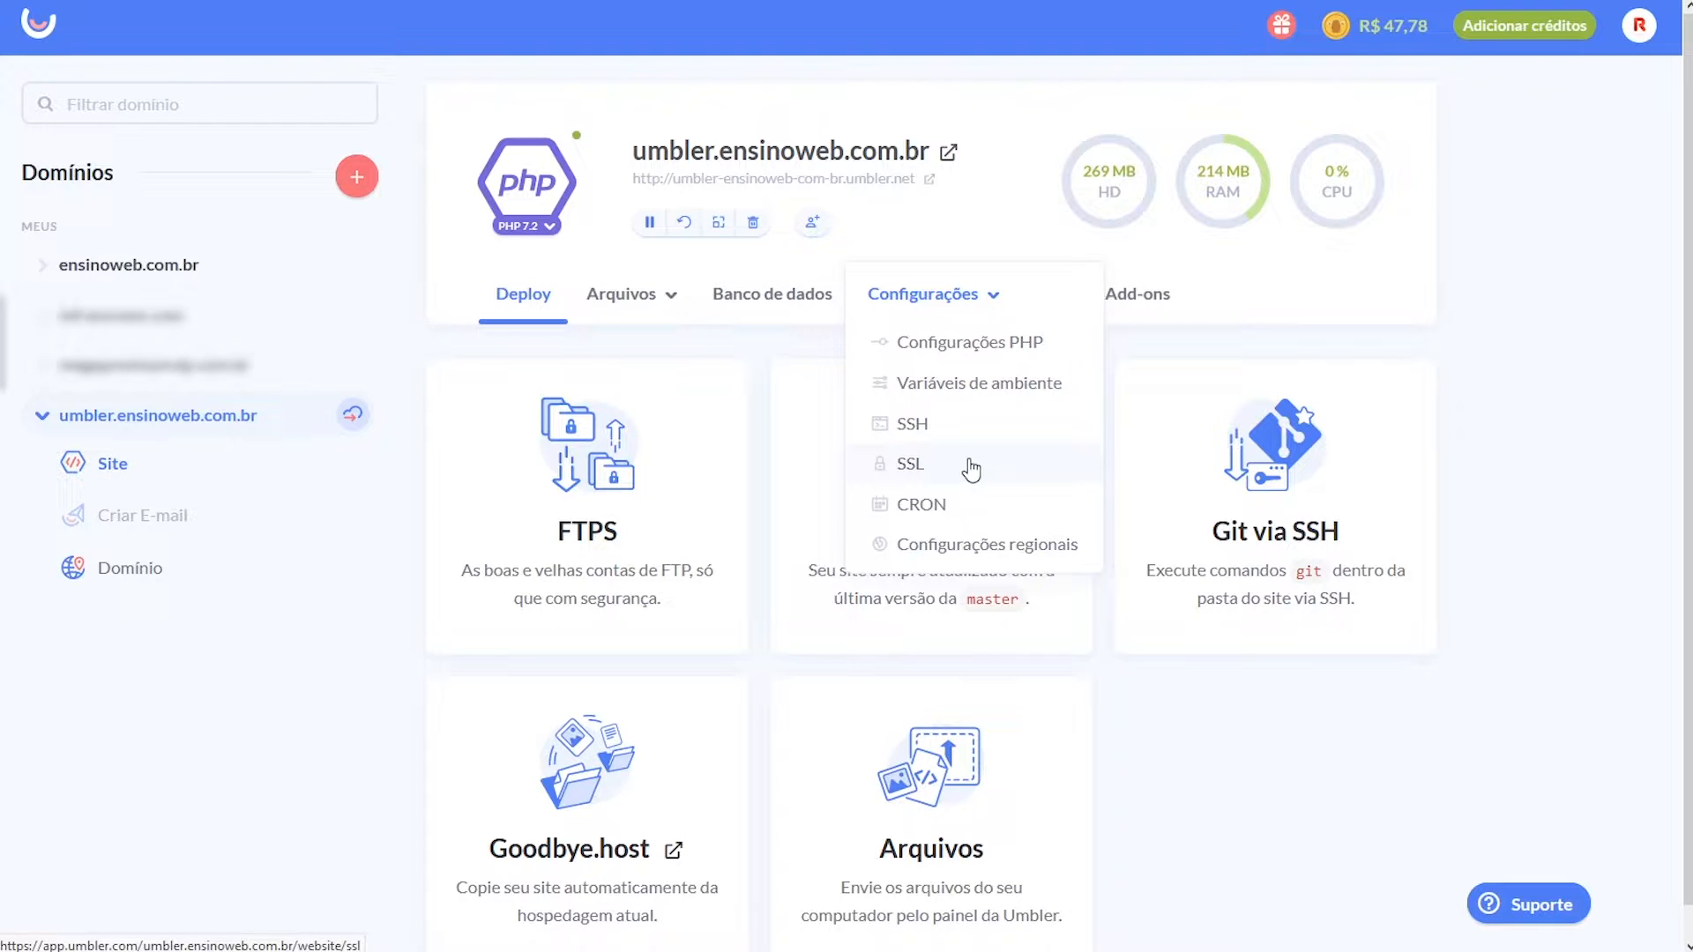
click(973, 509)
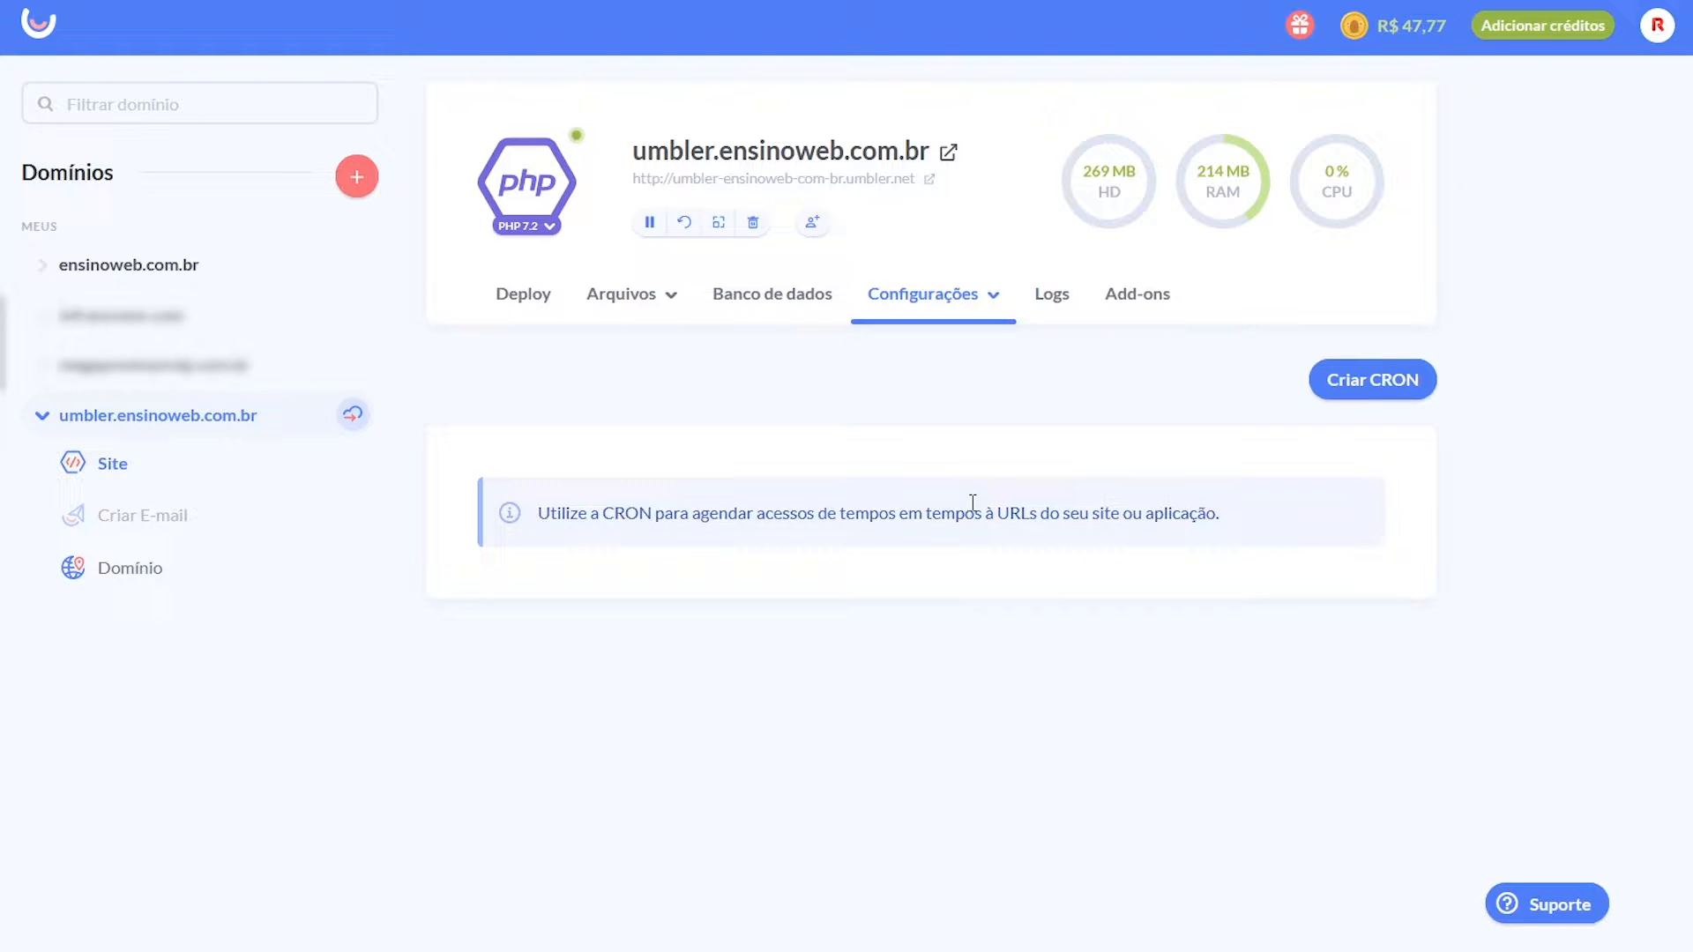
click(1382, 385)
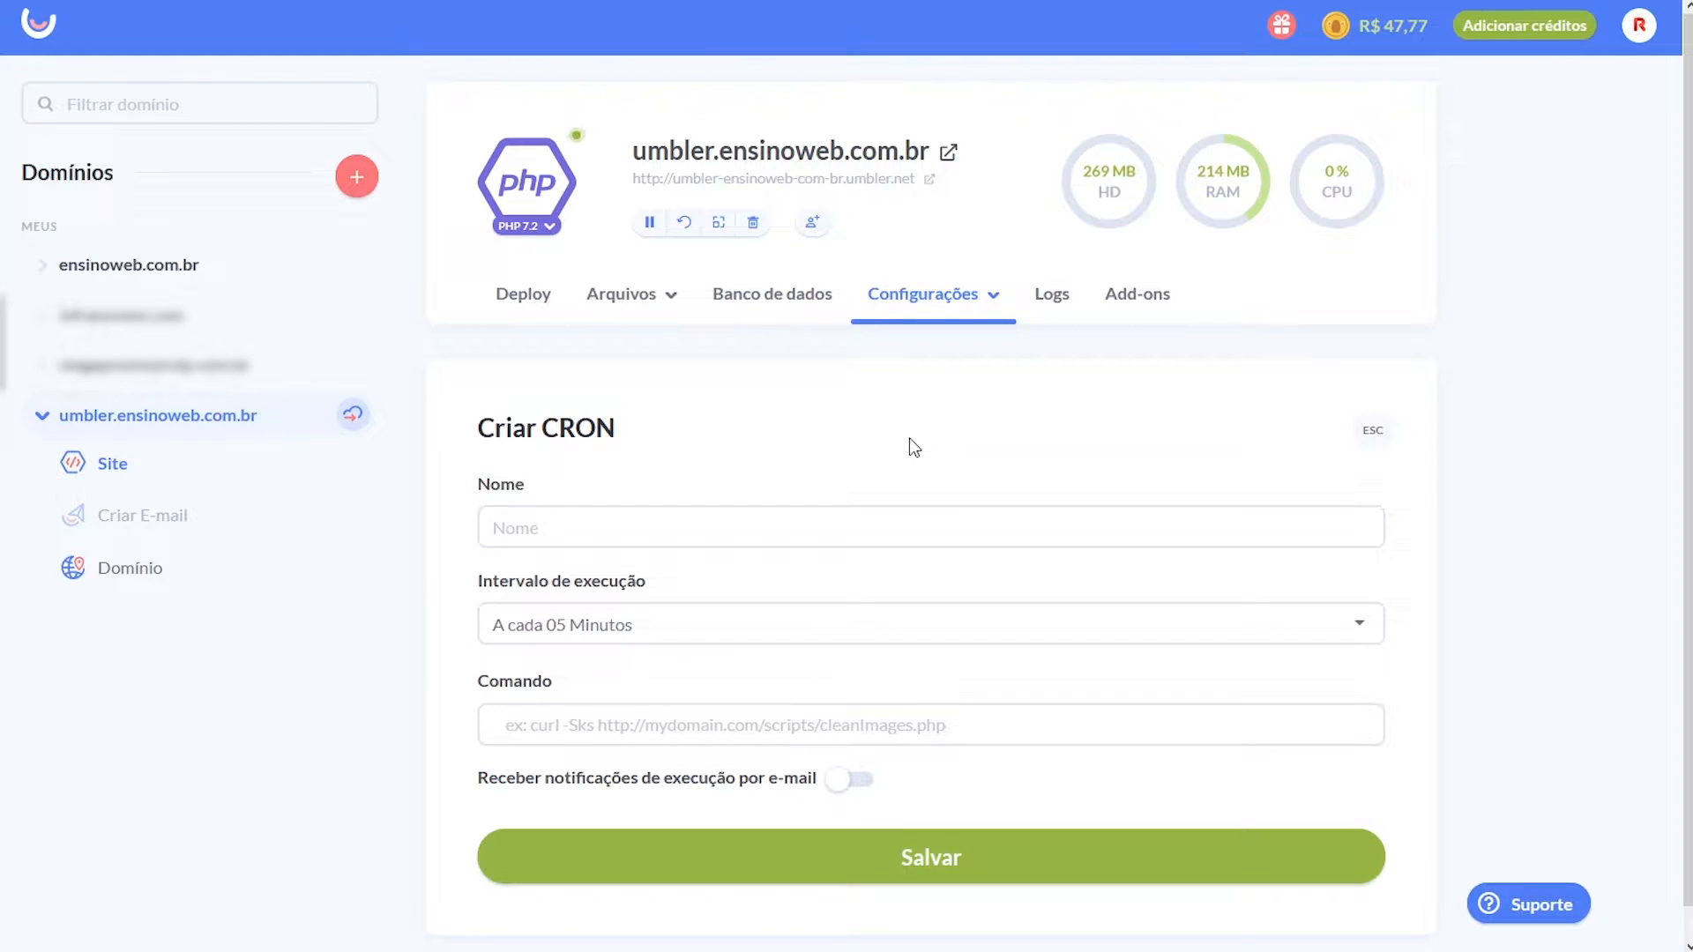
scroll(755, 608, down, 1)
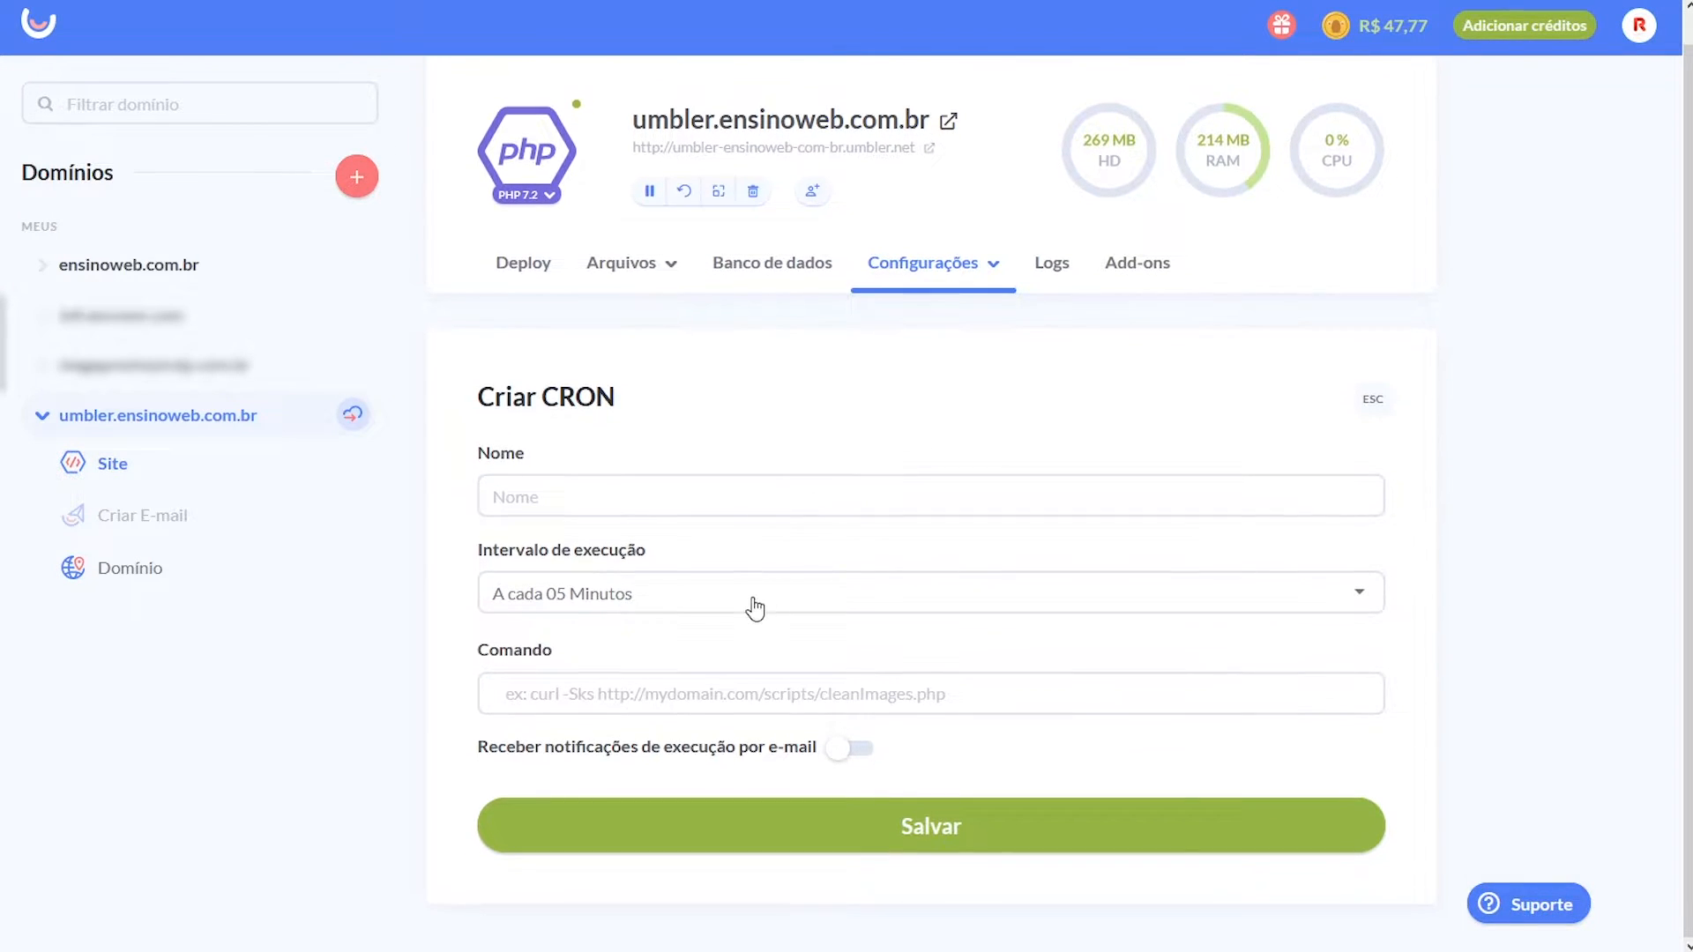
click(894, 587)
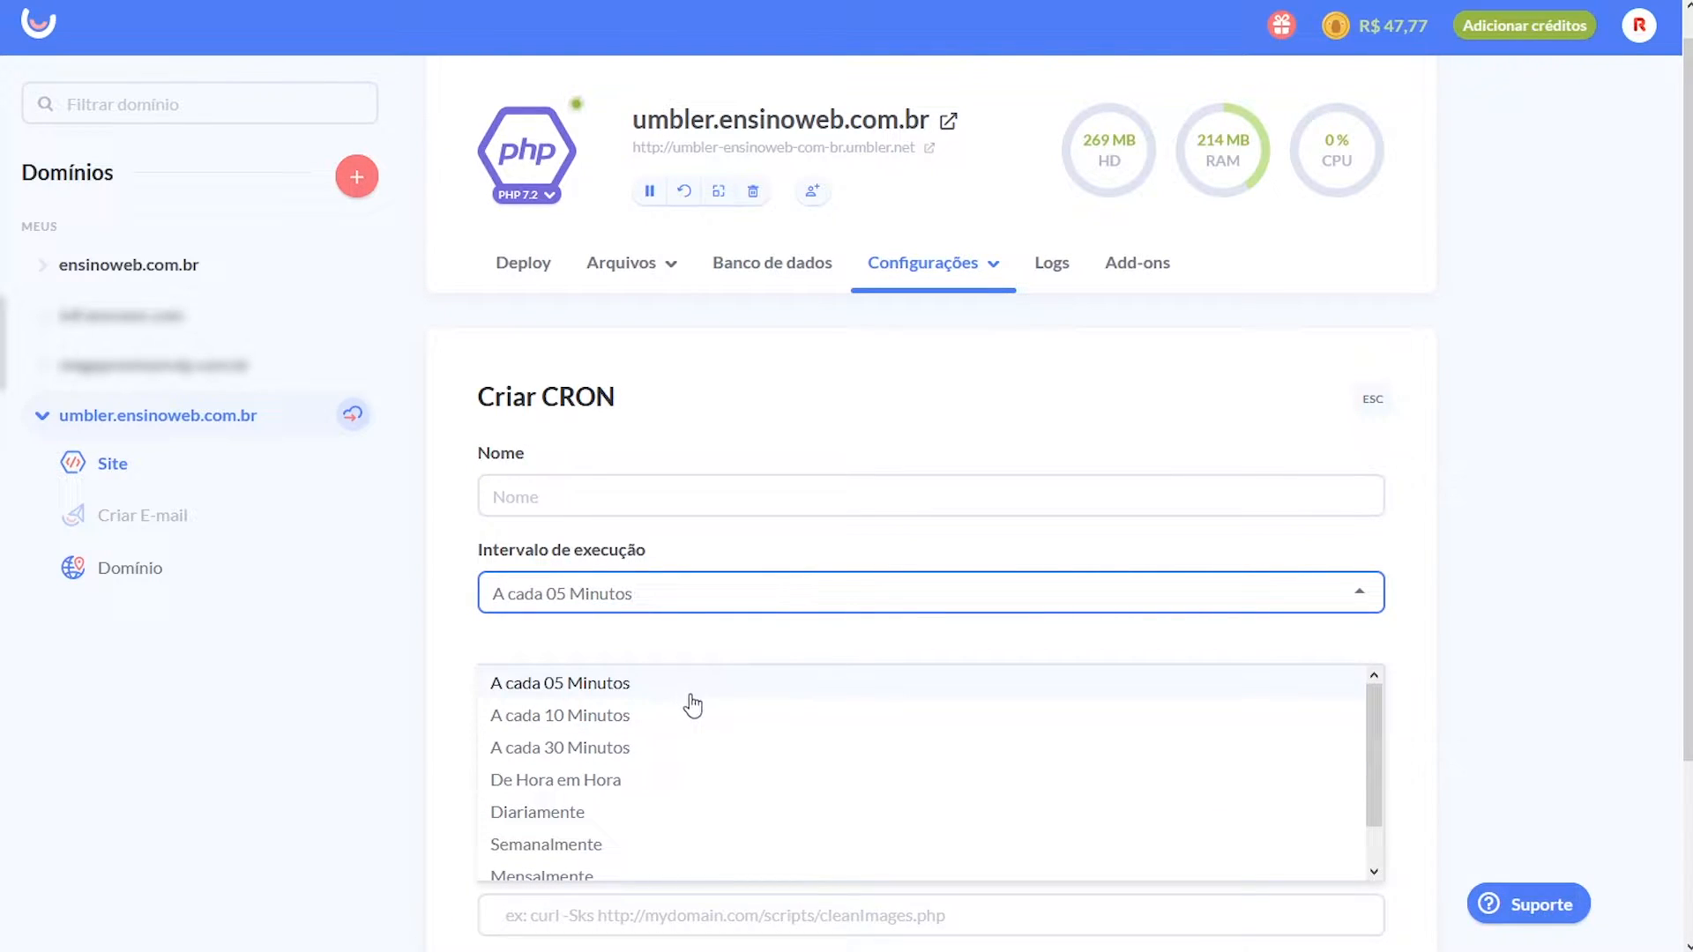
scroll(689, 703, down, 1)
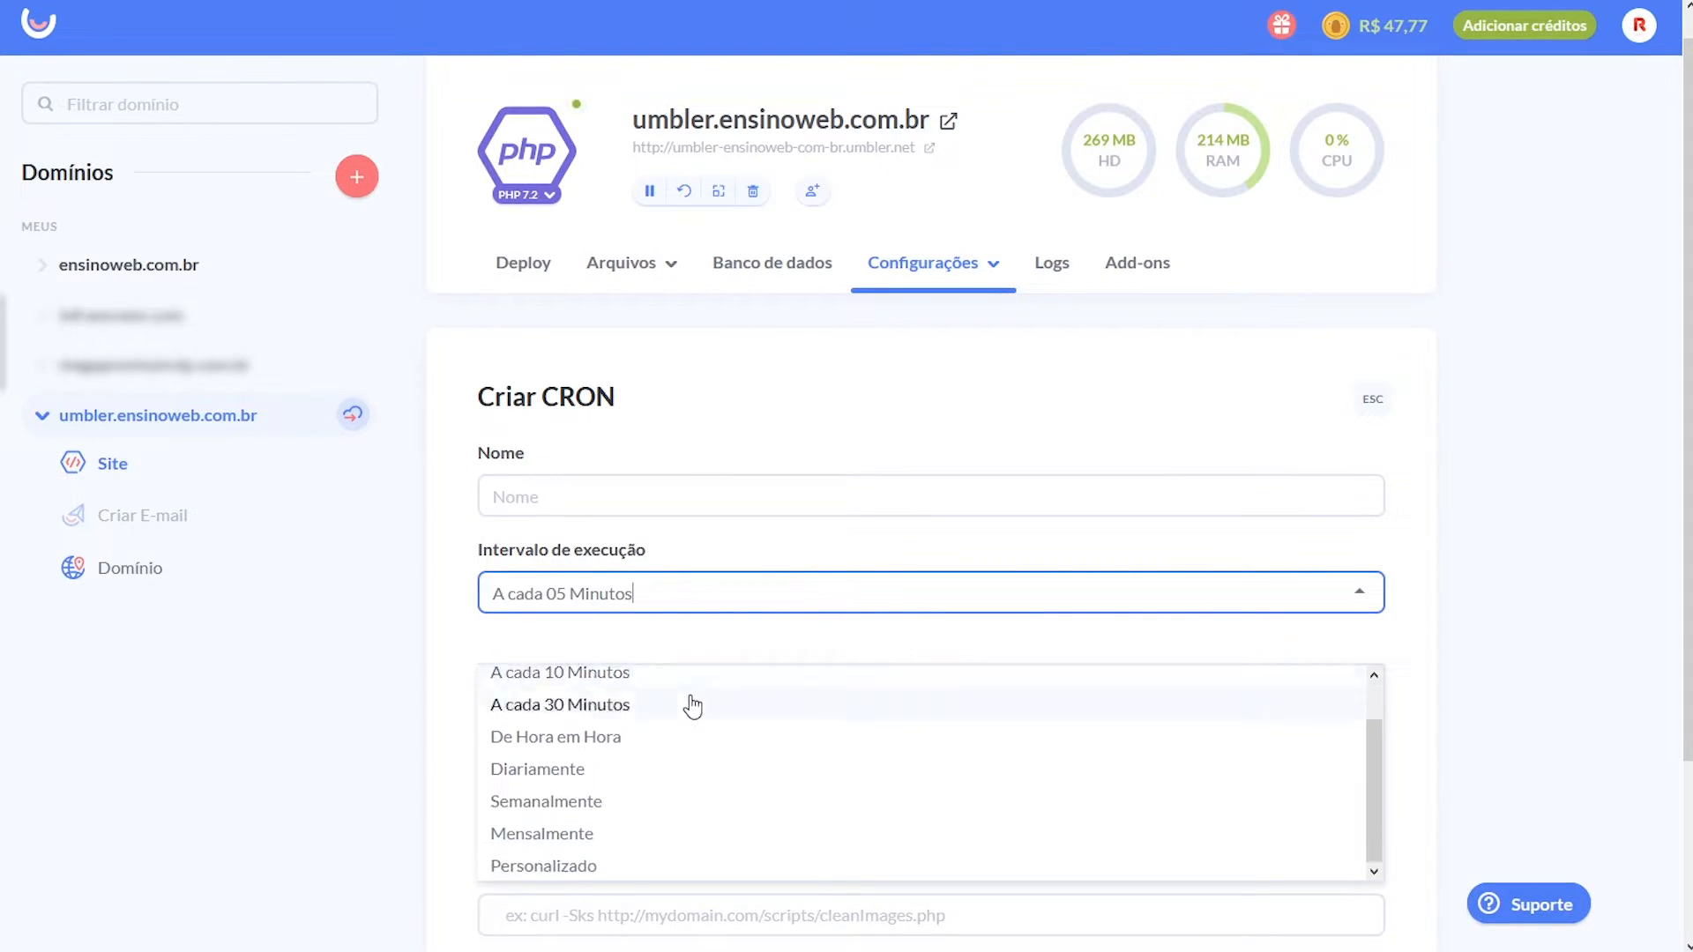
click(609, 872)
click(631, 694)
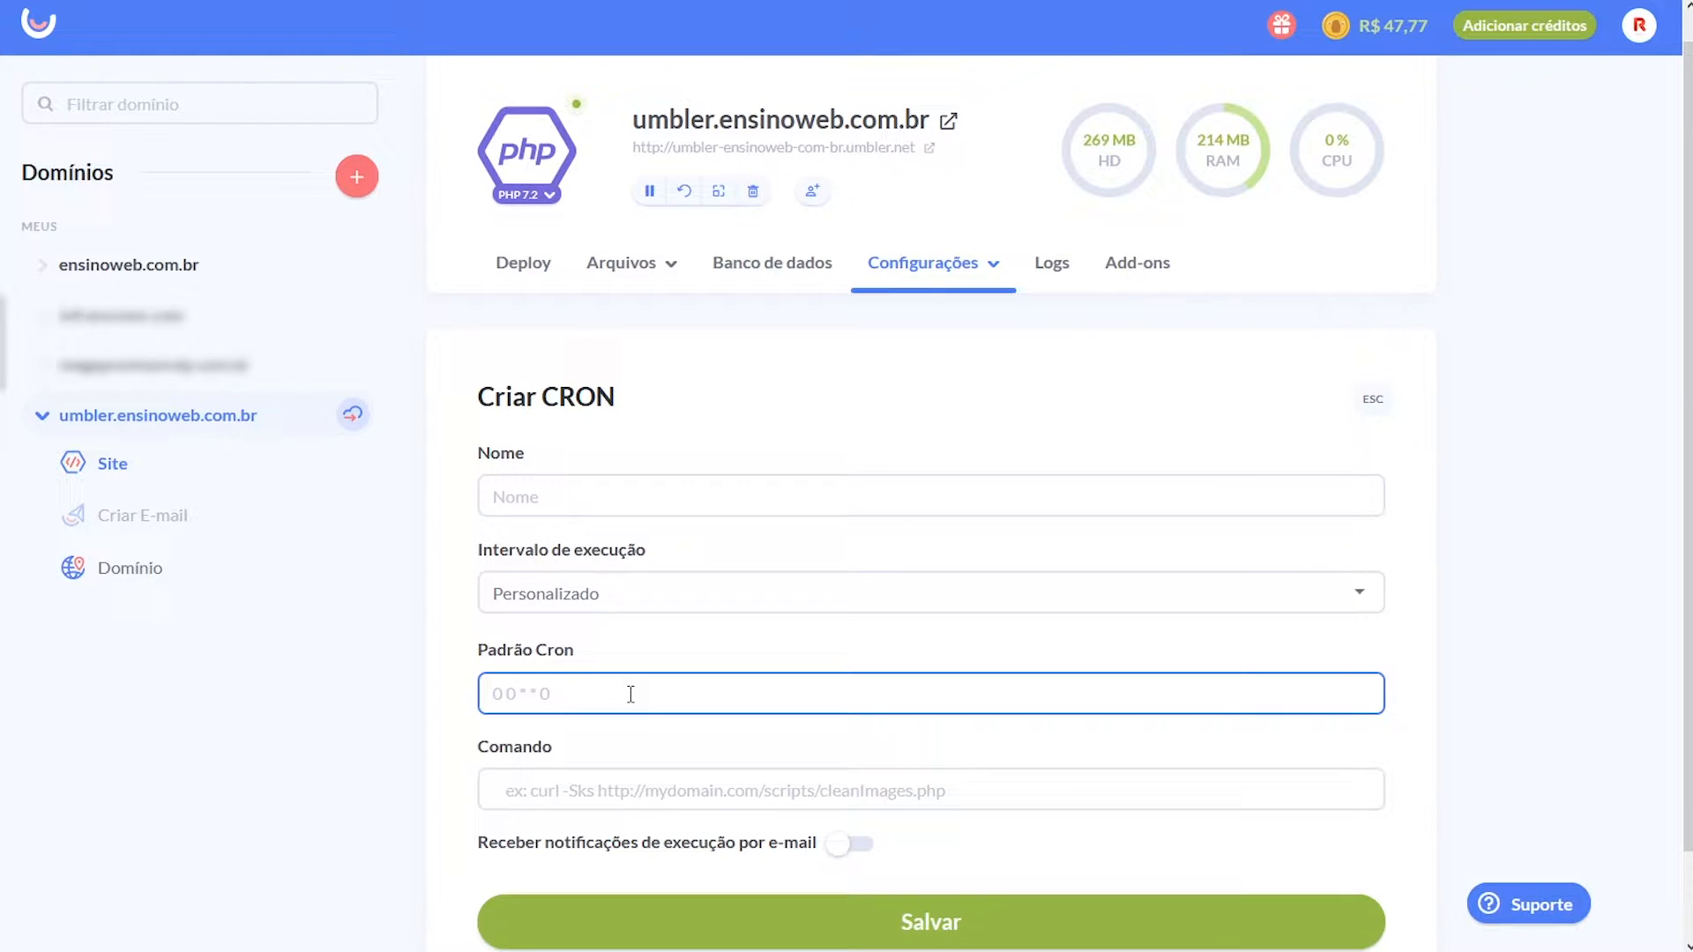
click(628, 788)
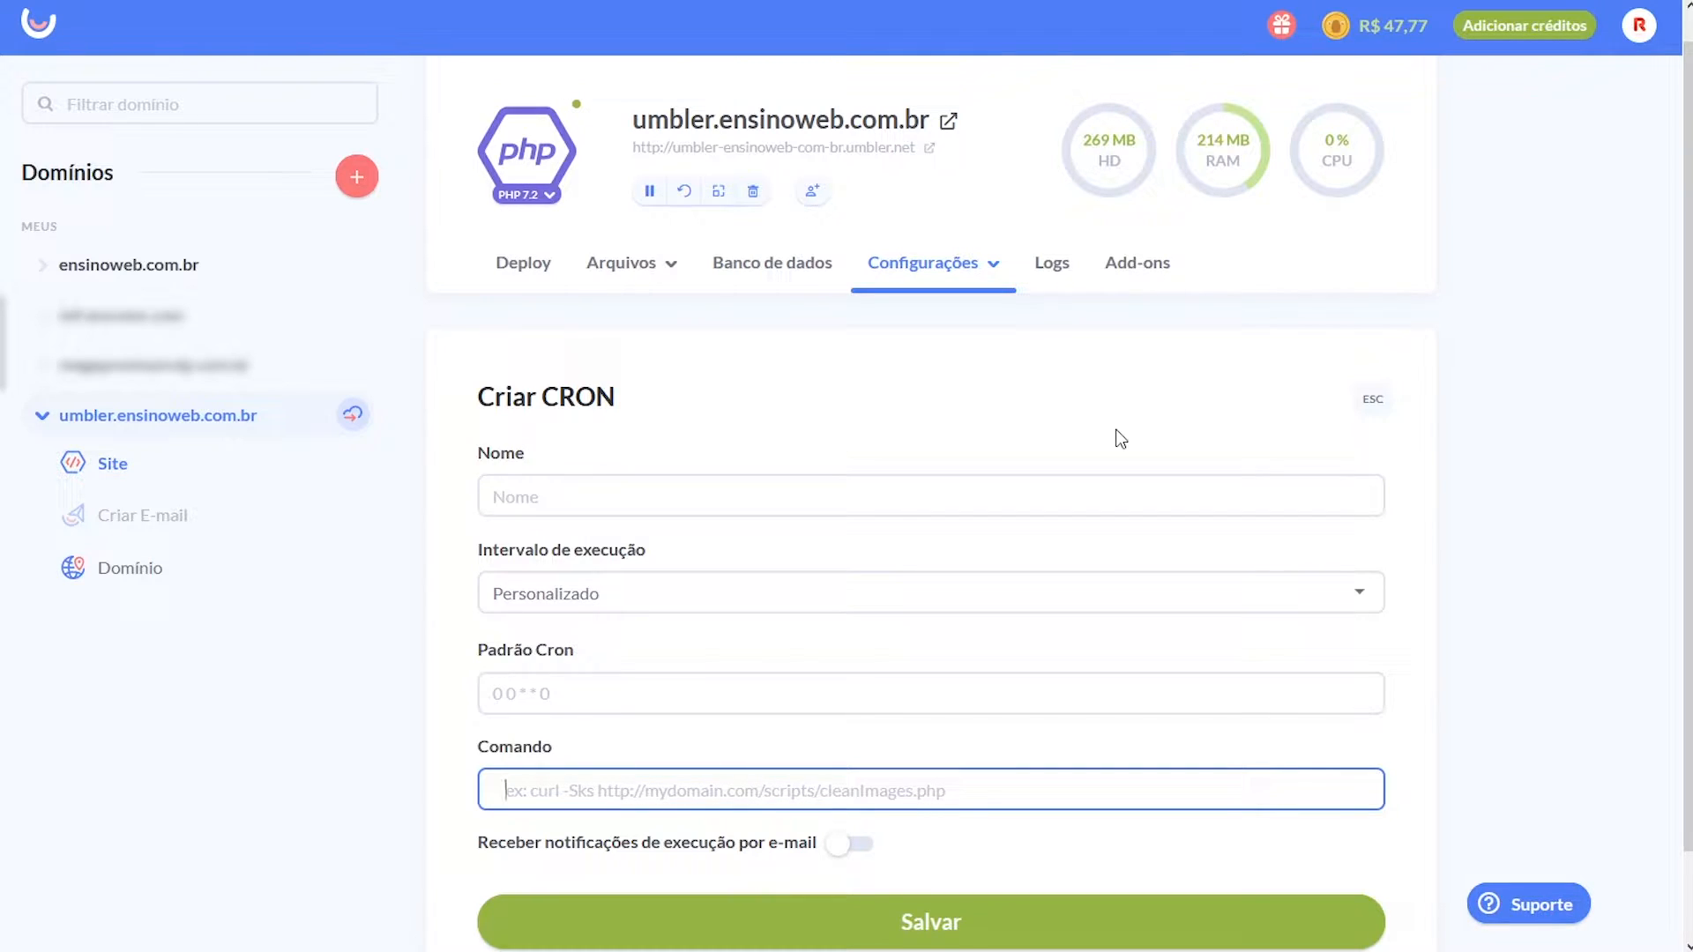
click(1375, 404)
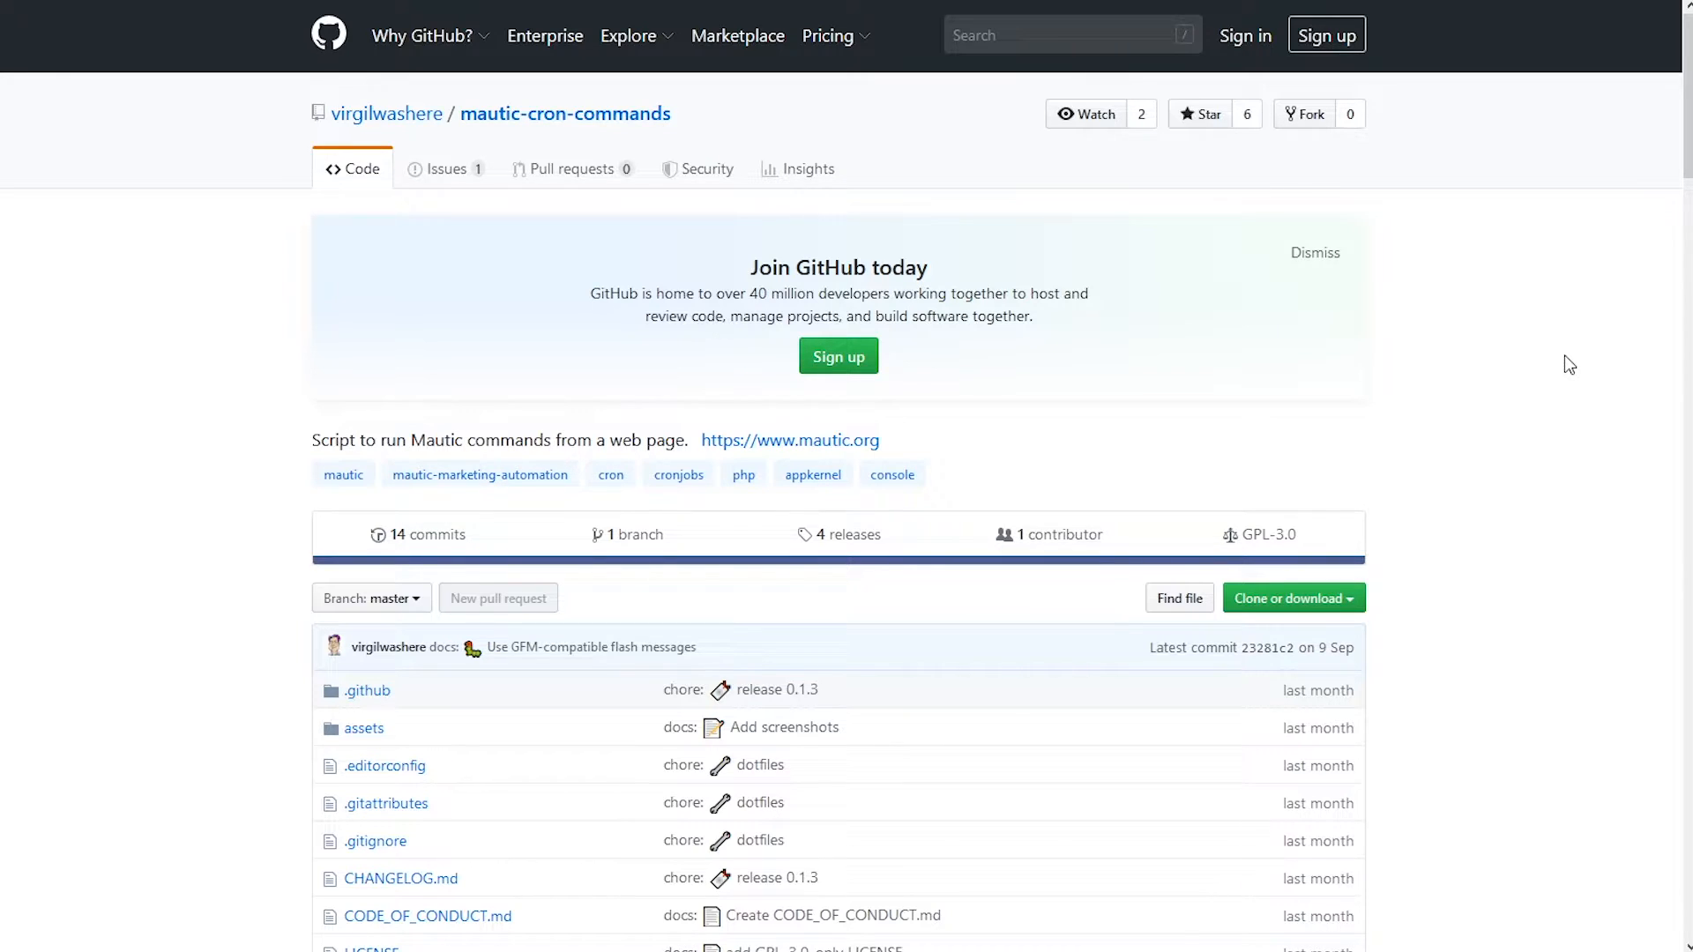
Jump to the README's Requirements section and highlight the supported Mautic version note.
scroll(1569, 364, down, 9)
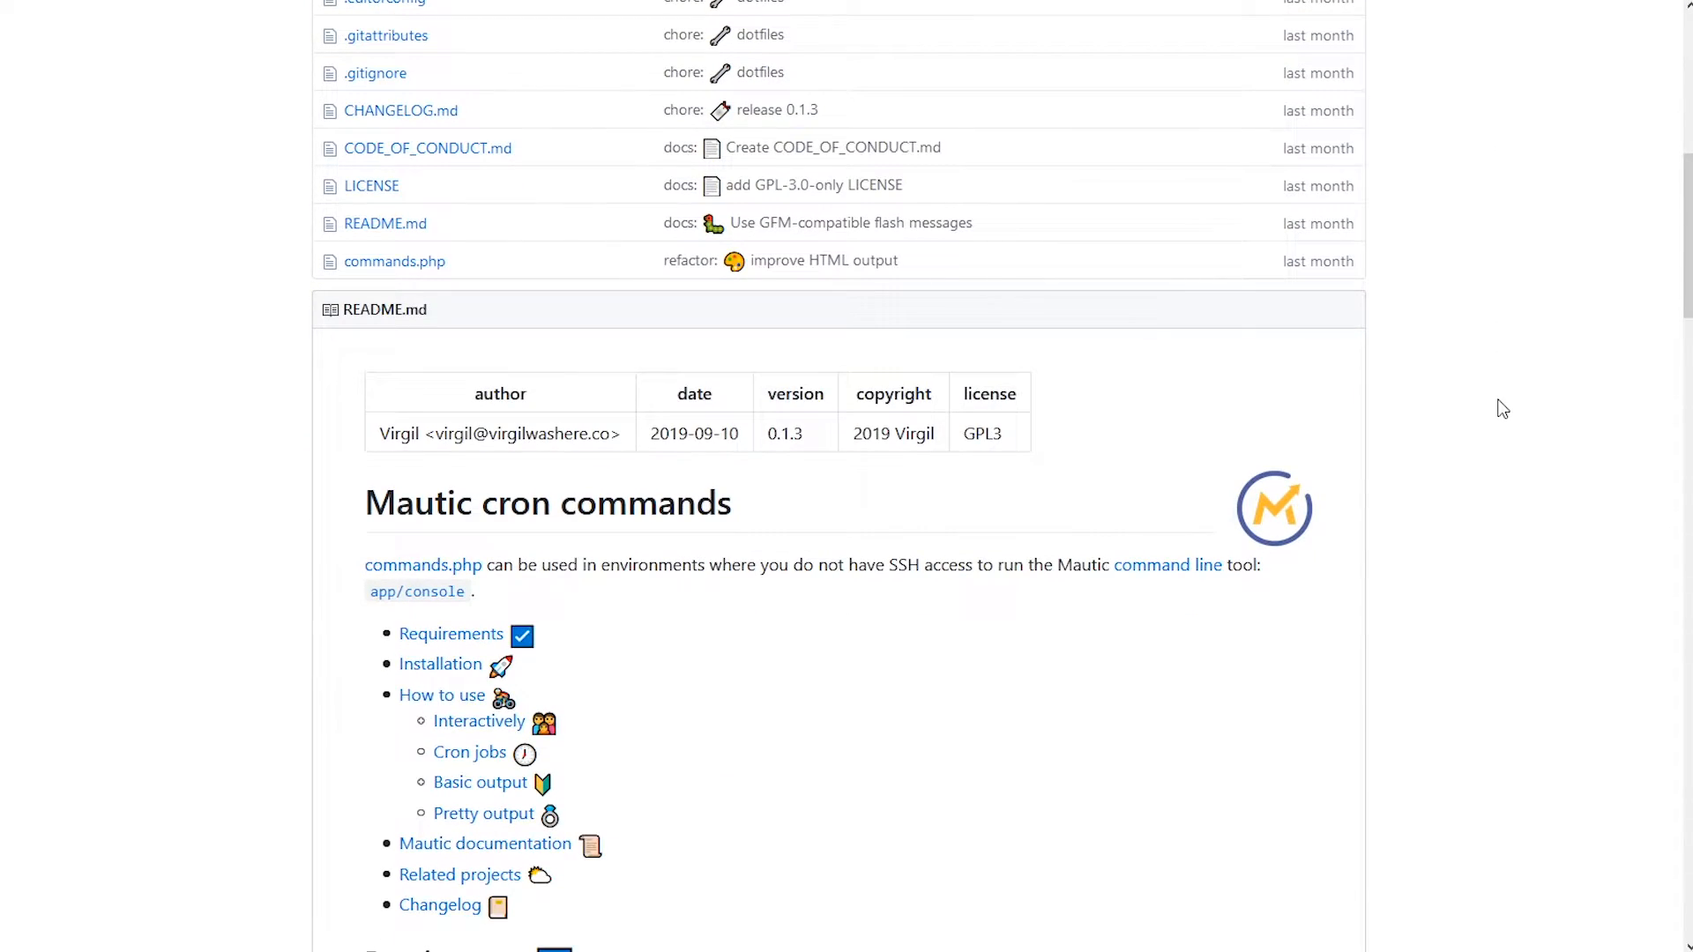
scroll(1502, 408, down, 4)
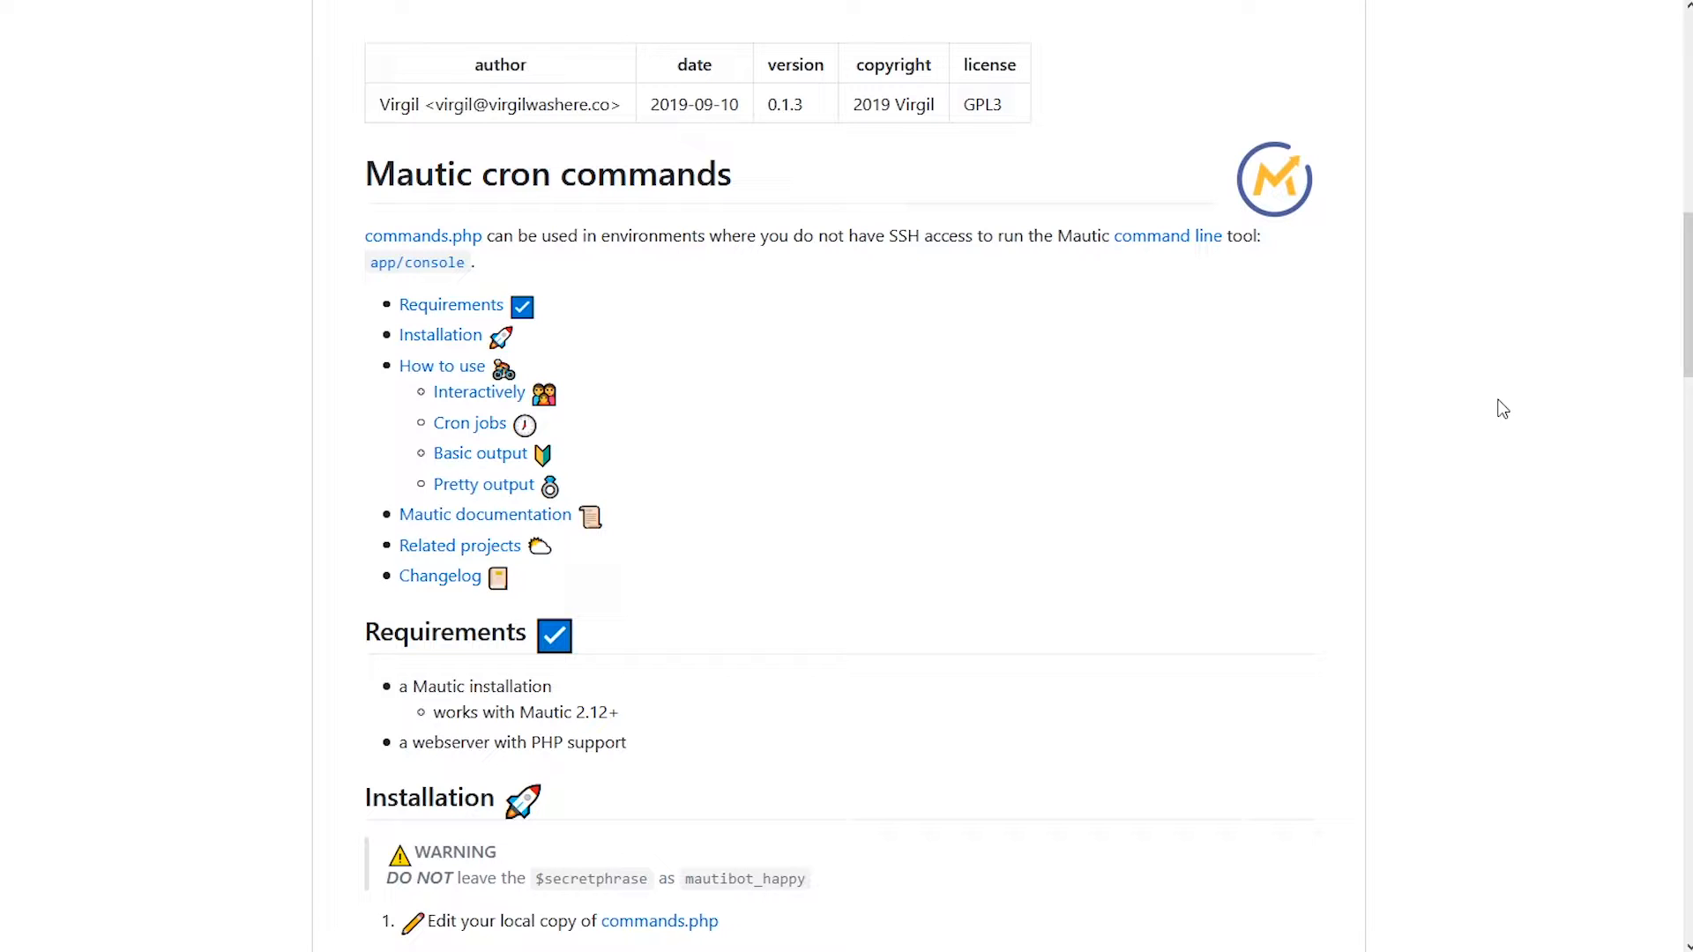
click(451, 304)
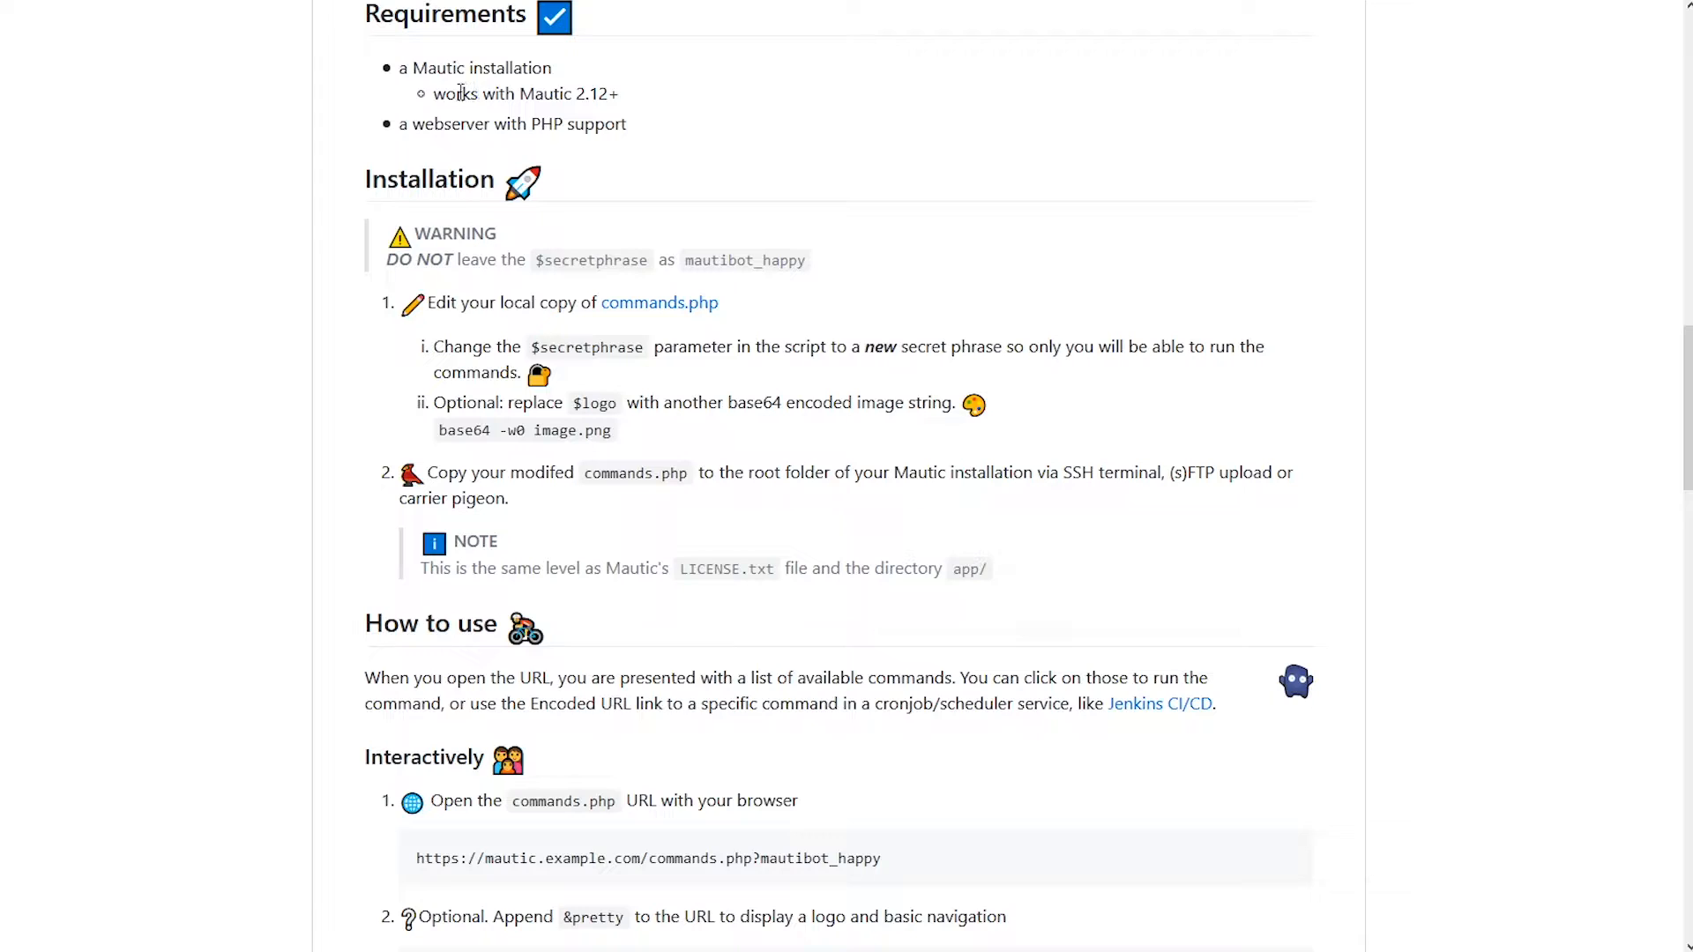
drag(446, 94, 582, 94)
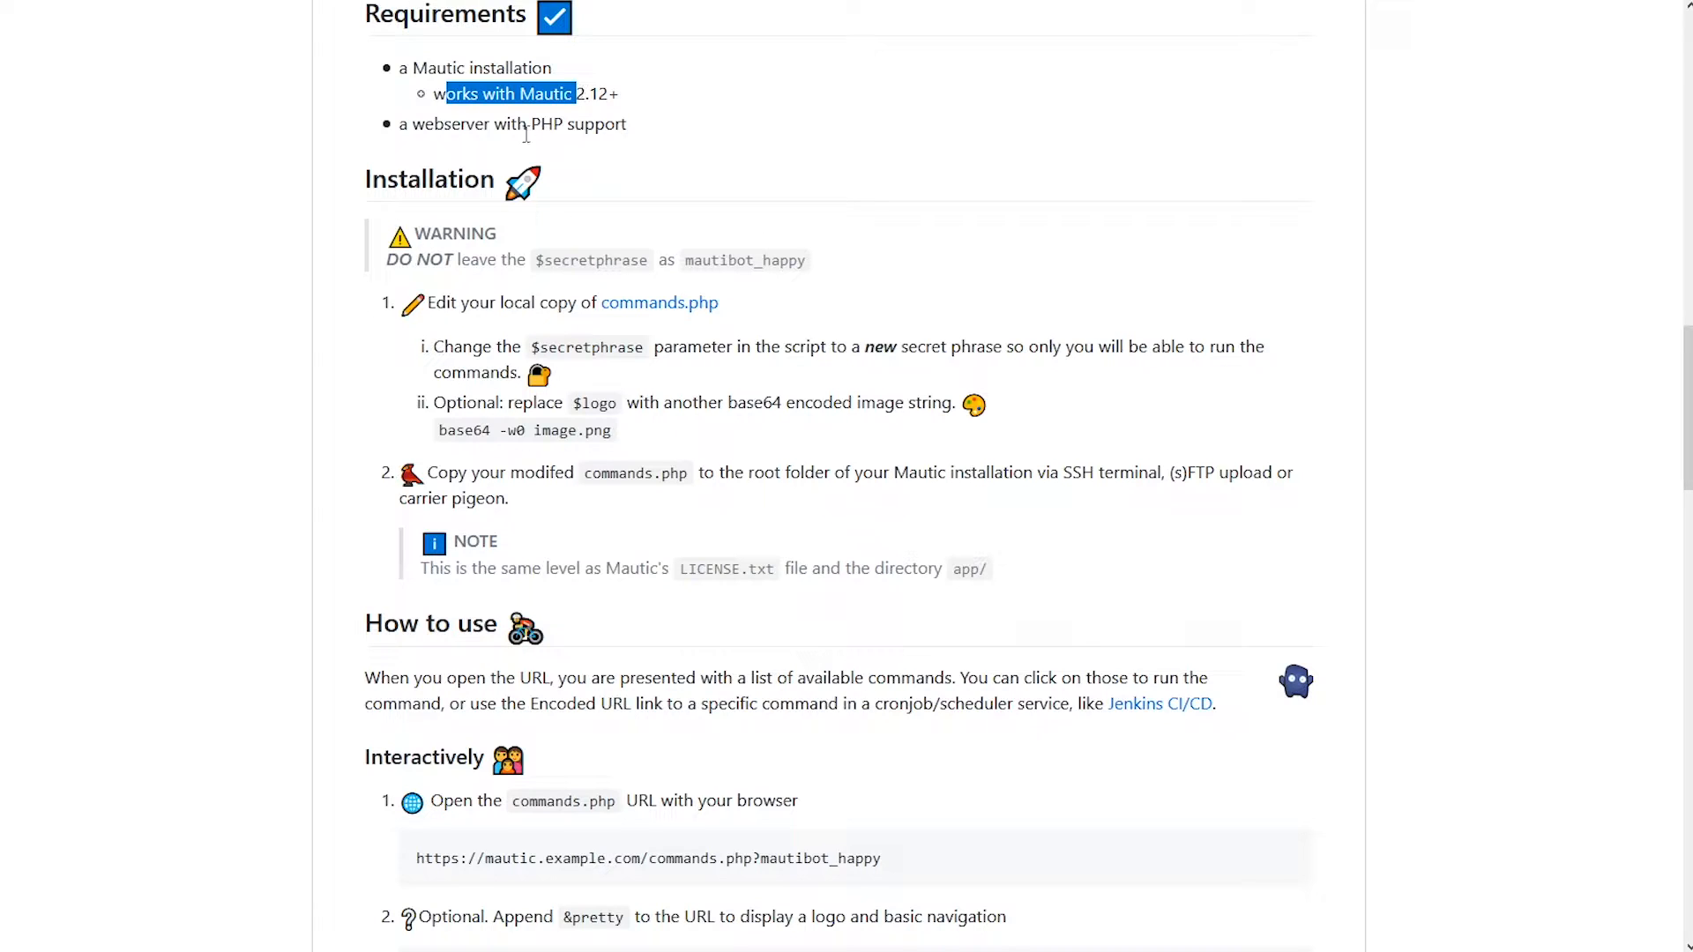
Read the Installation steps, note the default phrase mautibot_happy, and open commands.php.
double_click(461, 180)
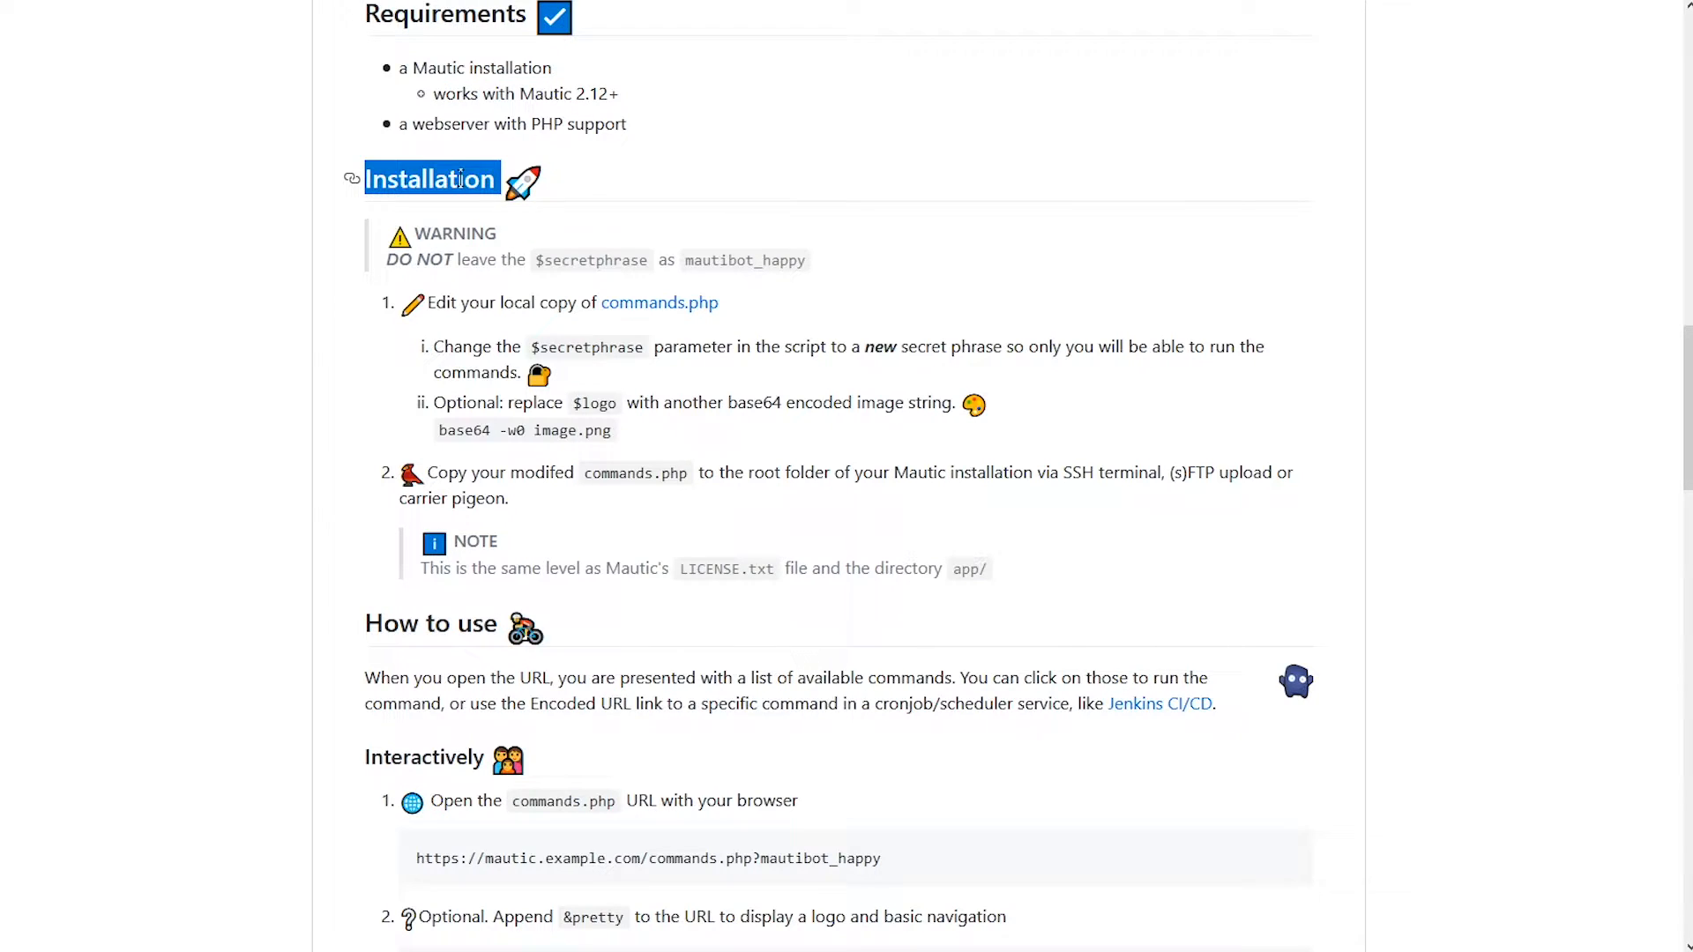
scroll(460, 180, down, 1)
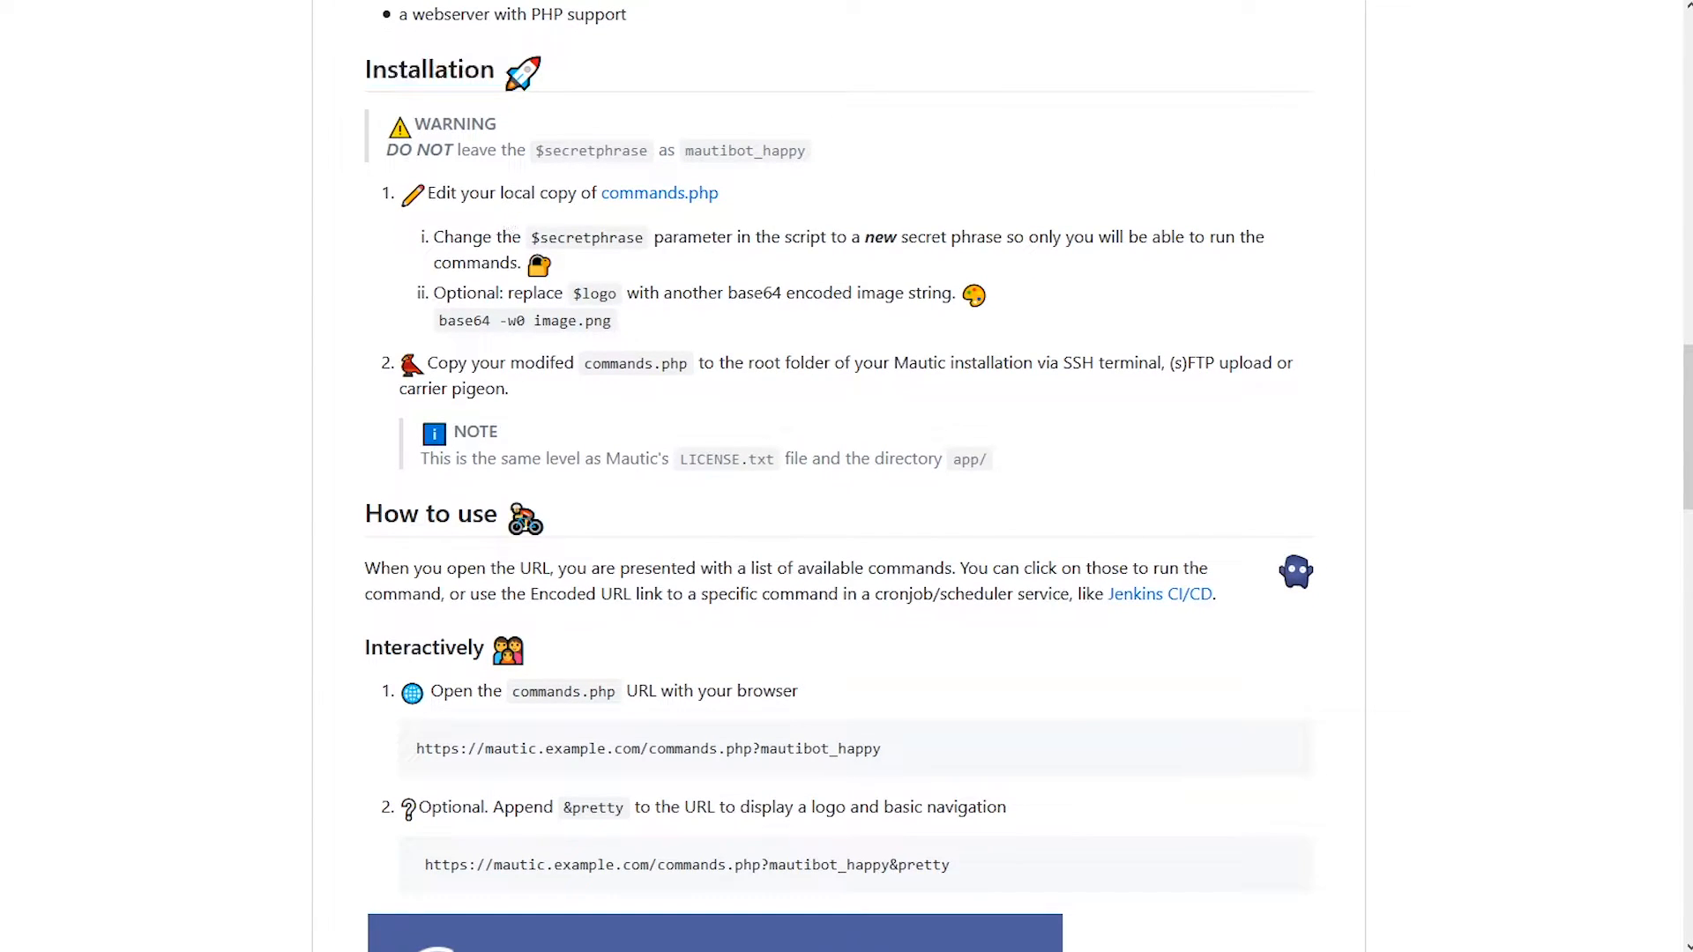
double_click(727, 155)
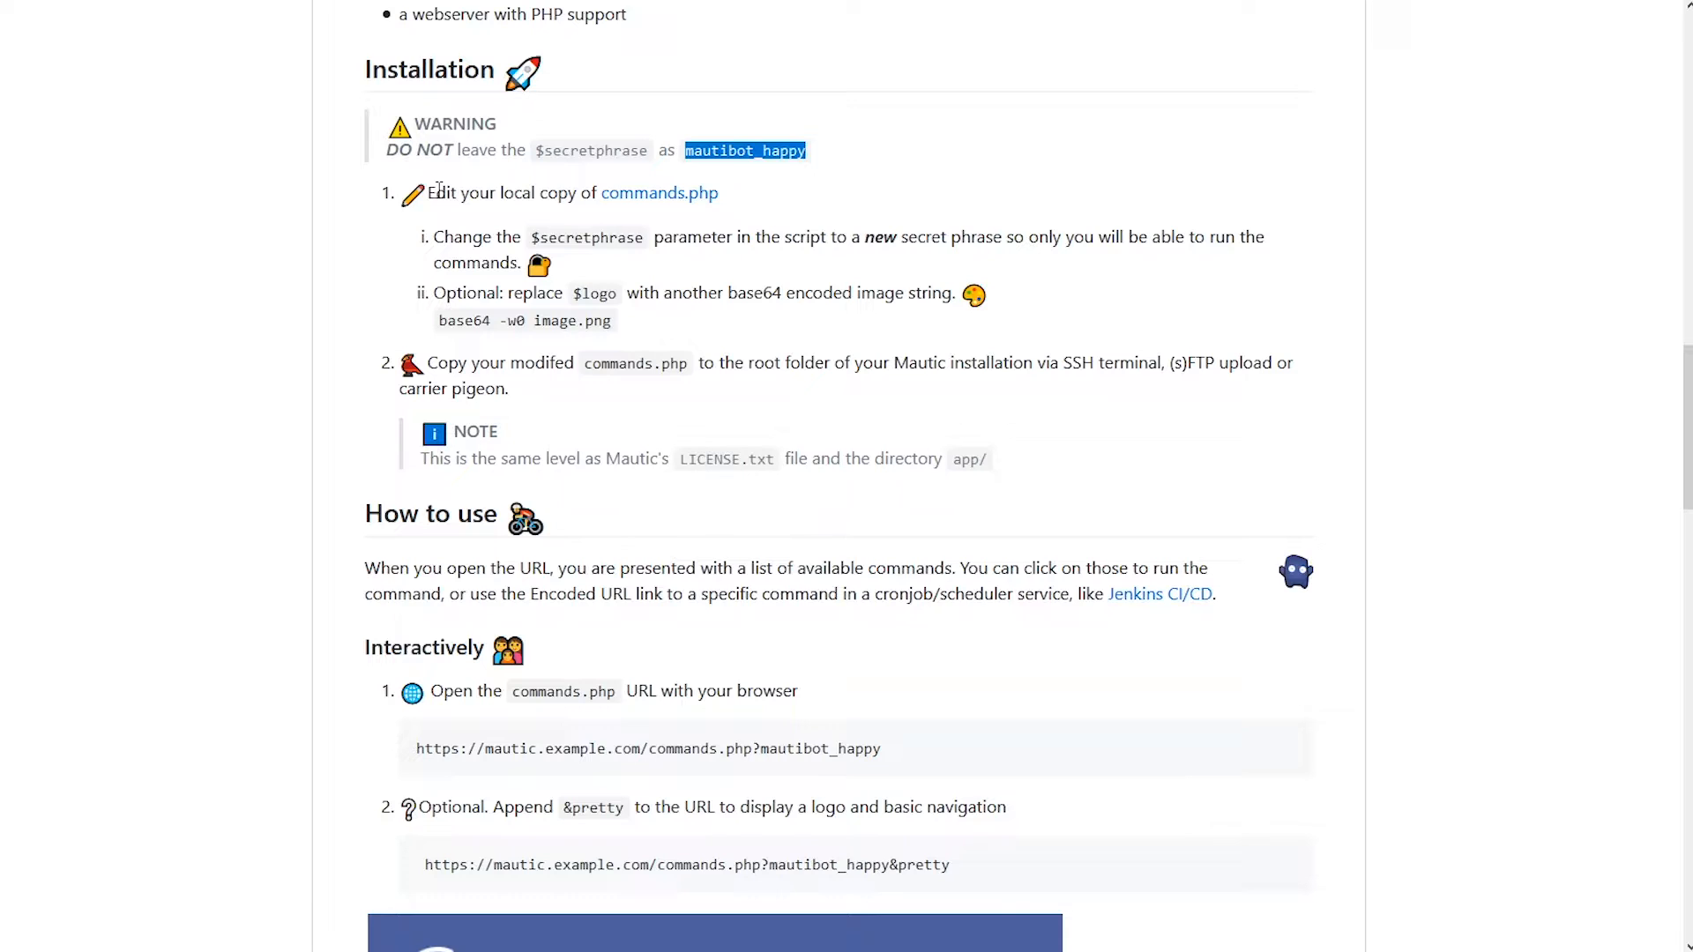
click(666, 194)
Scroll through the commands.php code, selecting it from line 1.
scroll(627, 238, down, 5)
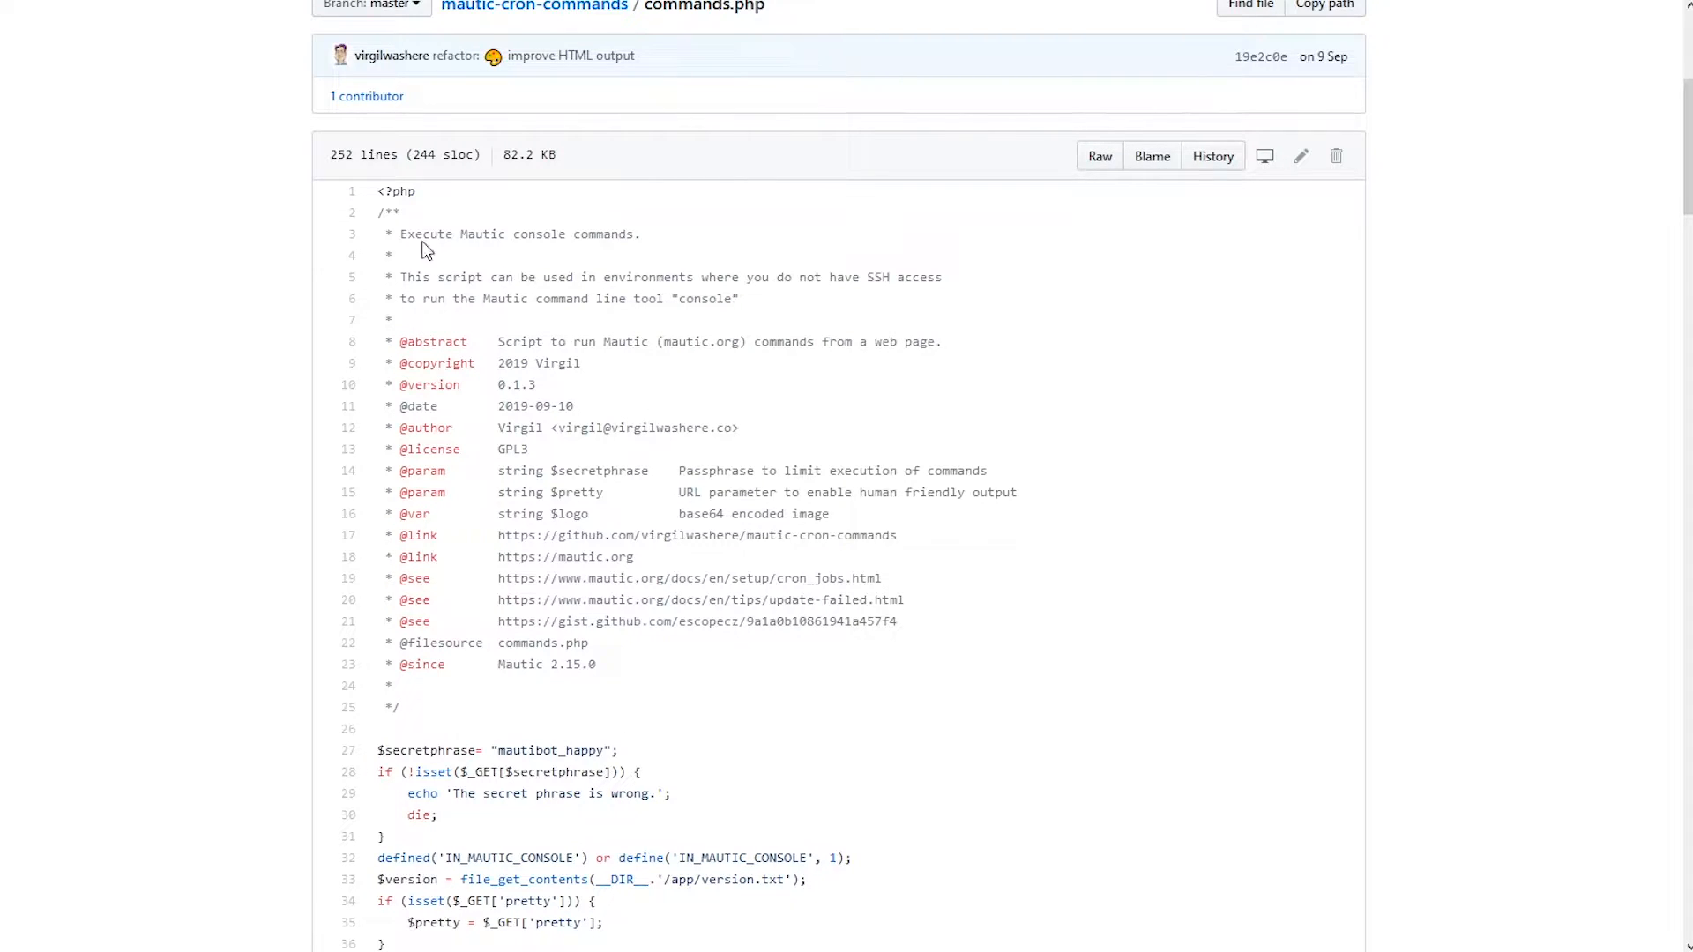
drag(380, 192, 417, 763)
scroll(476, 255, down, 10)
scroll(491, 294, down, 20)
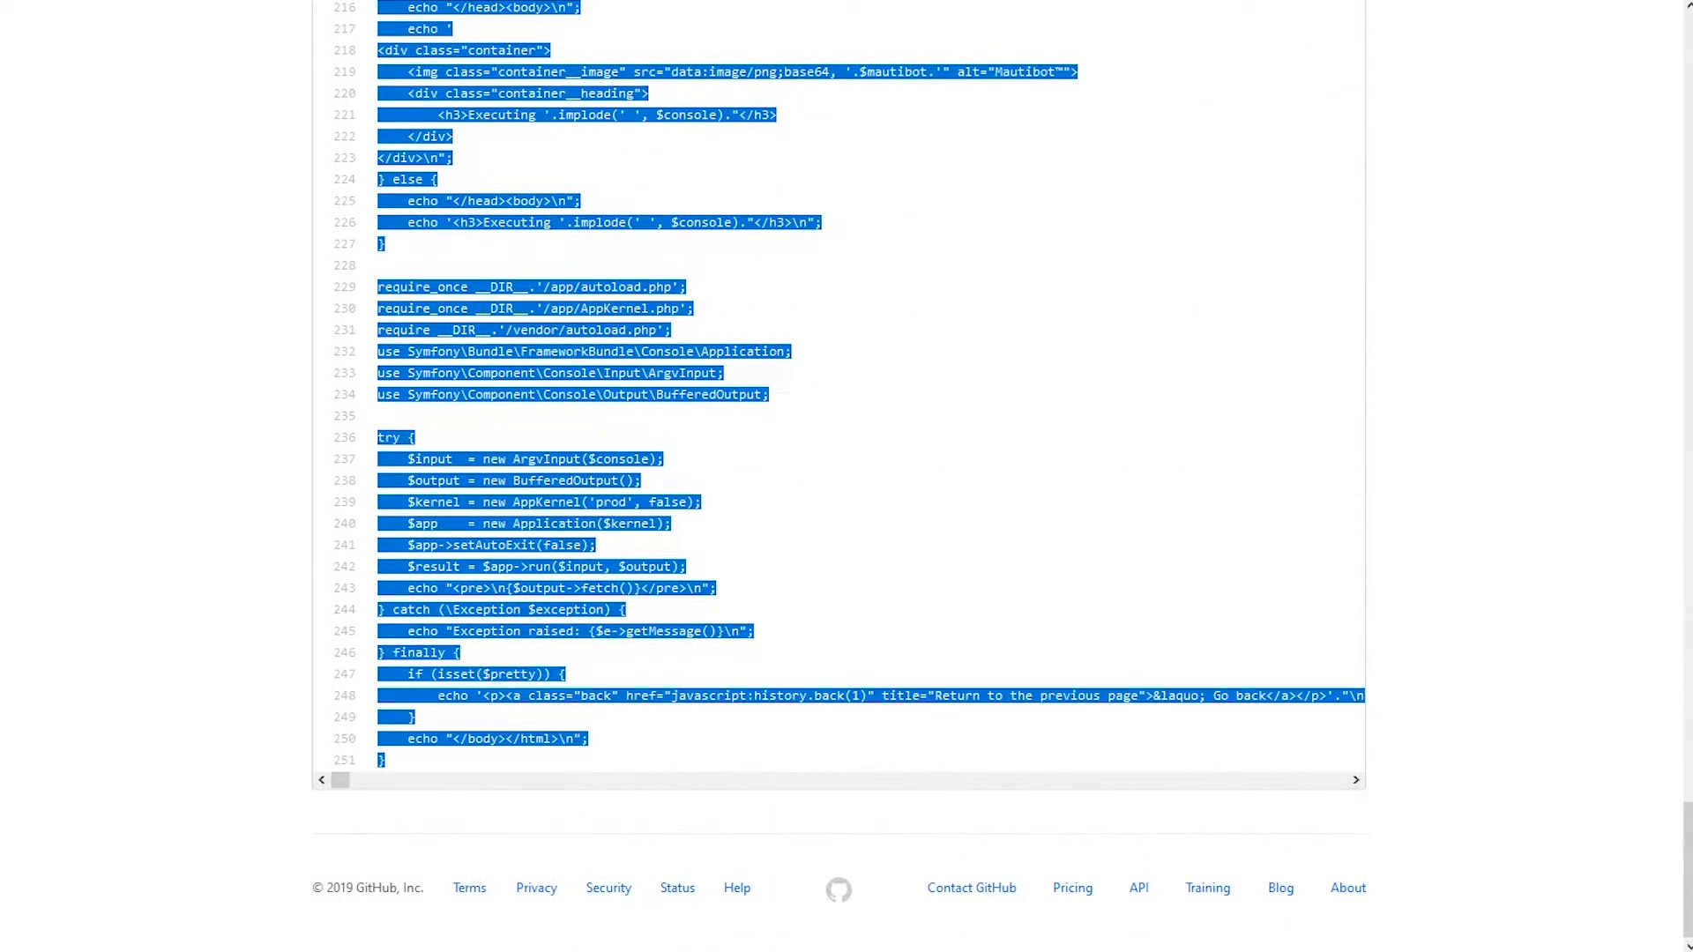
drag(1687, 892, 1572, 133)
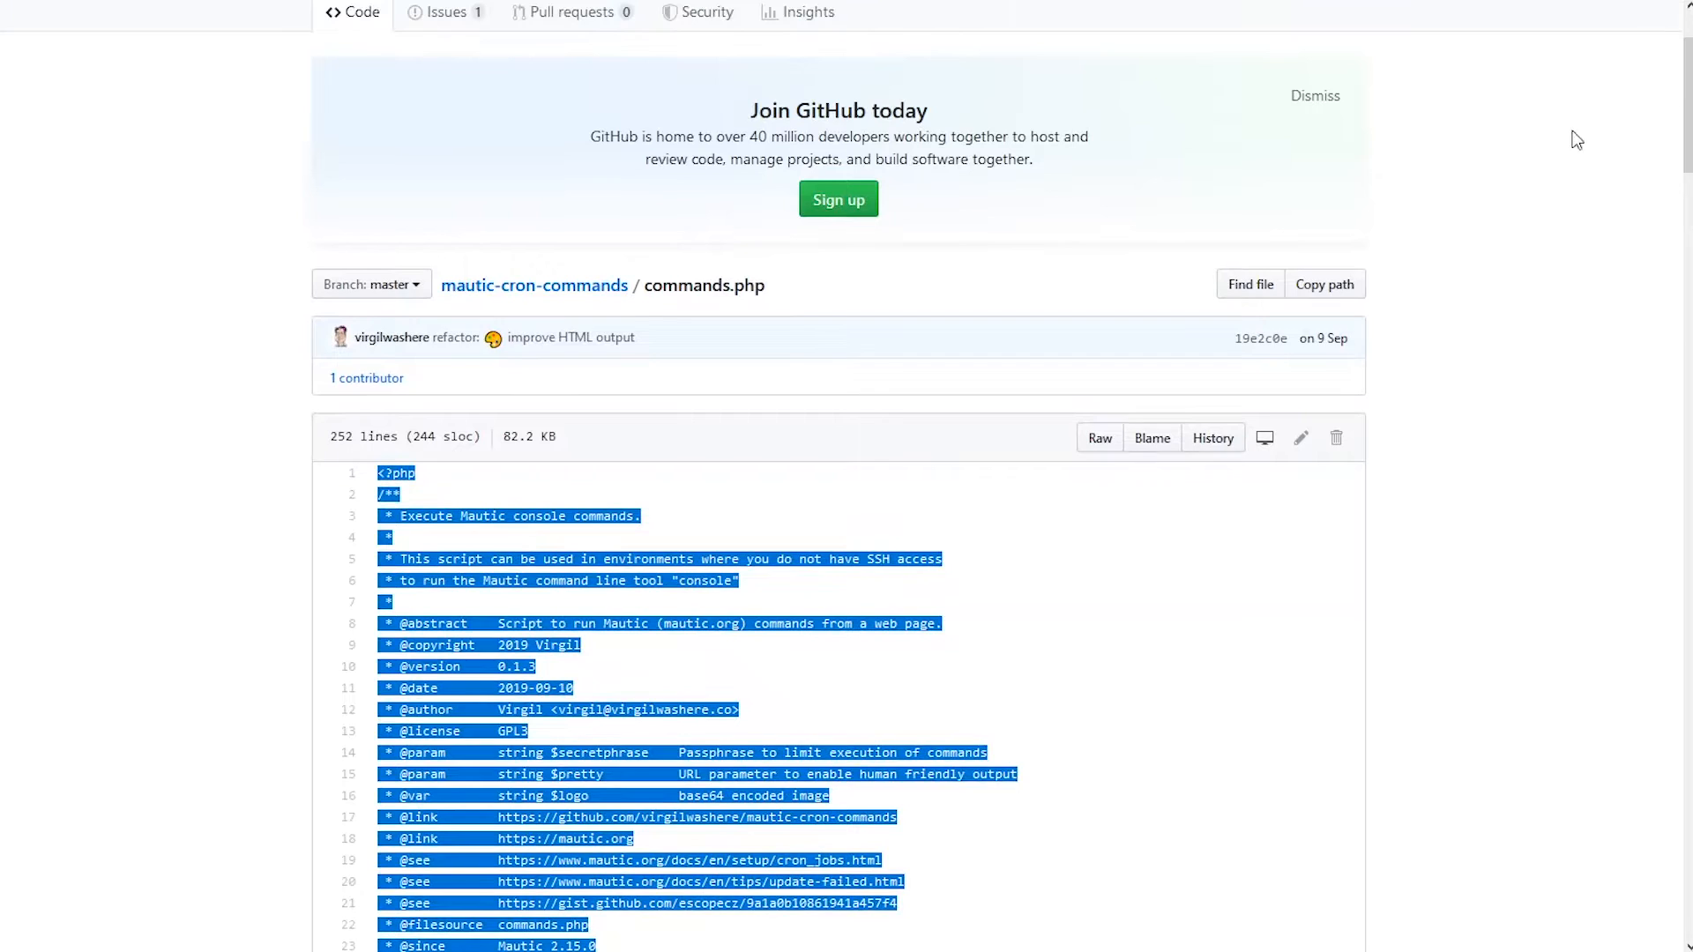
Select all text in the raw commands.php view, then go back to the README.
click(1098, 445)
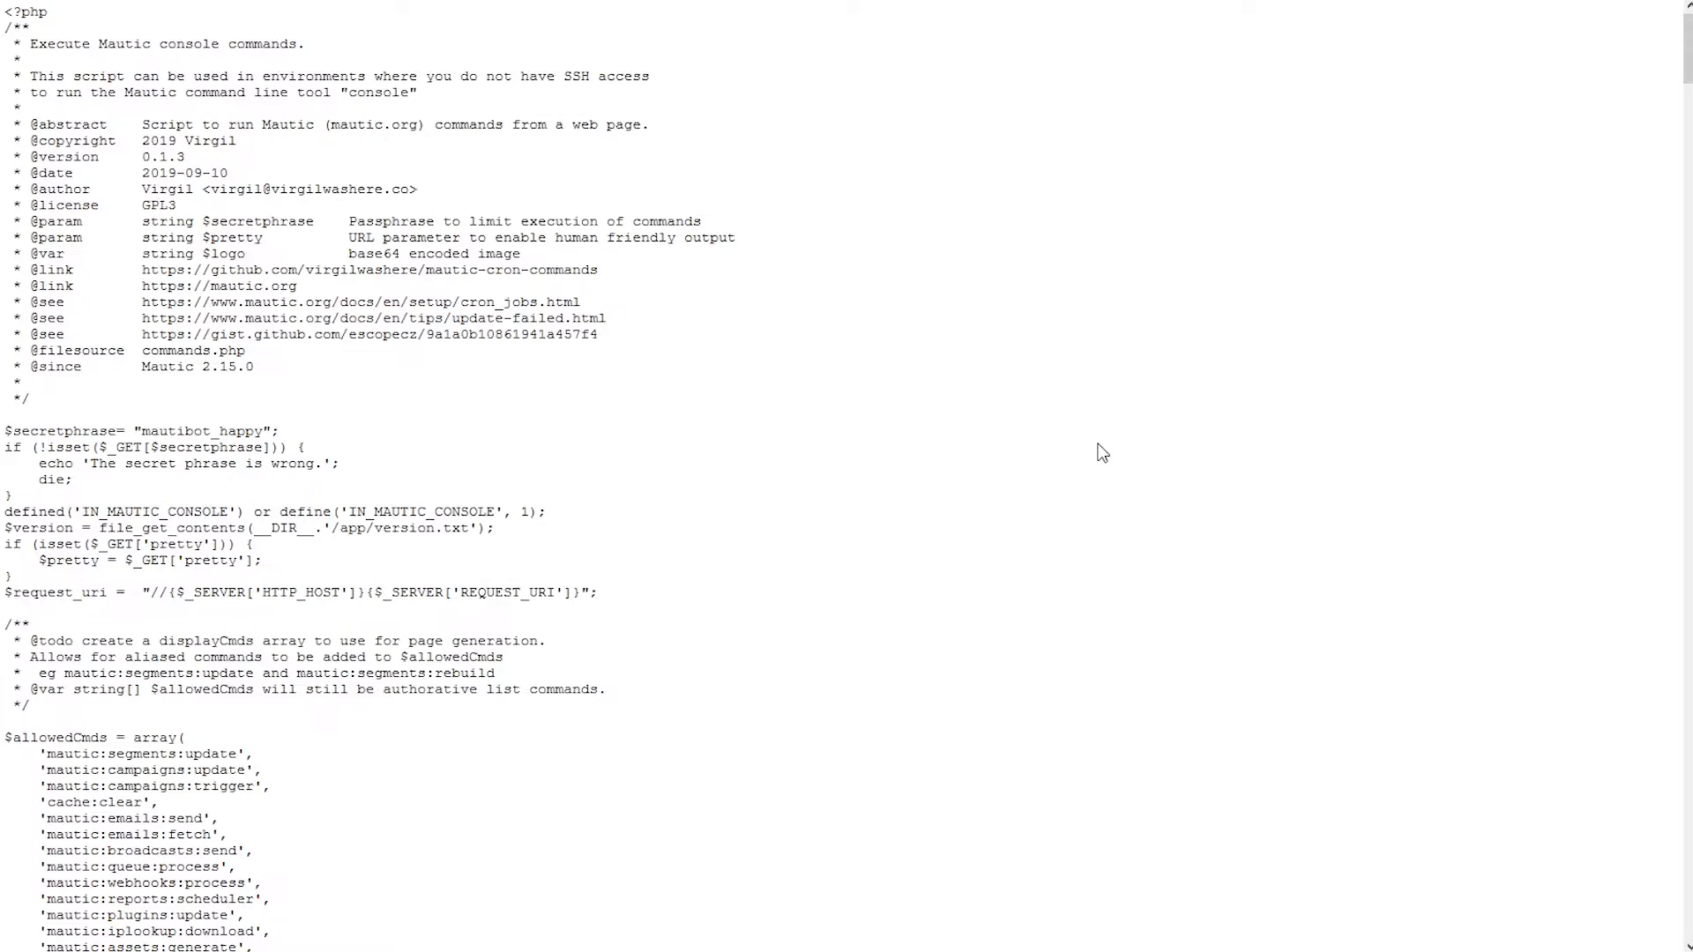
key(ctrl+a)
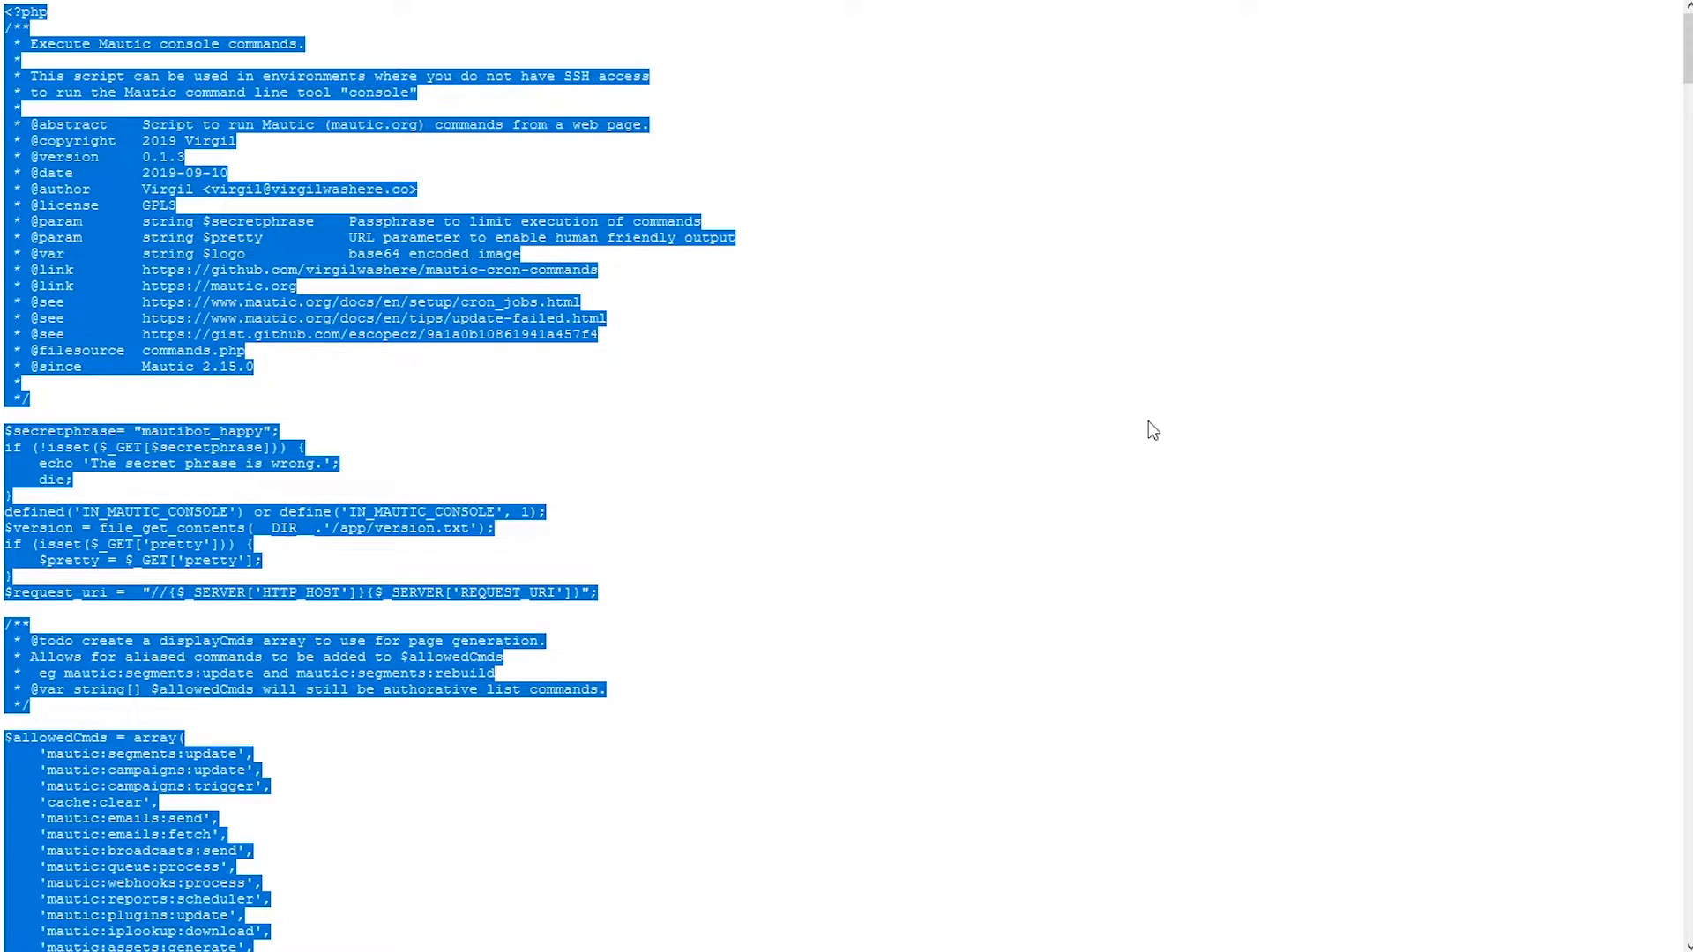
key(alt+Left)
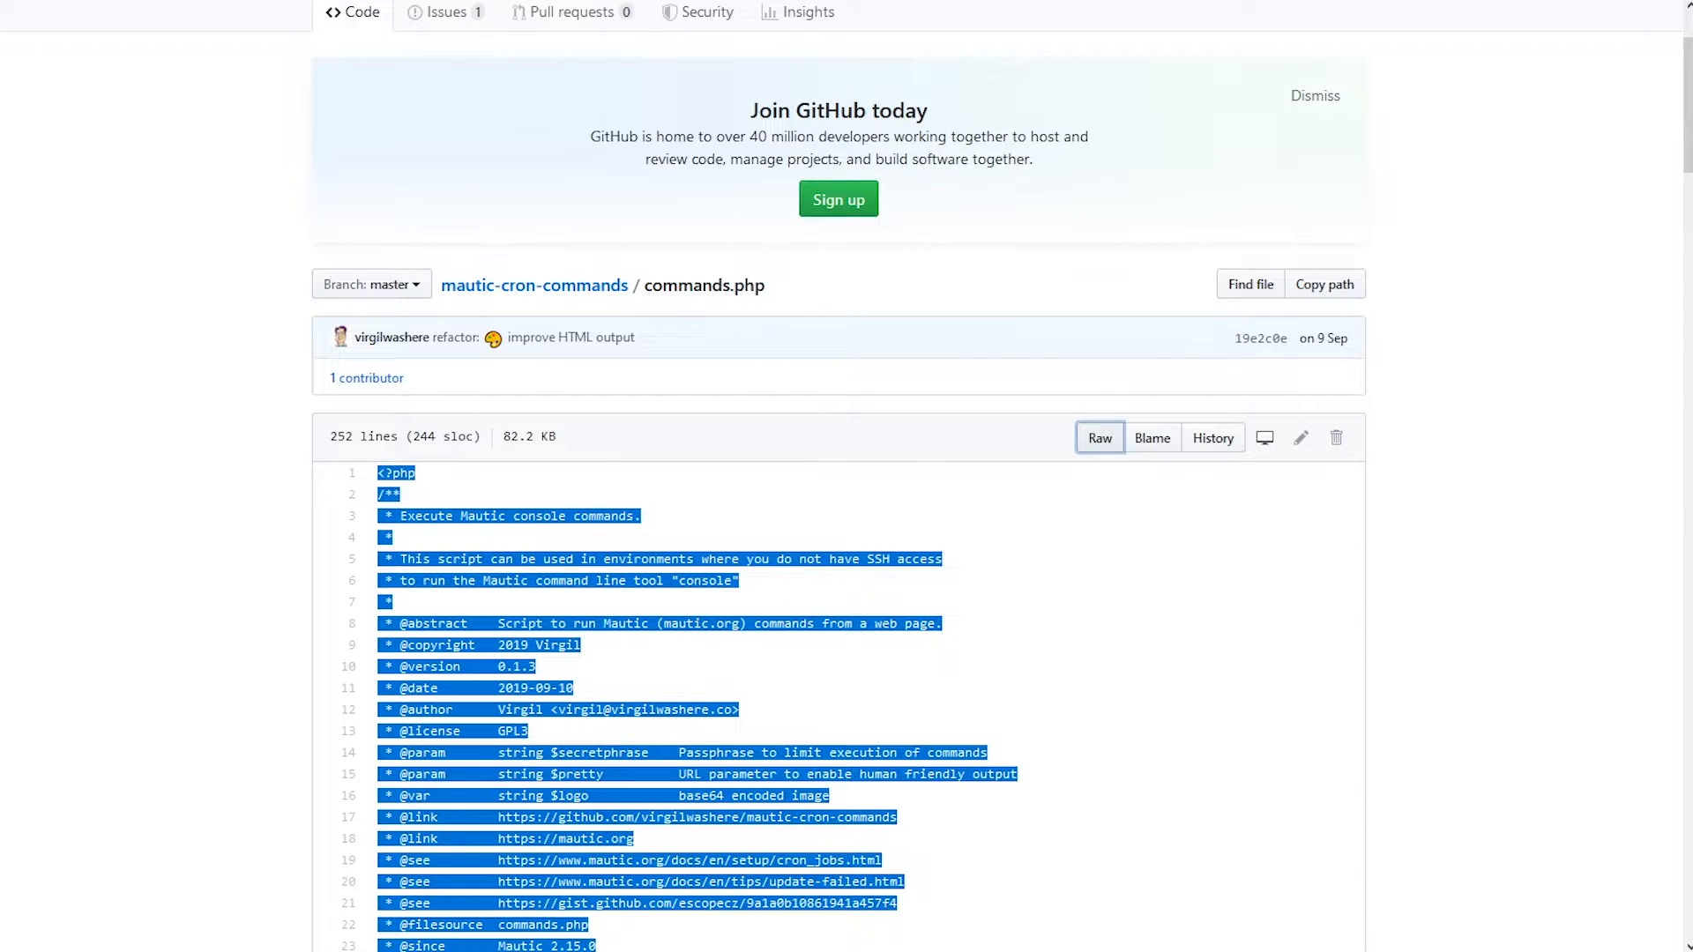
key(alt+Left)
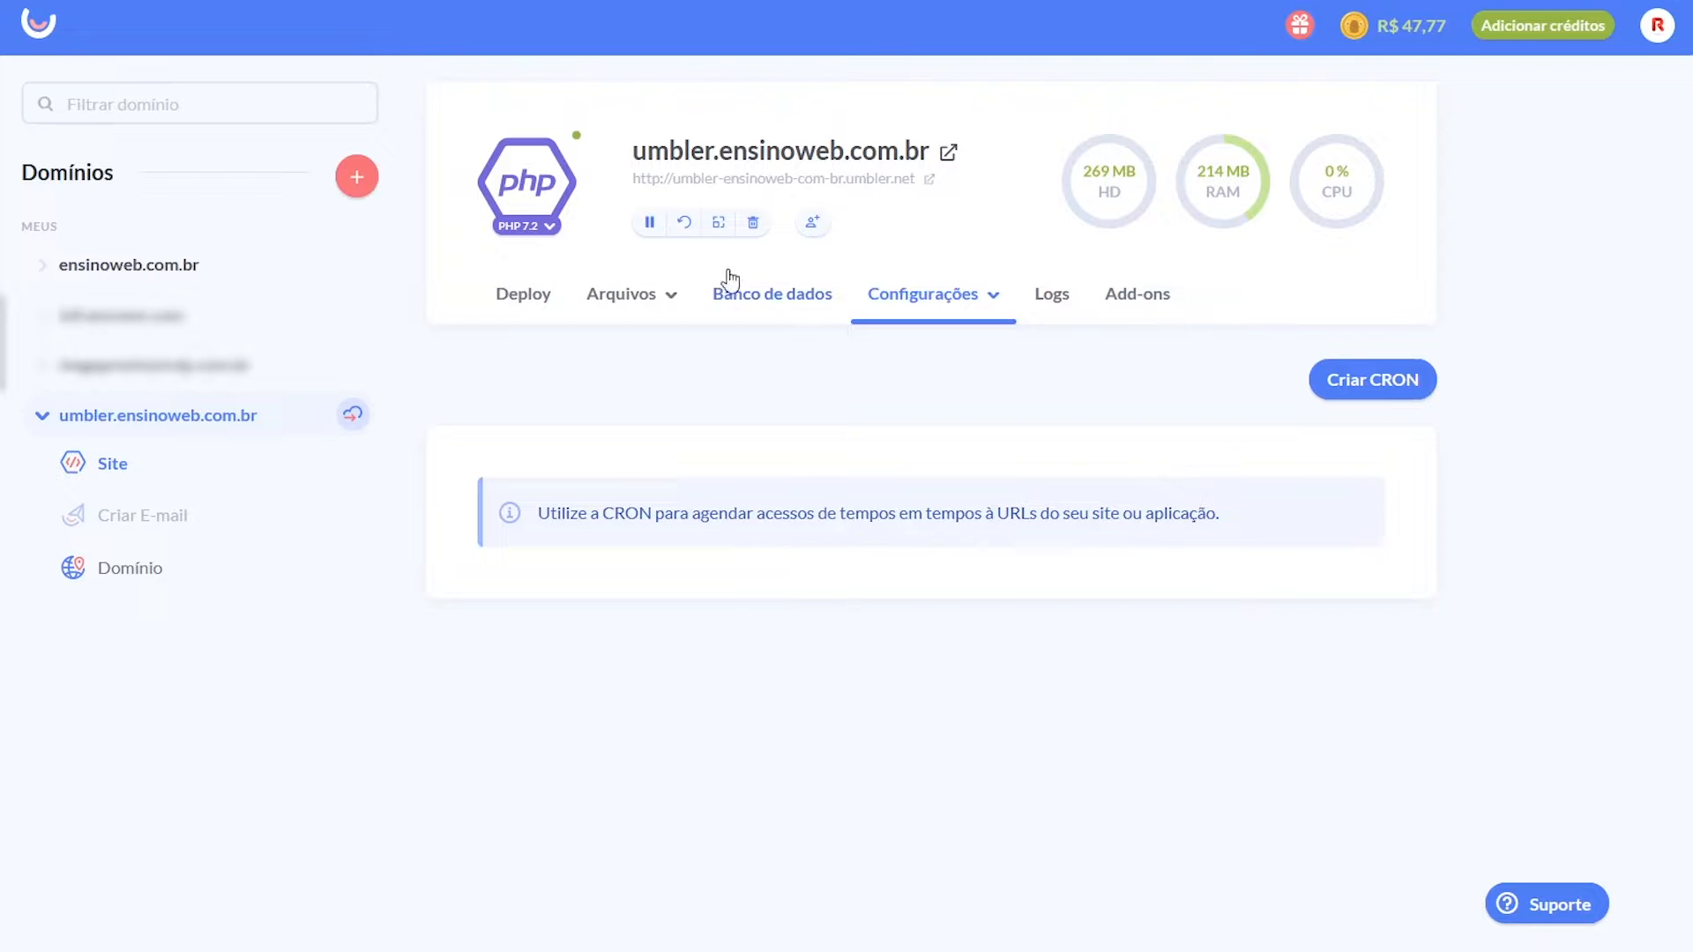
Open the file manager for umbler.ensinoweb.com.br and start a new file in /public.
click(648, 296)
click(666, 345)
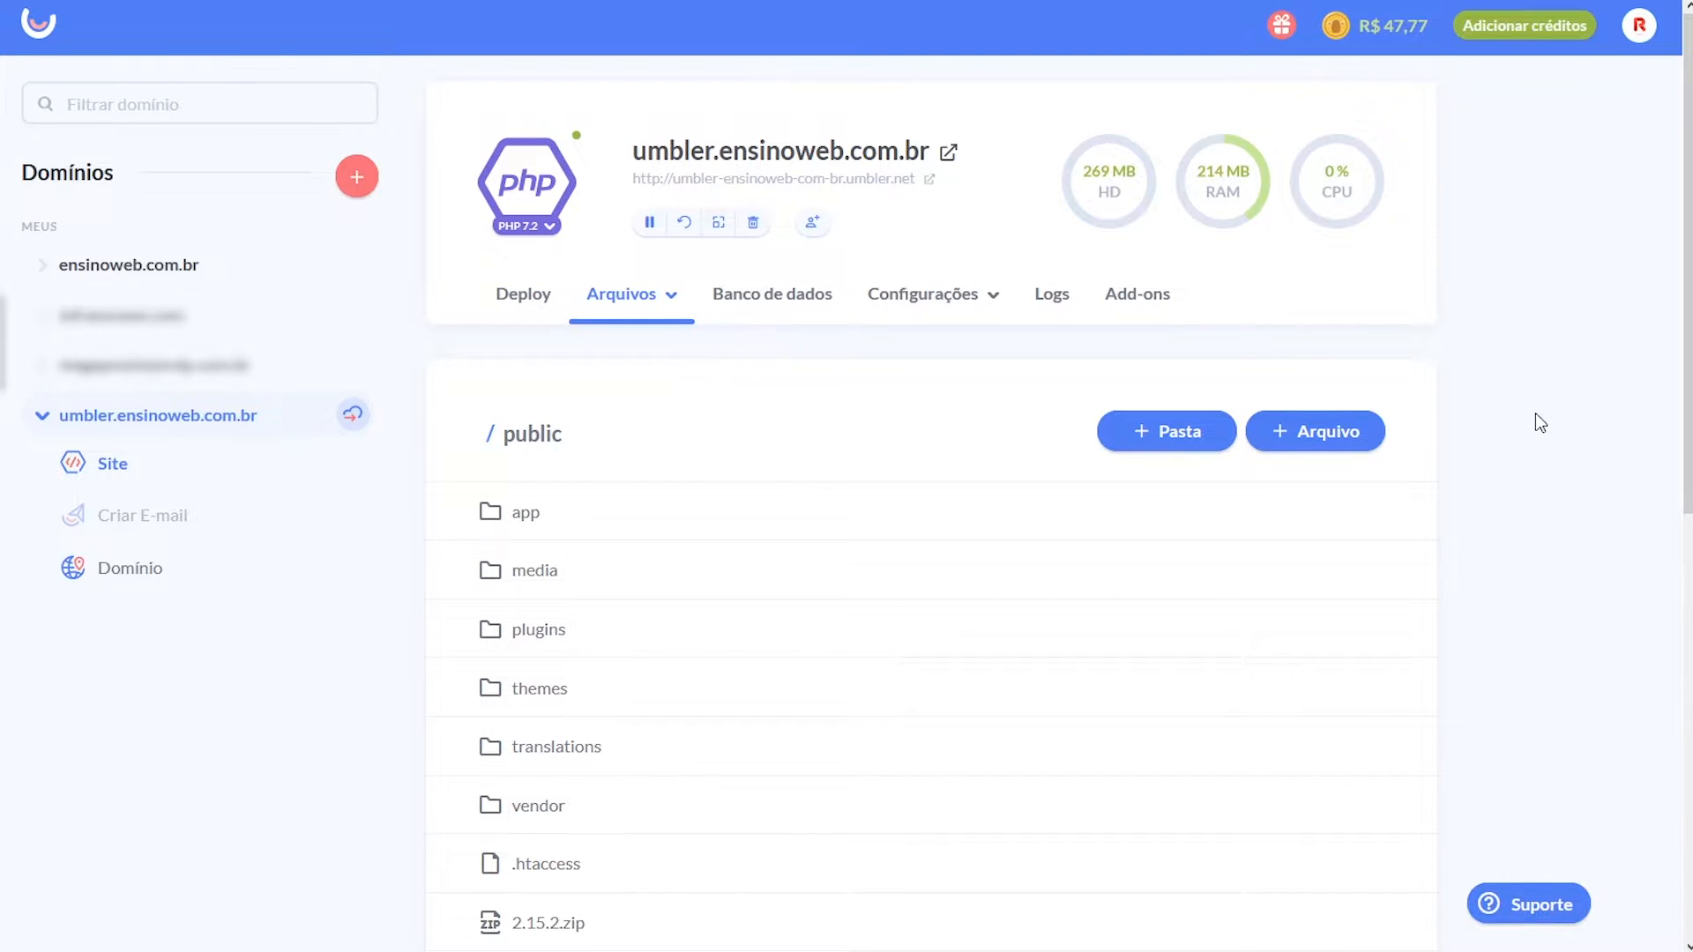
scroll(1536, 413, down, 1)
scroll(1322, 453, down, 4)
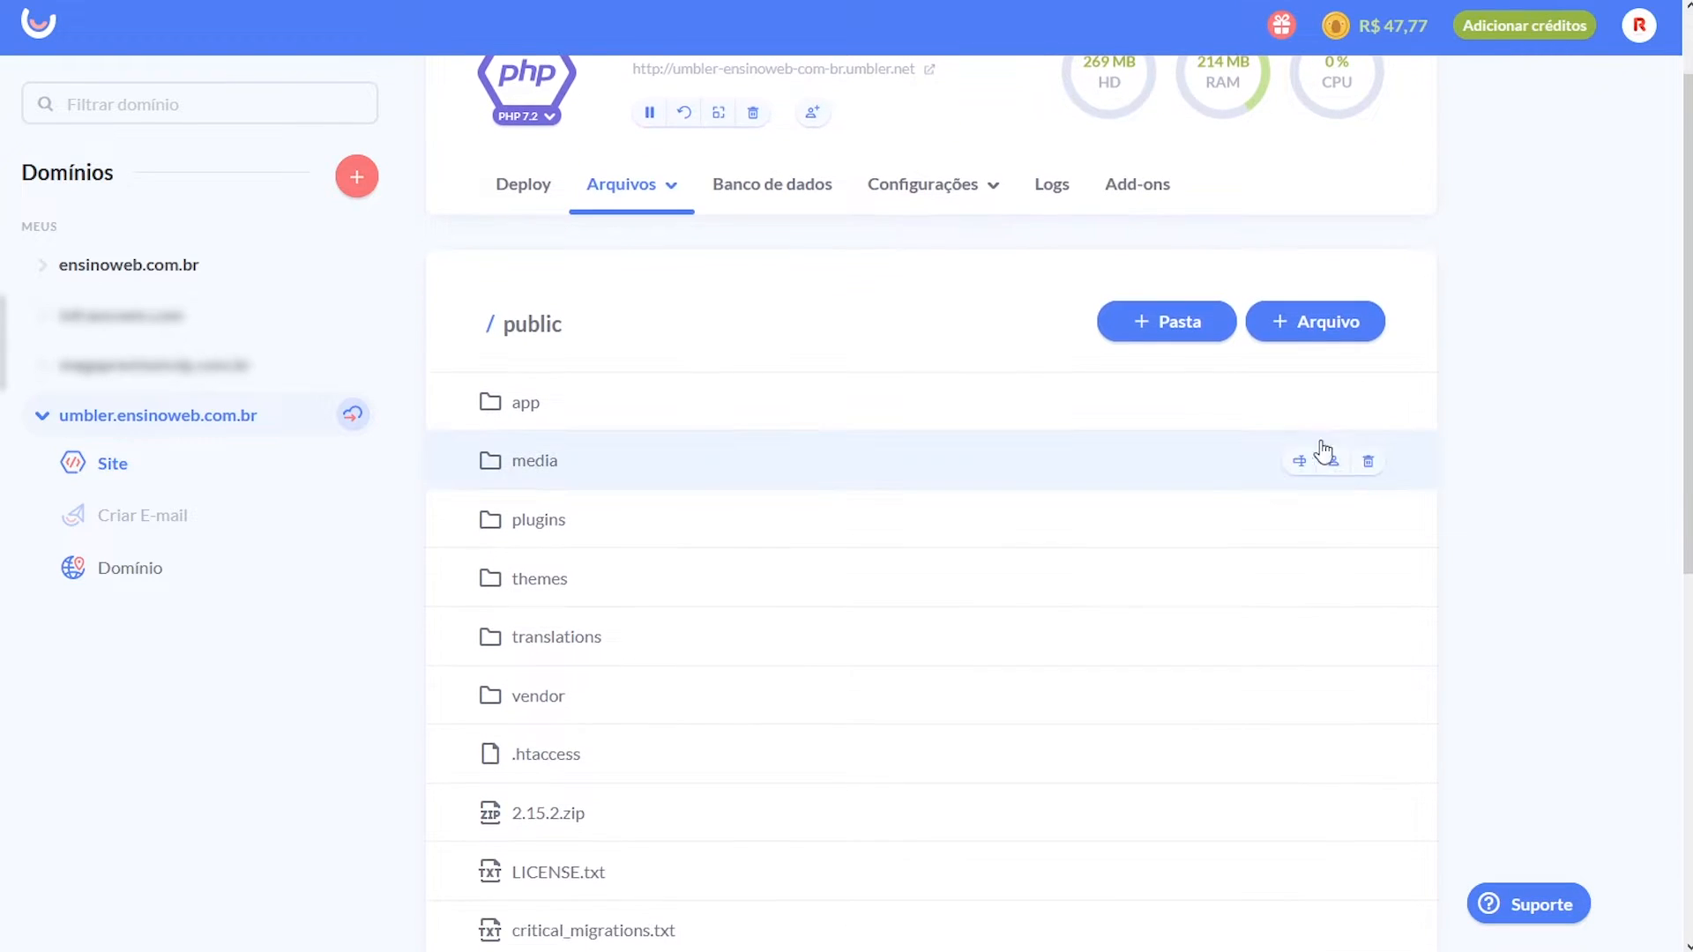
scroll(755, 514, up, 1)
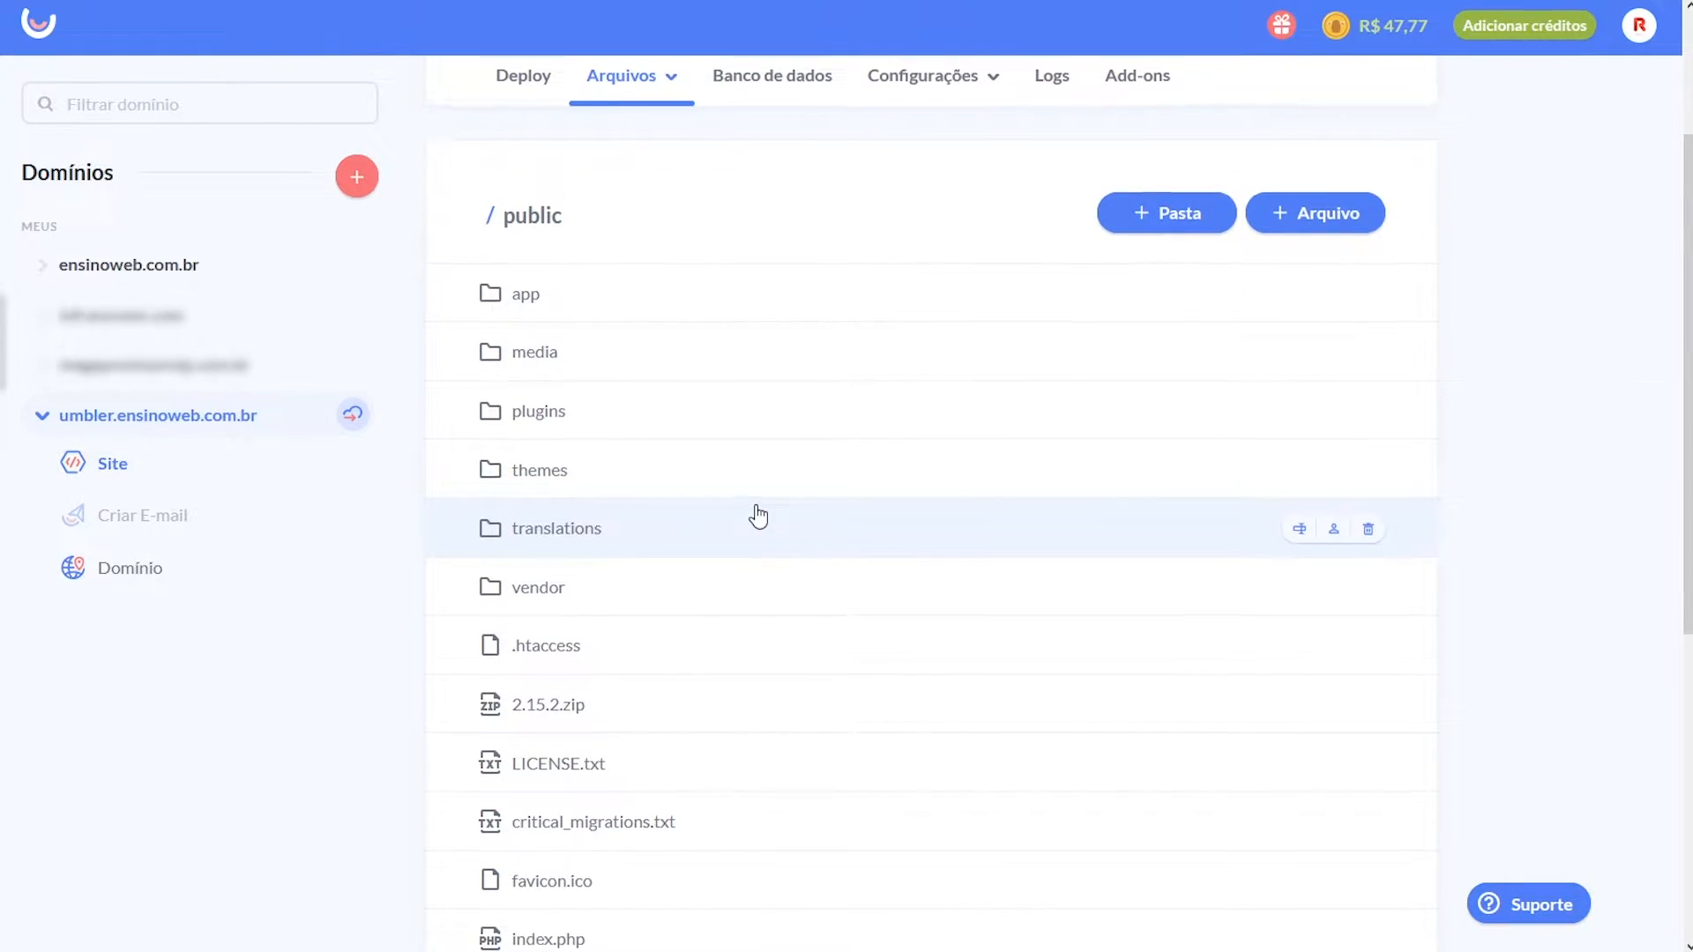
scroll(756, 517, up, 2)
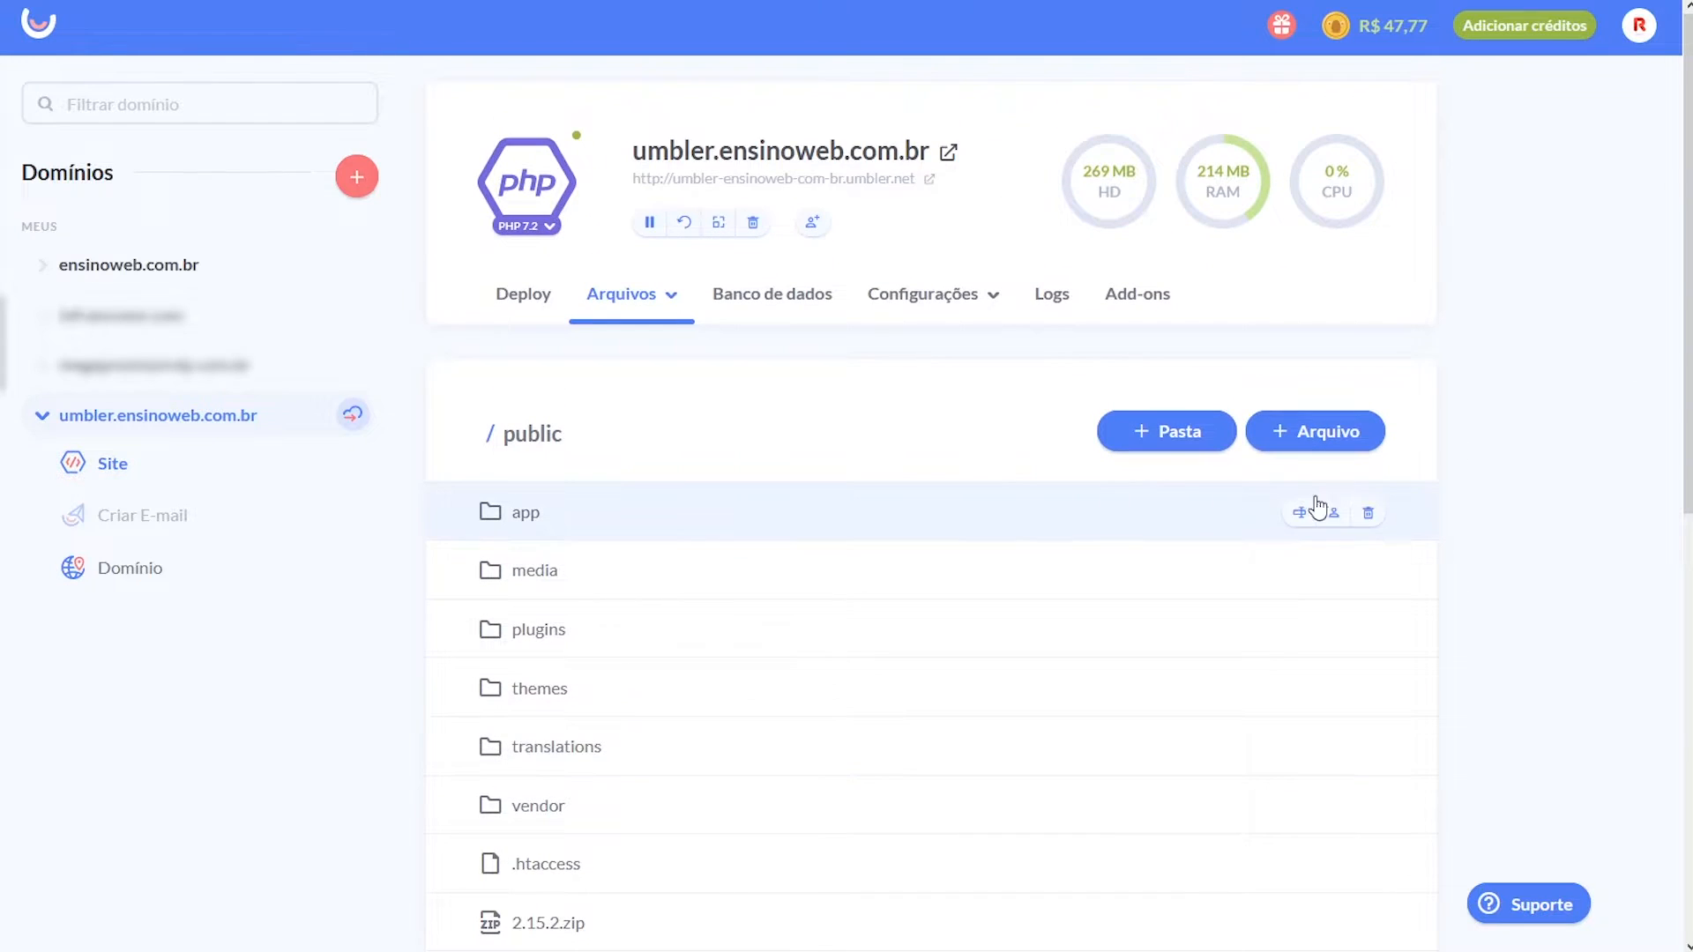
click(1336, 449)
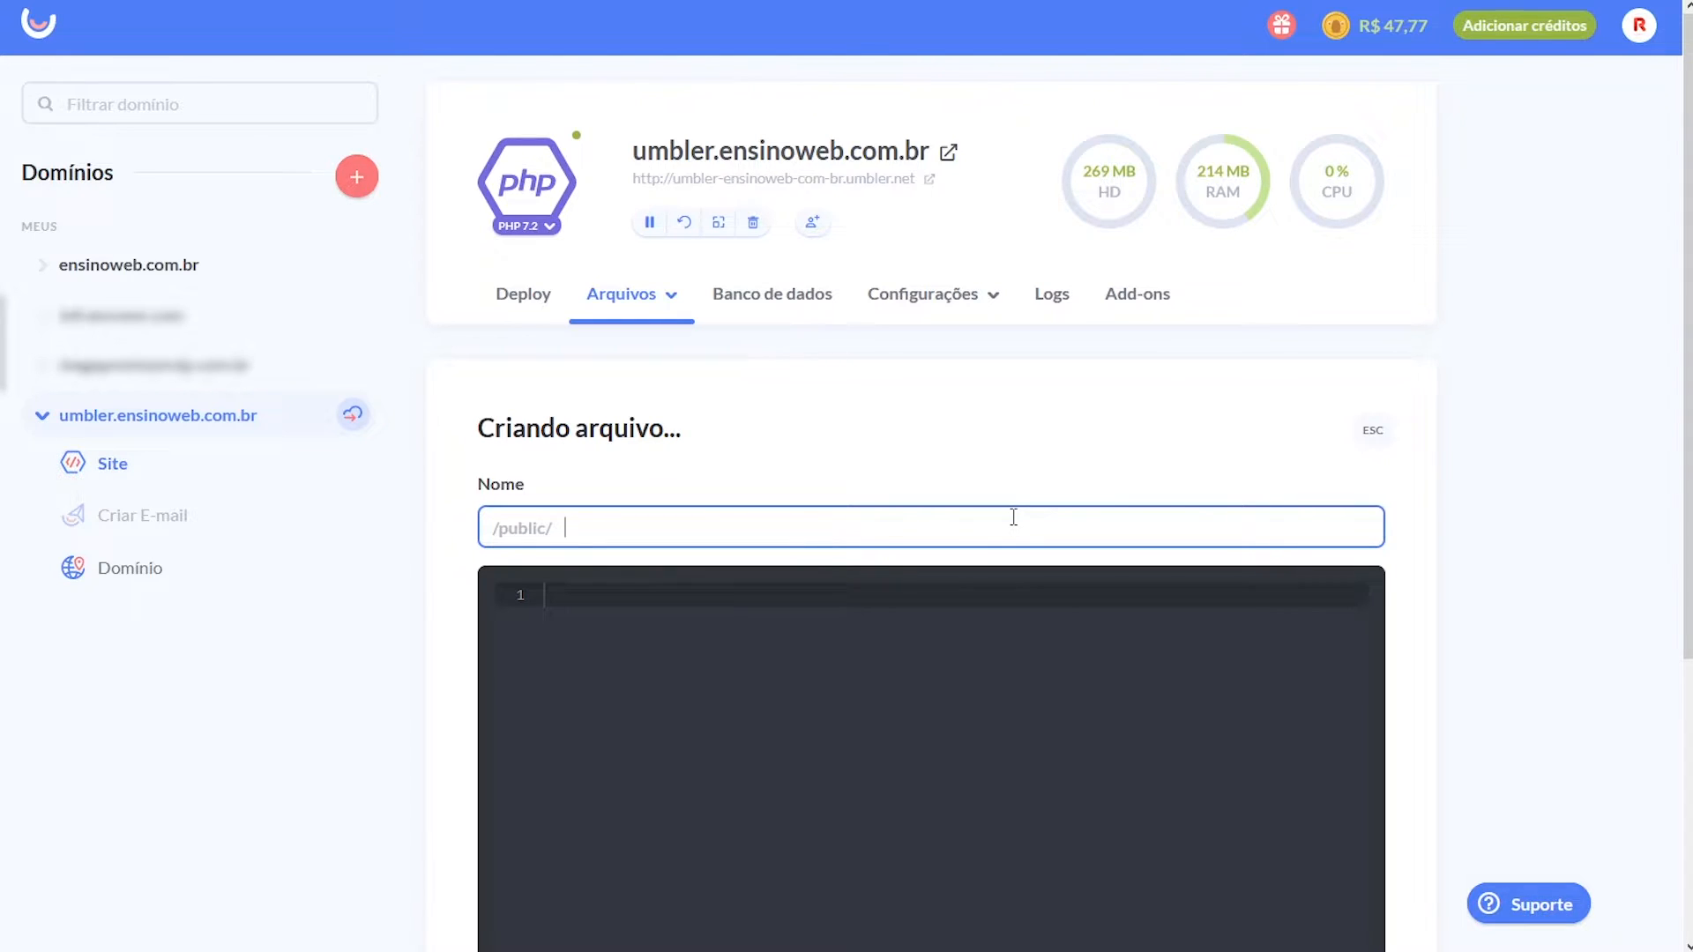
Name the new file commands.php and paste the copied Mautic script into its editor.
text(co)
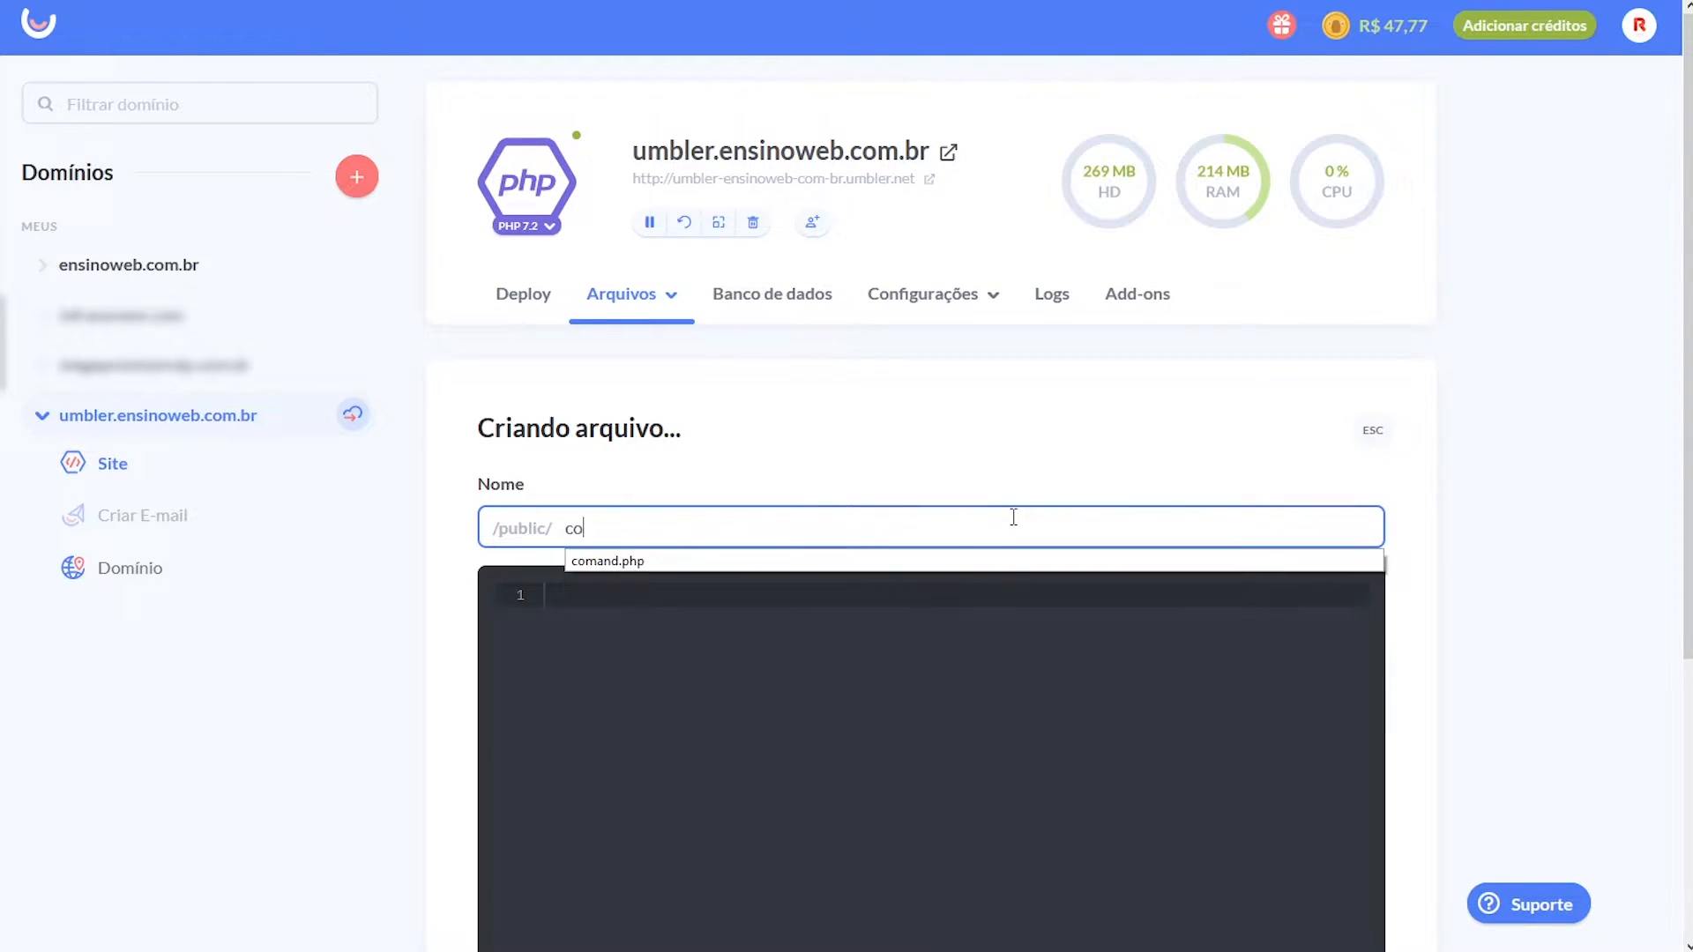
text(mmands.php)
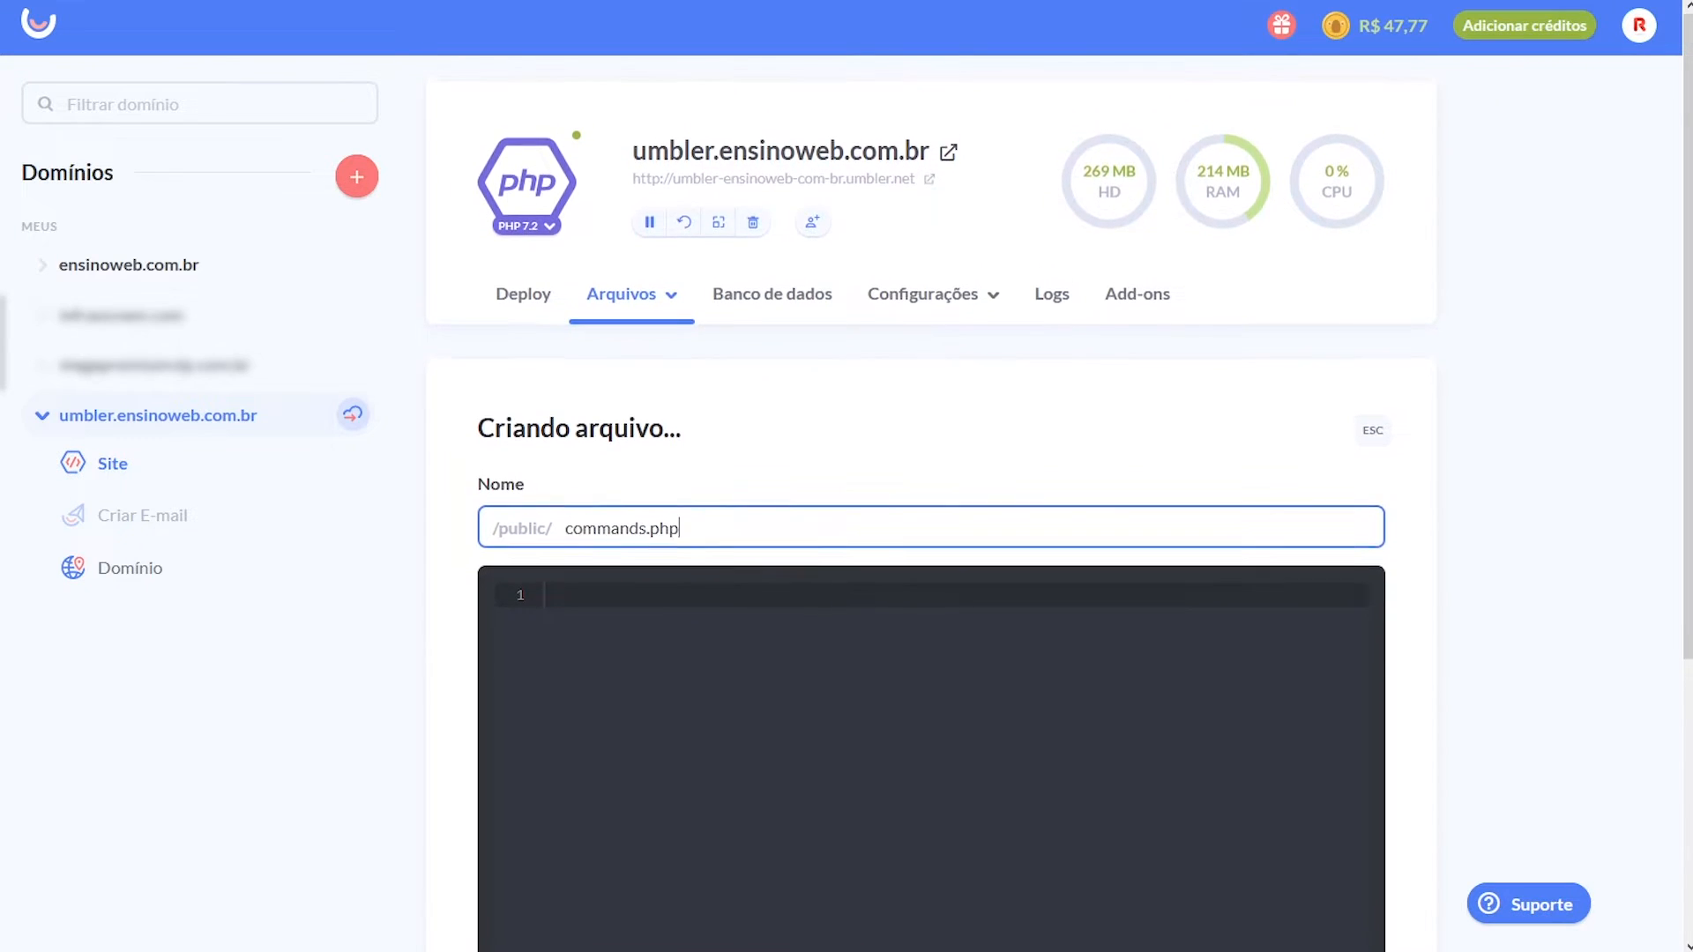
click(747, 605)
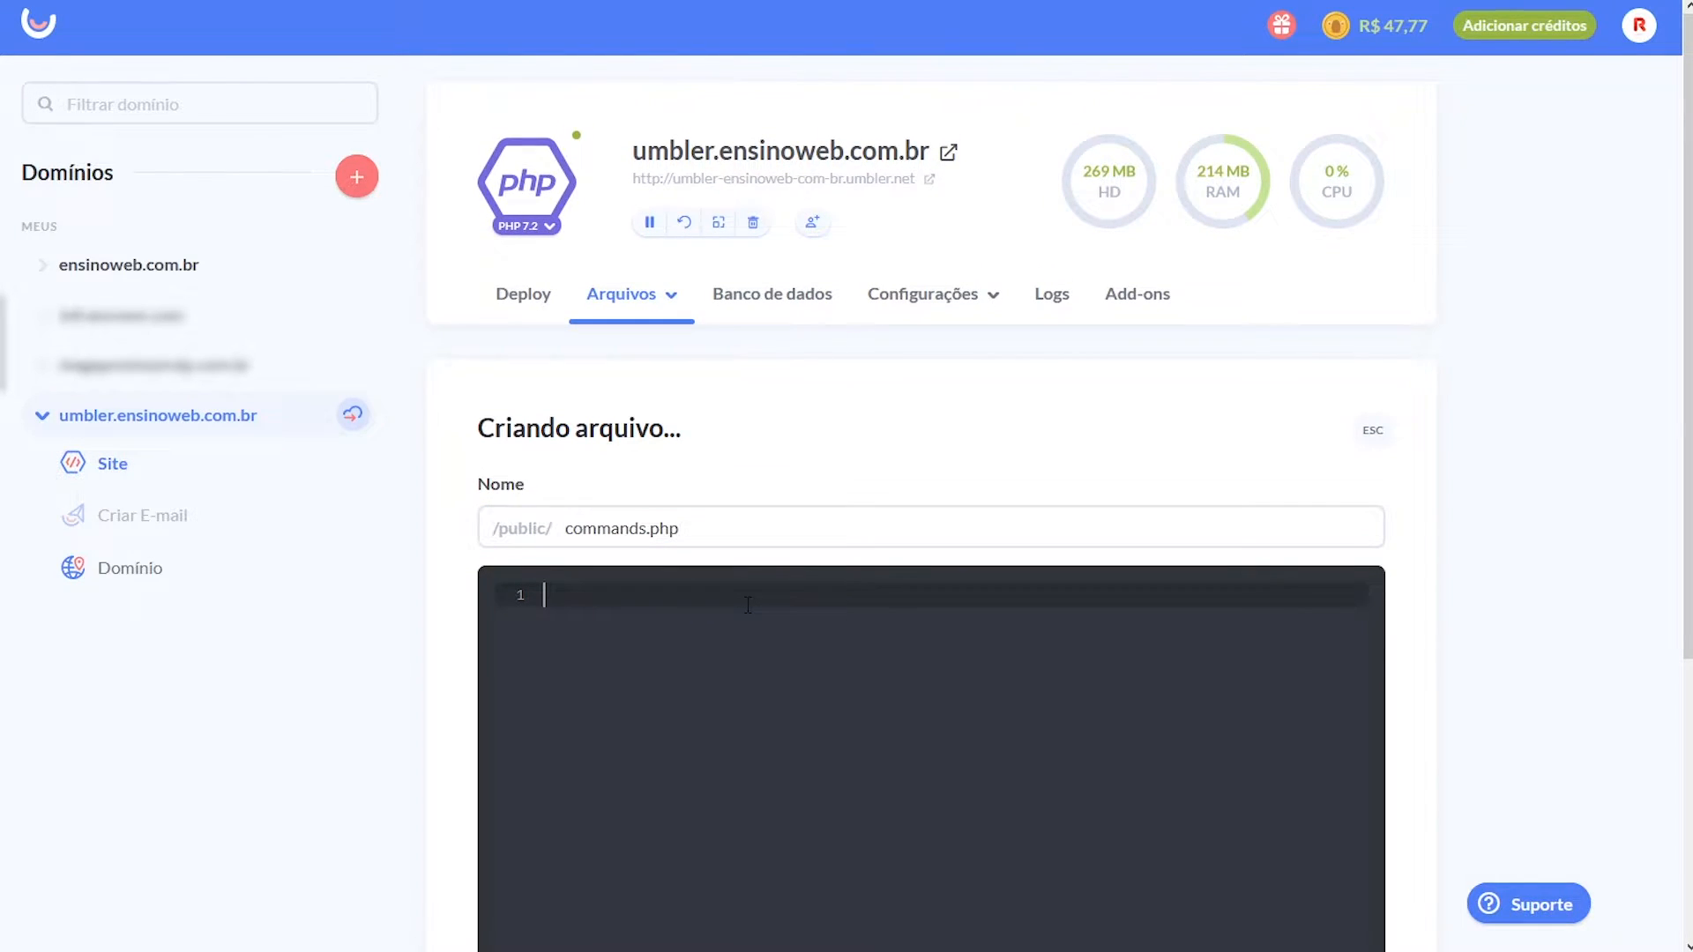
key(ctrl+v)
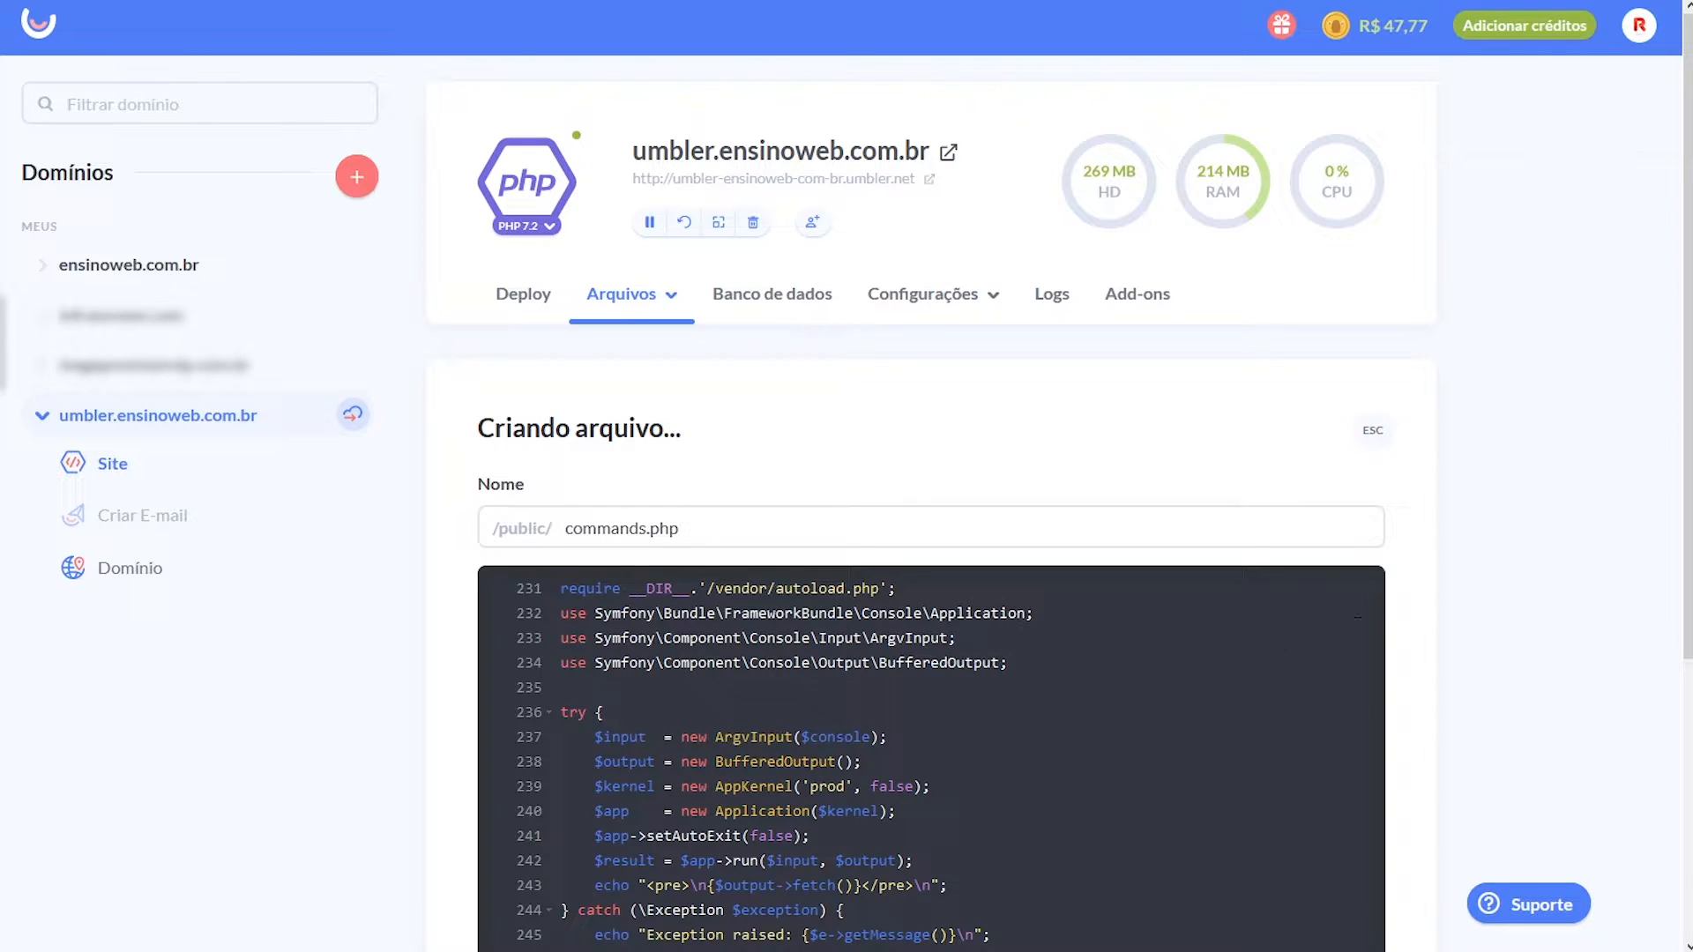
scroll(1408, 617, down, 4)
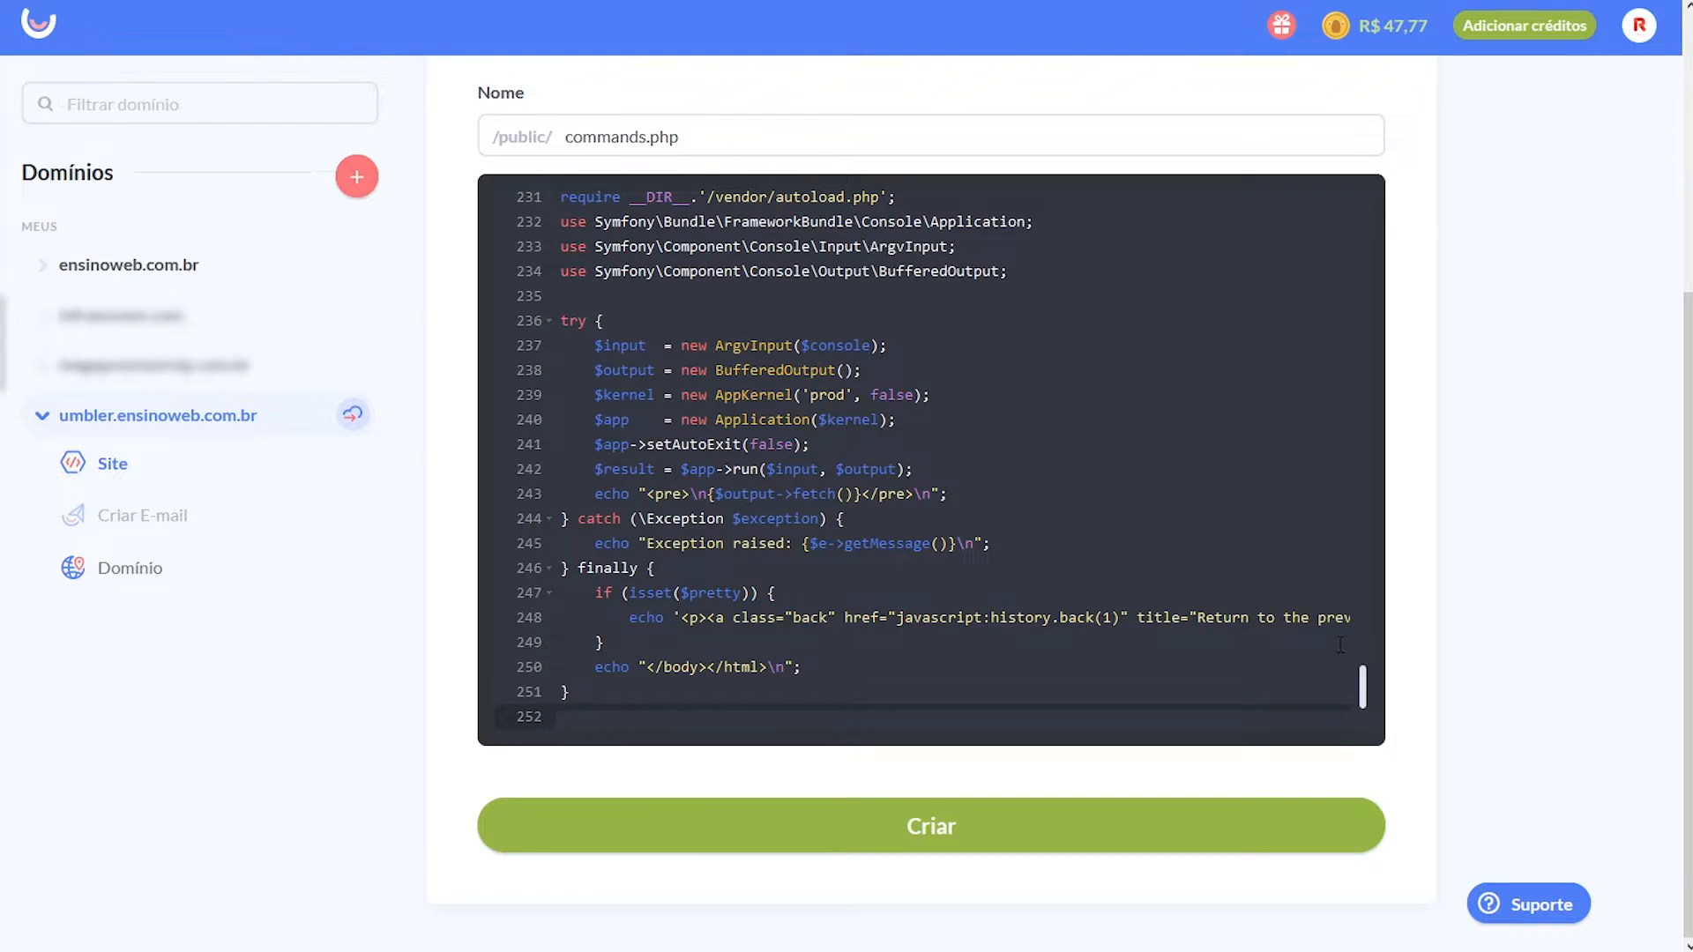
drag(1363, 686, 1367, 196)
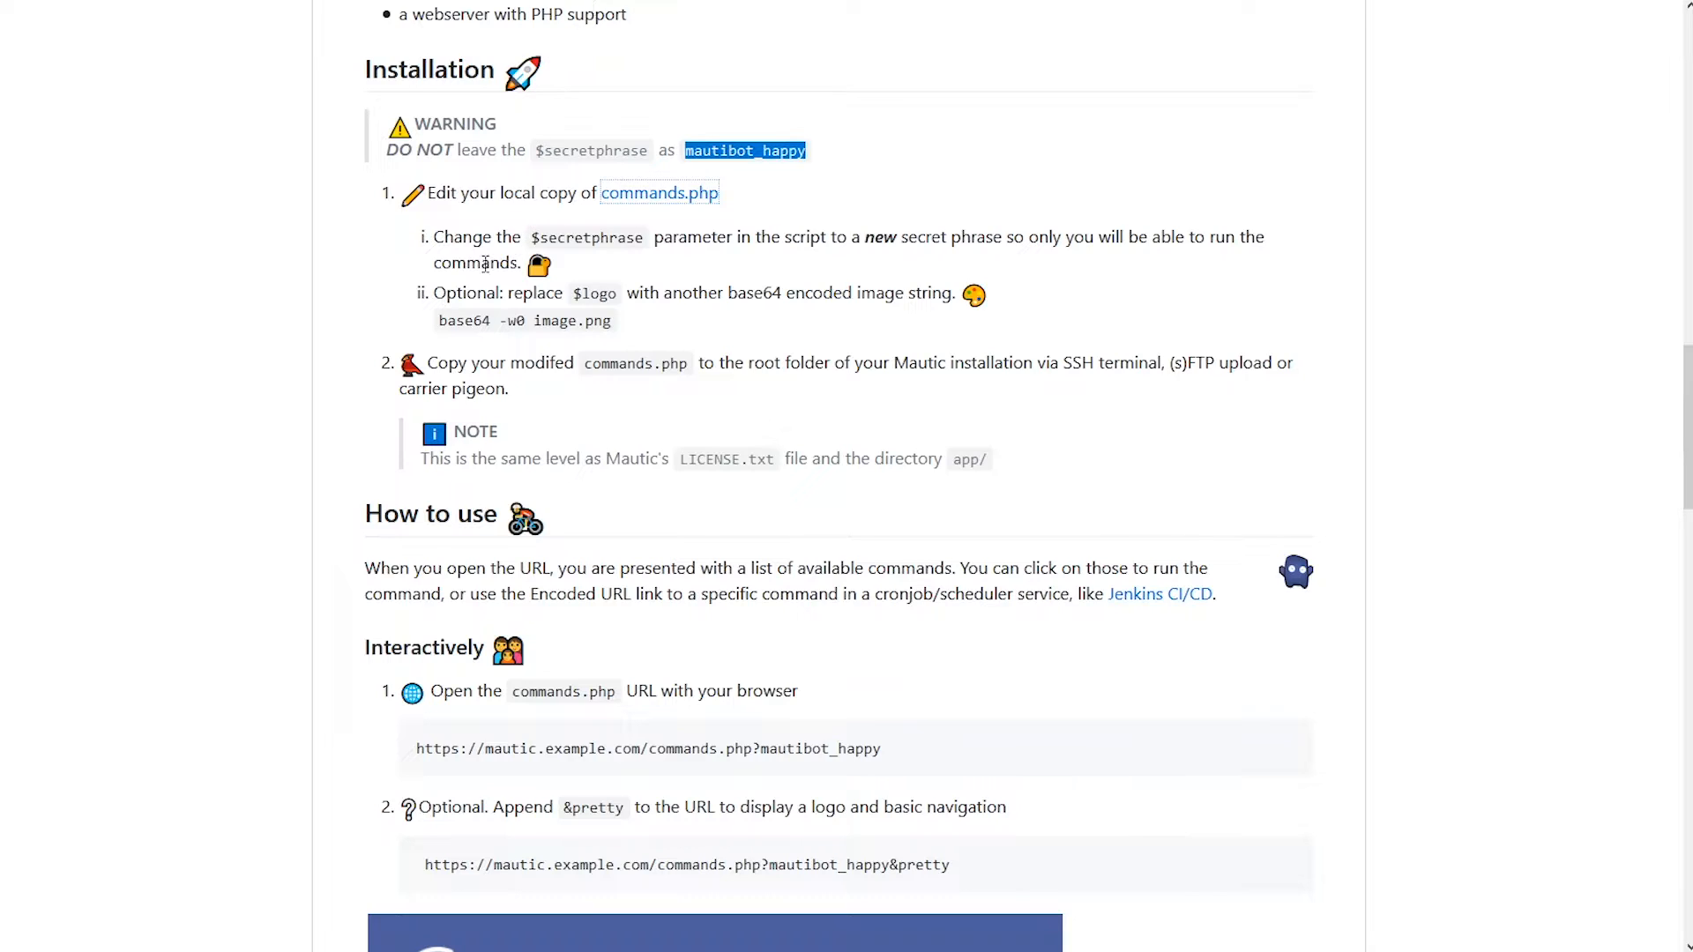
Mark mautibot_happy in the README's WARNING line, then return to the commands.php code.
click(576, 240)
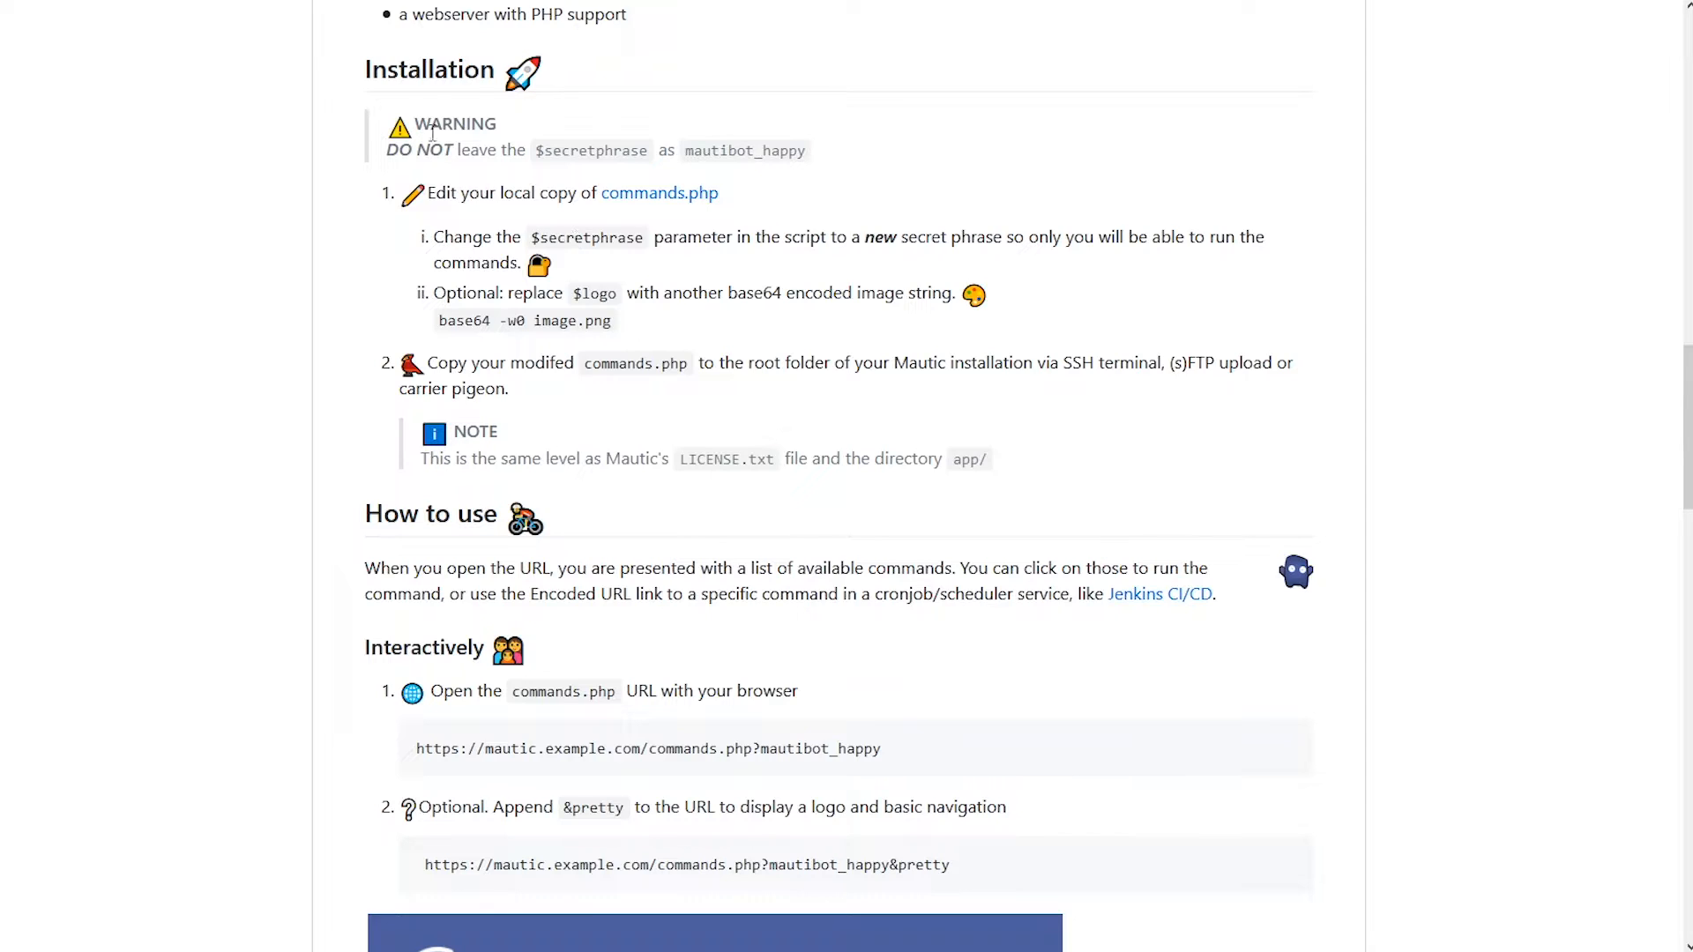
double_click(751, 156)
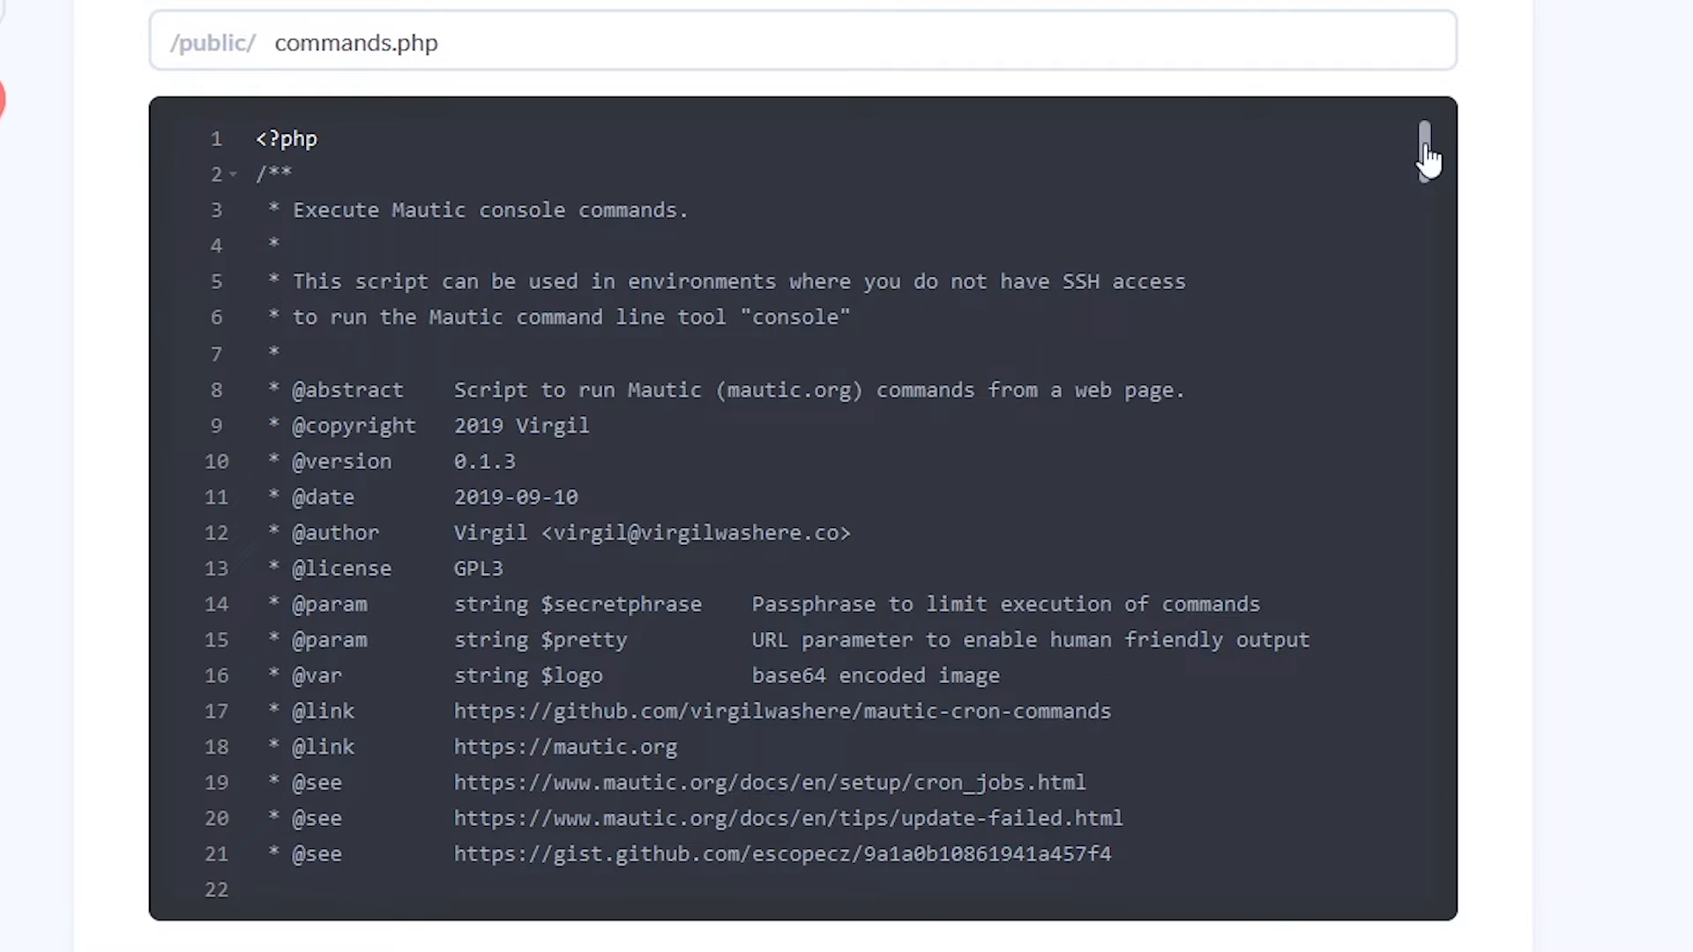
drag(1425, 151, 1425, 221)
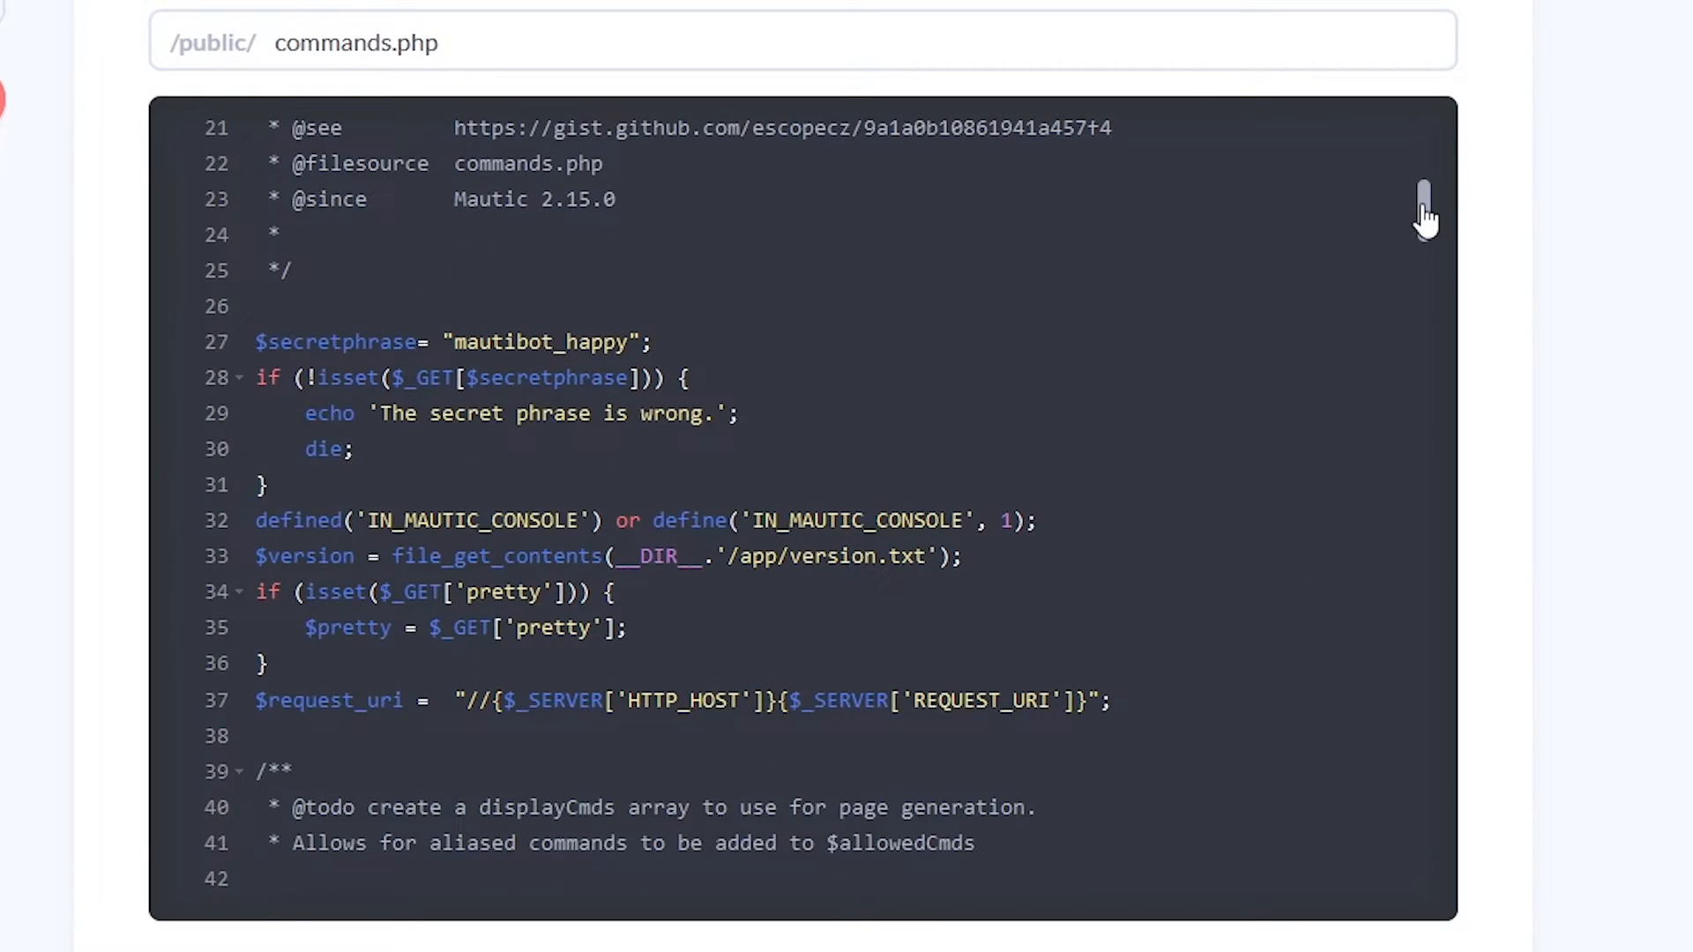
double_click(316, 348)
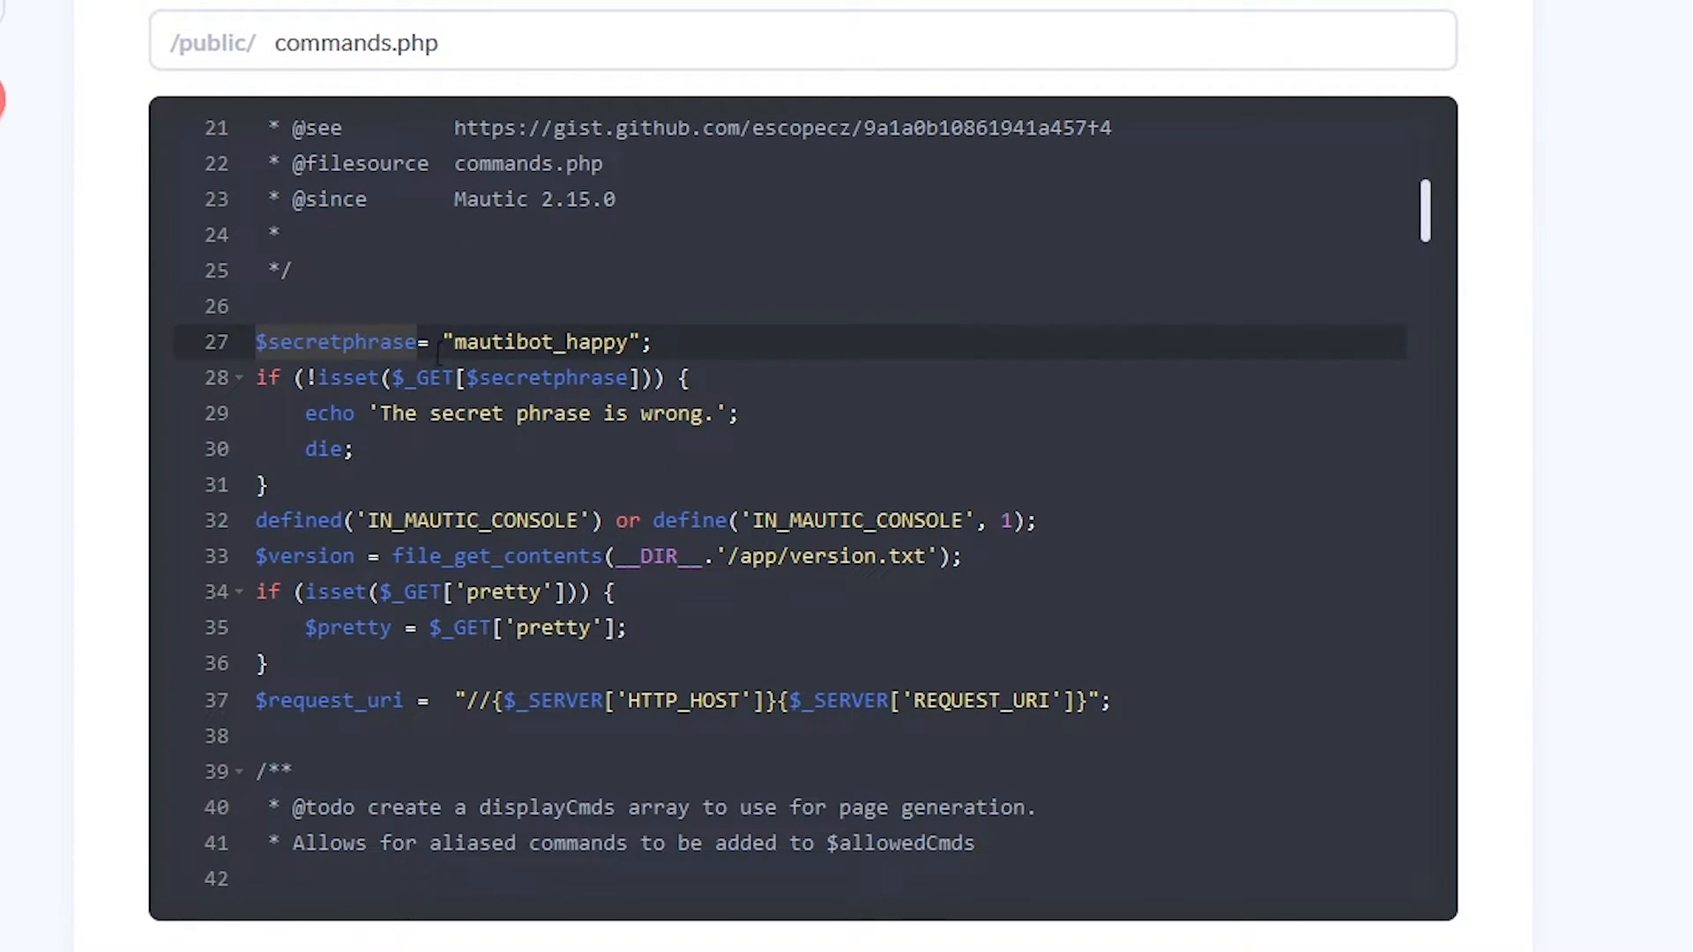
double_click(527, 341)
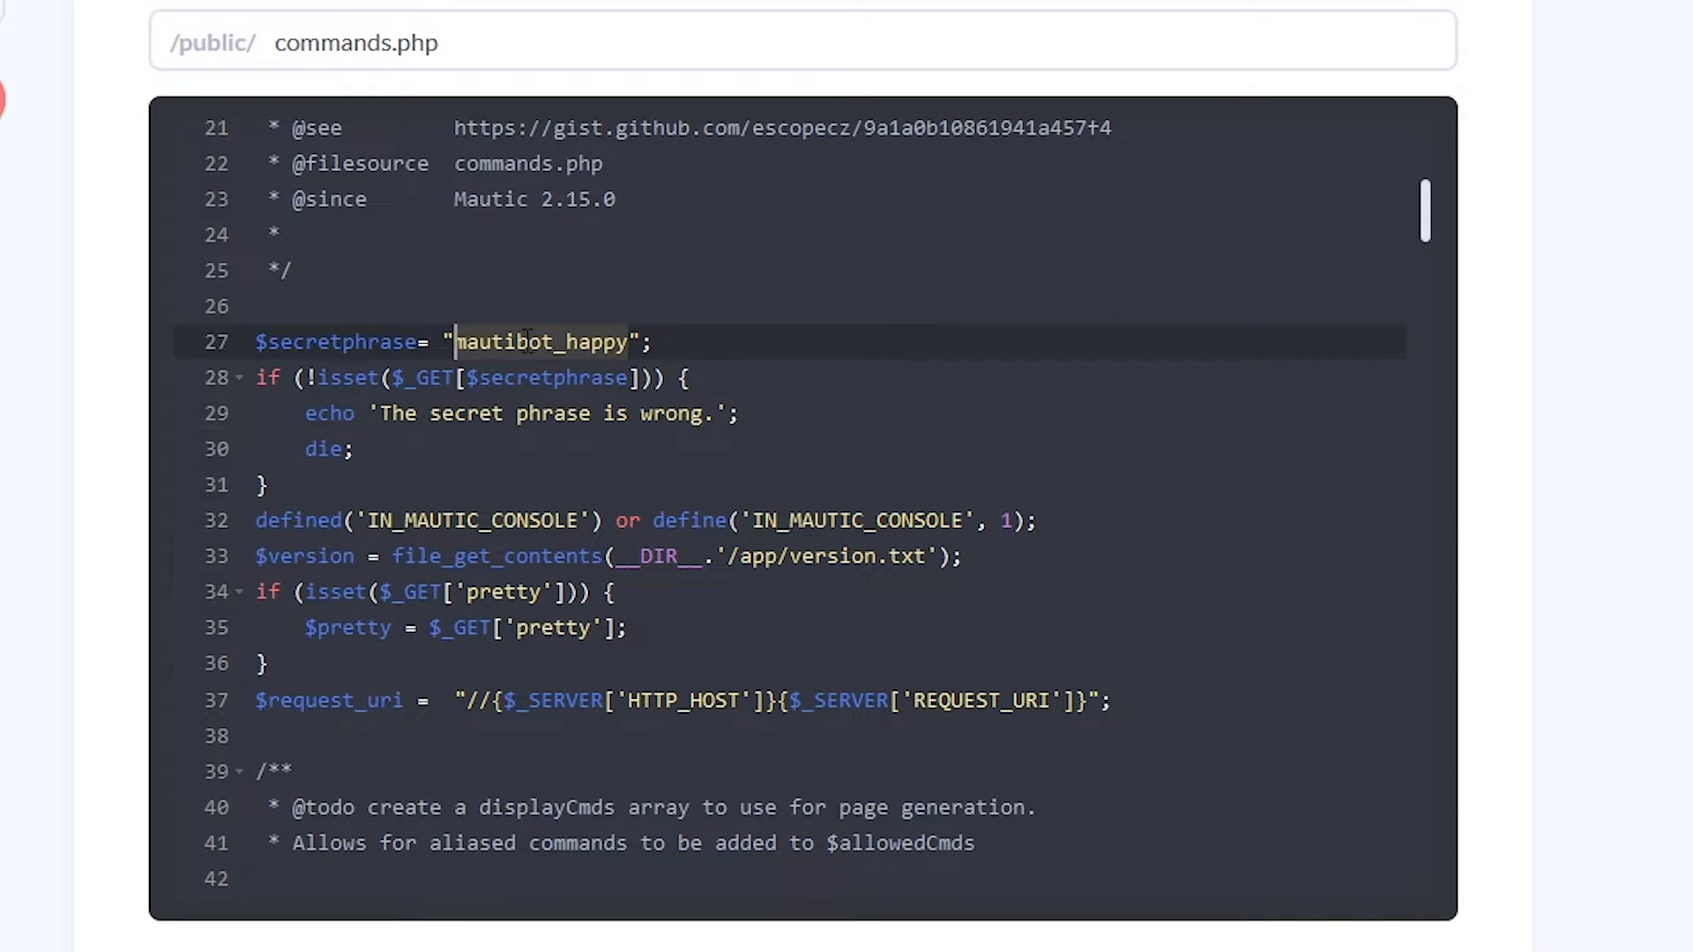
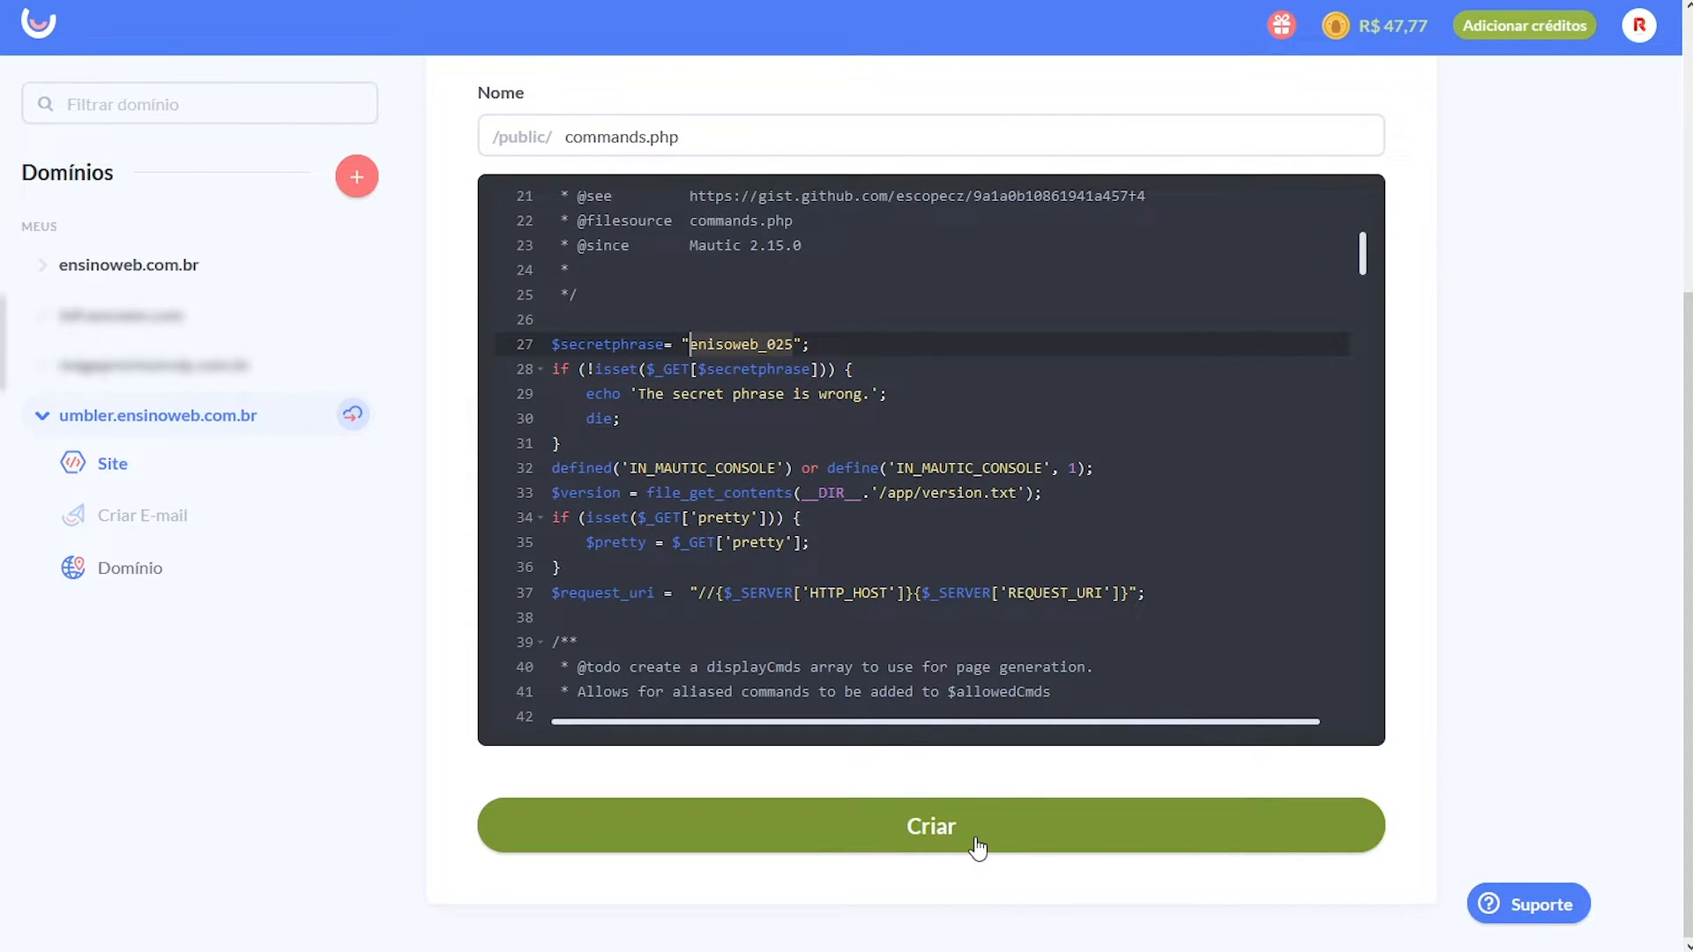
Create commands.php, reopen it to verify the custom secret phrase, then close it.
click(977, 848)
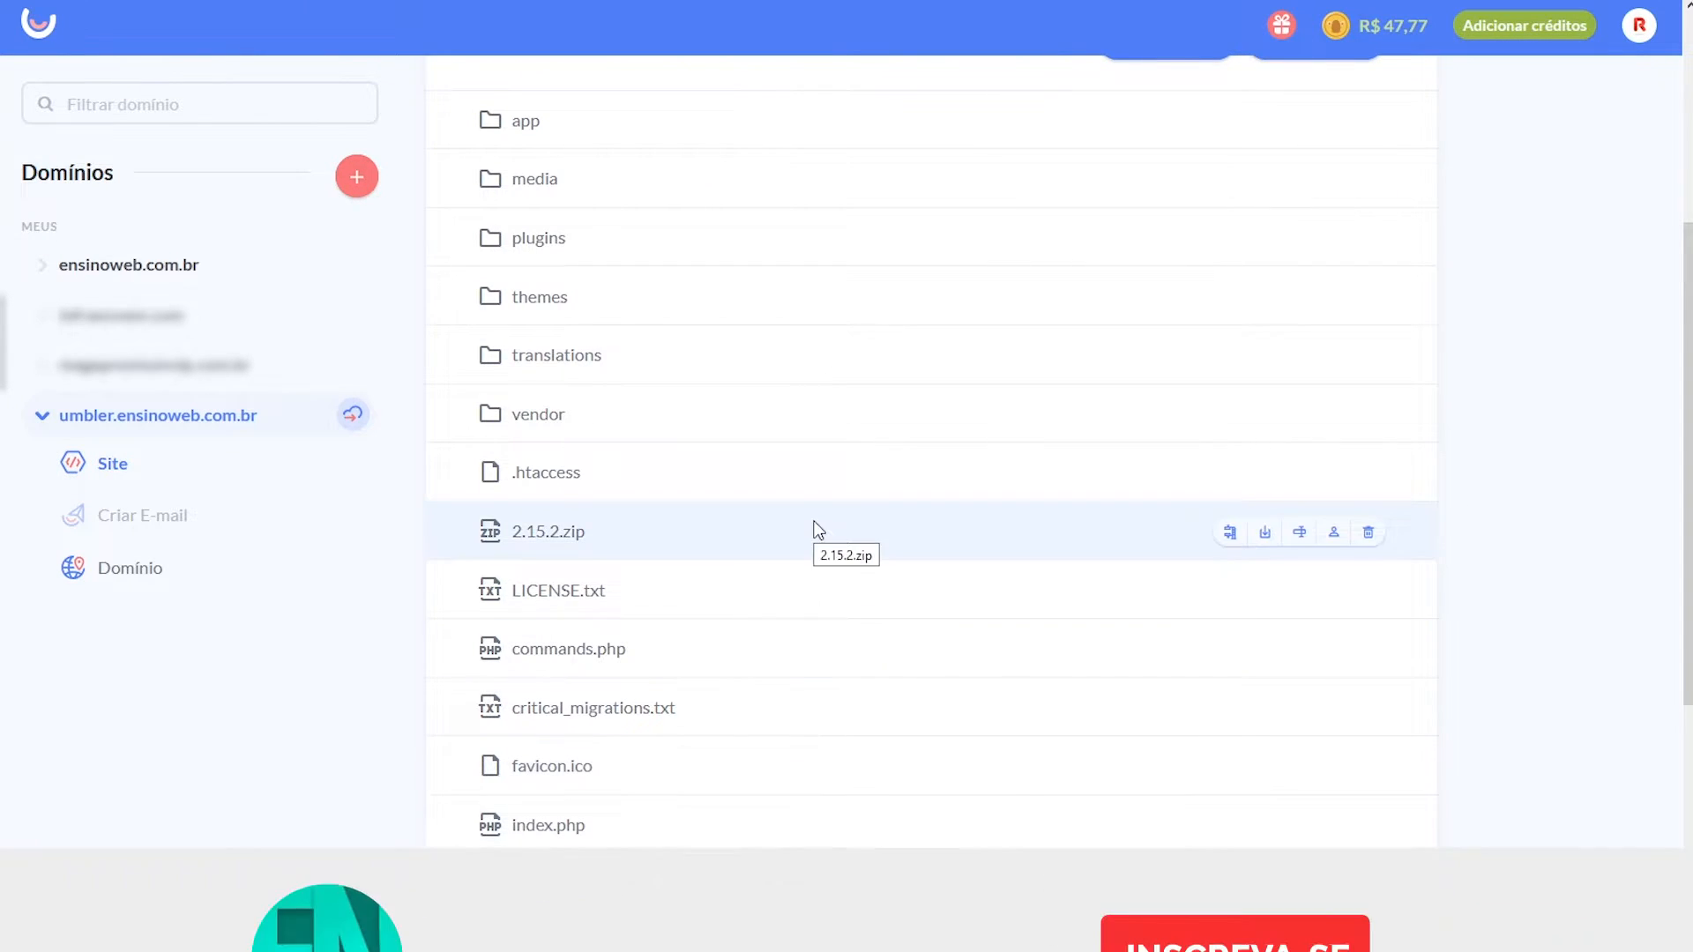
scroll(815, 529, down, 1)
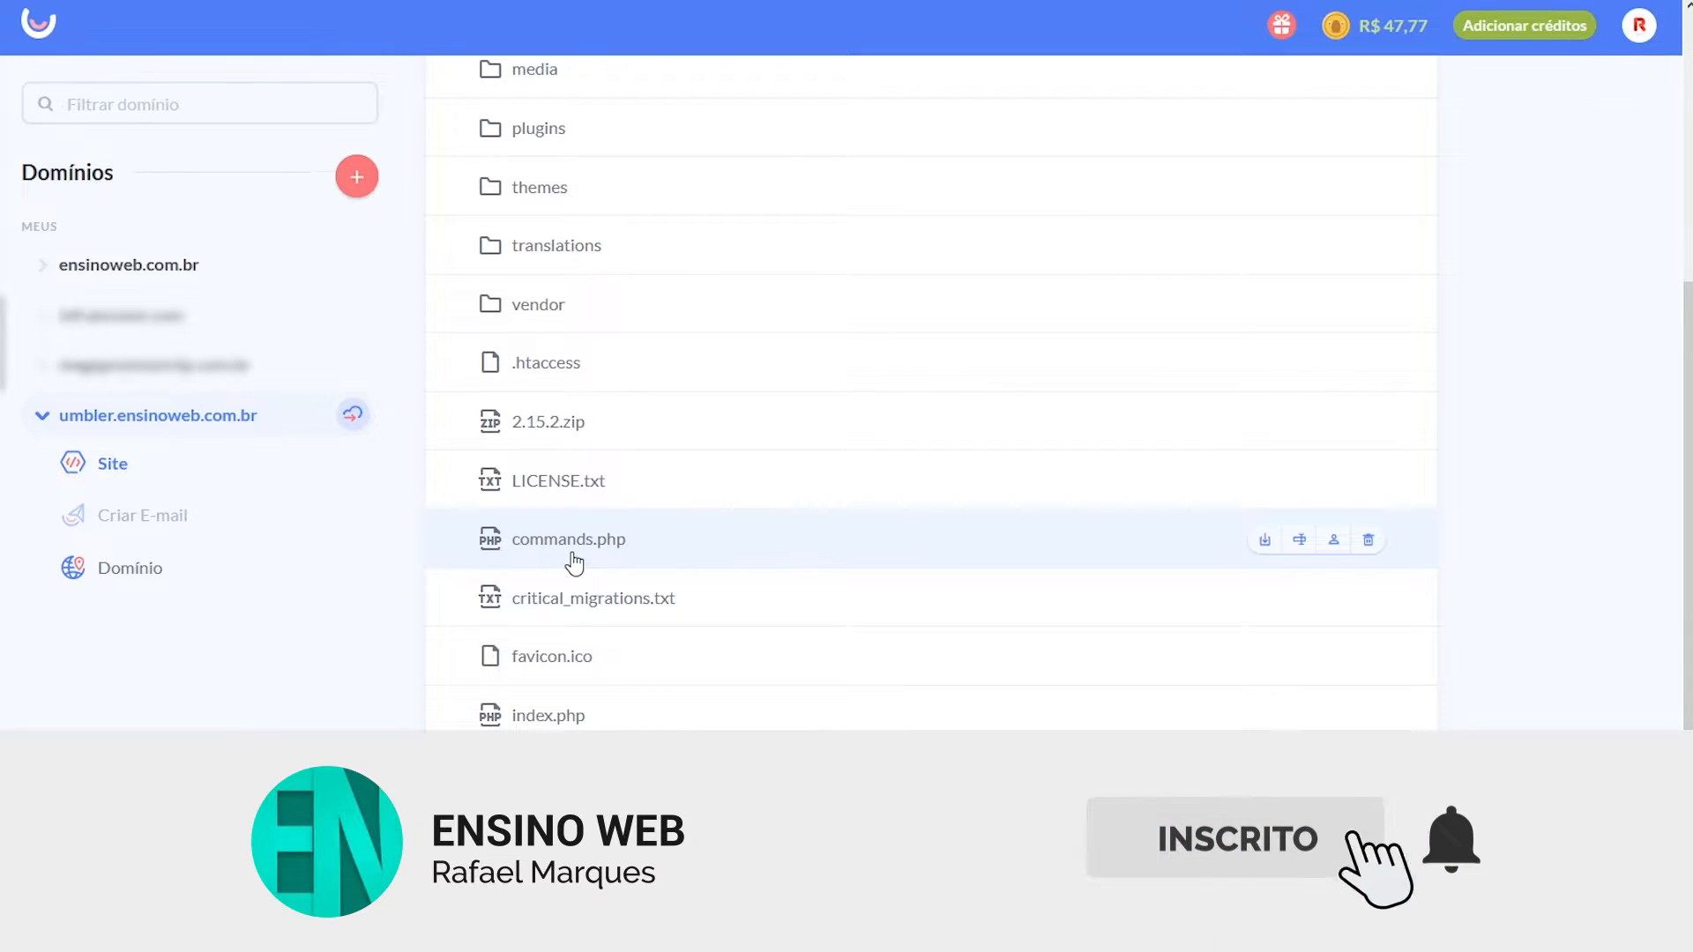
click(673, 544)
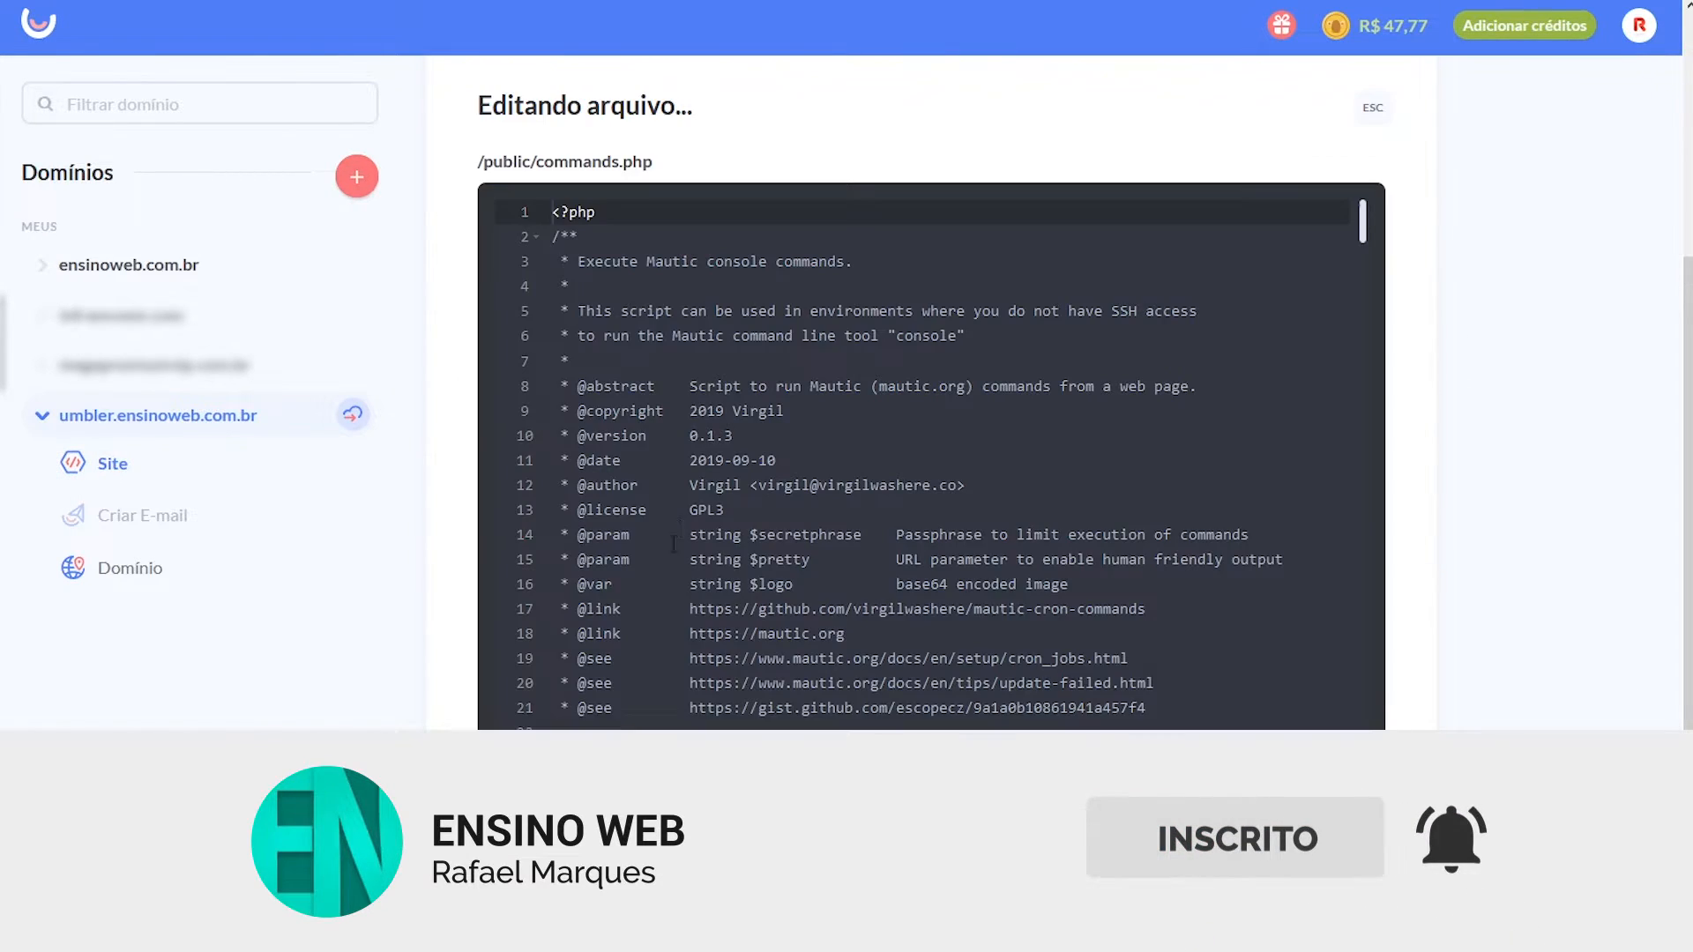
scroll(673, 544, down, 6)
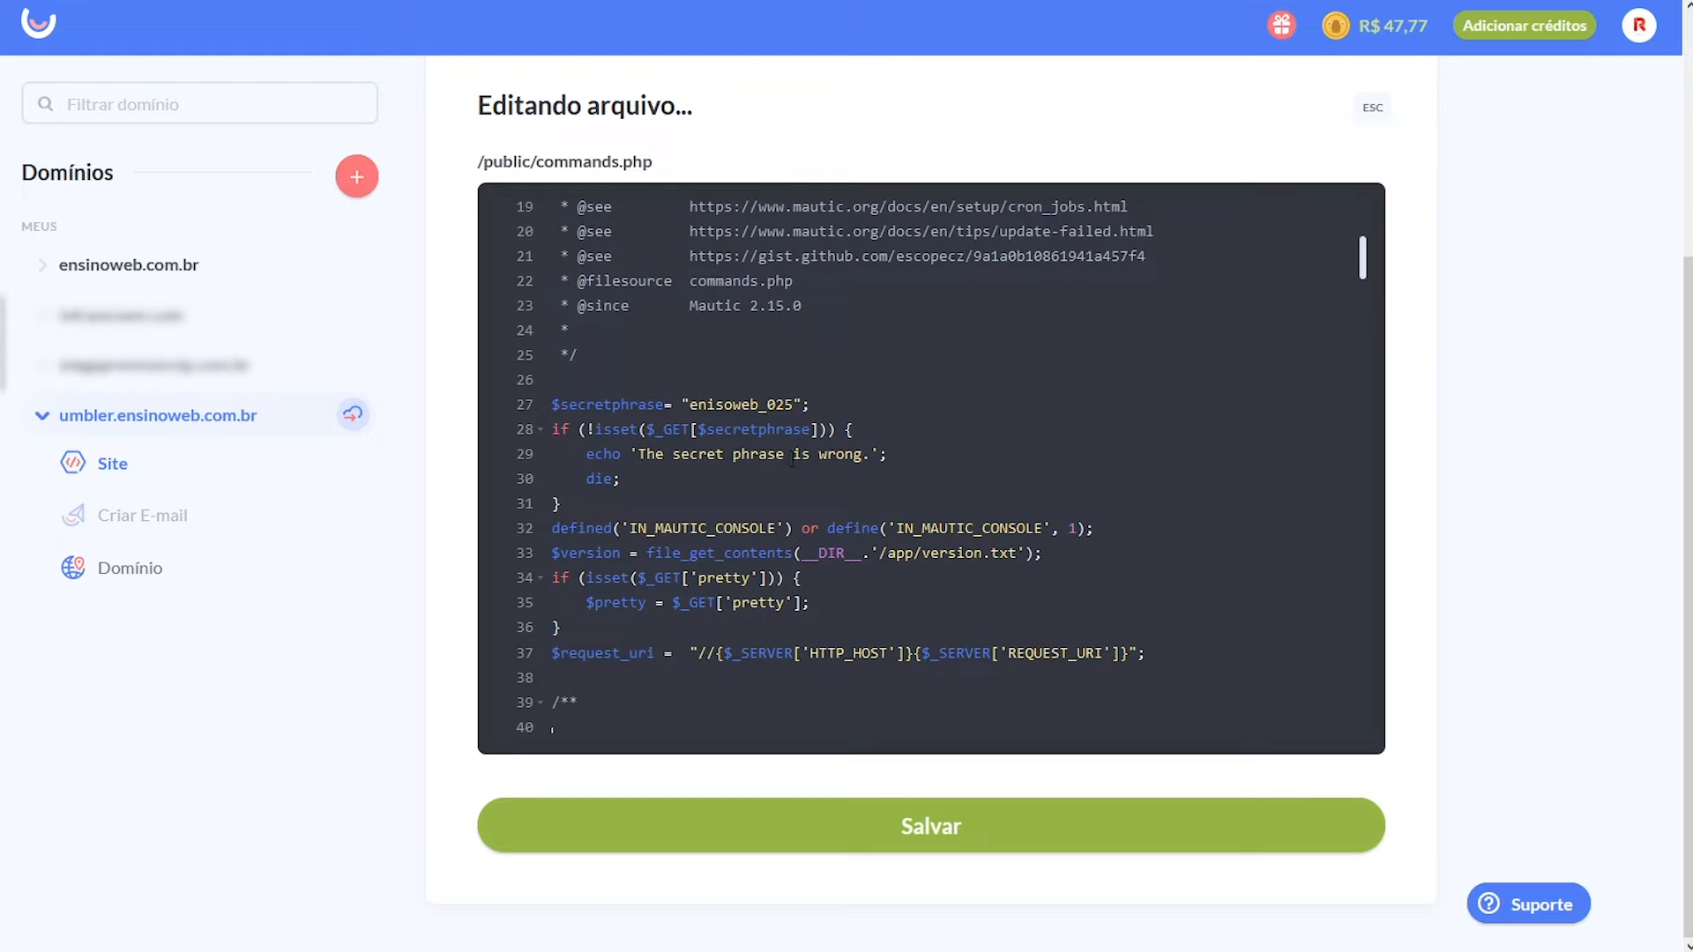
click(1373, 109)
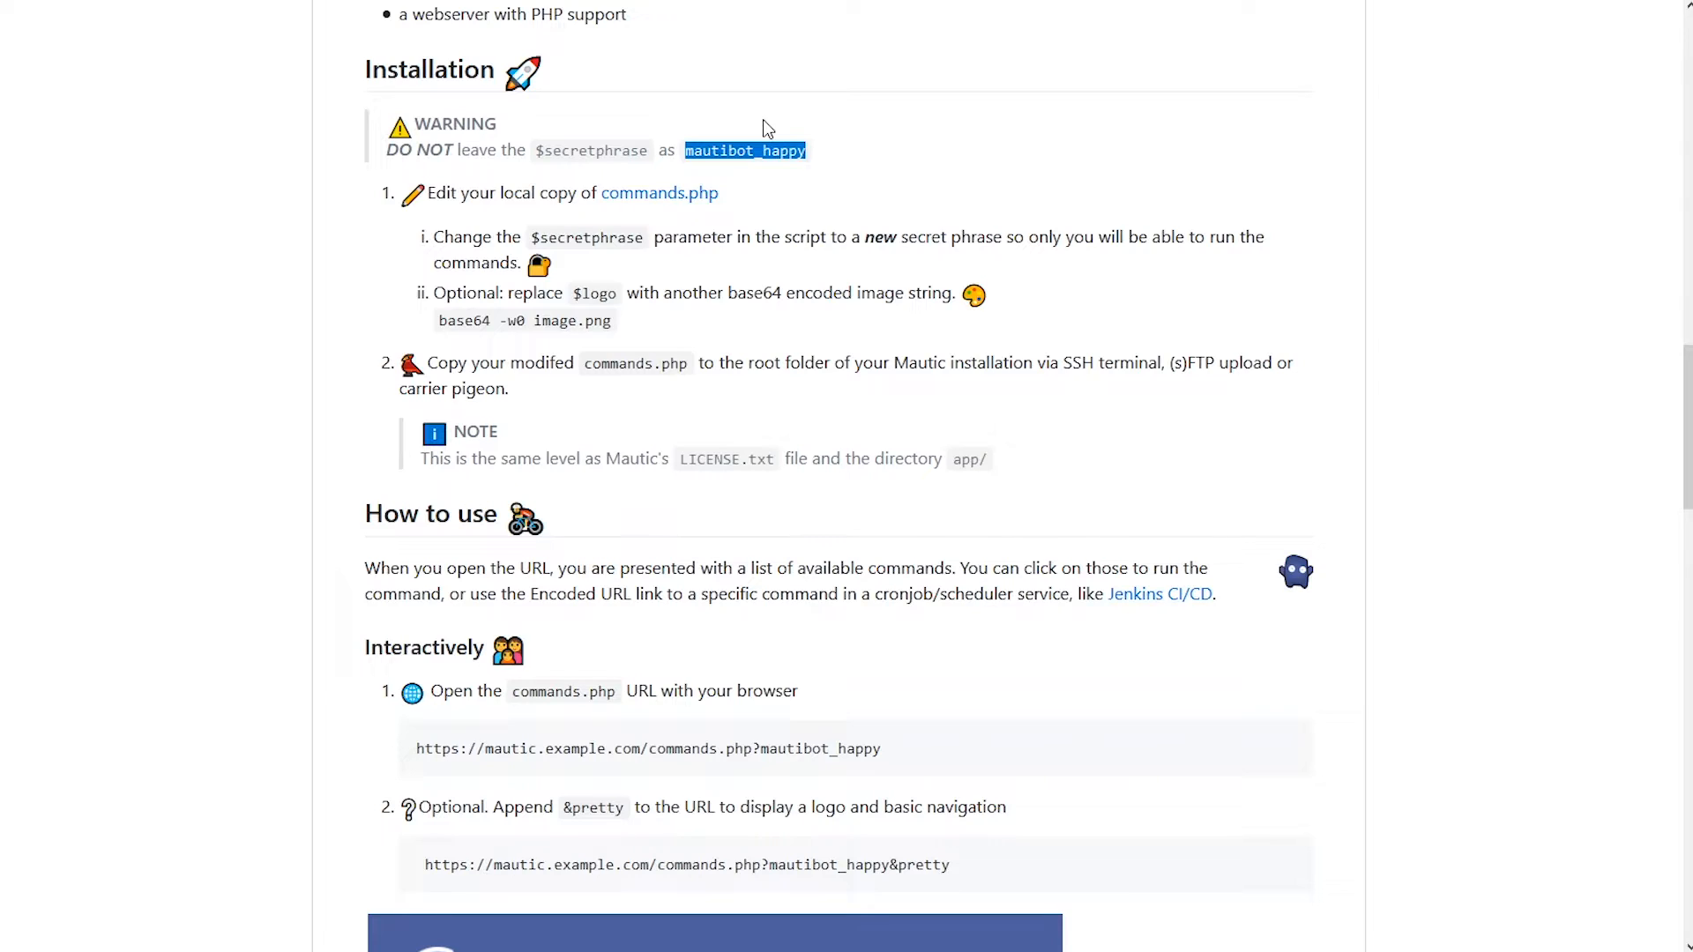
Clear the README selection and scroll through the How to use section.
click(477, 298)
scroll(705, 428, down, 1)
scroll(705, 429, down, 1)
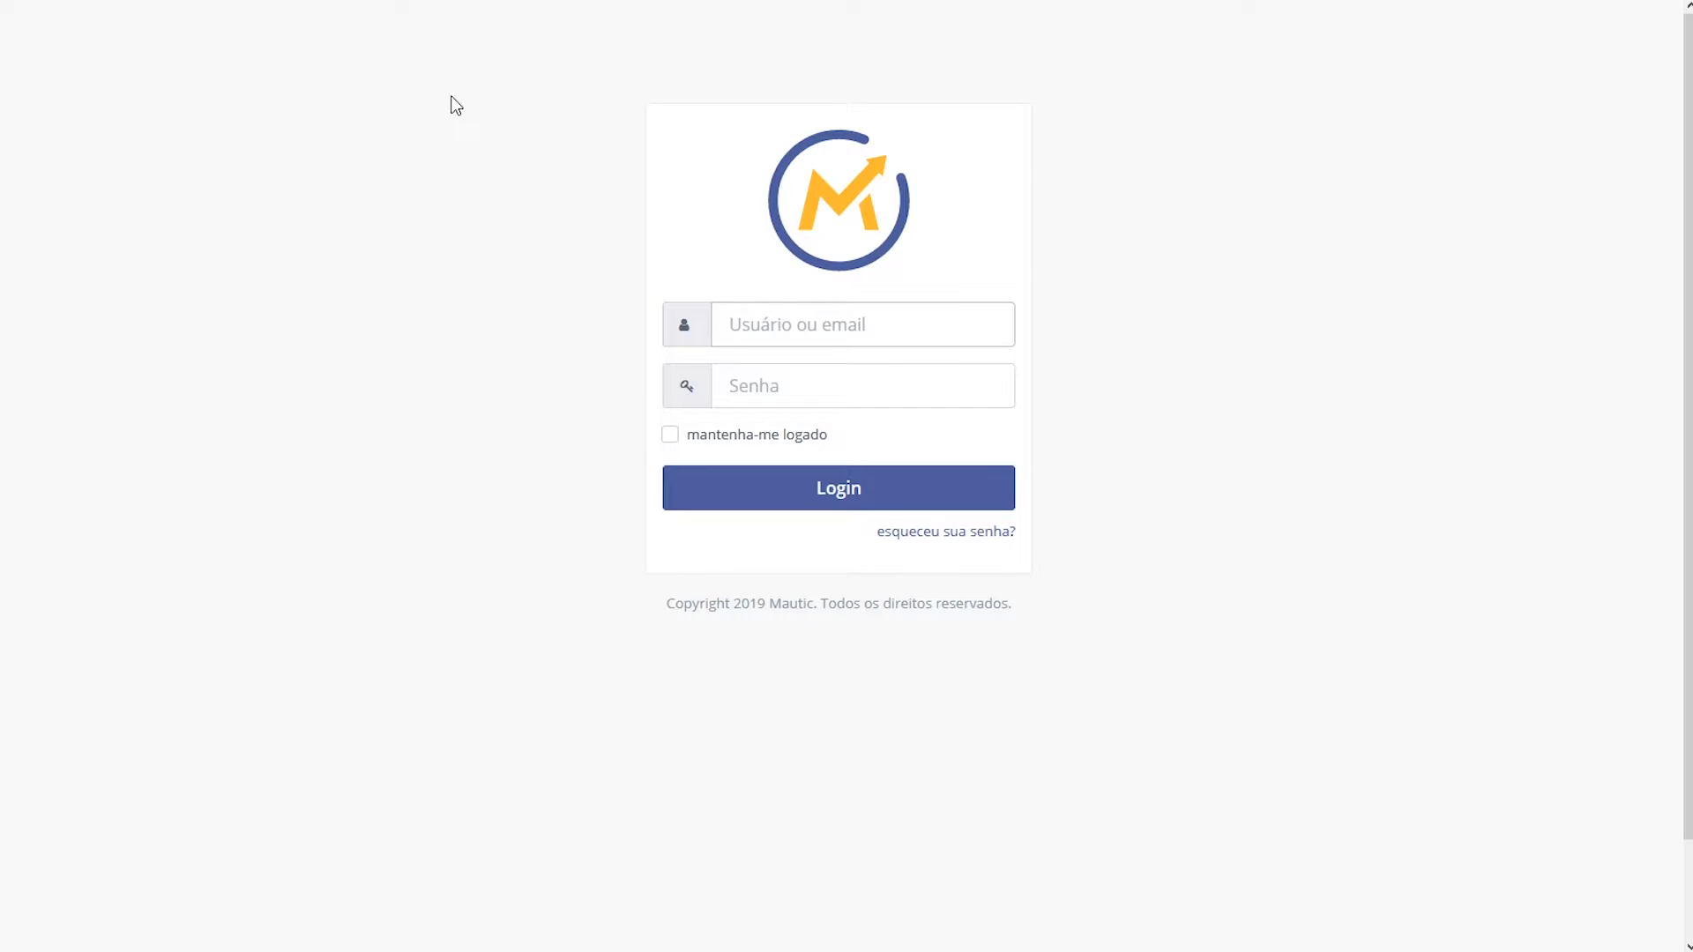
key(F11)
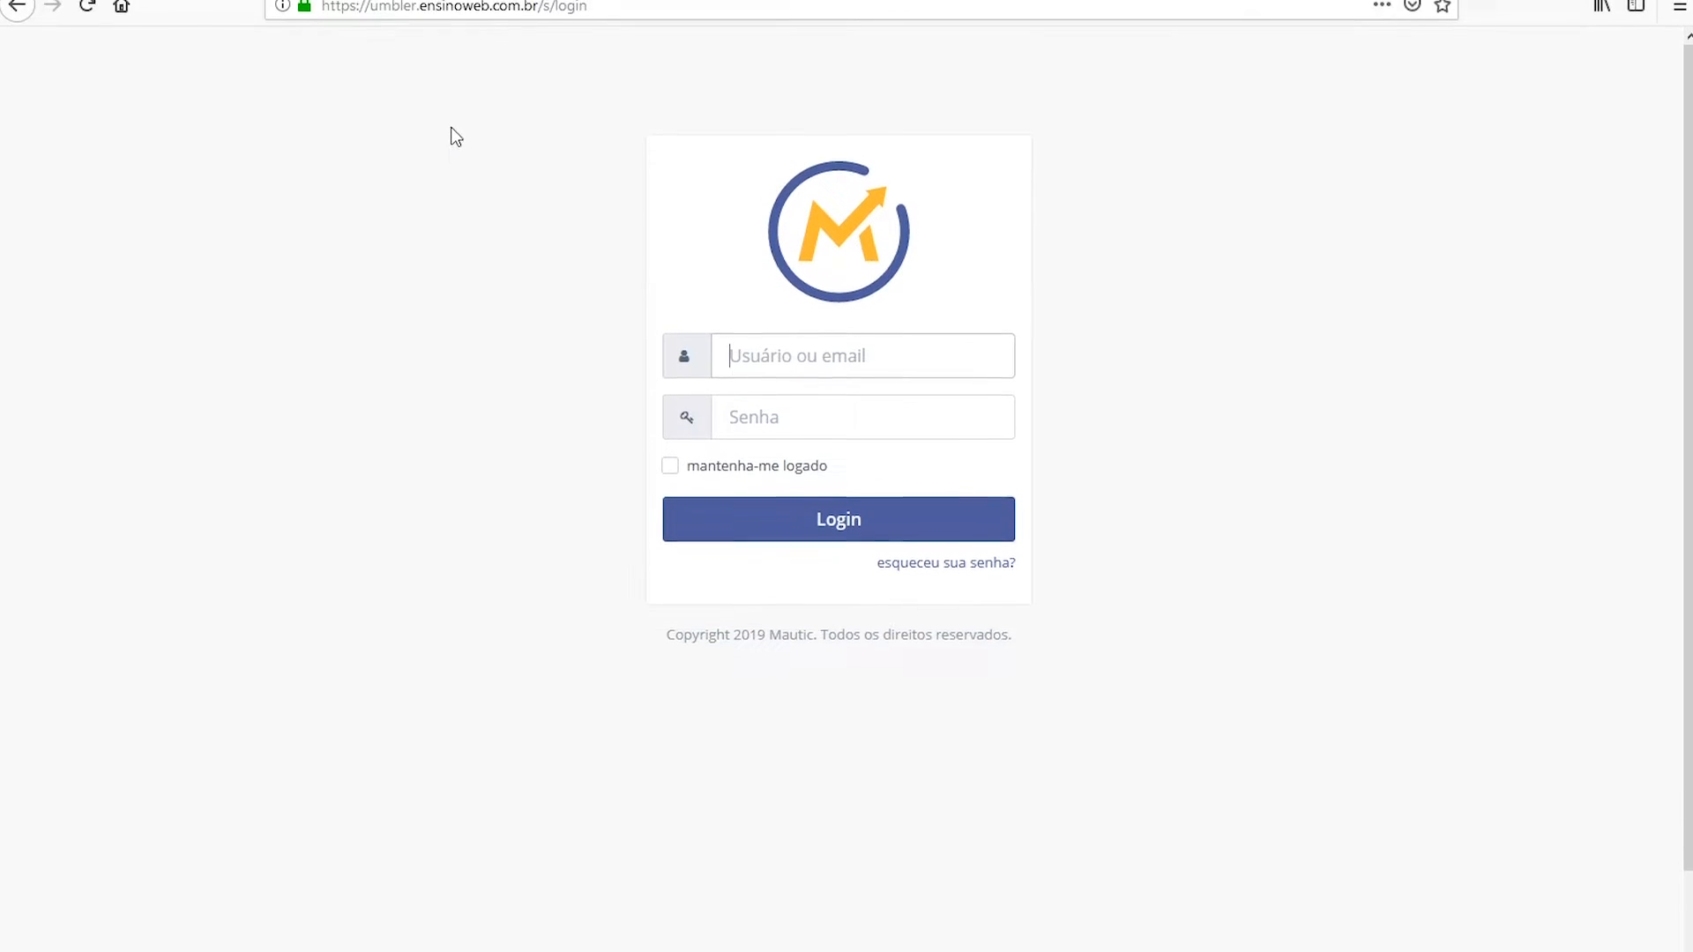
drag(544, 23, 644, 23)
key(BackSpace)
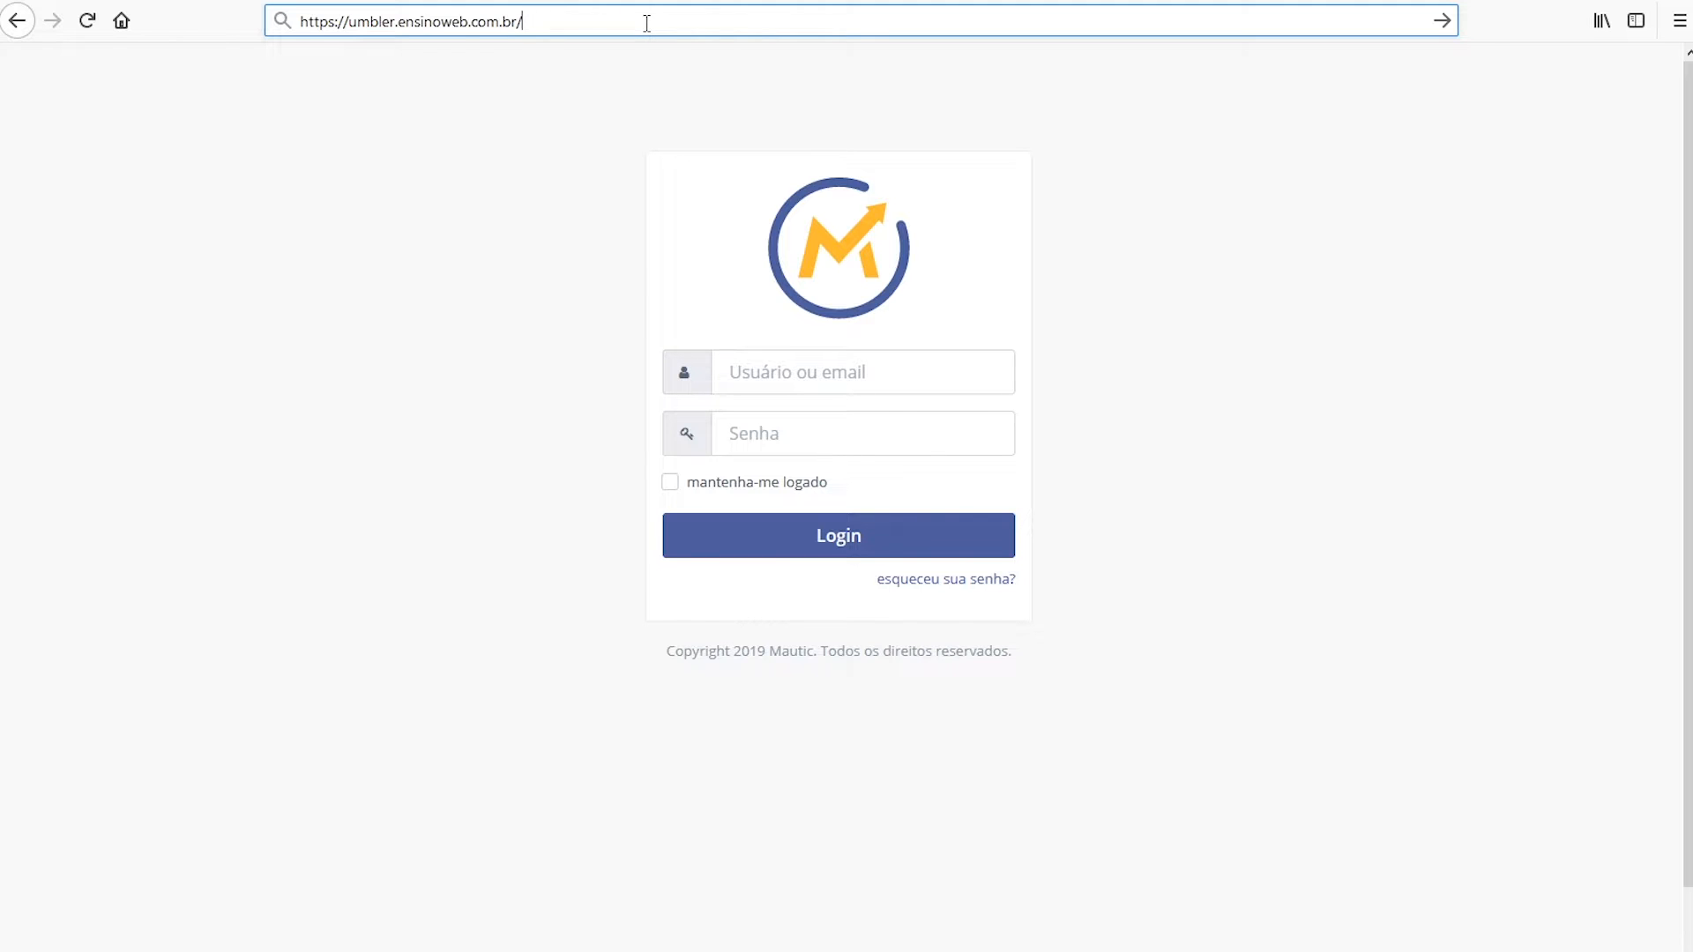
text(c)
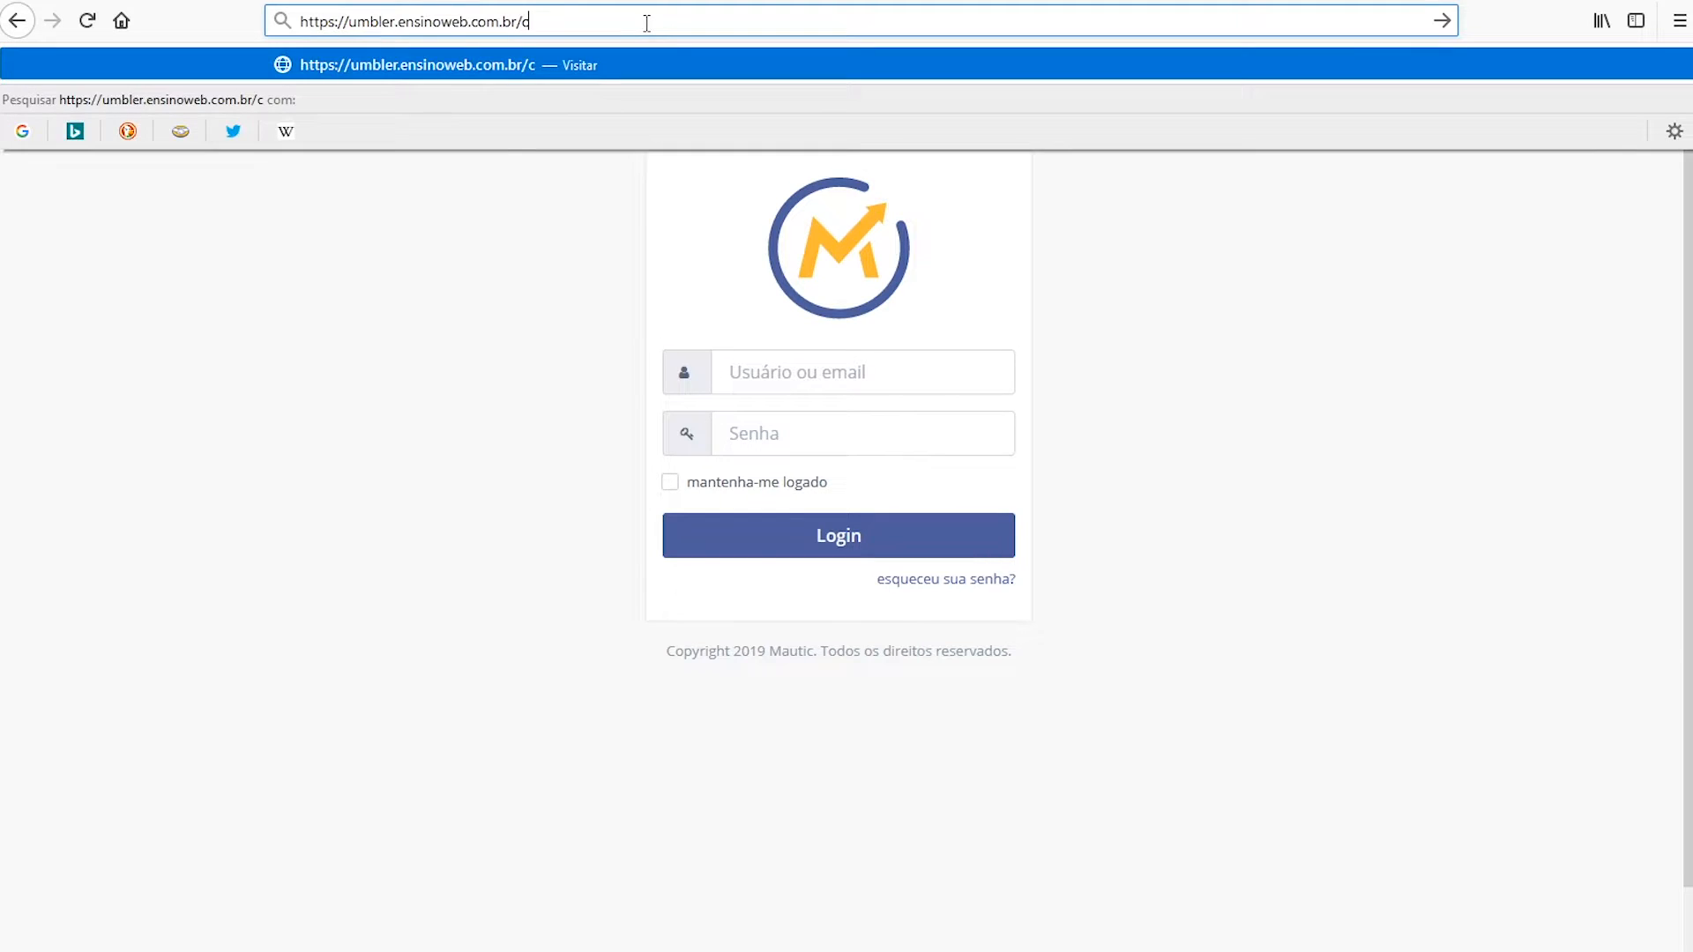
text(ommands.php)
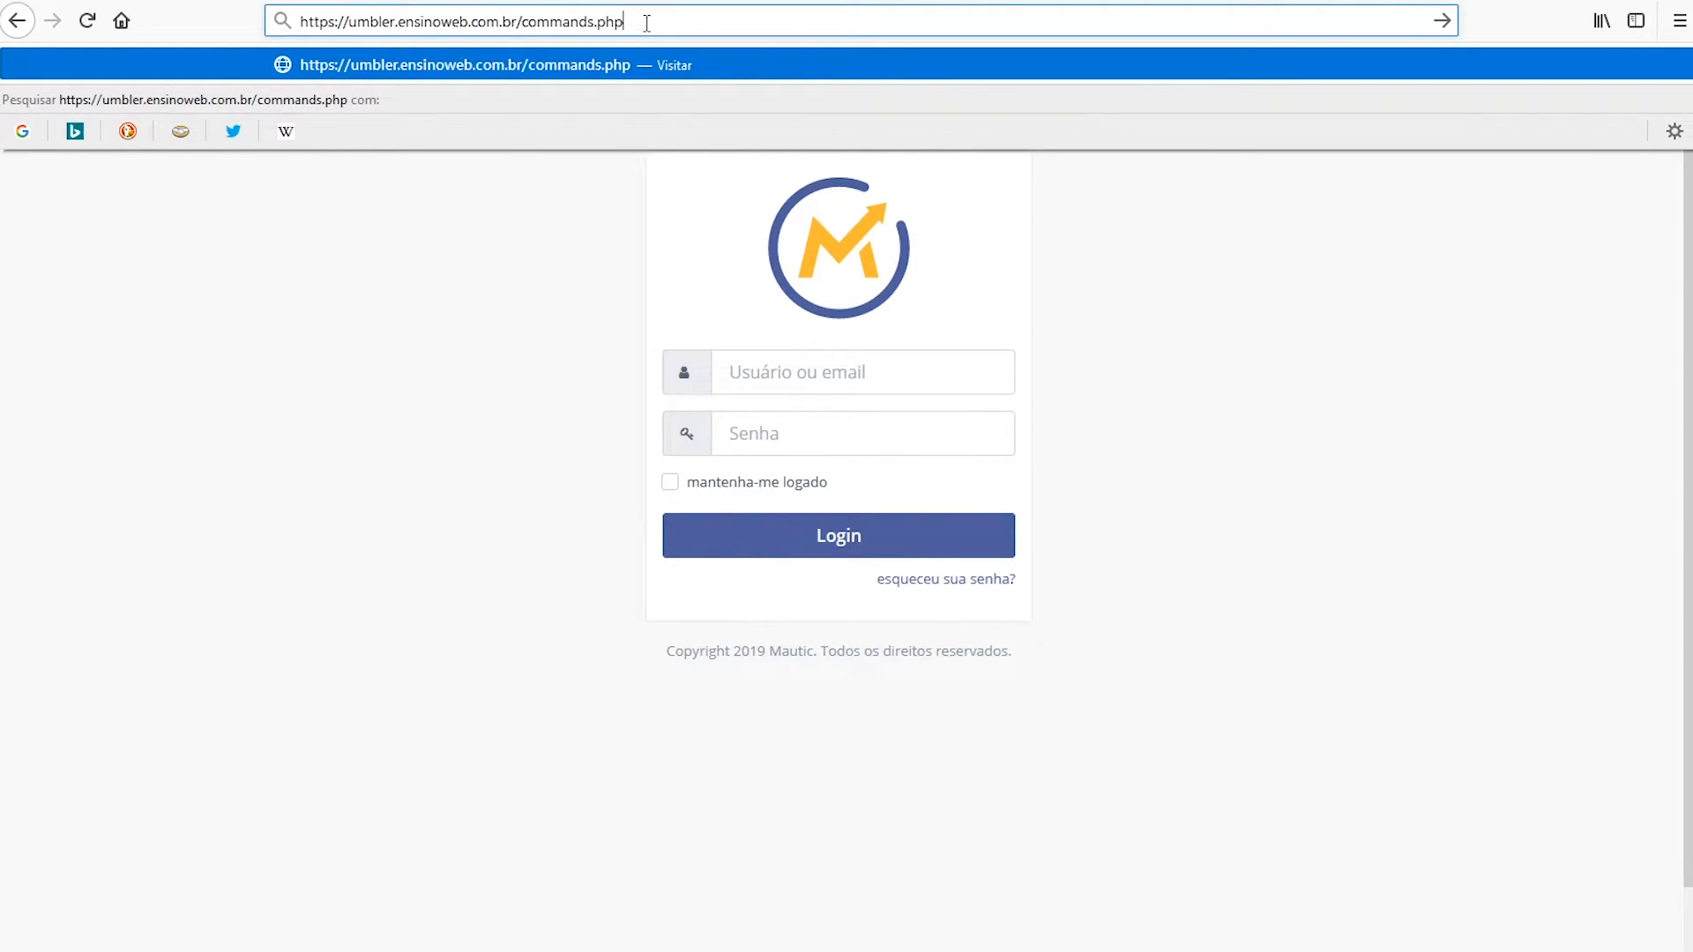
key(Return)
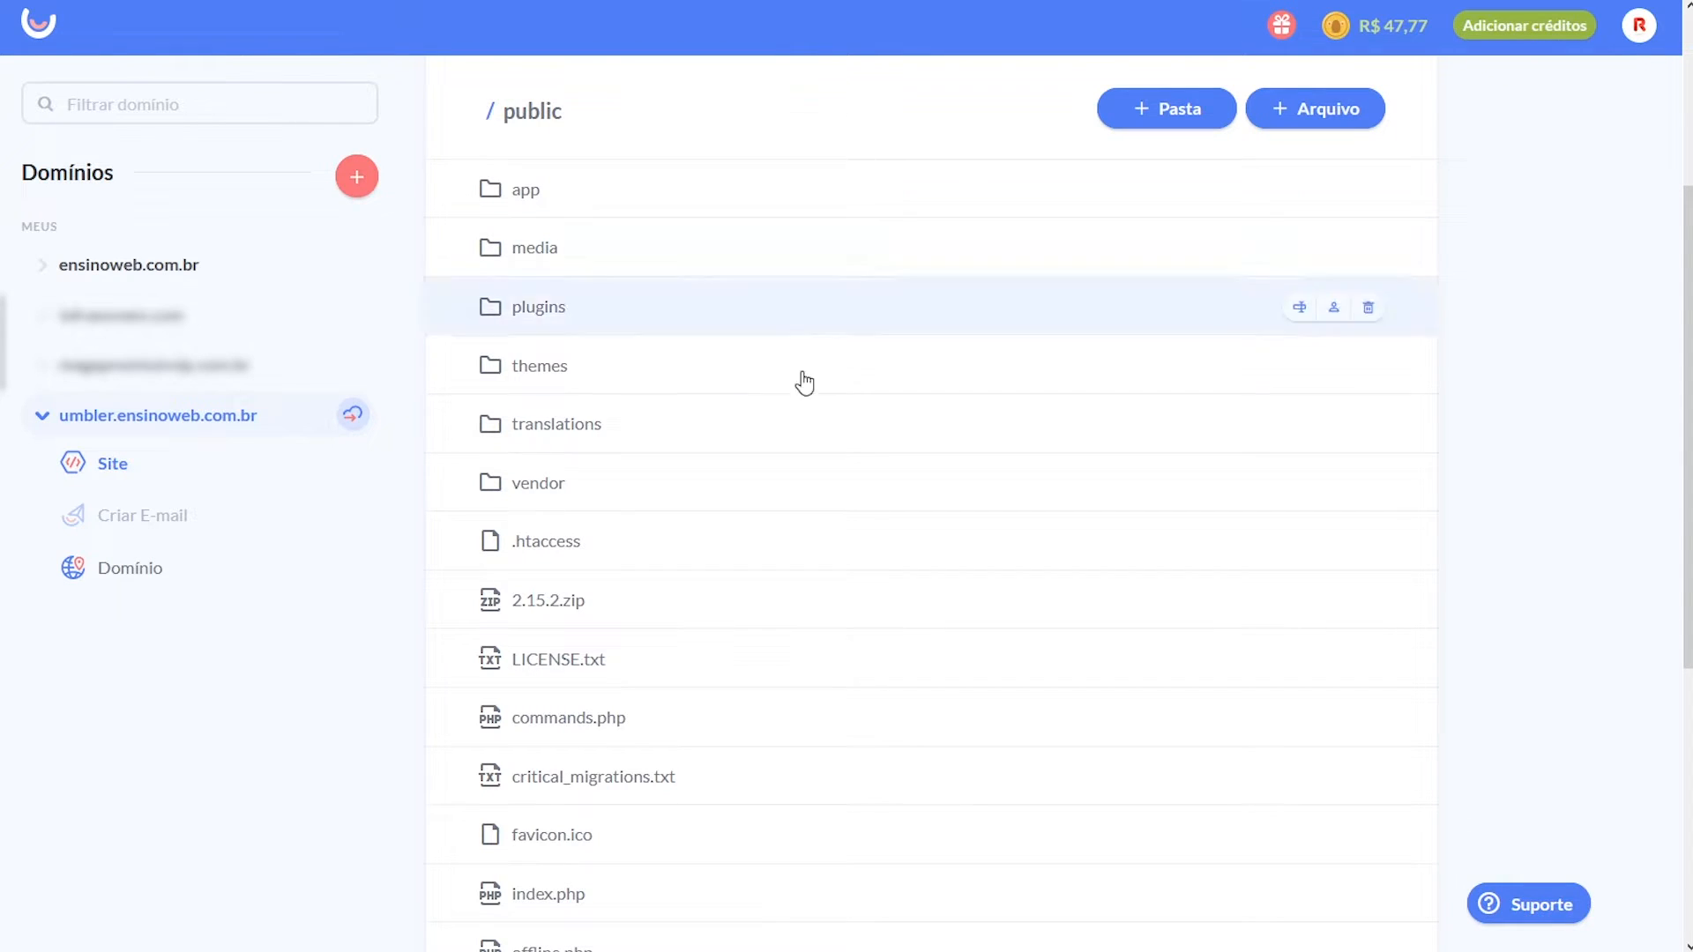
Open /public/.htaccess and scroll to its closing rules allowing index.php, index_dev.php, filemanager.php and update.php.
click(658, 558)
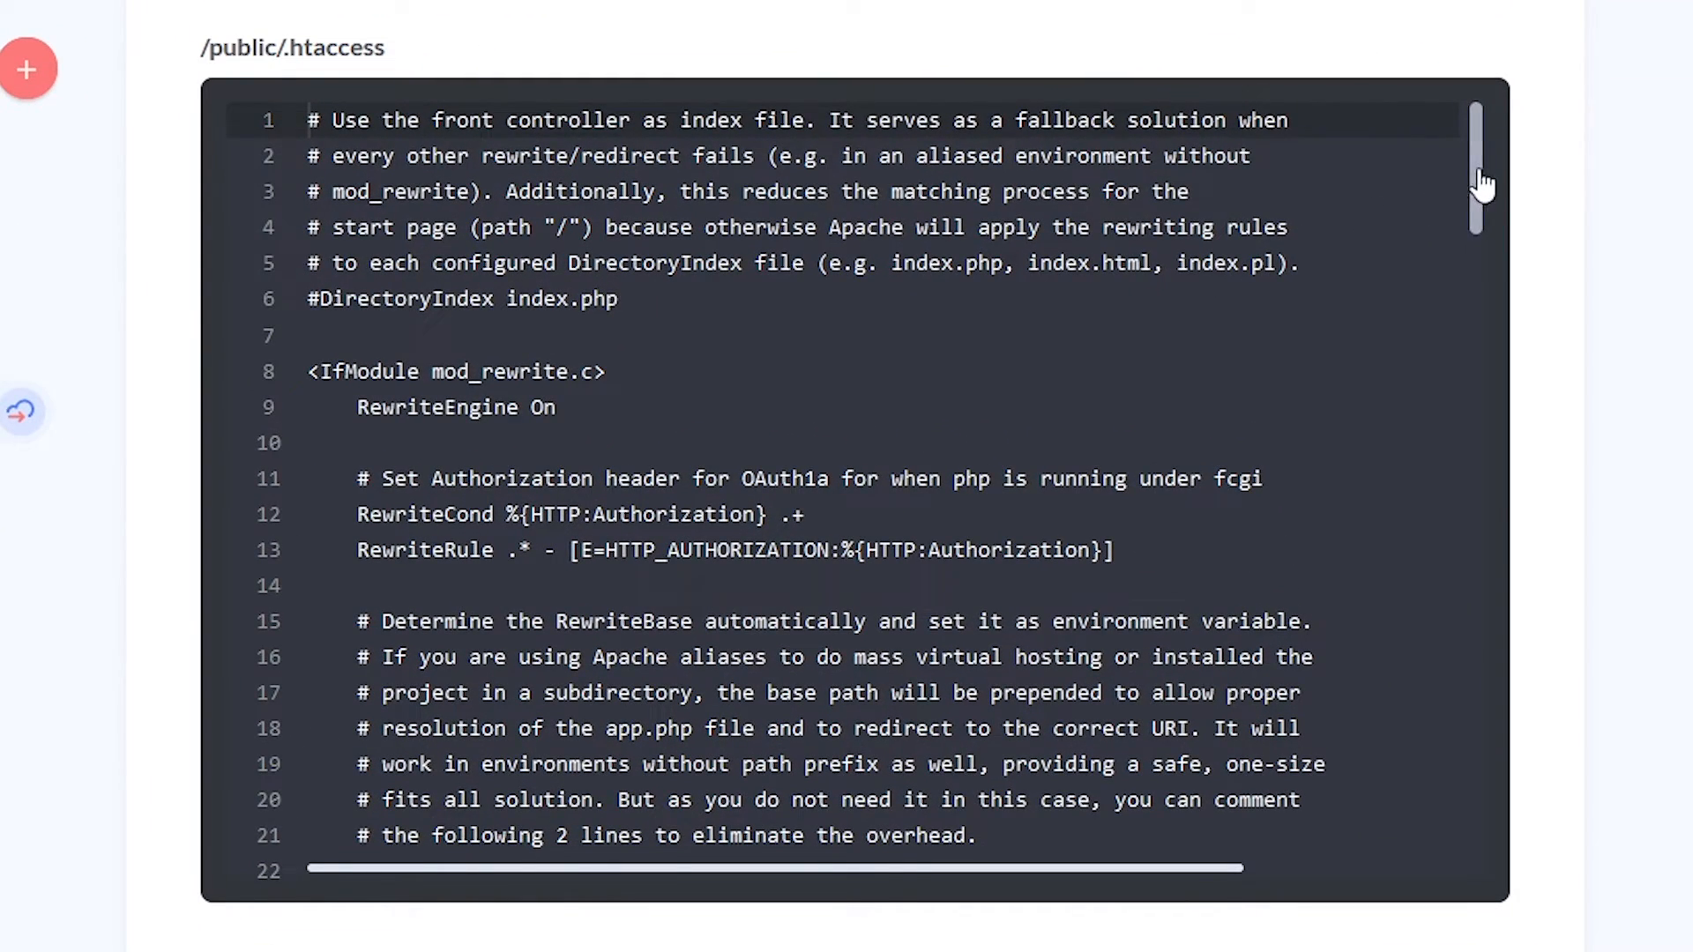
drag(1482, 185, 1484, 291)
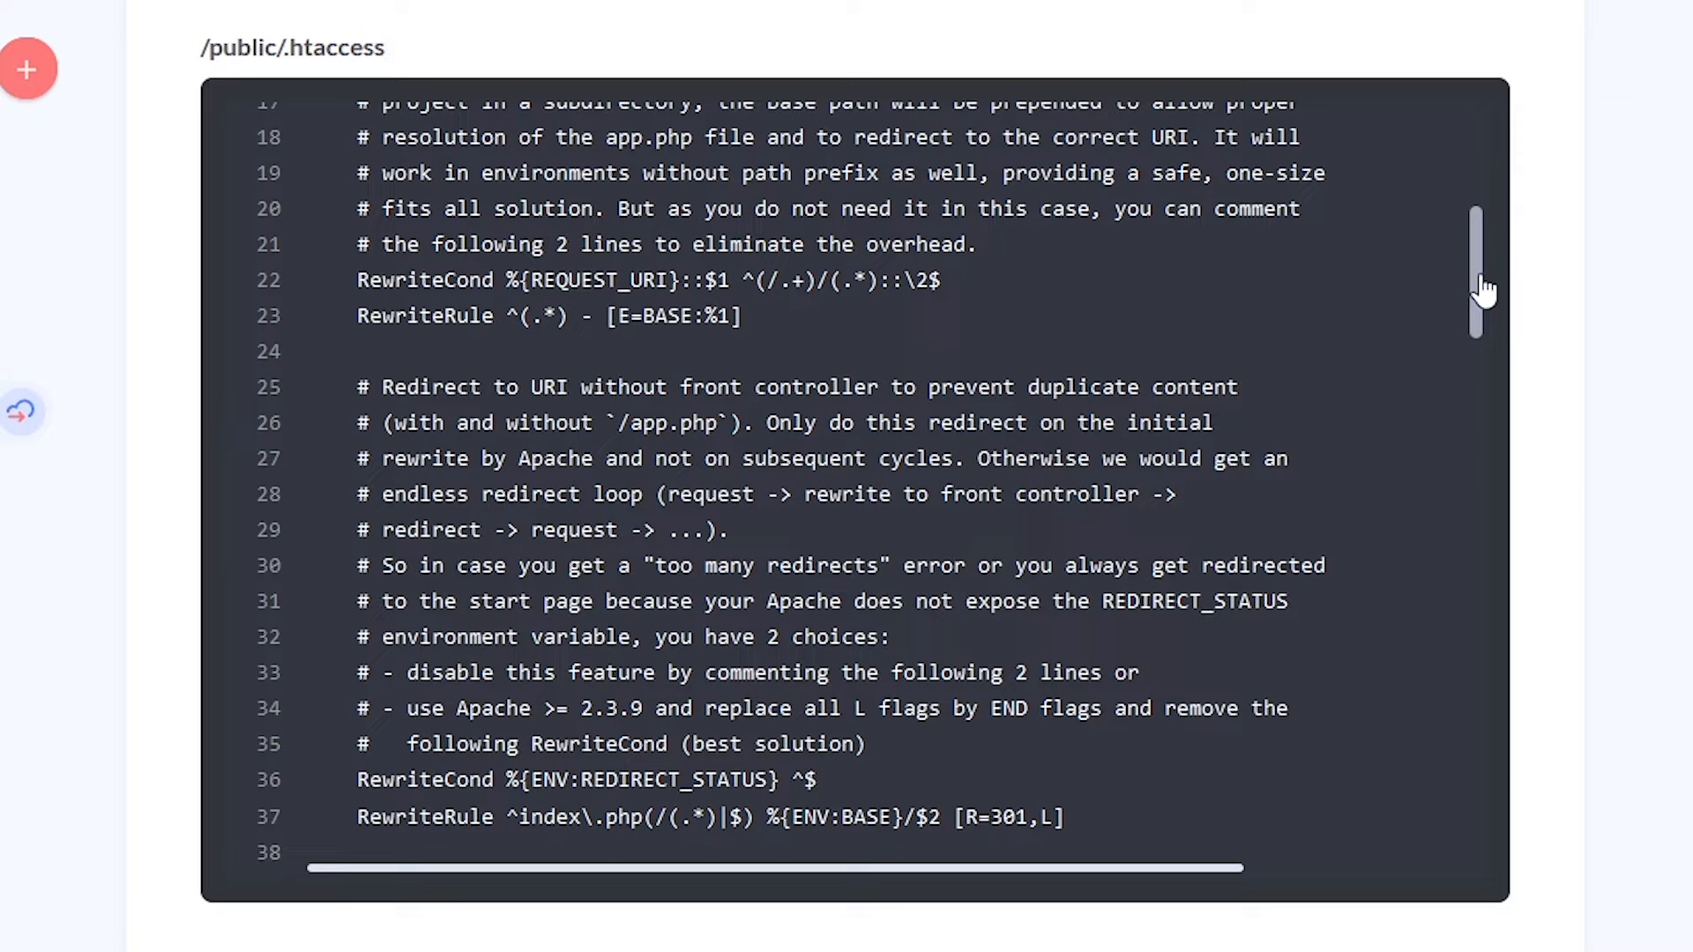
drag(1483, 280, 1491, 353)
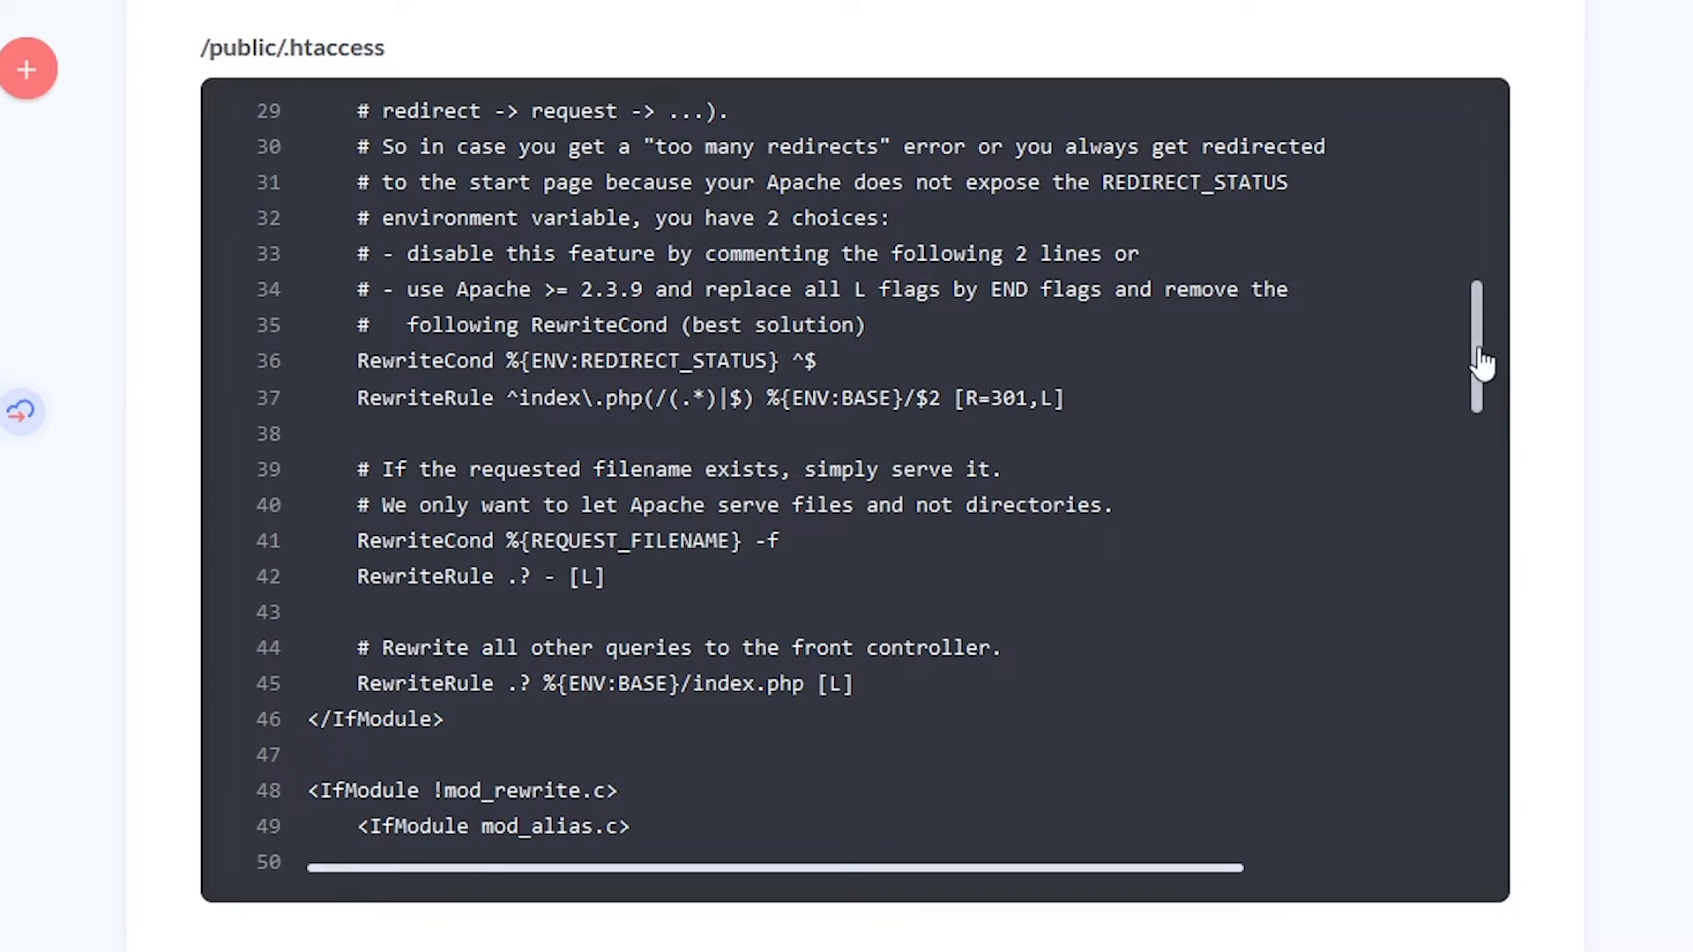
drag(1487, 351, 1513, 836)
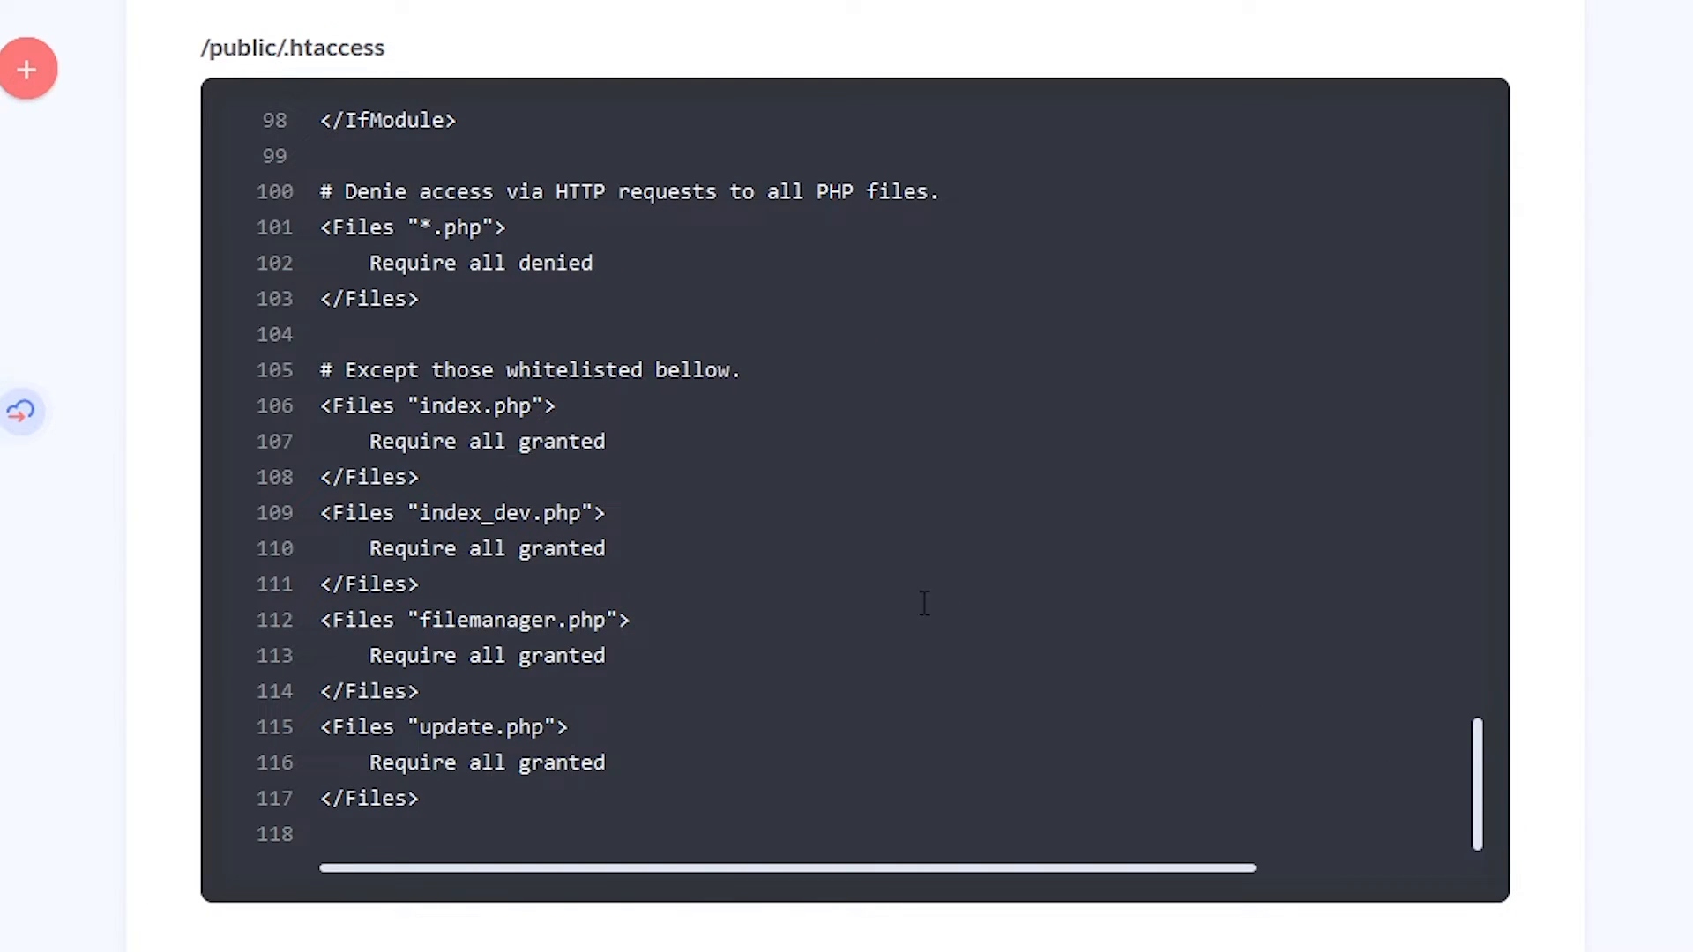
double_click(464, 404)
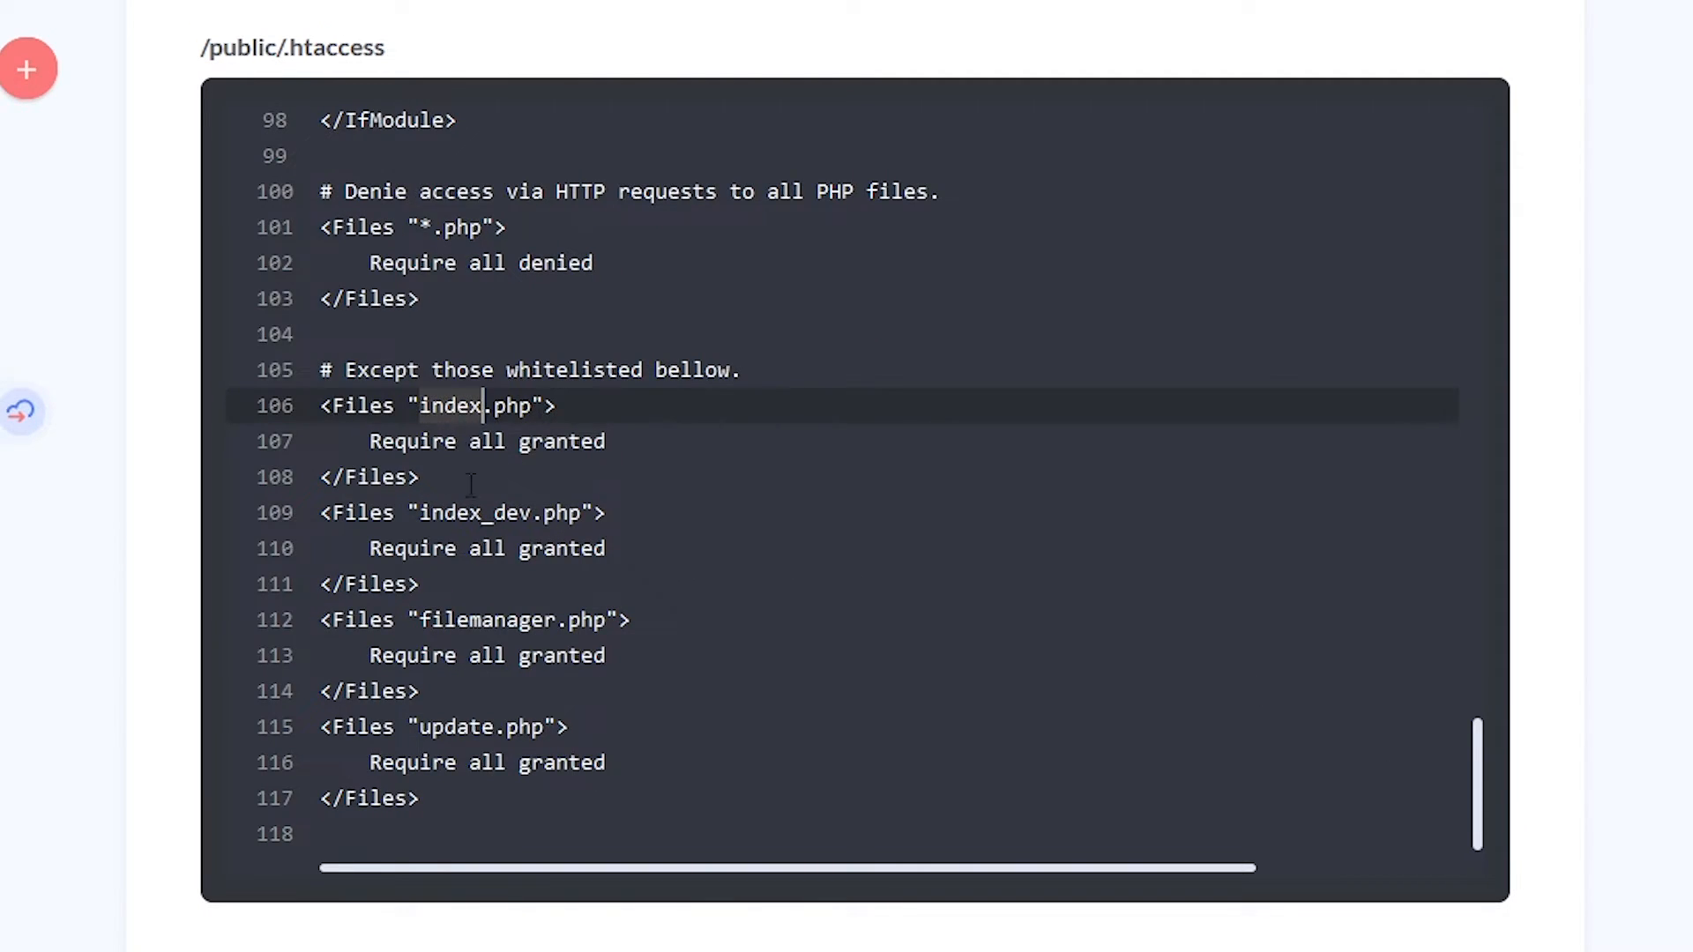
click(471, 619)
double_click(472, 620)
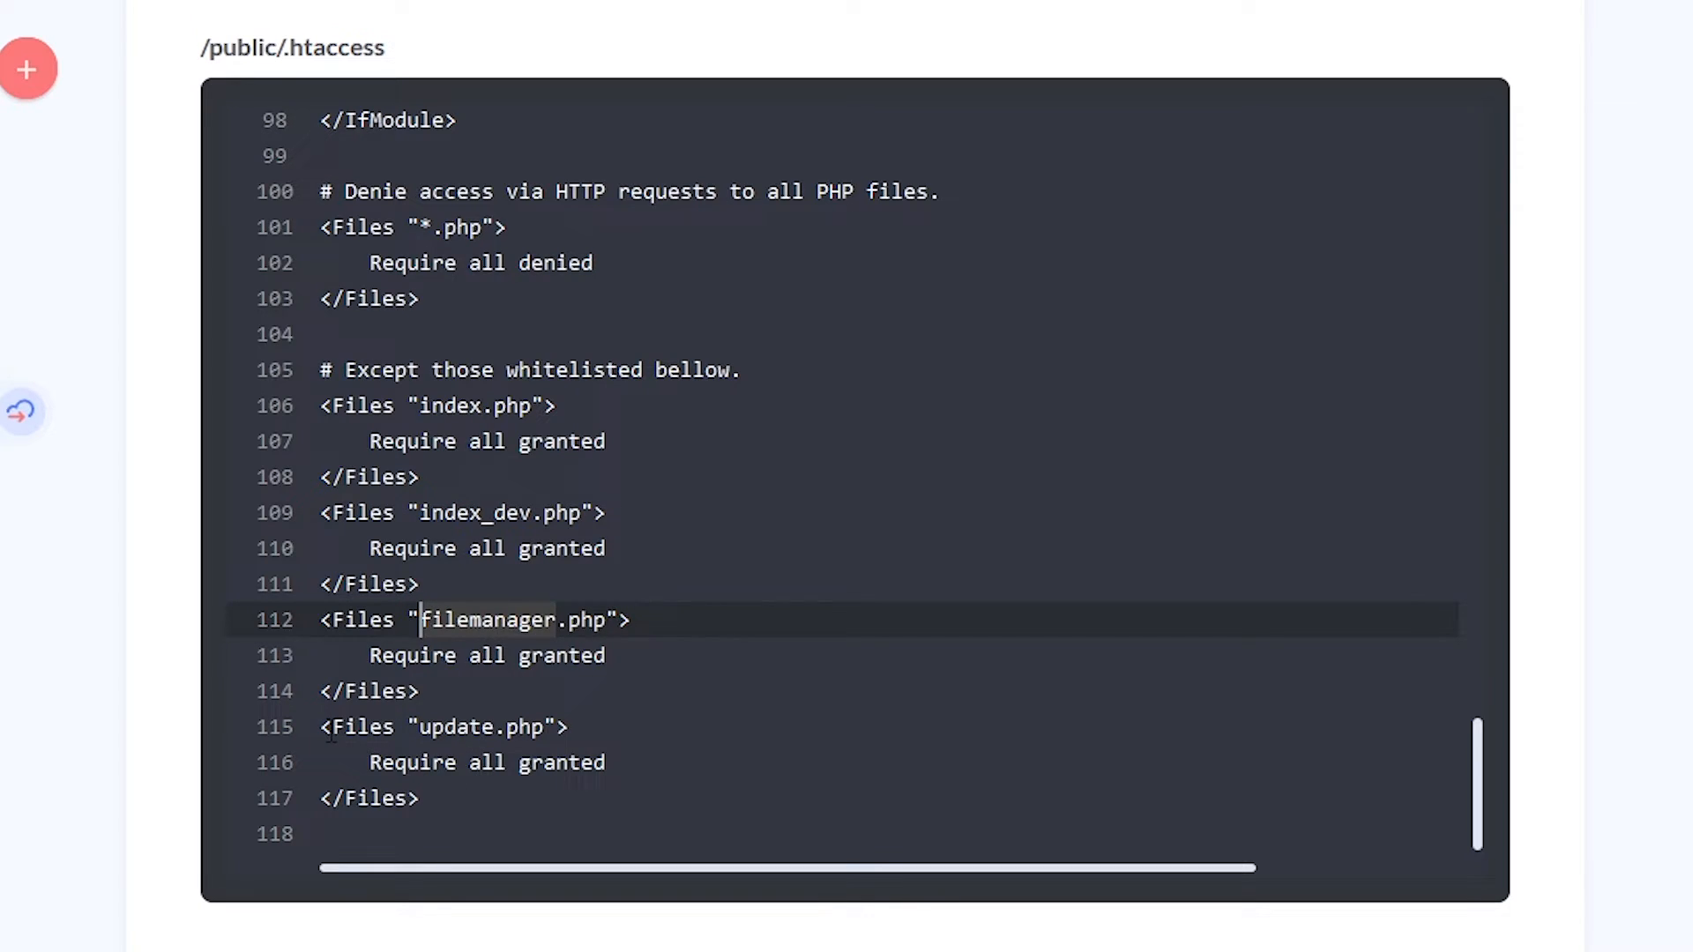
drag(323, 731, 396, 728)
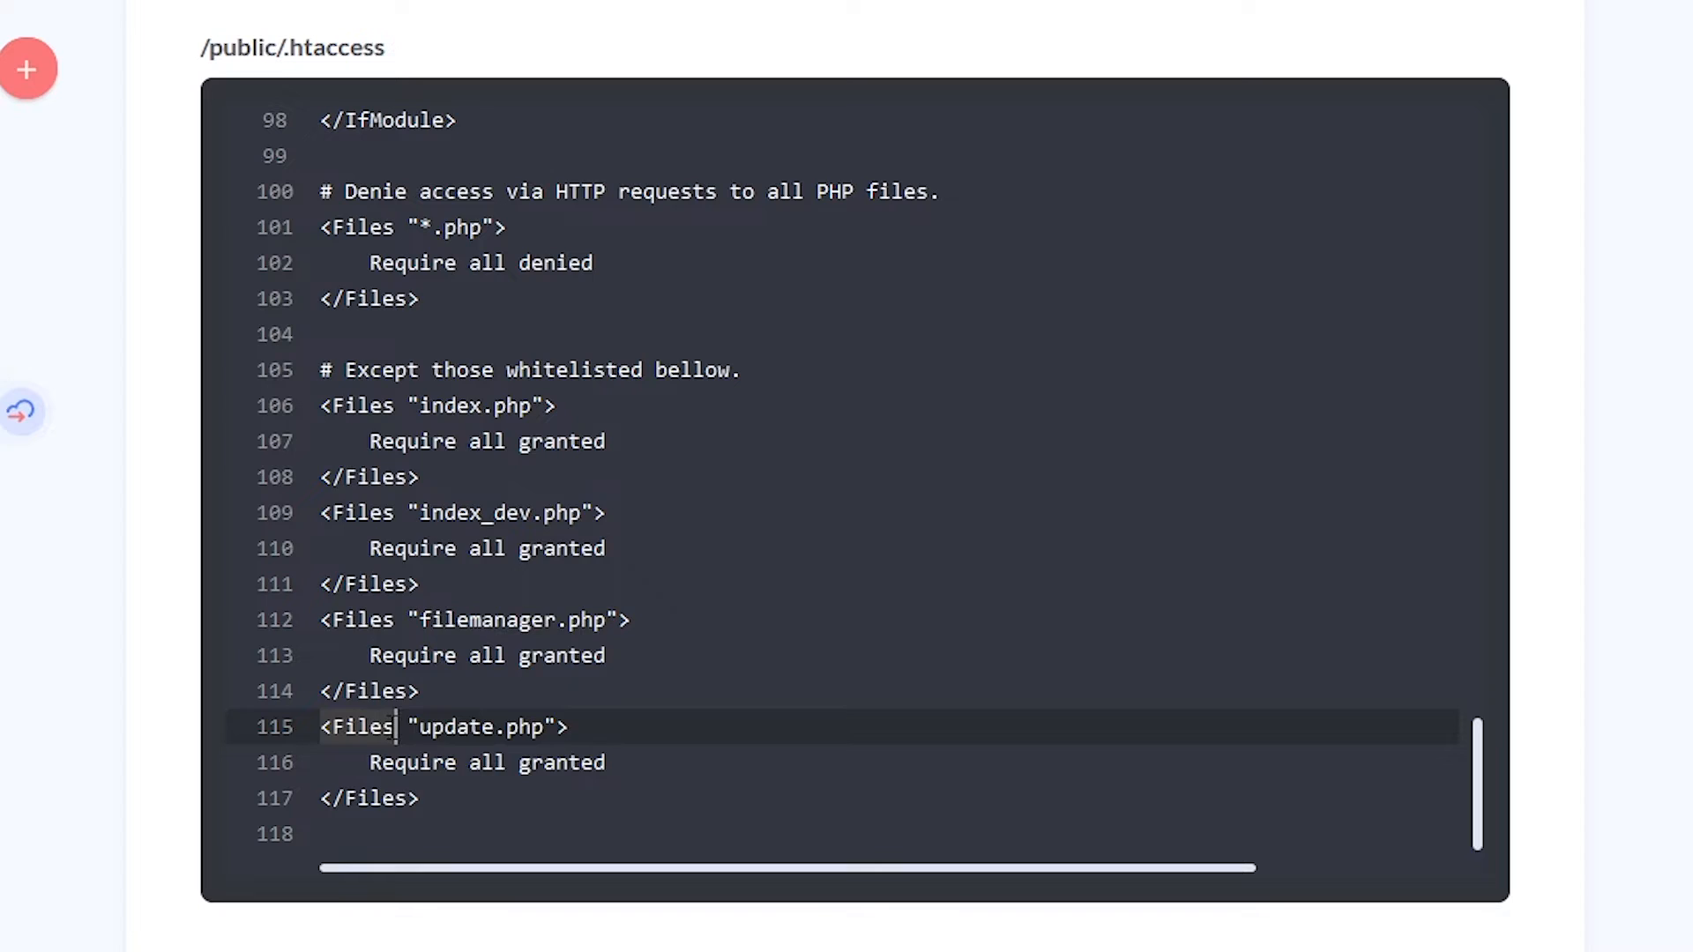
double_click(377, 799)
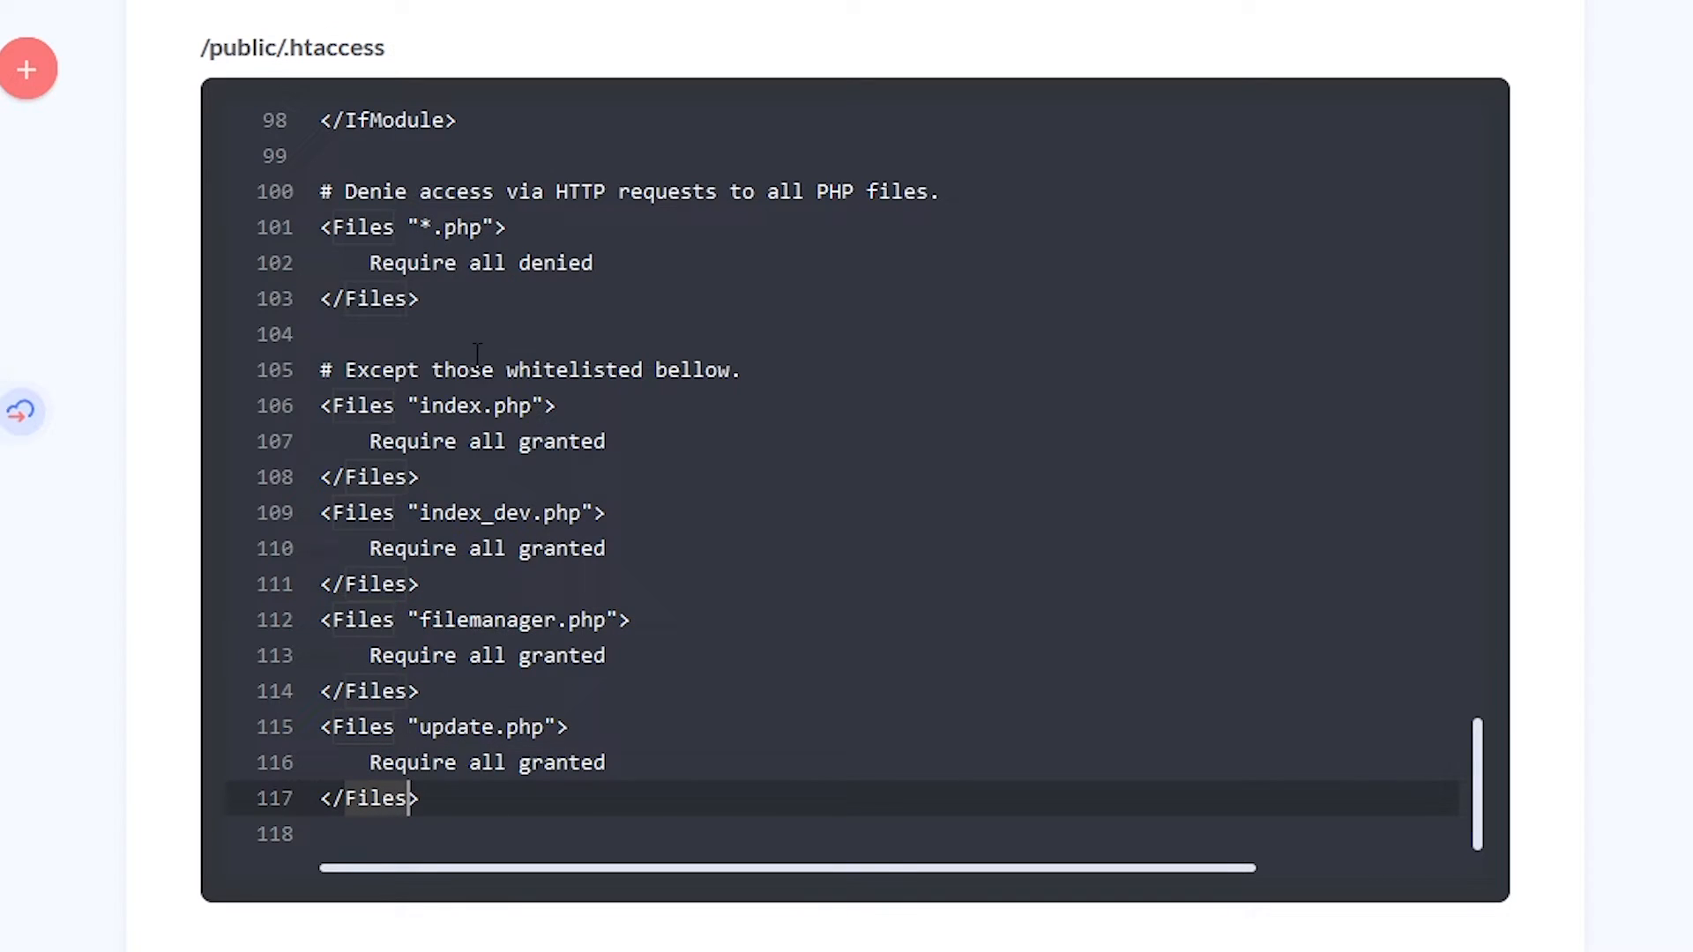
drag(321, 300, 312, 231)
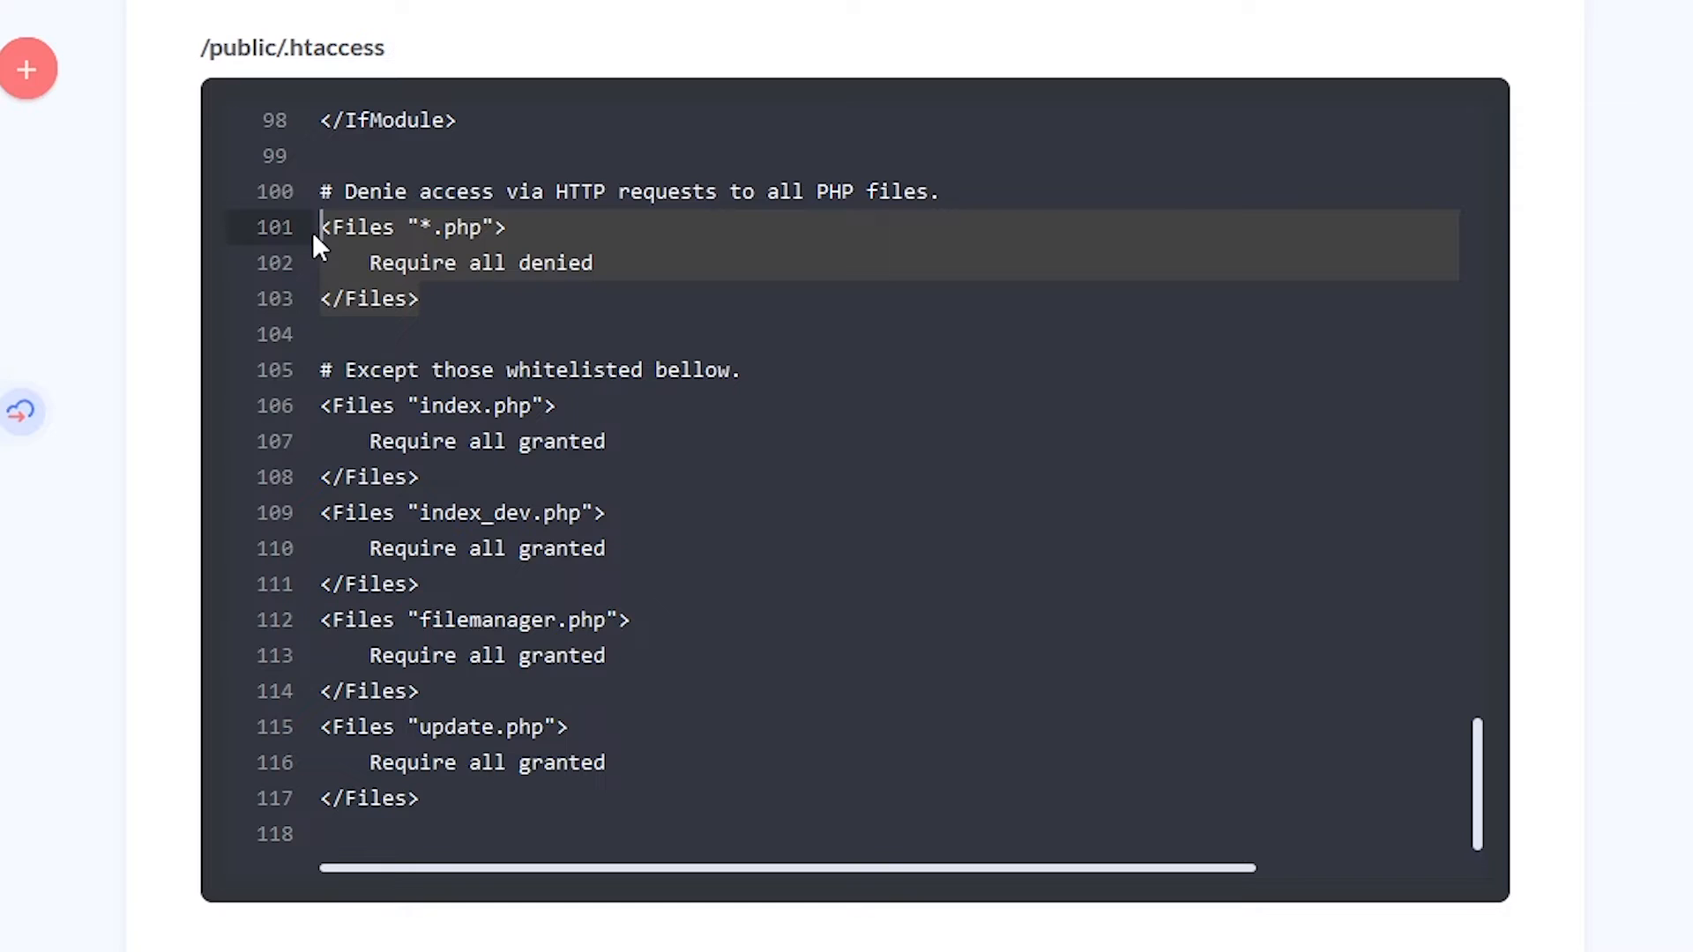
click(351, 374)
drag(346, 370, 778, 370)
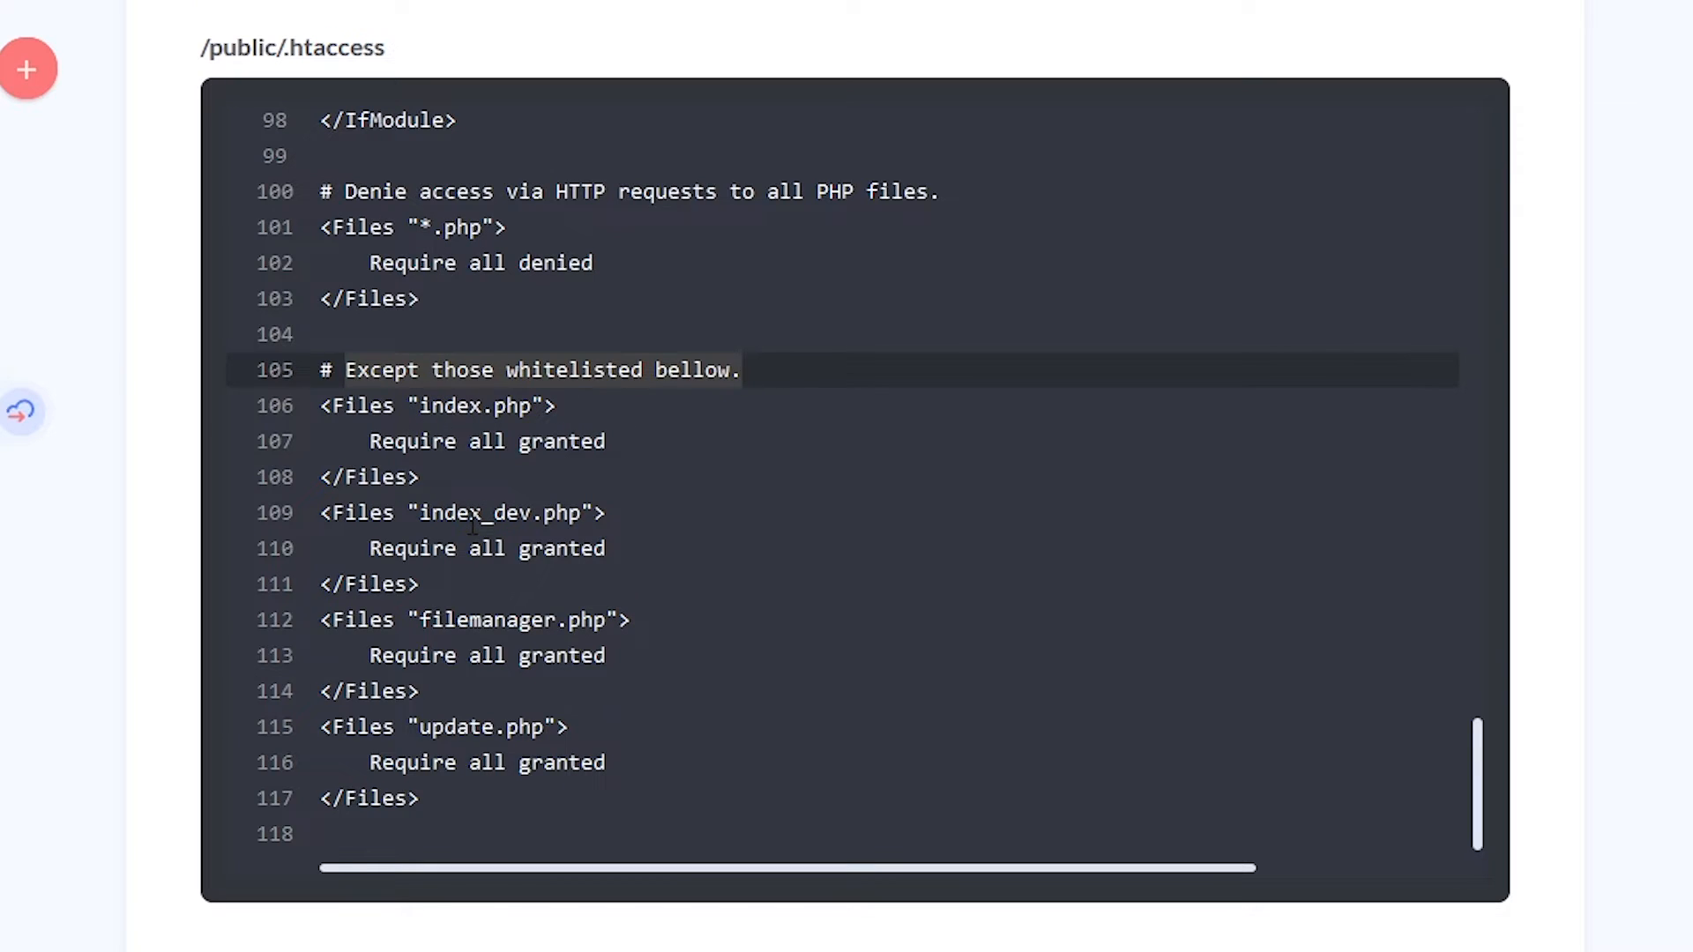
click(458, 797)
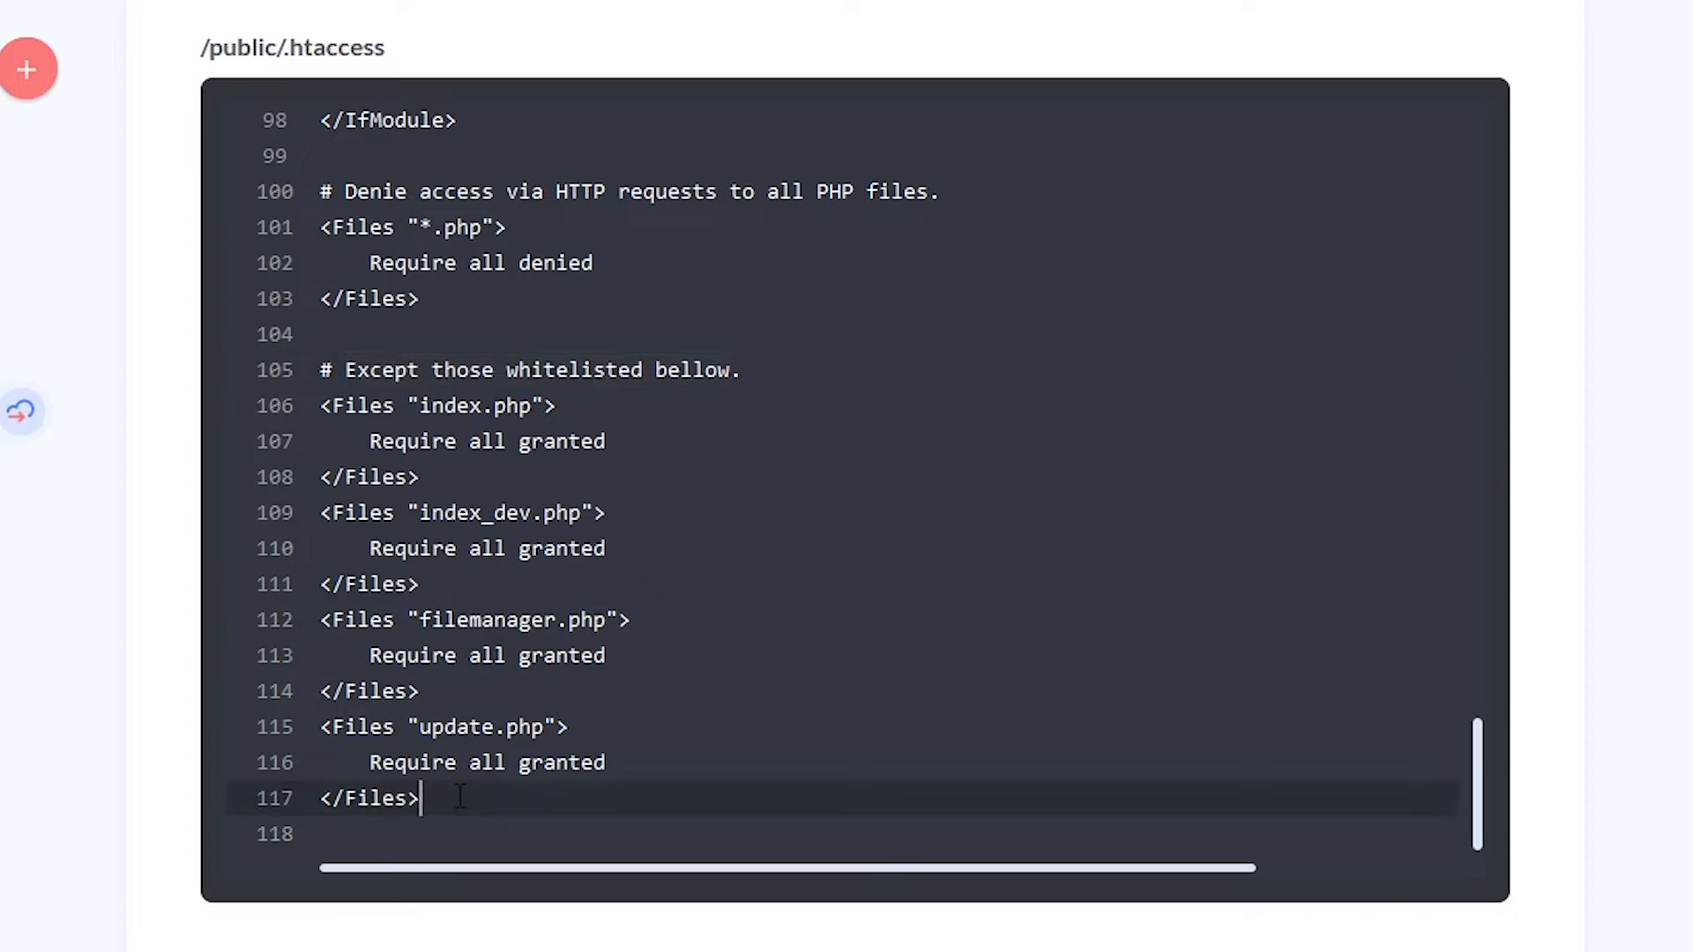
drag(456, 796, 296, 735)
key(ctrl+c)
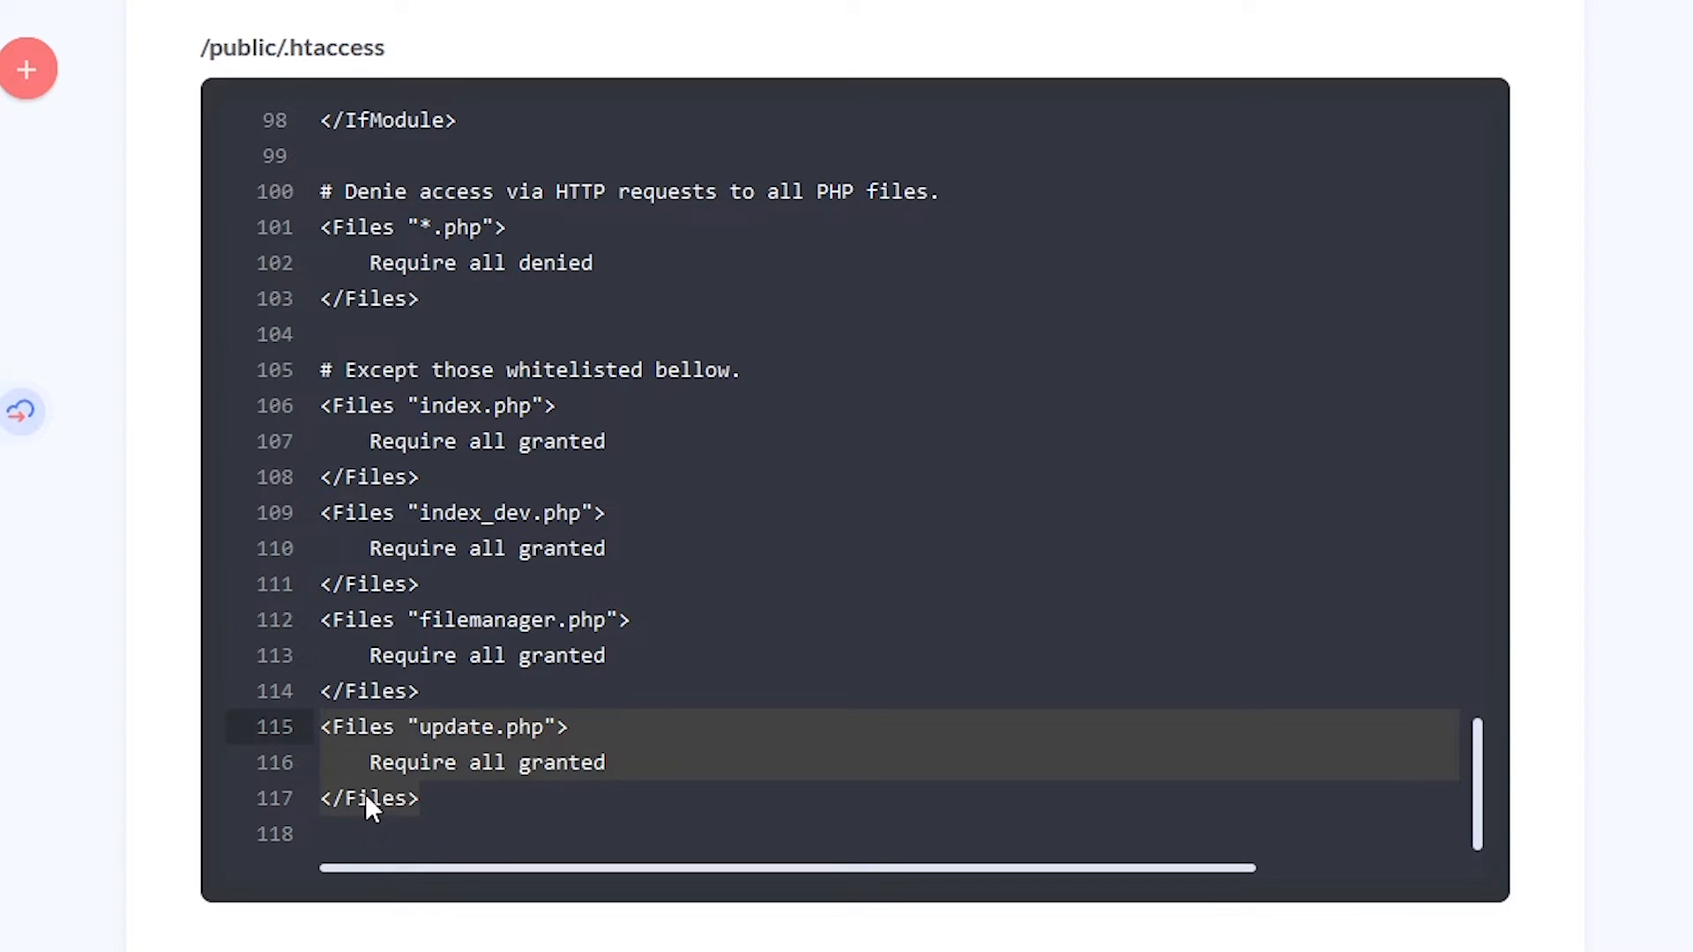
Paste the update.php block after the last rule, rename update to commands, and save .htaccess.
click(483, 794)
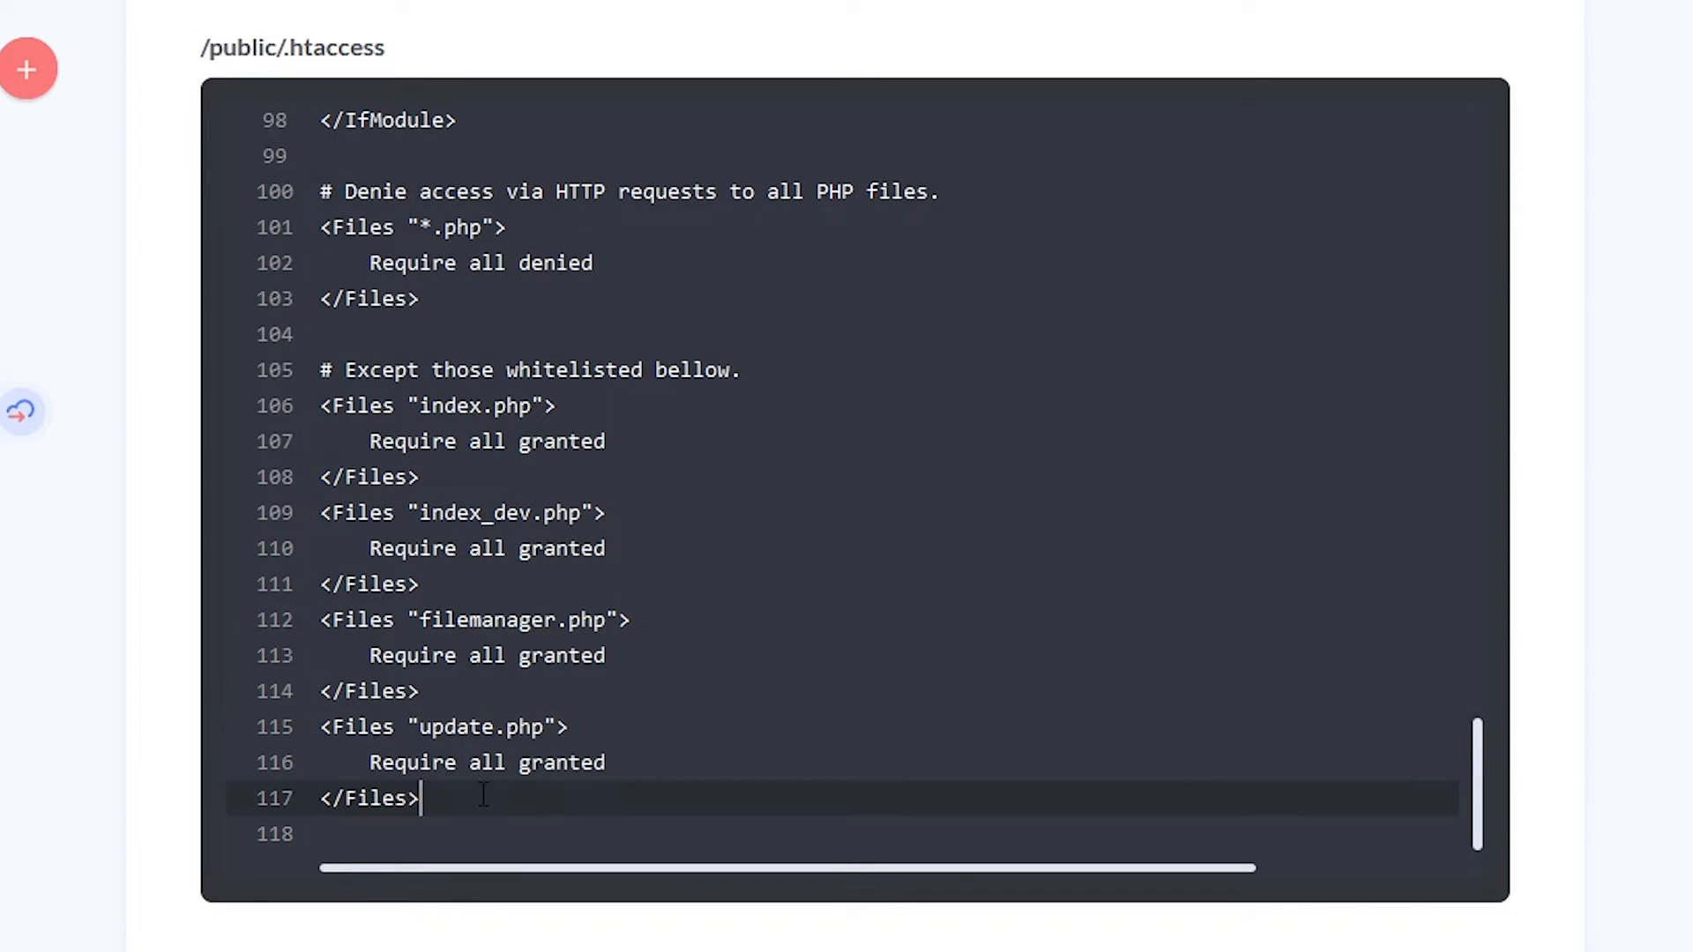
key(Return)
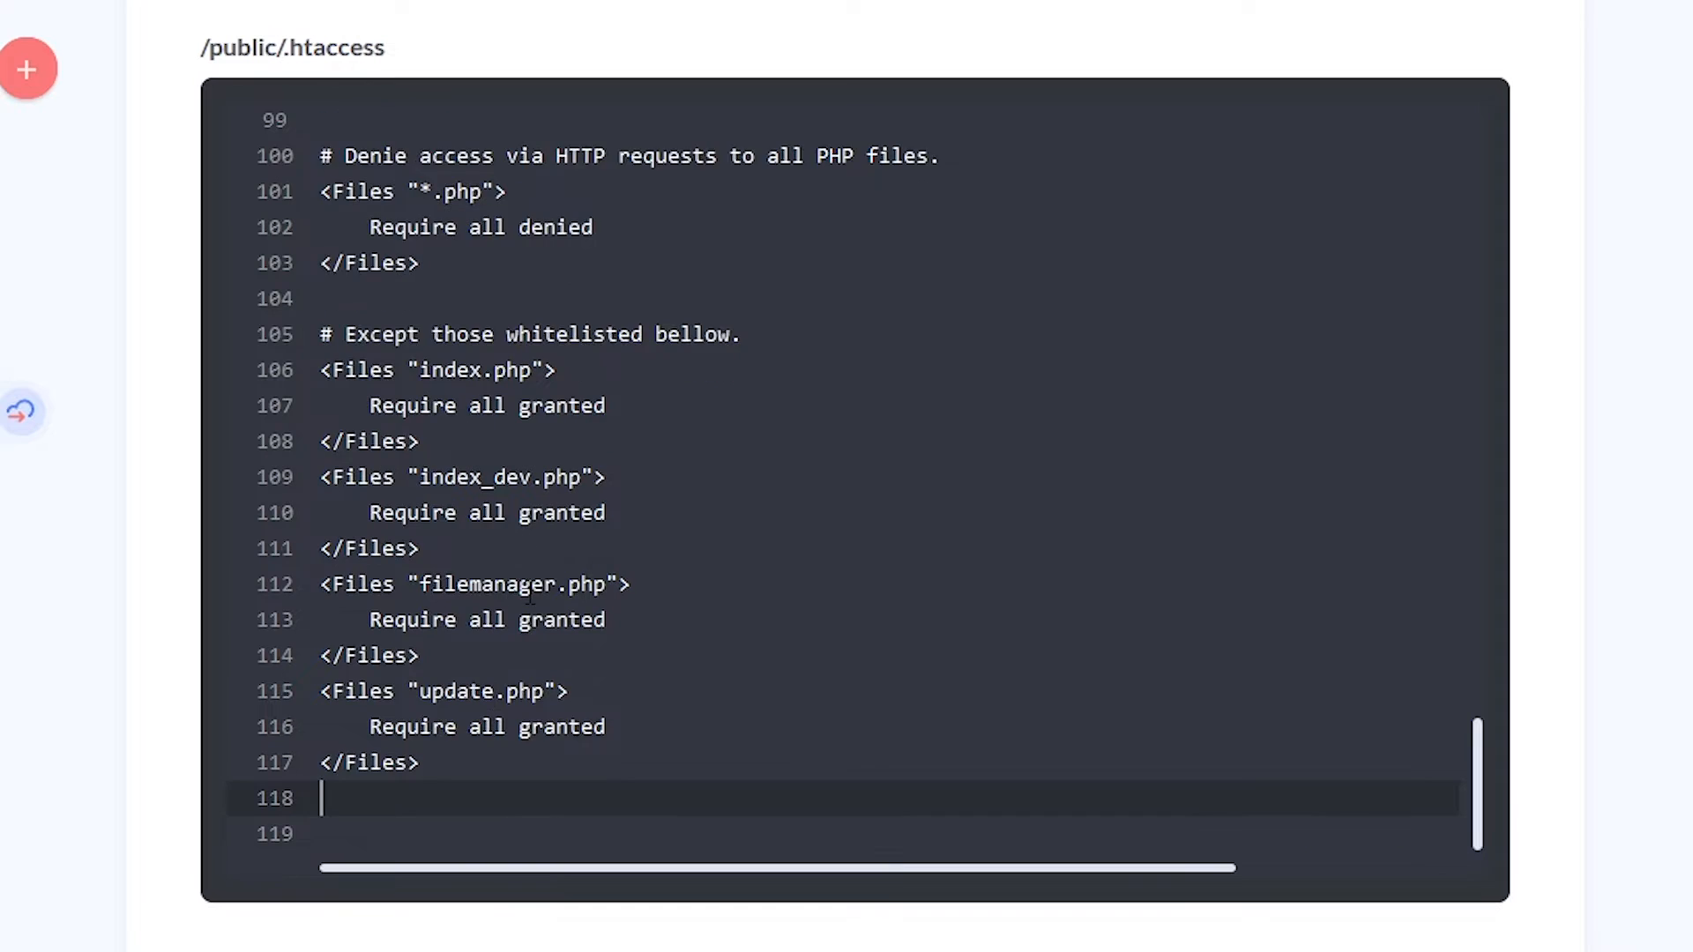
key(ctrl+v)
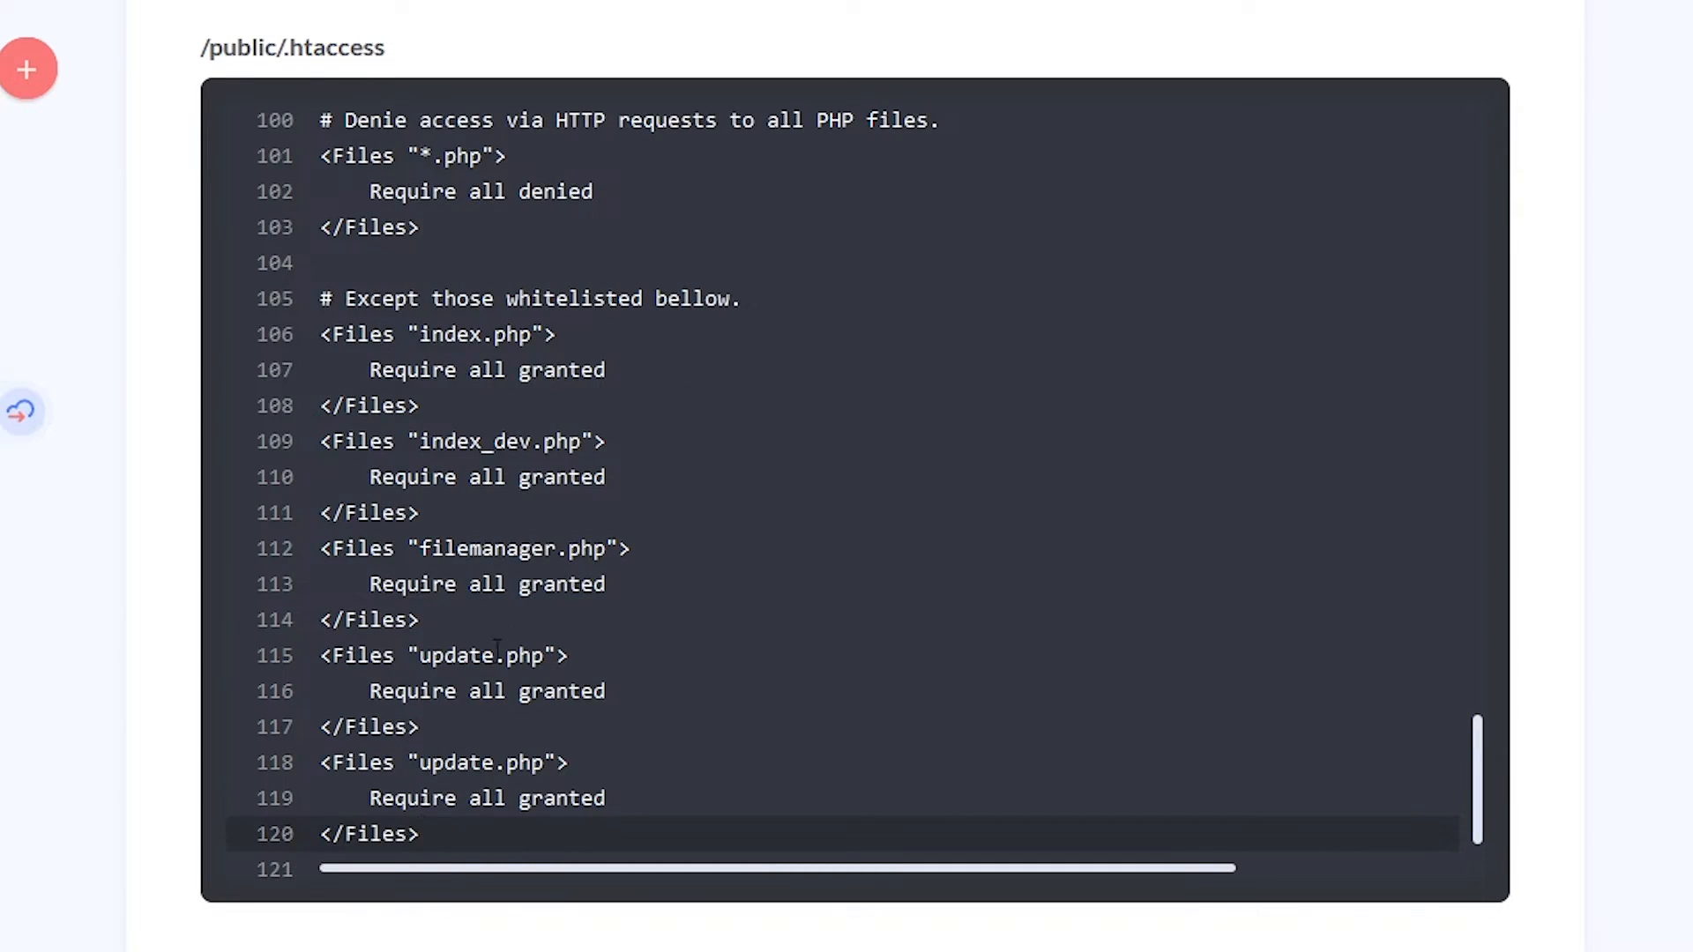
double_click(458, 762)
text(comm)
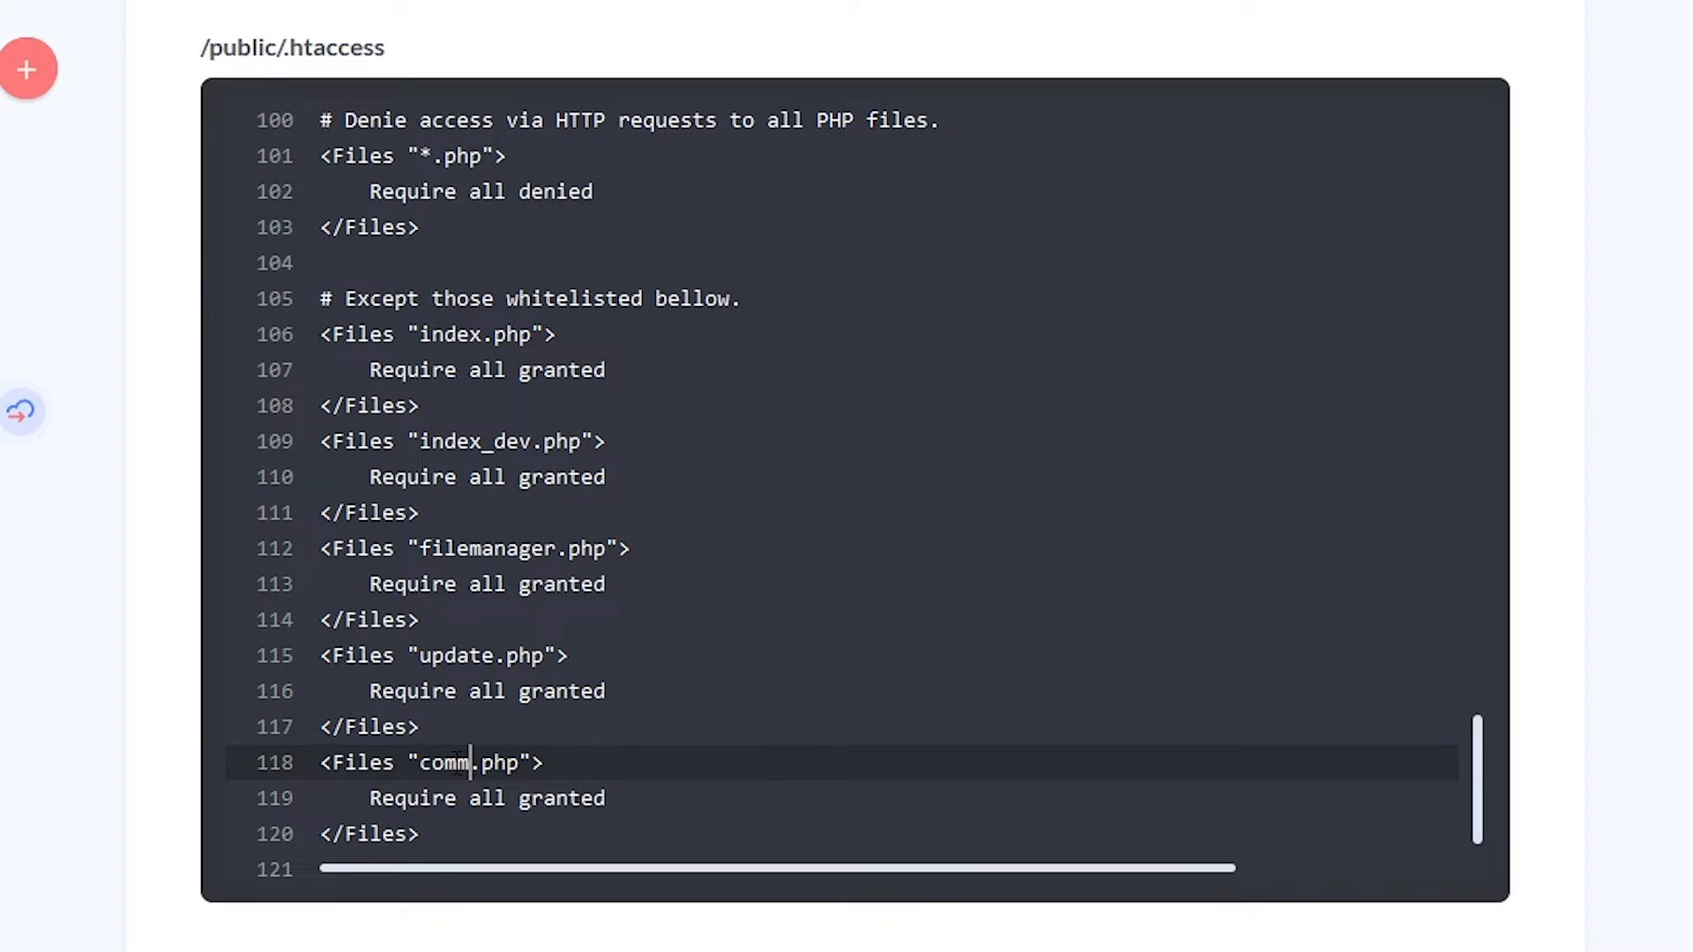
text(ands)
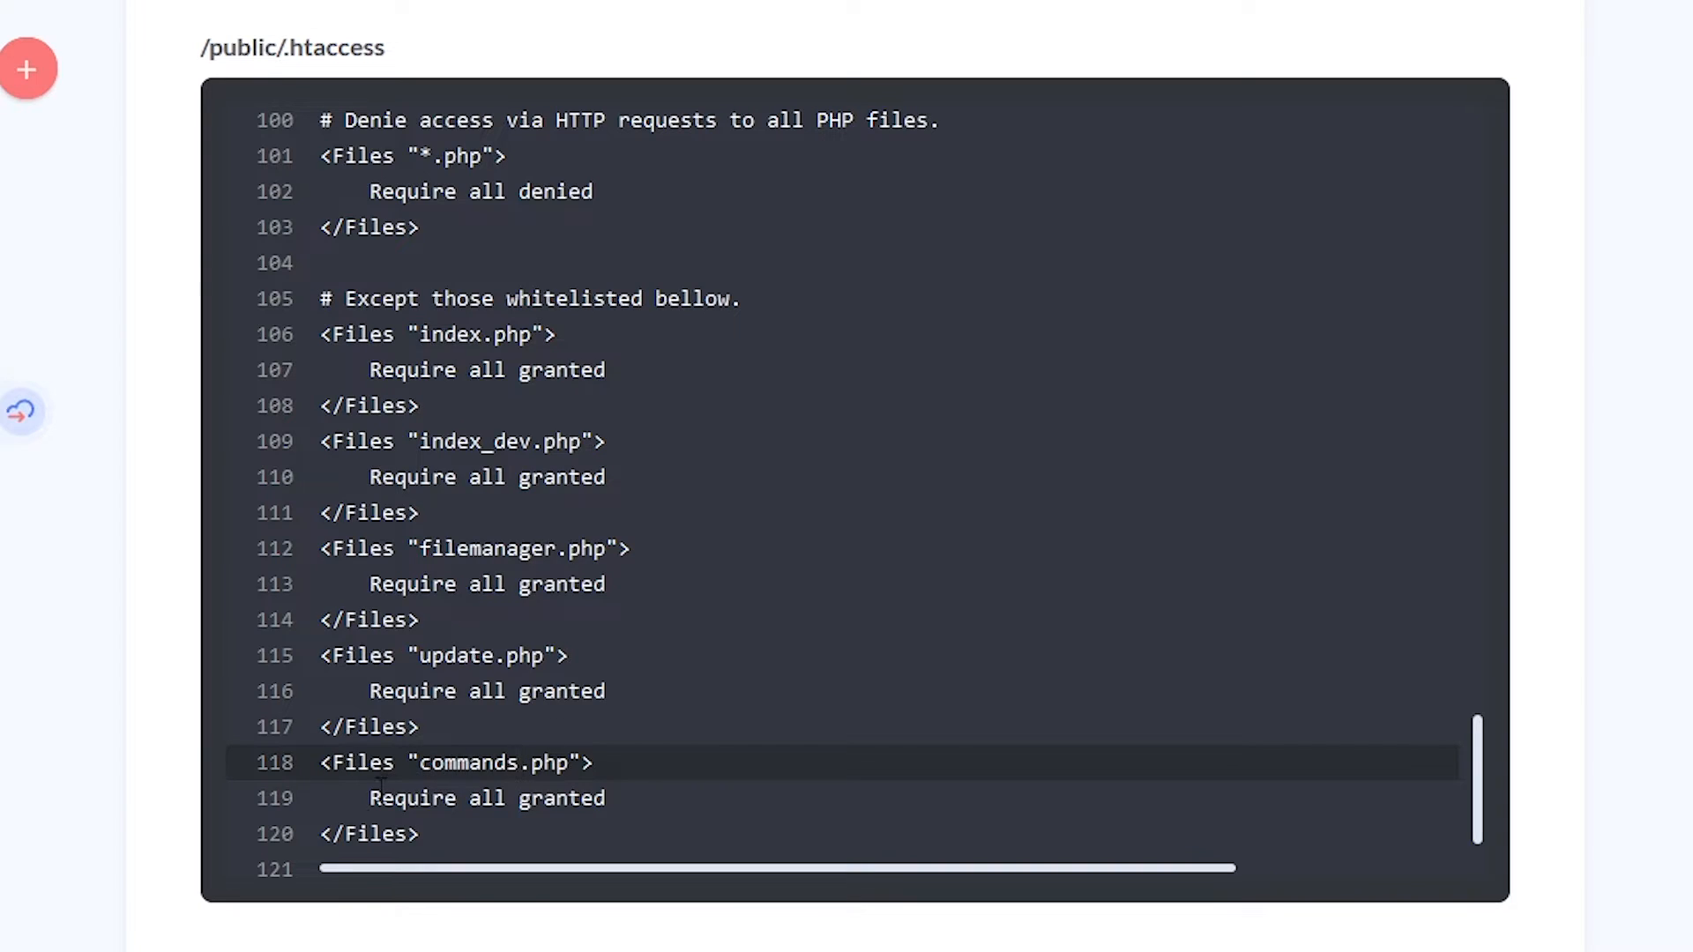
drag(370, 797, 619, 785)
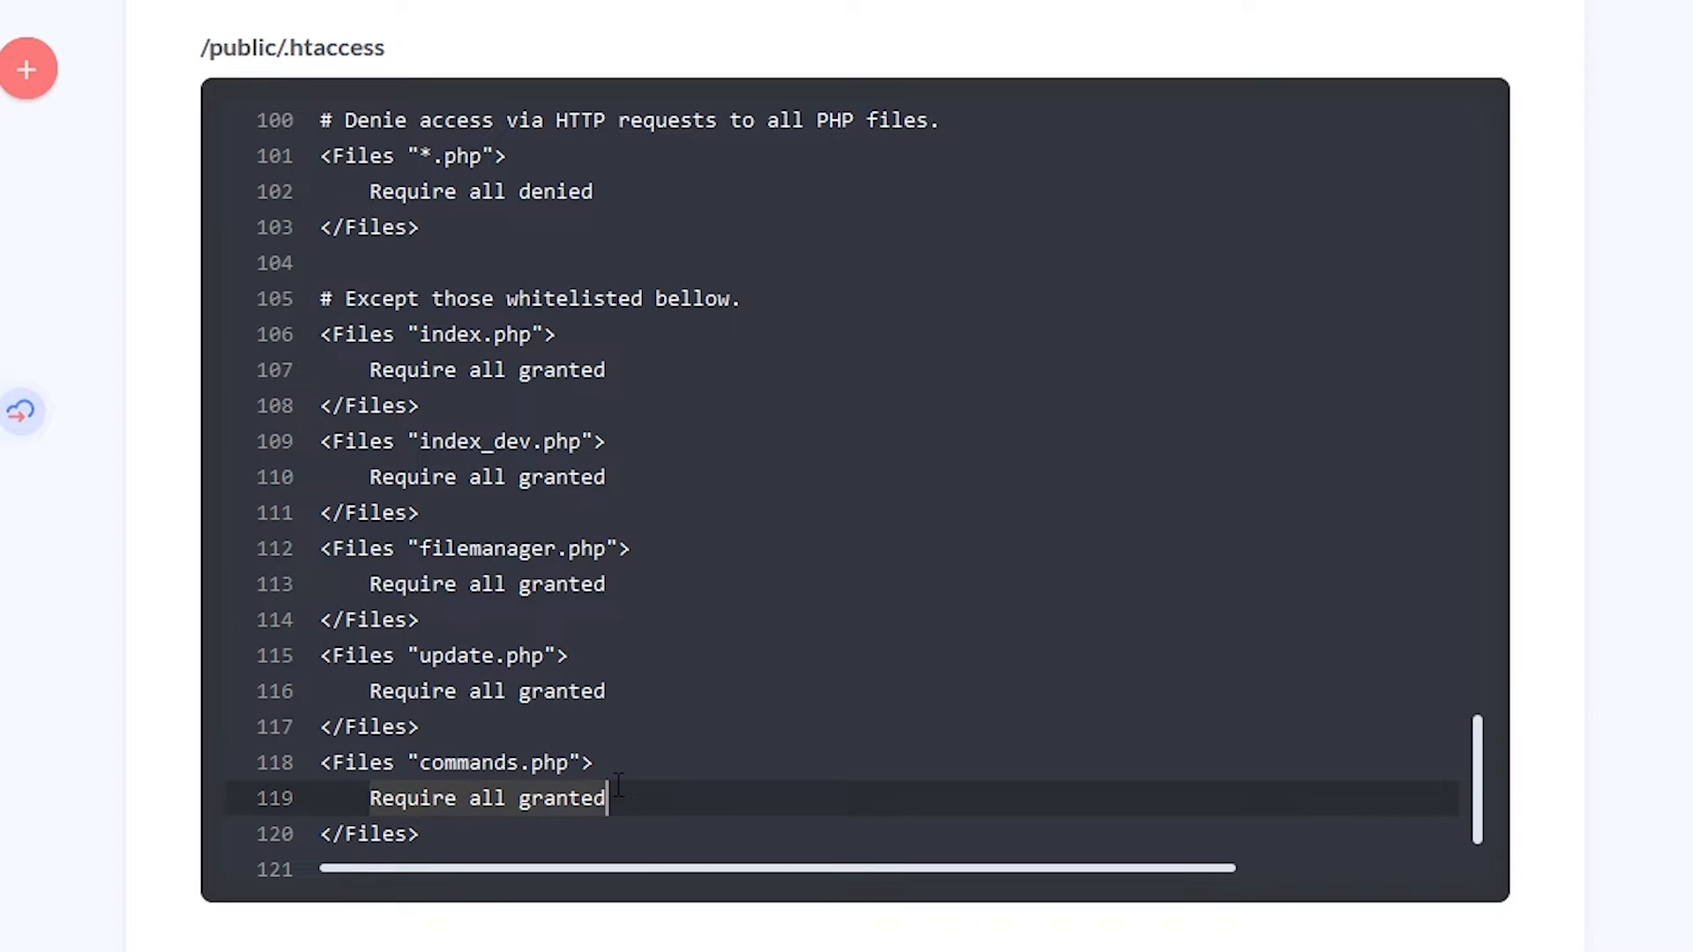
click(622, 799)
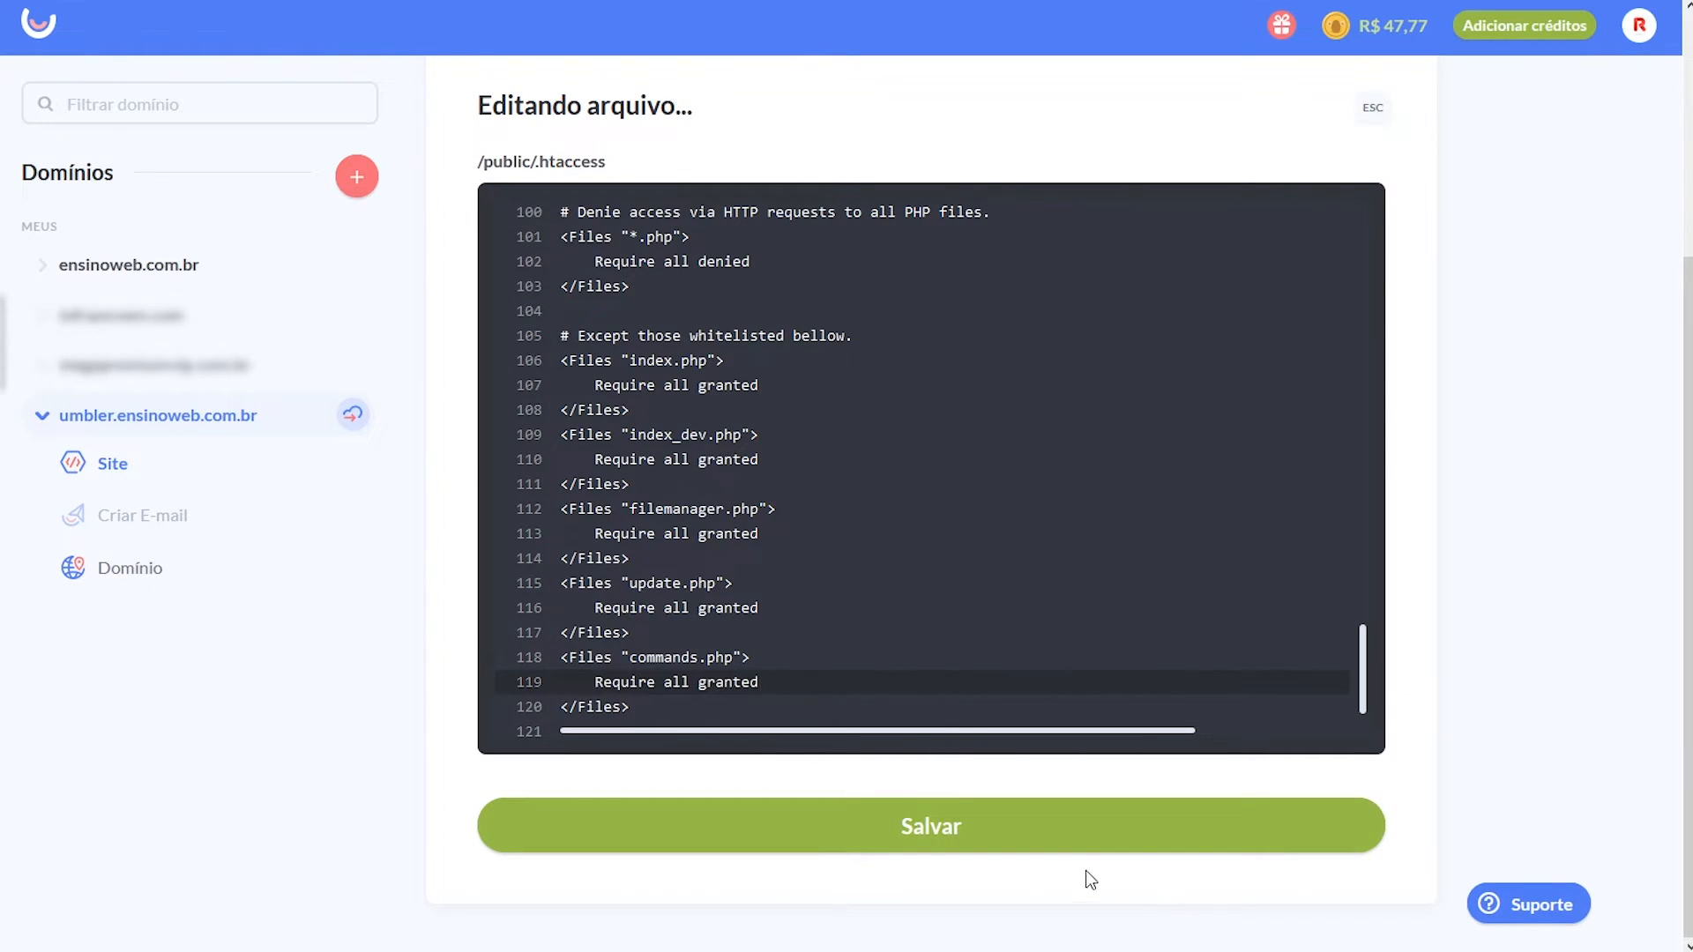
click(964, 836)
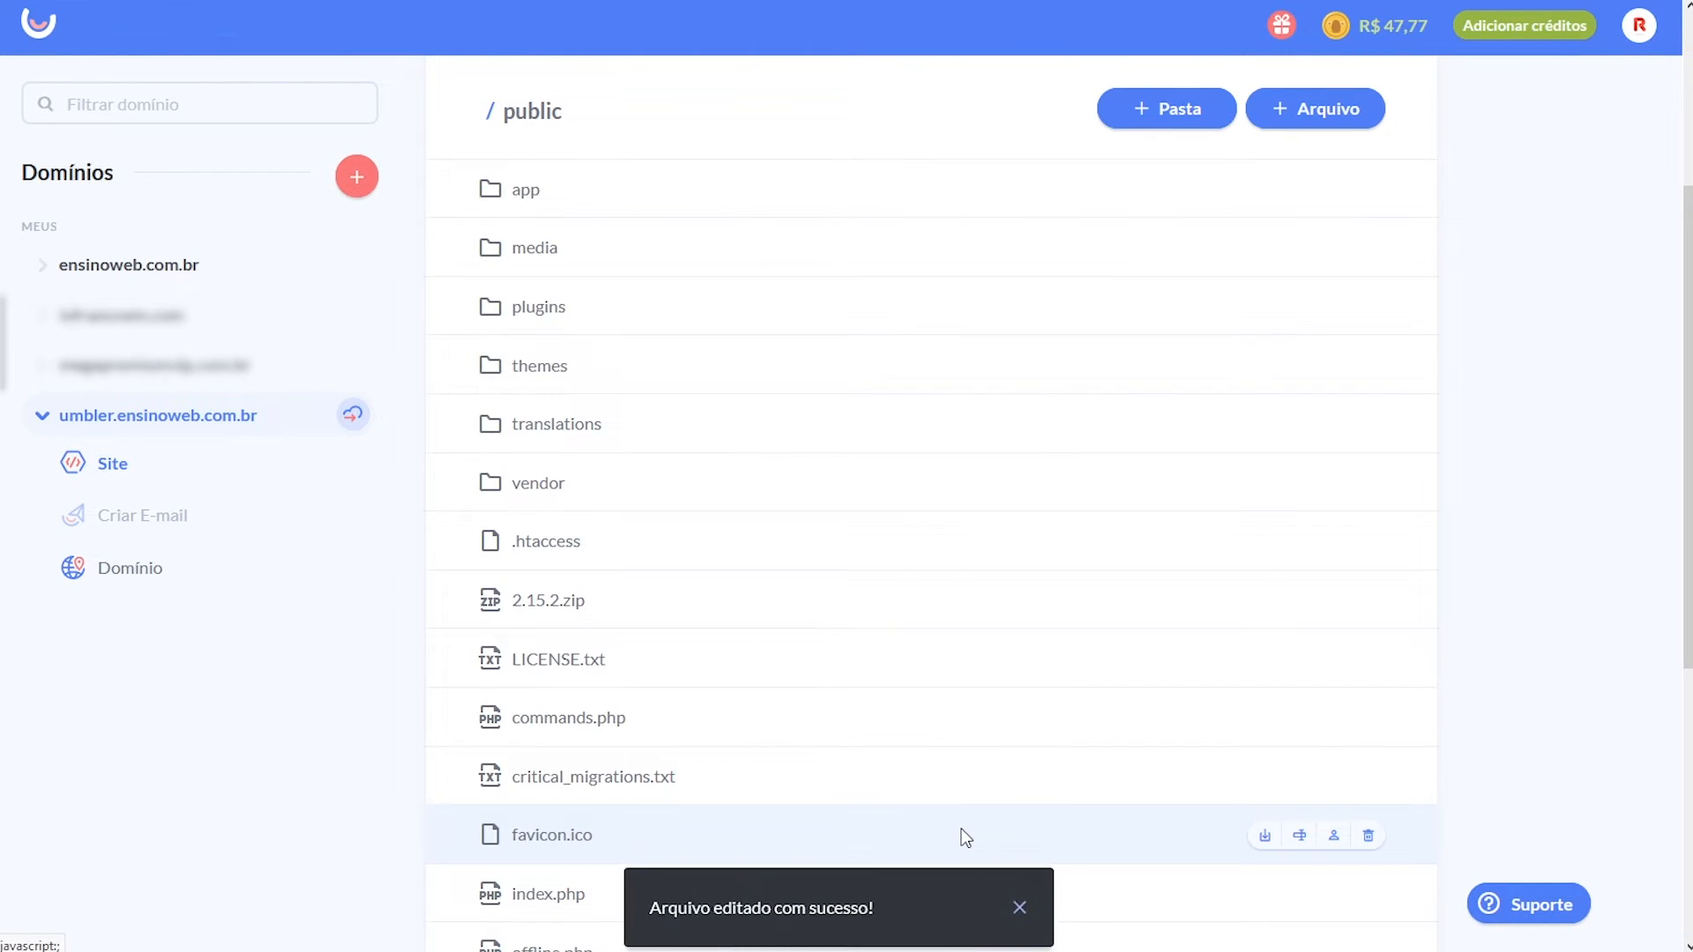
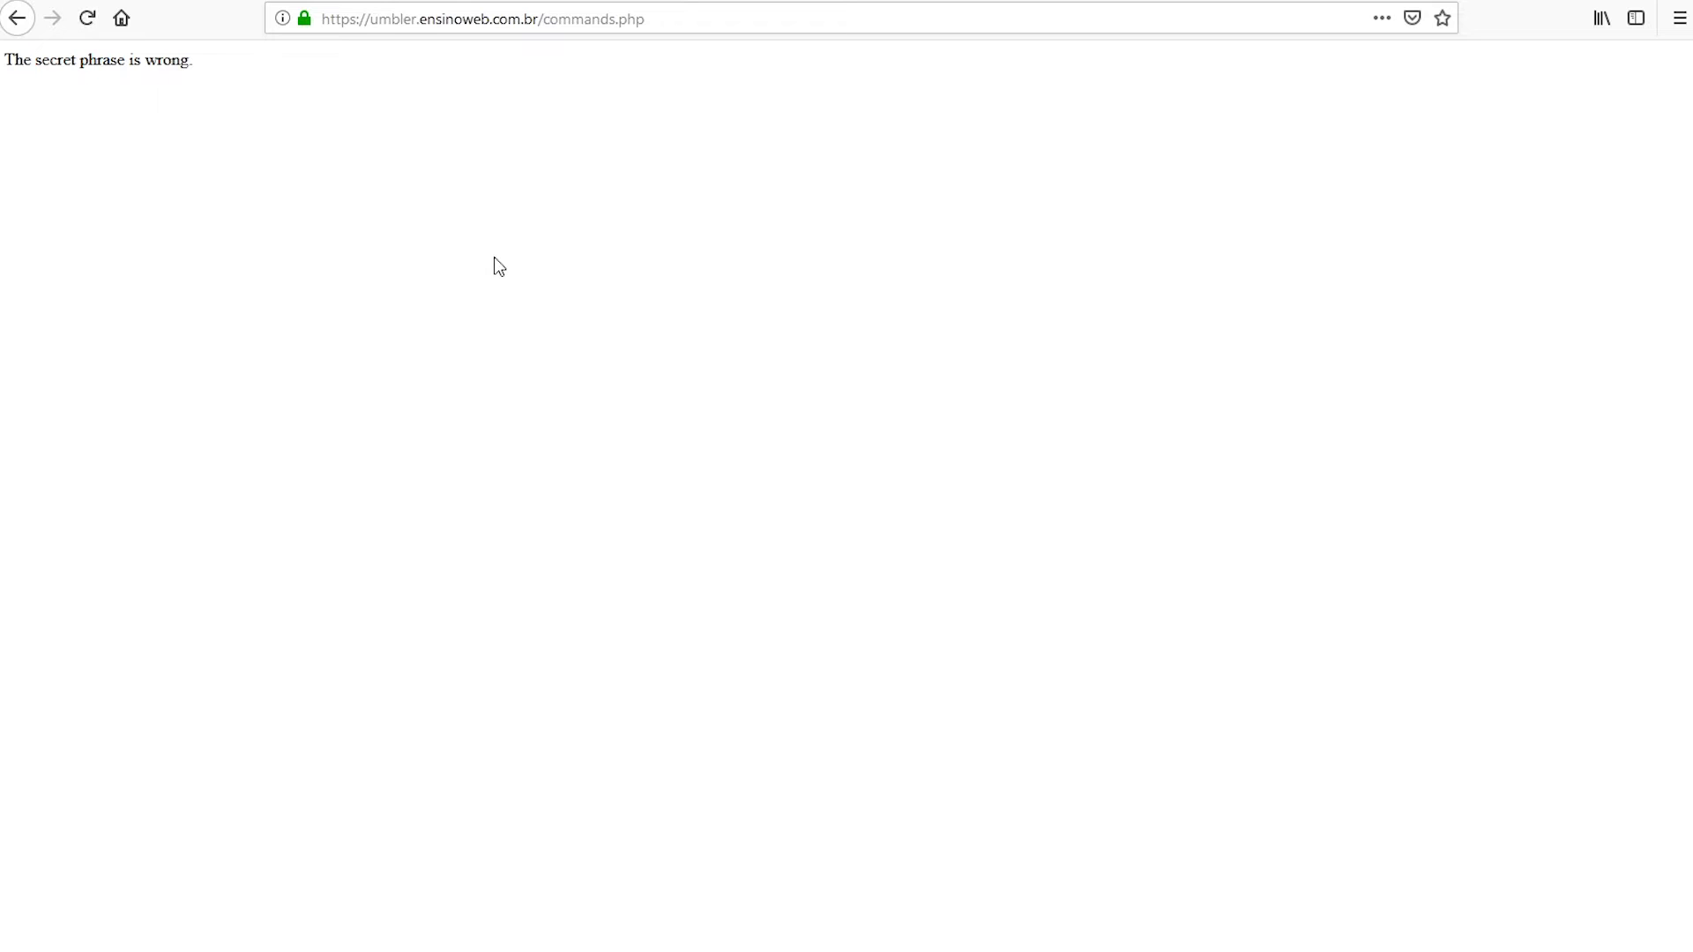
Highlight the 'The secret phrase is wrong.' message, then switch to the mautic-cron-commands GitHub instructions.
drag(199, 64, 9, 69)
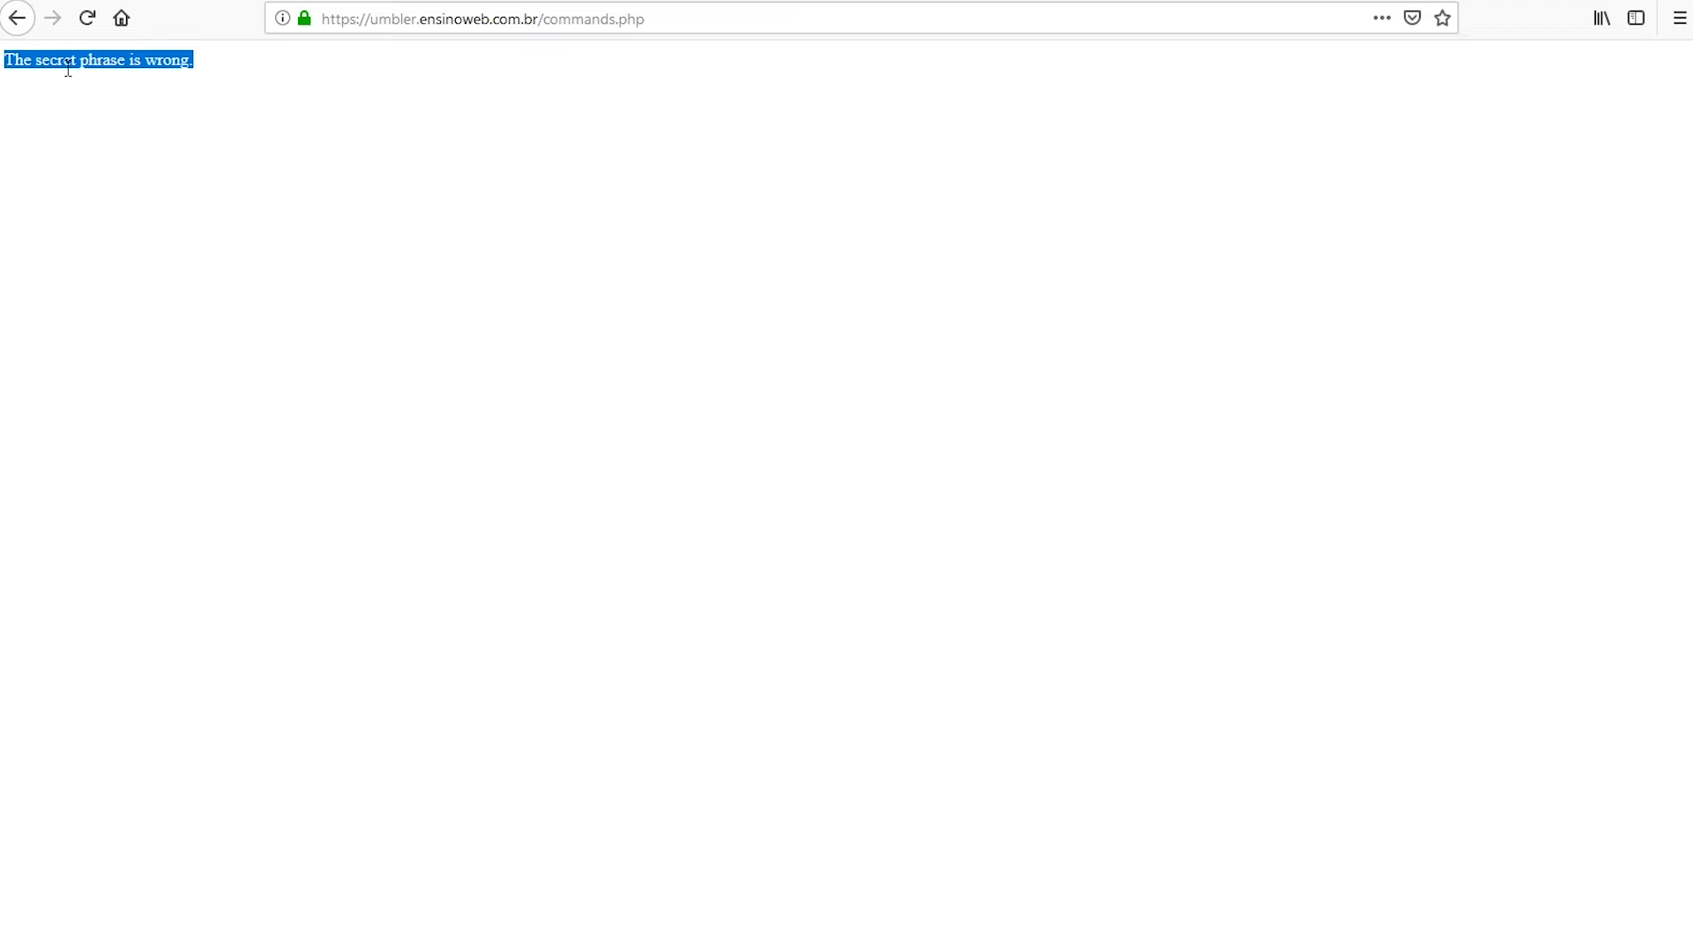
click(862, 1)
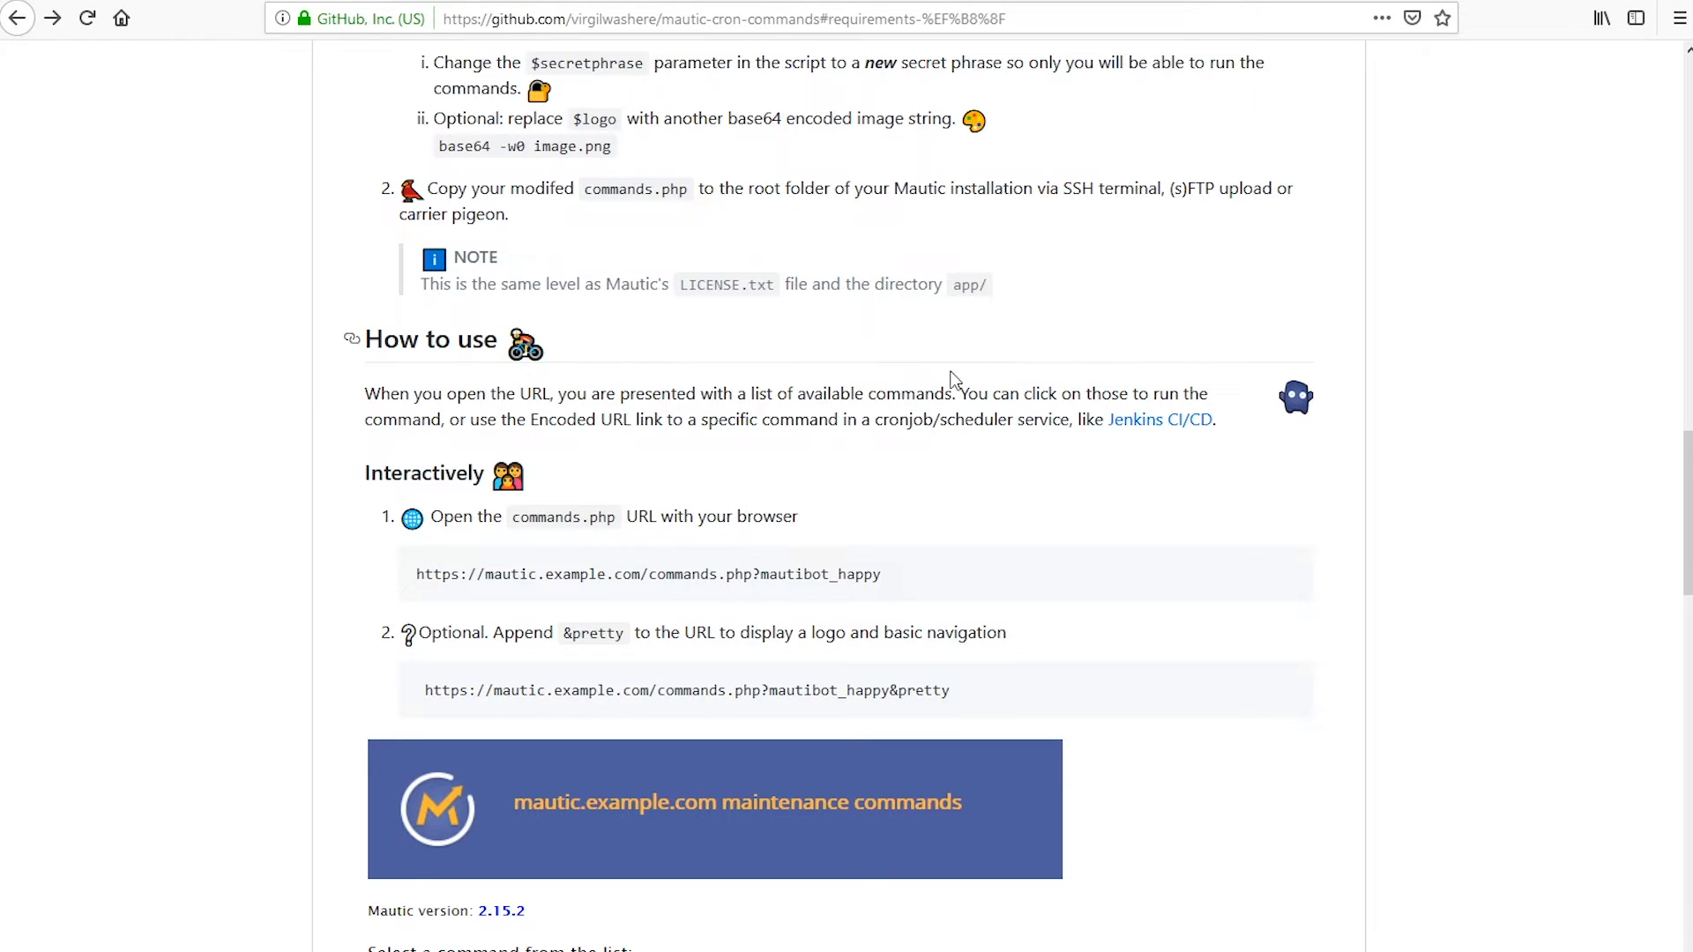
In the 'How to use' example URL, highlight the domain, the '?' and the secret phrase, then return to commands.php.
scroll(913, 414, down, 2)
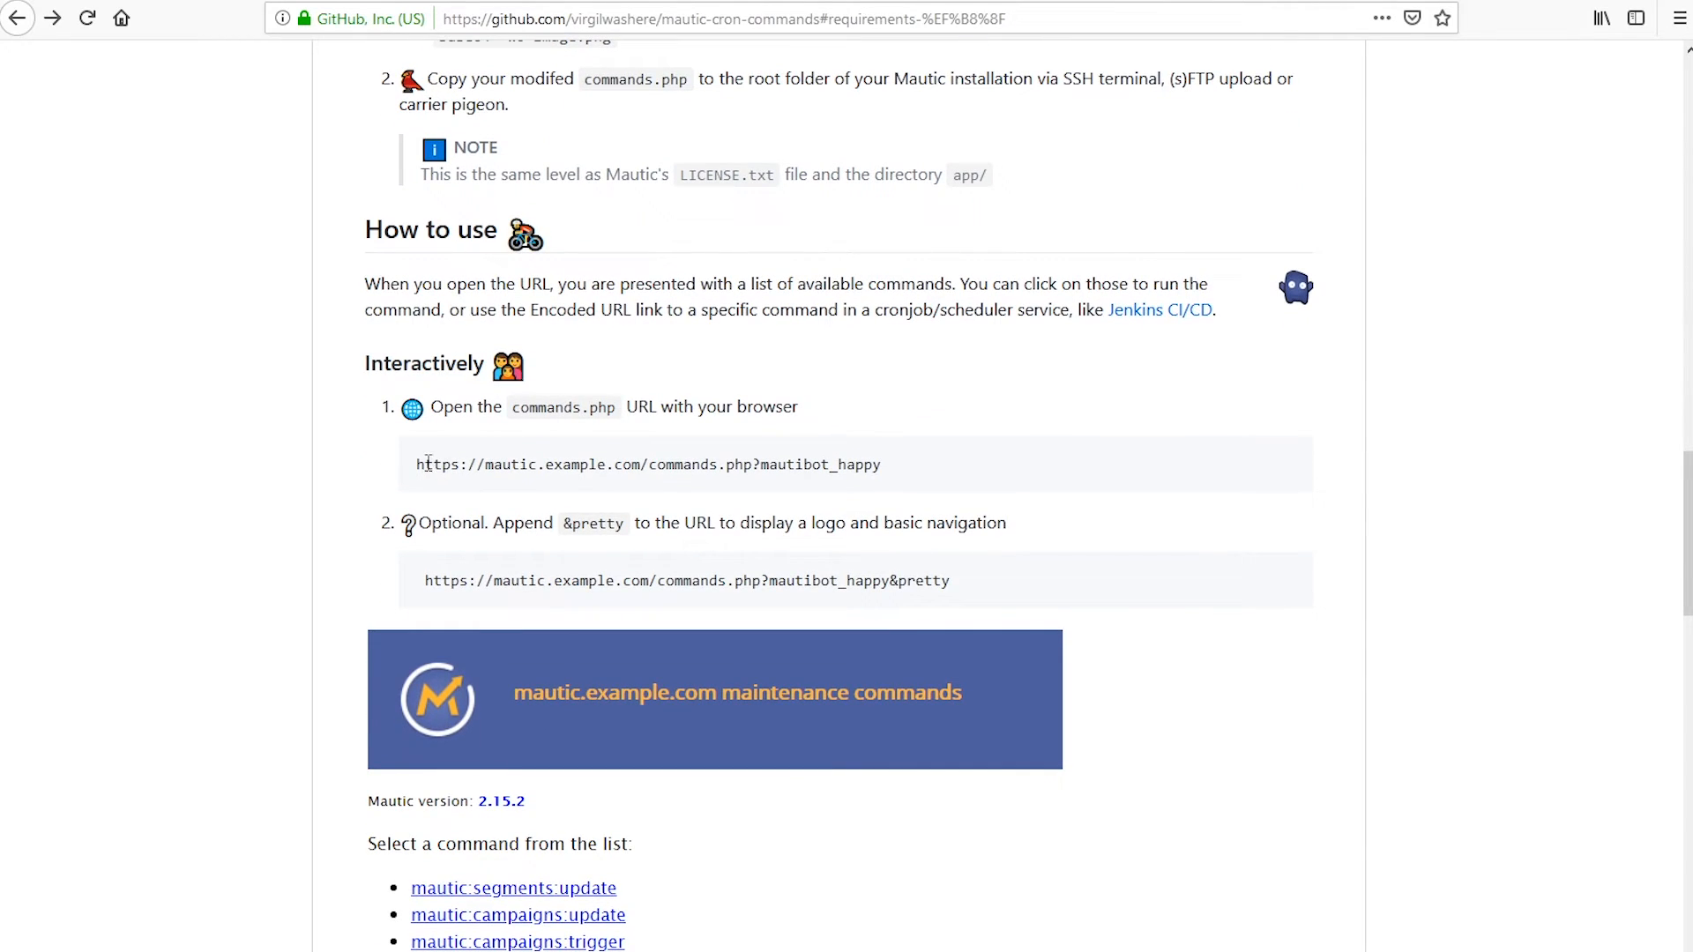
drag(415, 466, 652, 467)
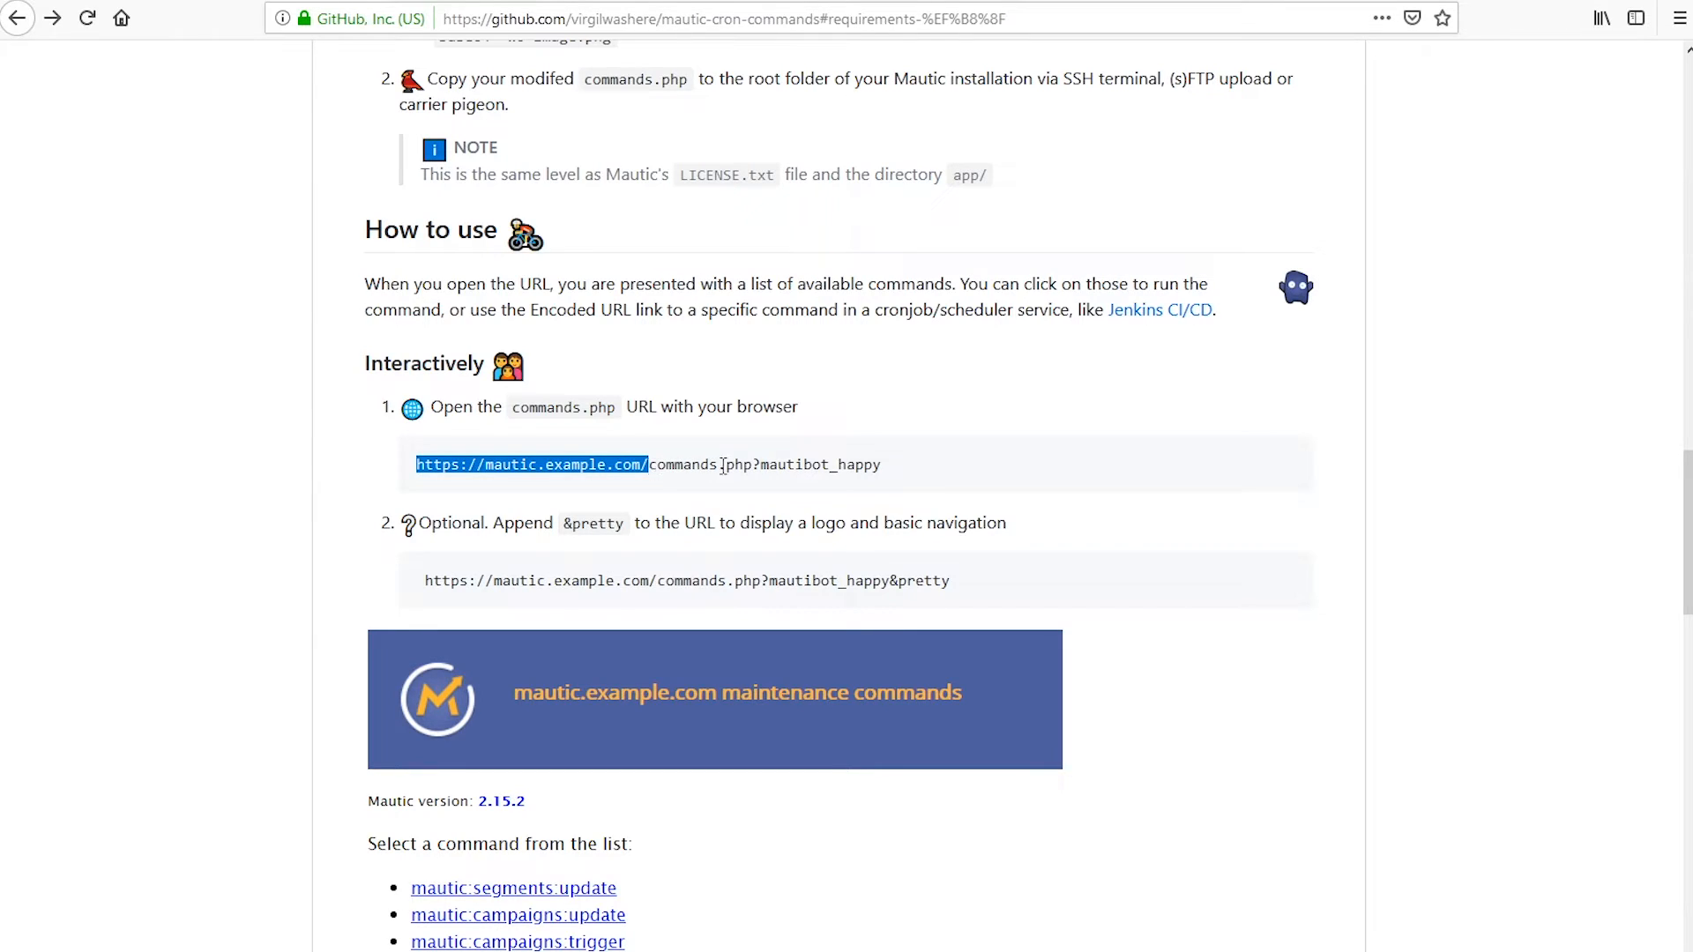
drag(756, 465, 764, 464)
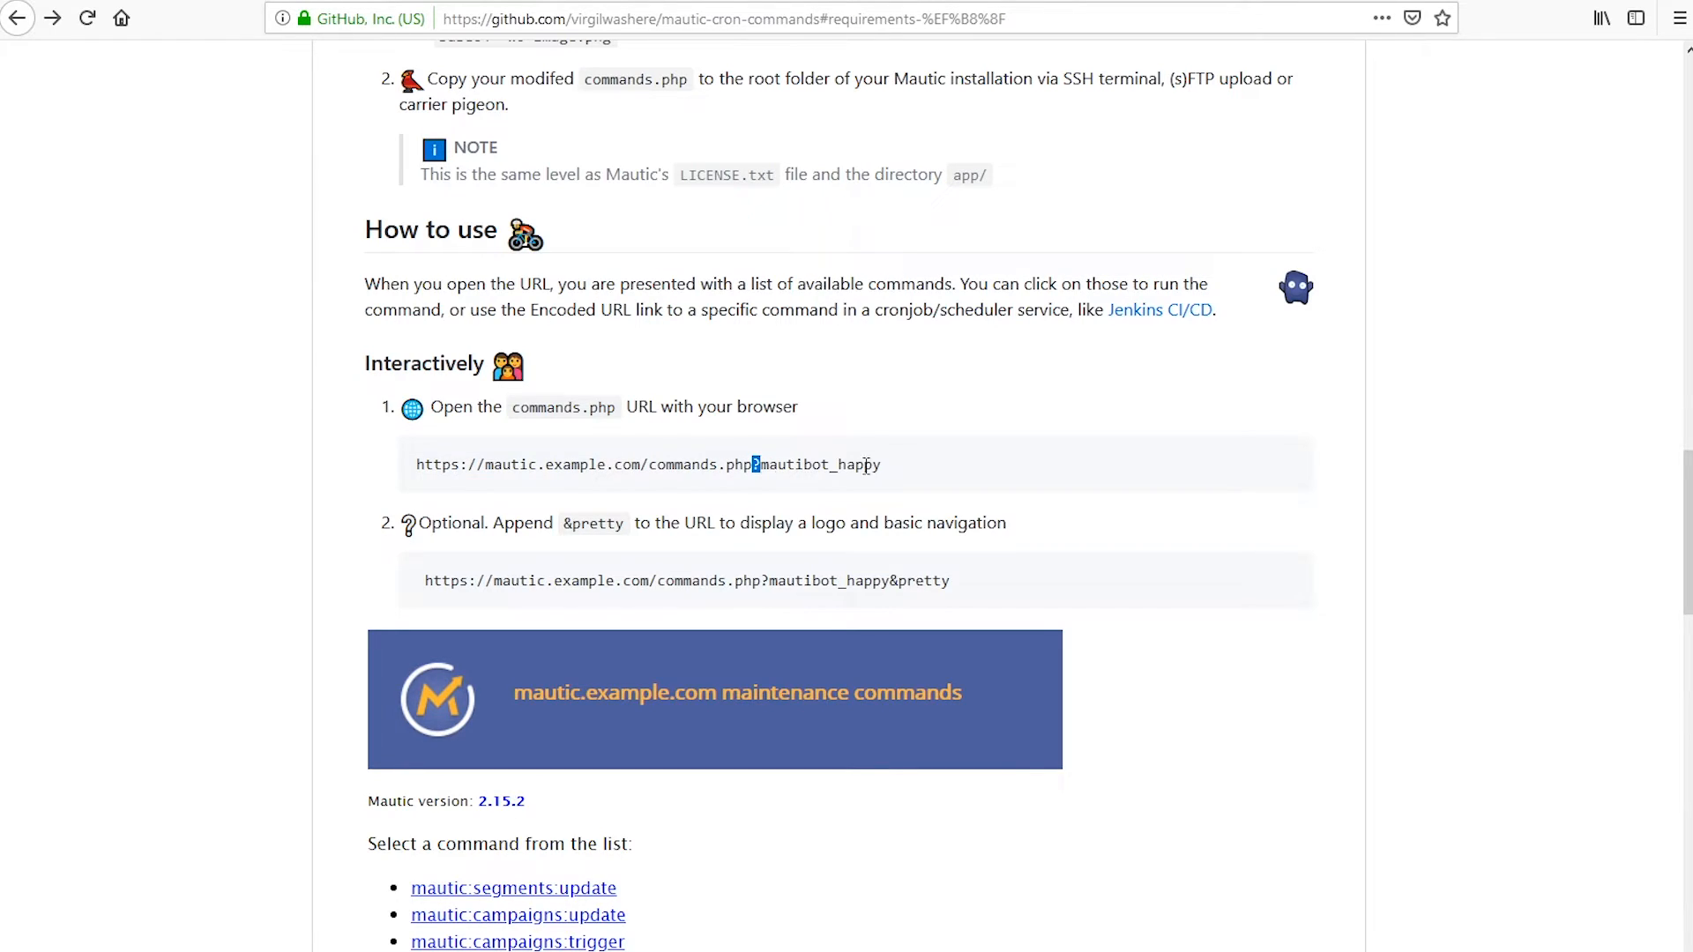
drag(880, 464, 751, 465)
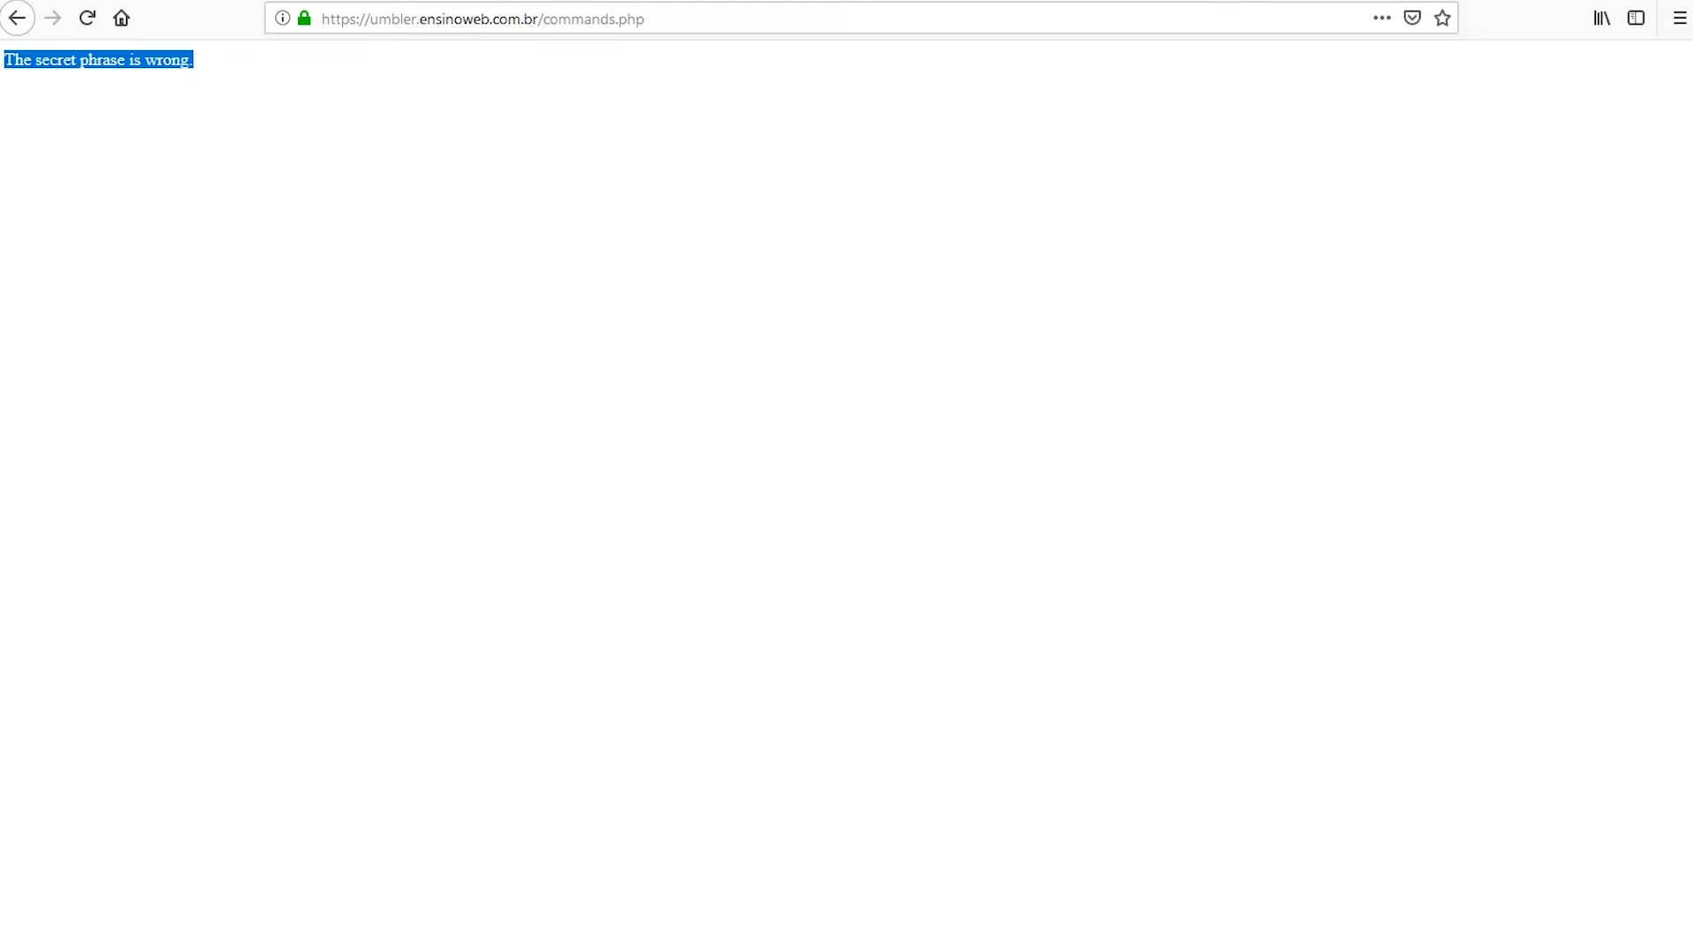
click(476, 102)
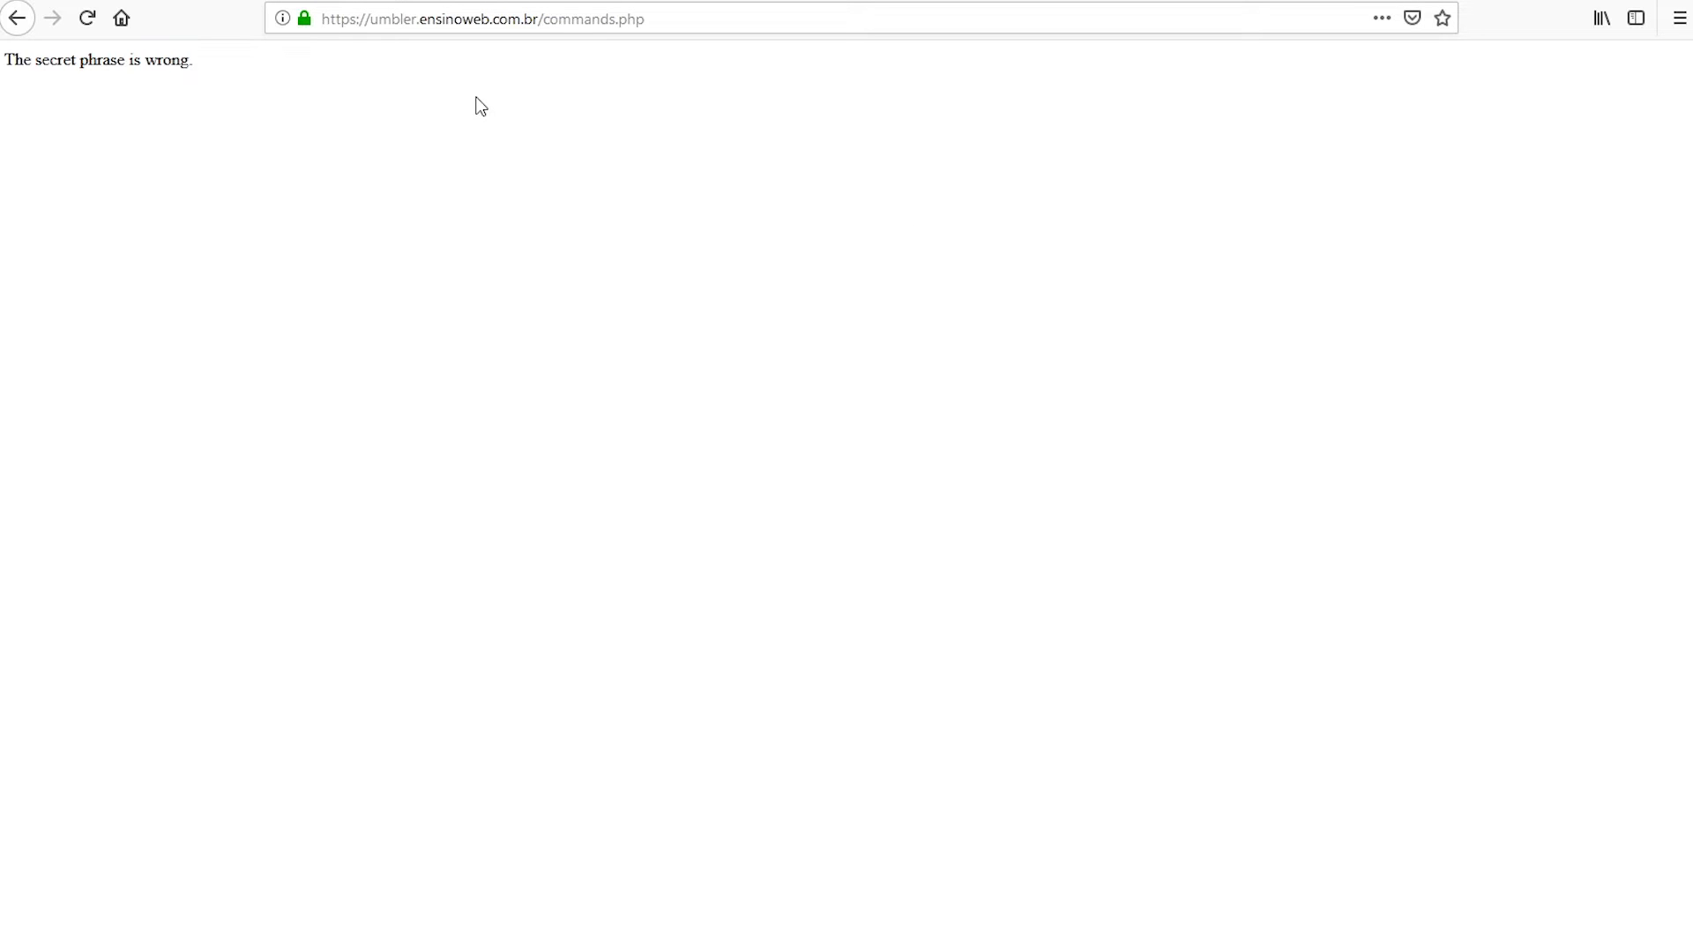
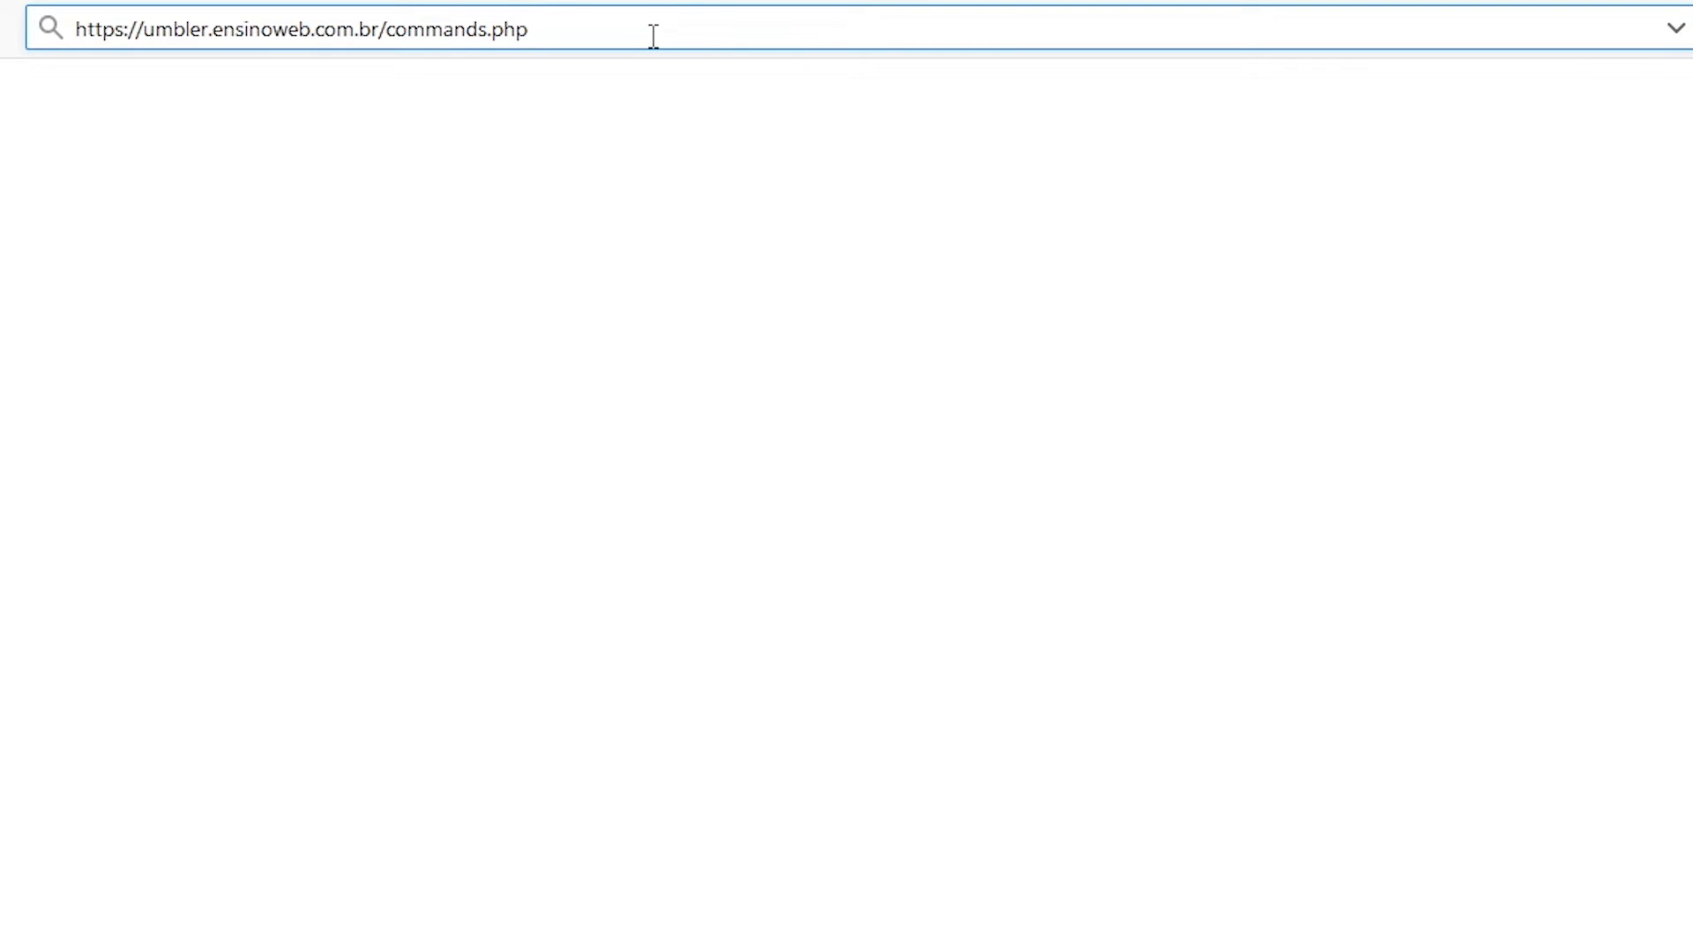
Append '?' and the secret phrase after commands.php in the address bar and load the page.
text(?)
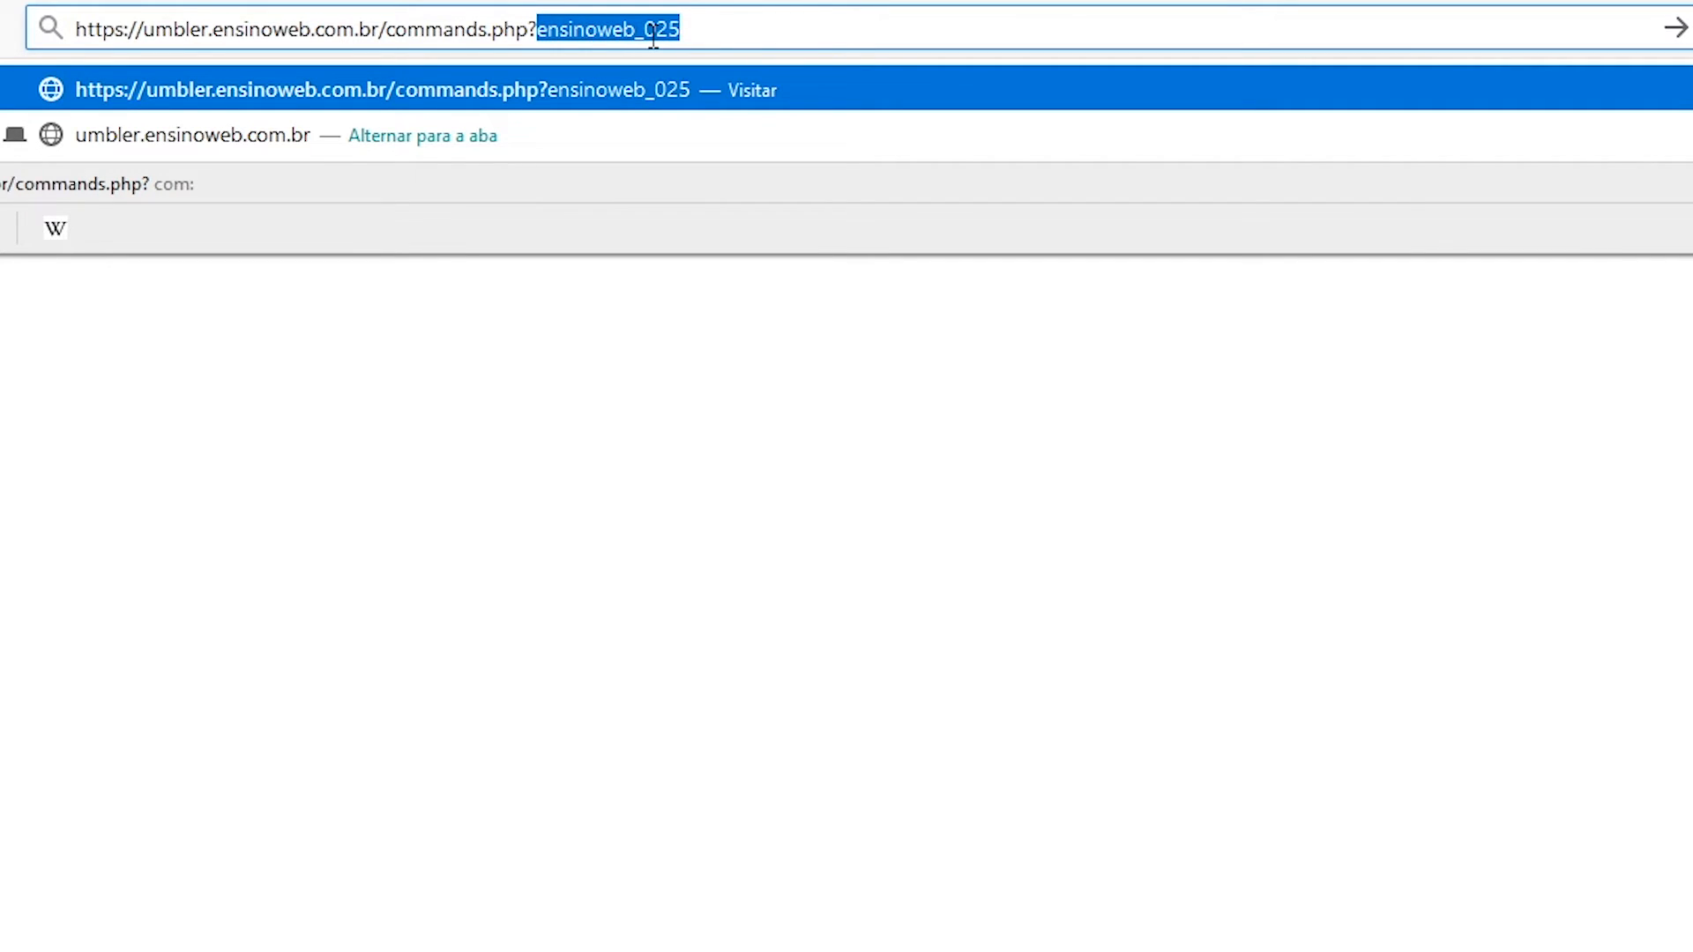
key(Return)
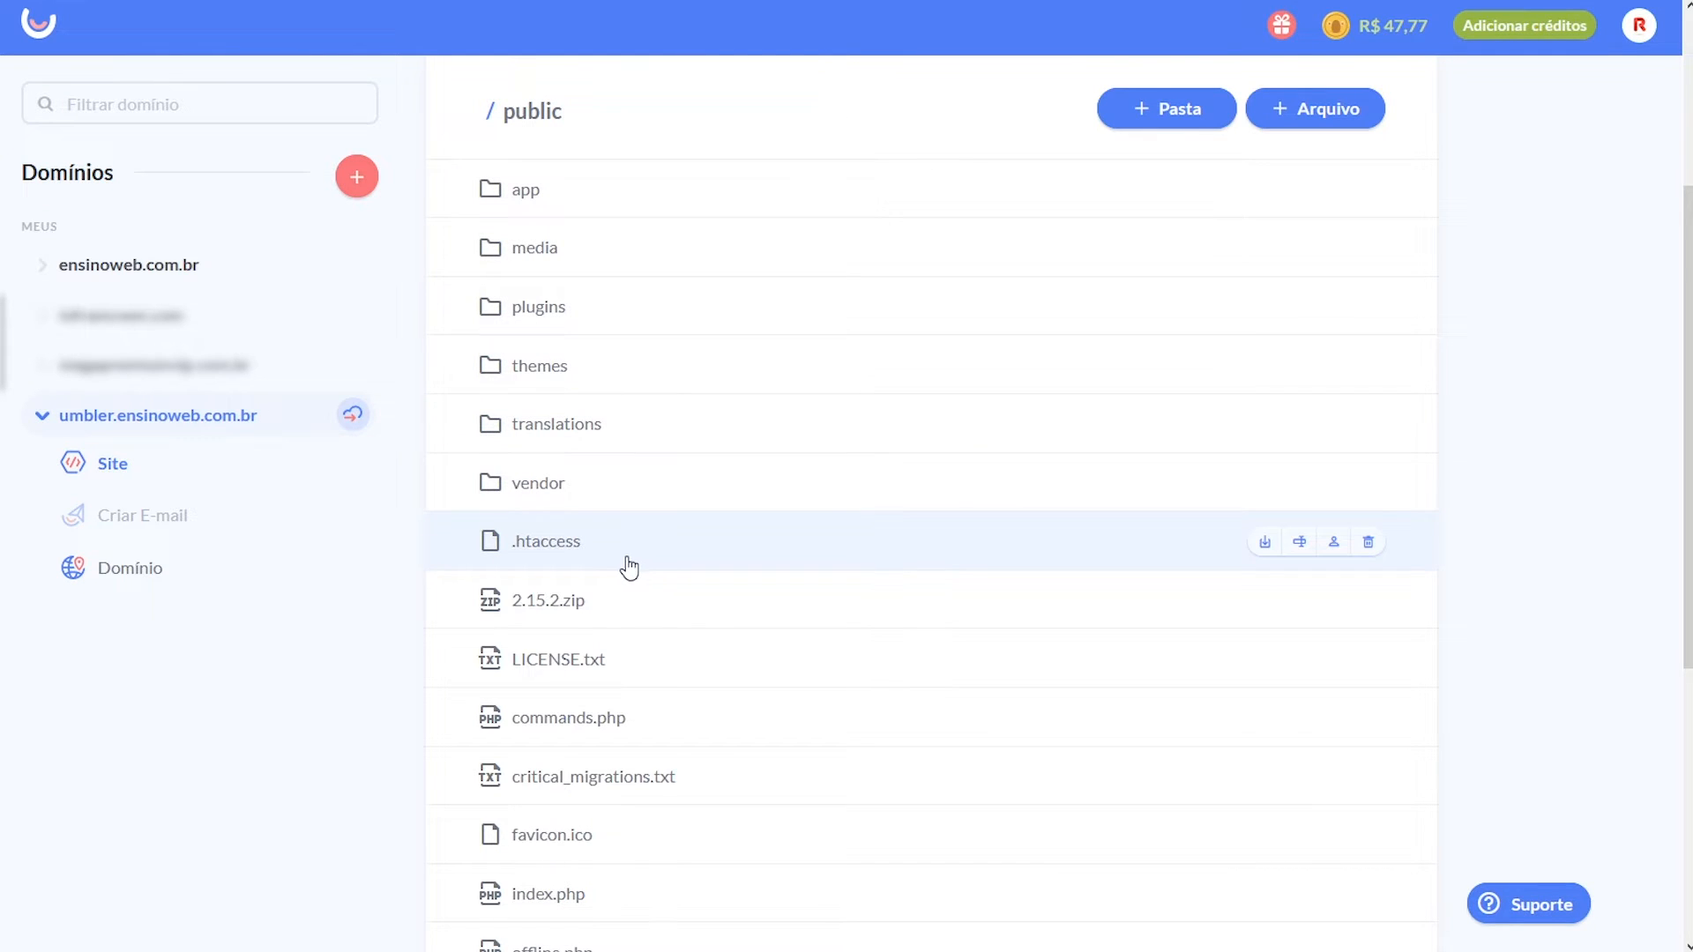
Fix the misspelled first part of the $secretphrase value on line 27 of commands.php, then save.
click(635, 737)
scroll(1157, 367, down, 5)
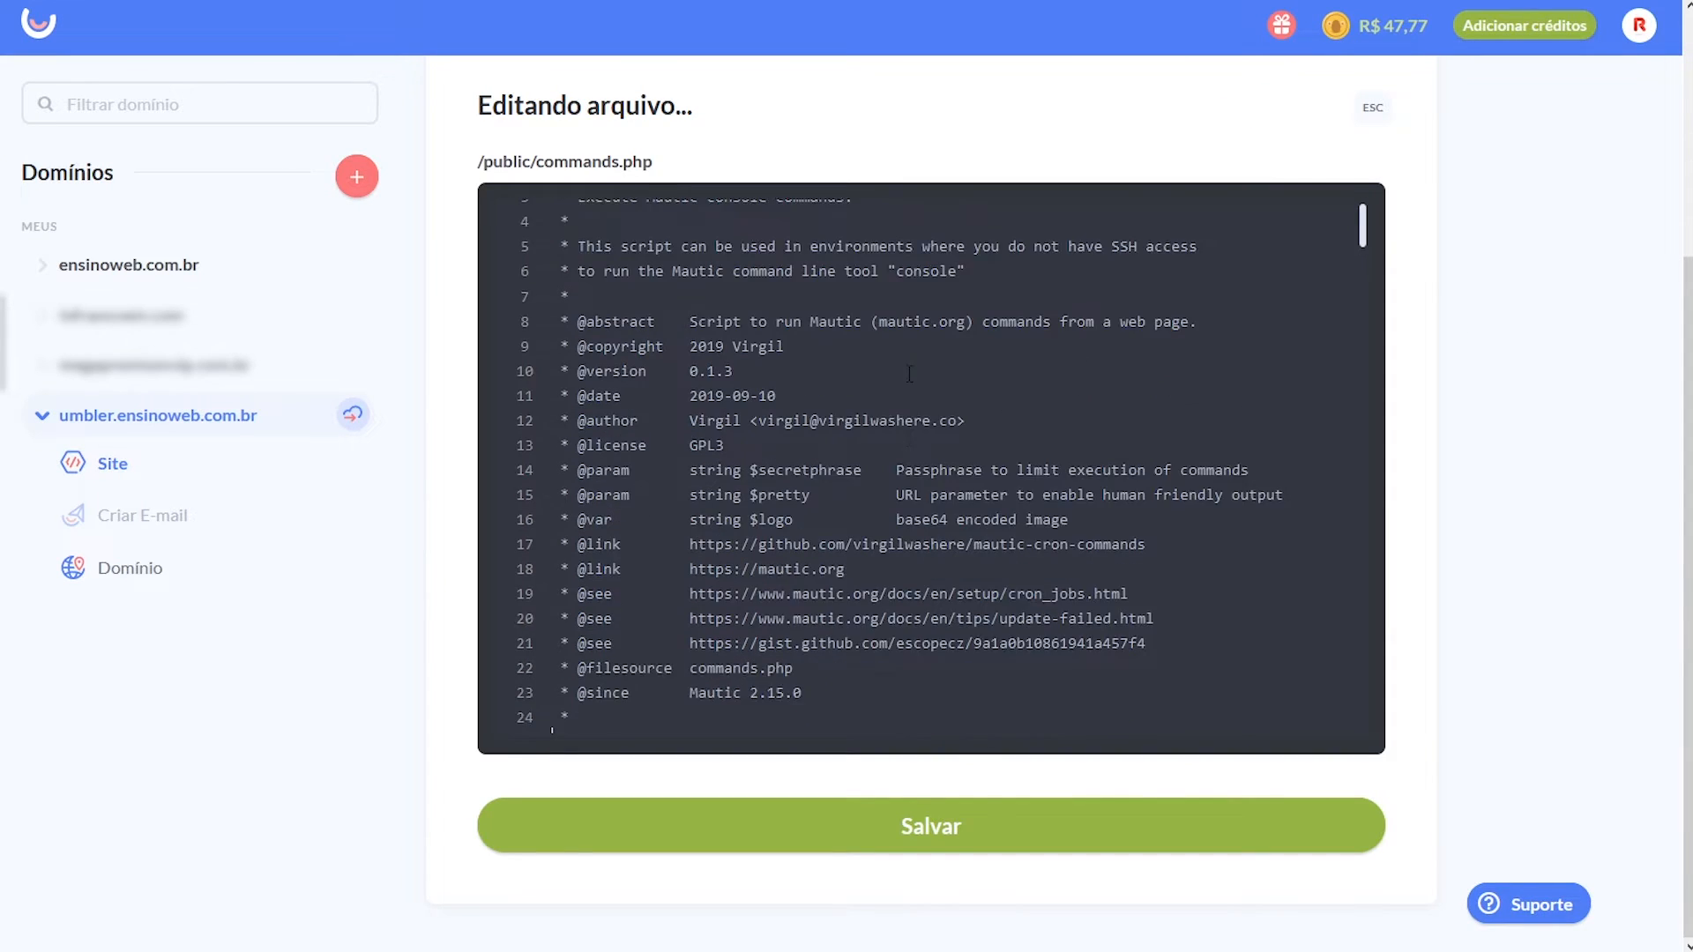
click(690, 533)
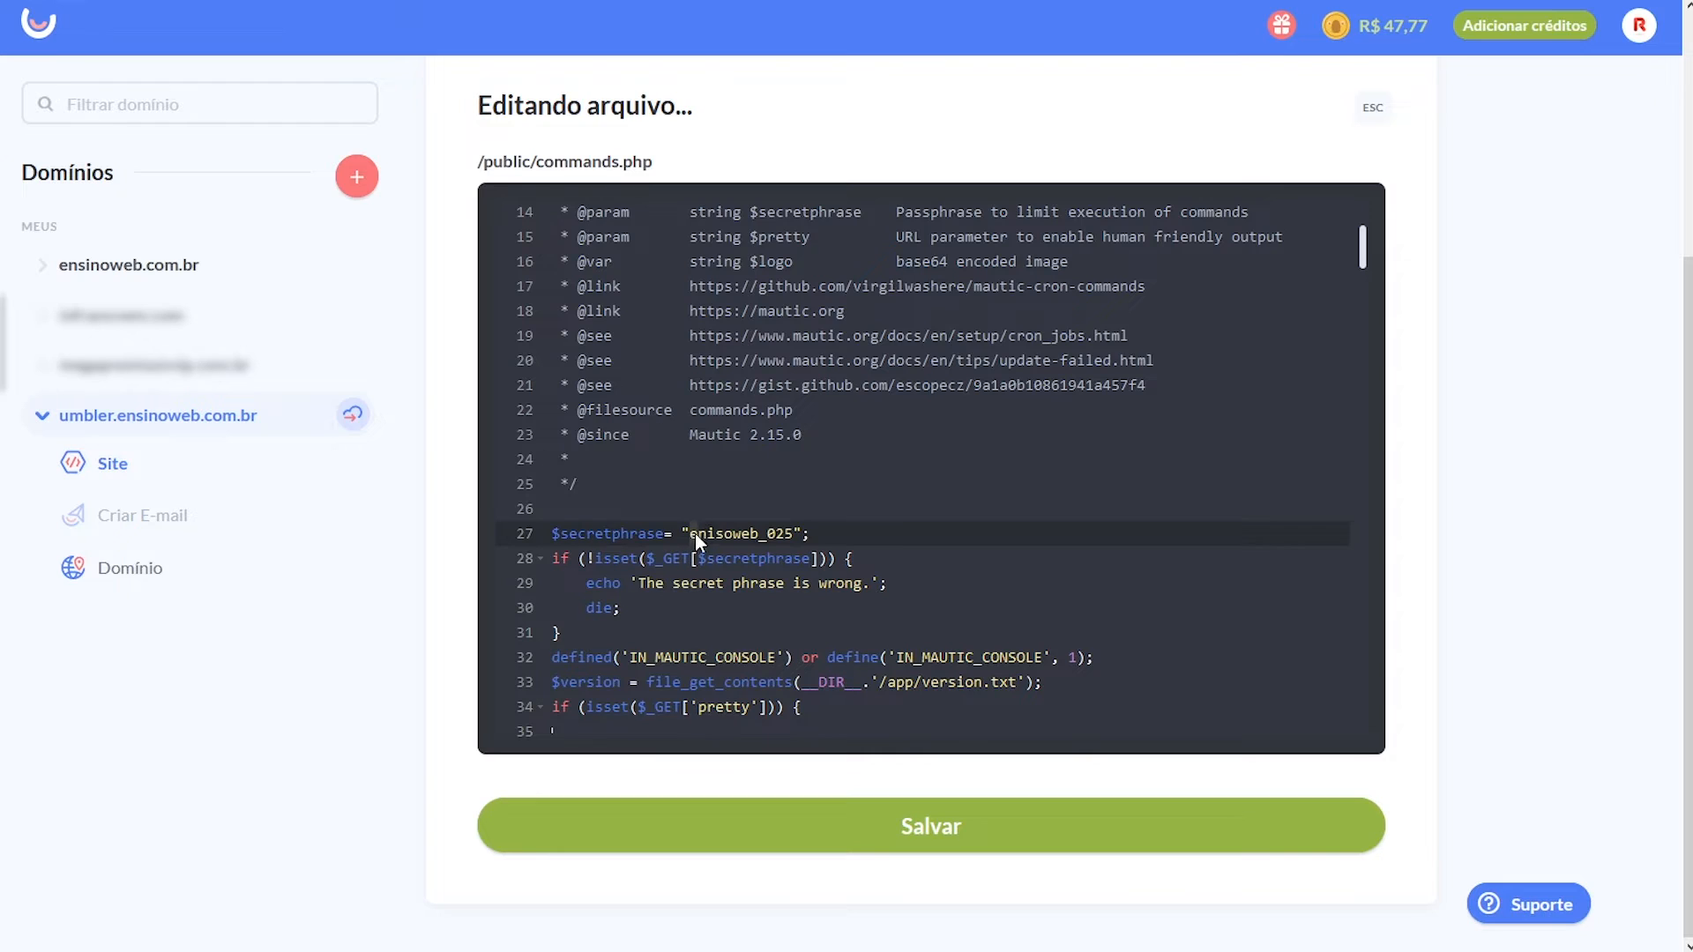
drag(757, 534, 690, 535)
click(886, 838)
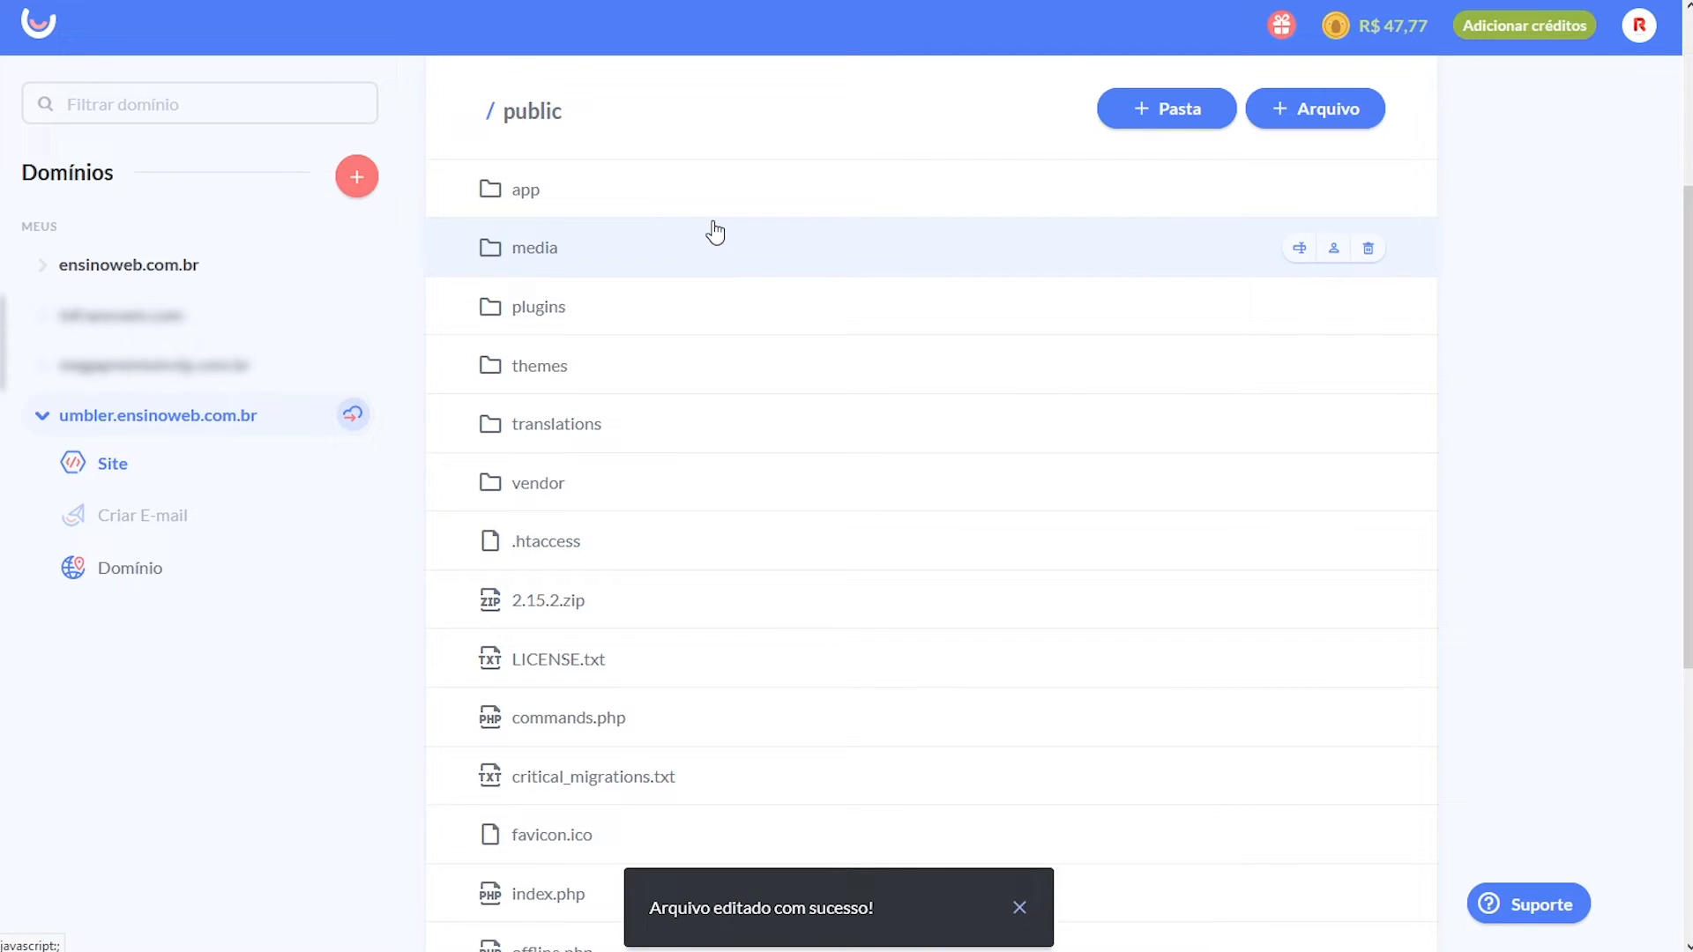
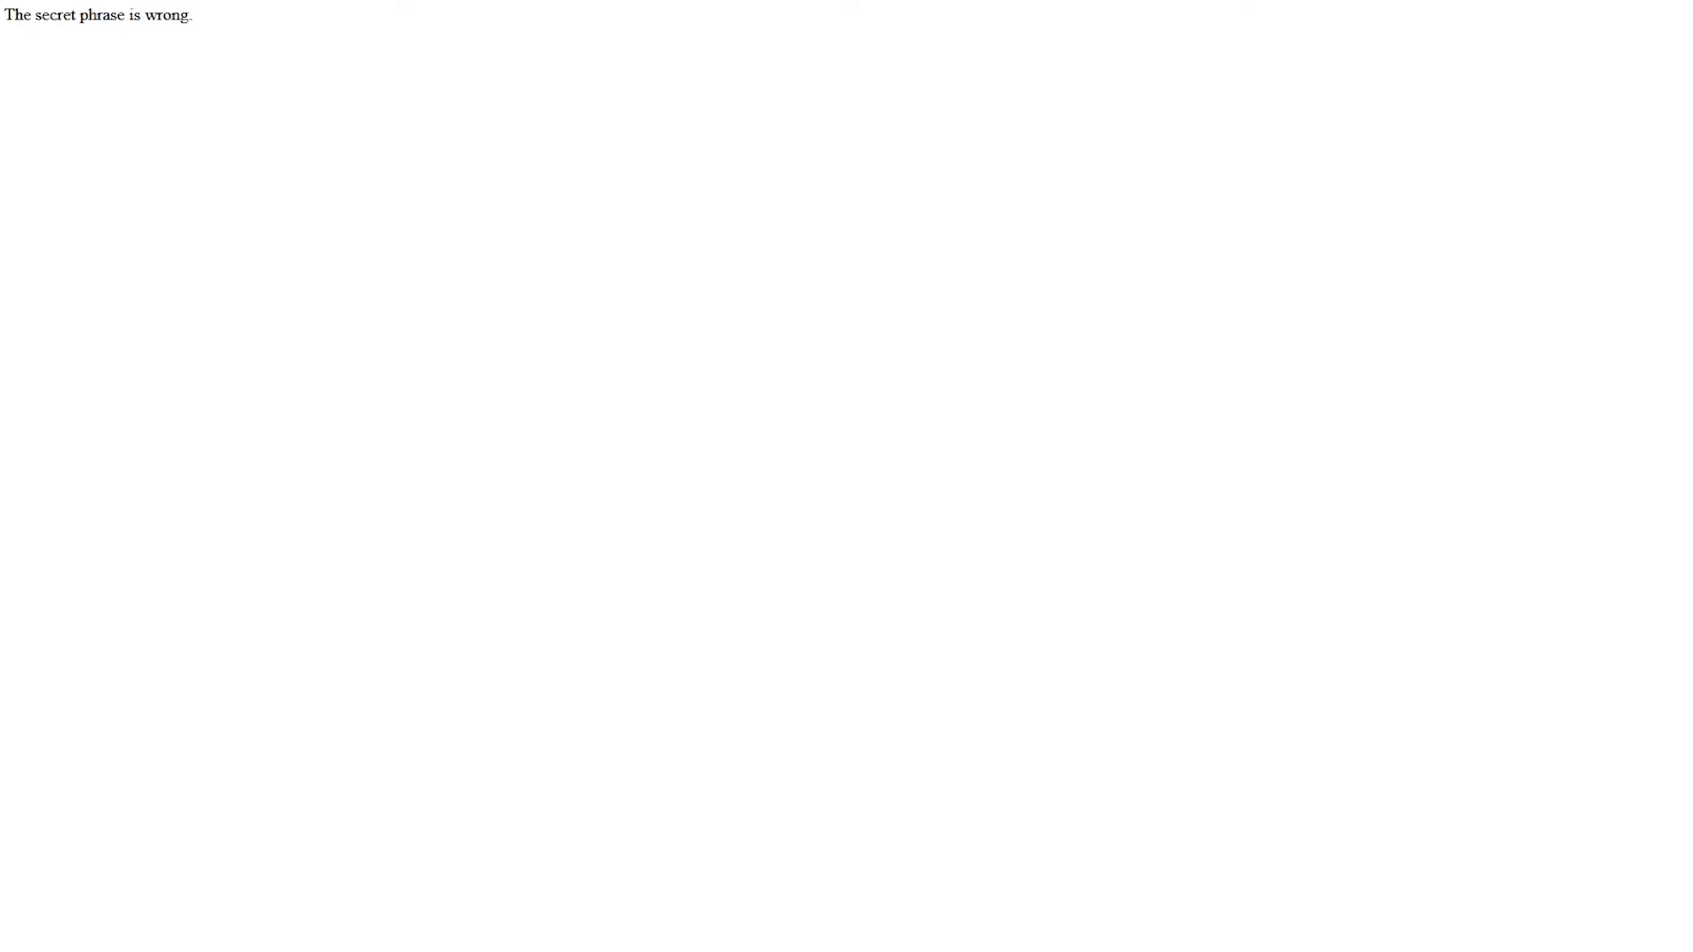
Reload commands.php with the corrected secret phrase so the maintenance command list appears.
click(868, 24)
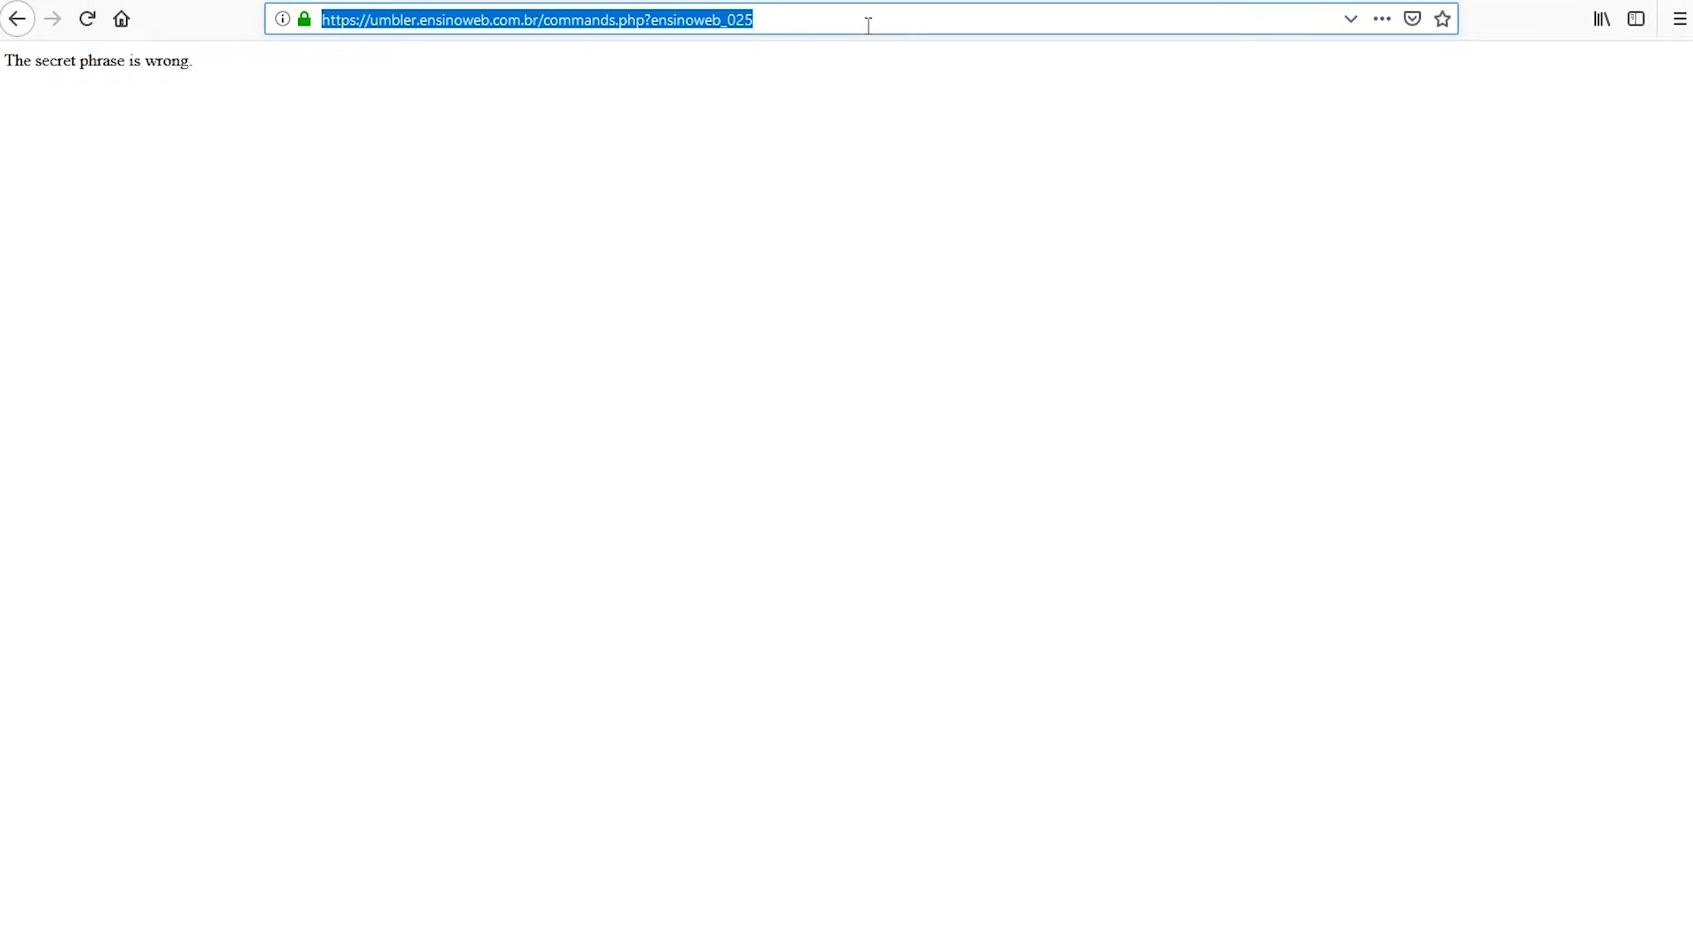
key(Return)
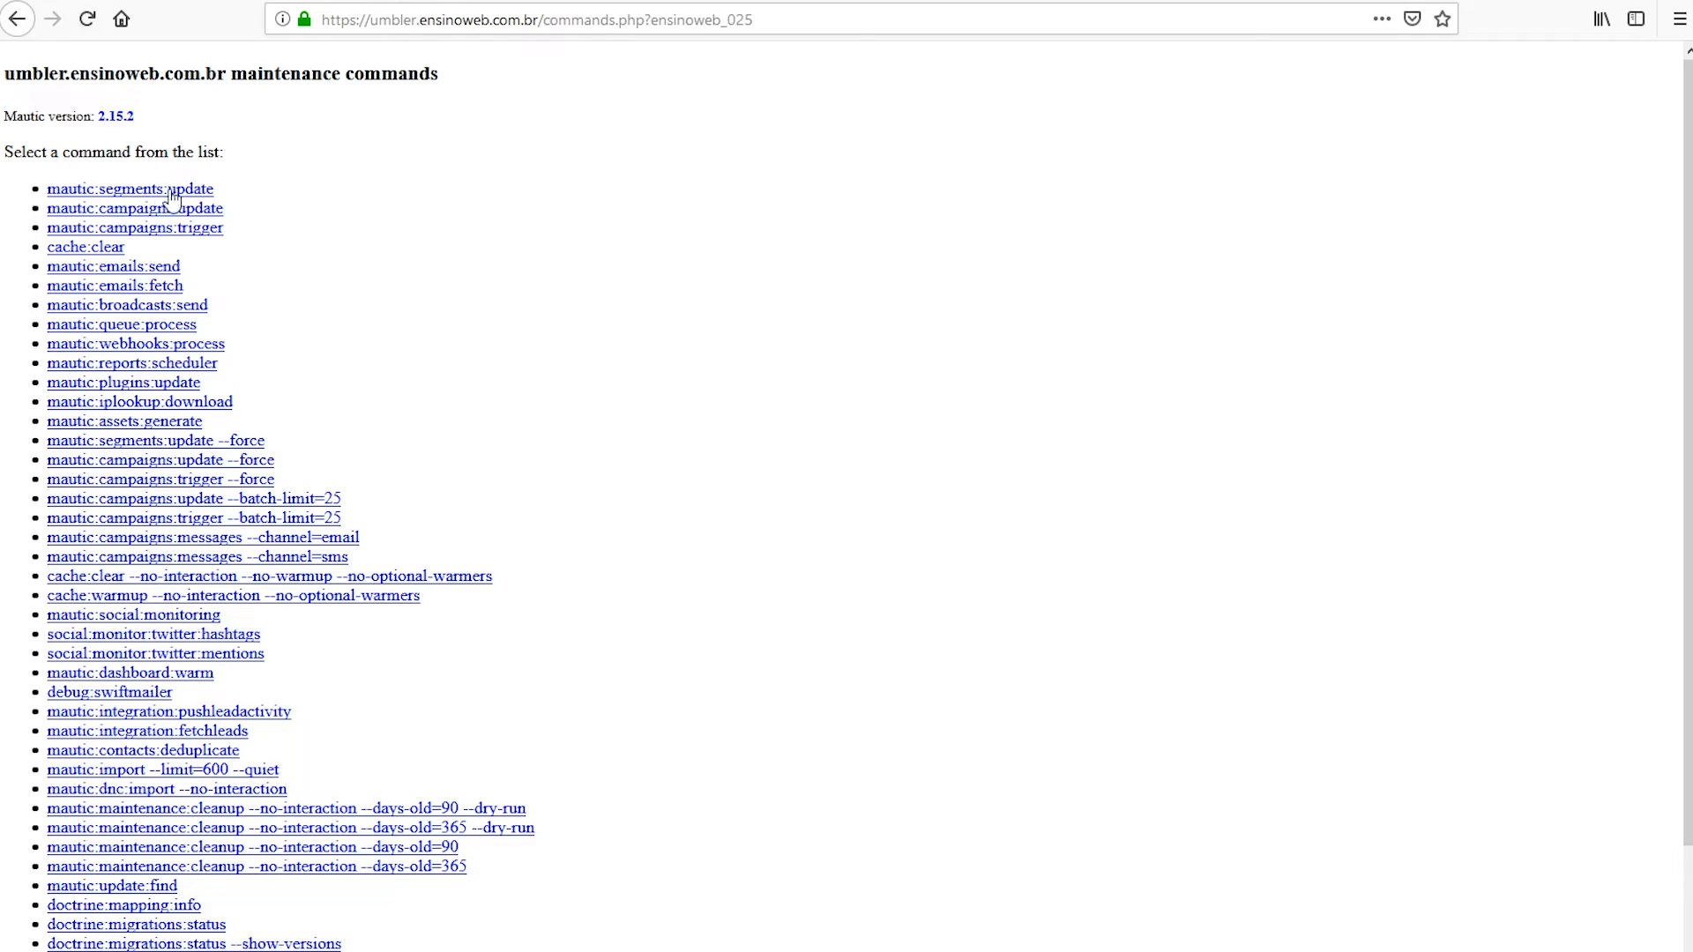
drag(245, 233, 49, 201)
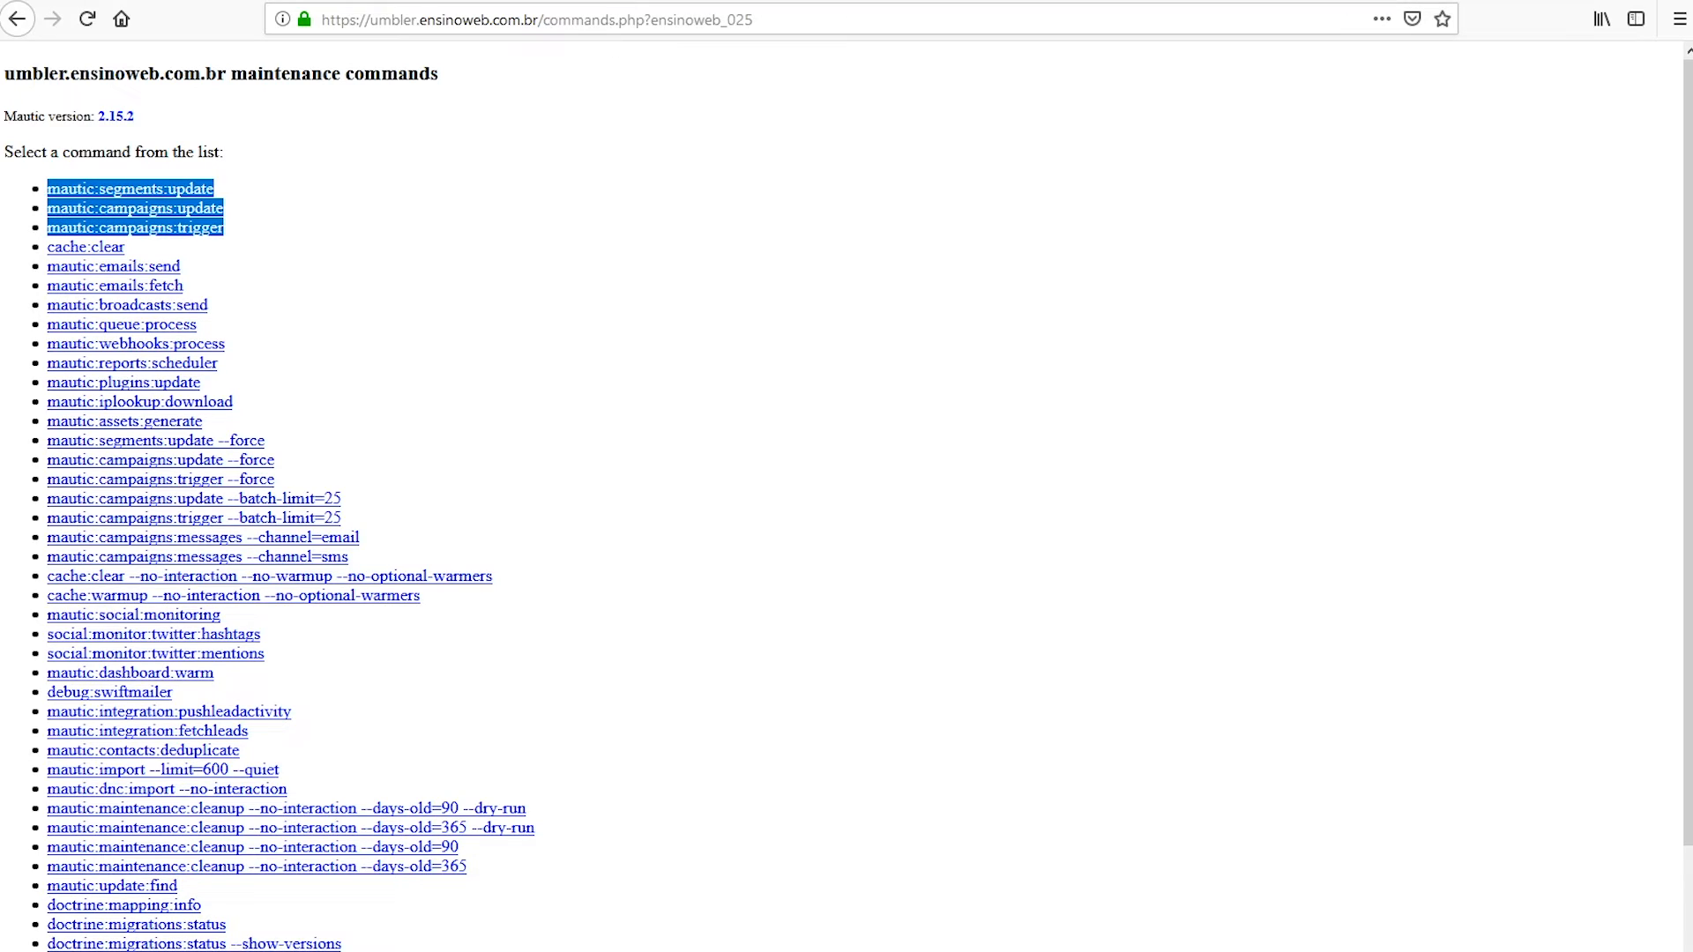
click(621, 0)
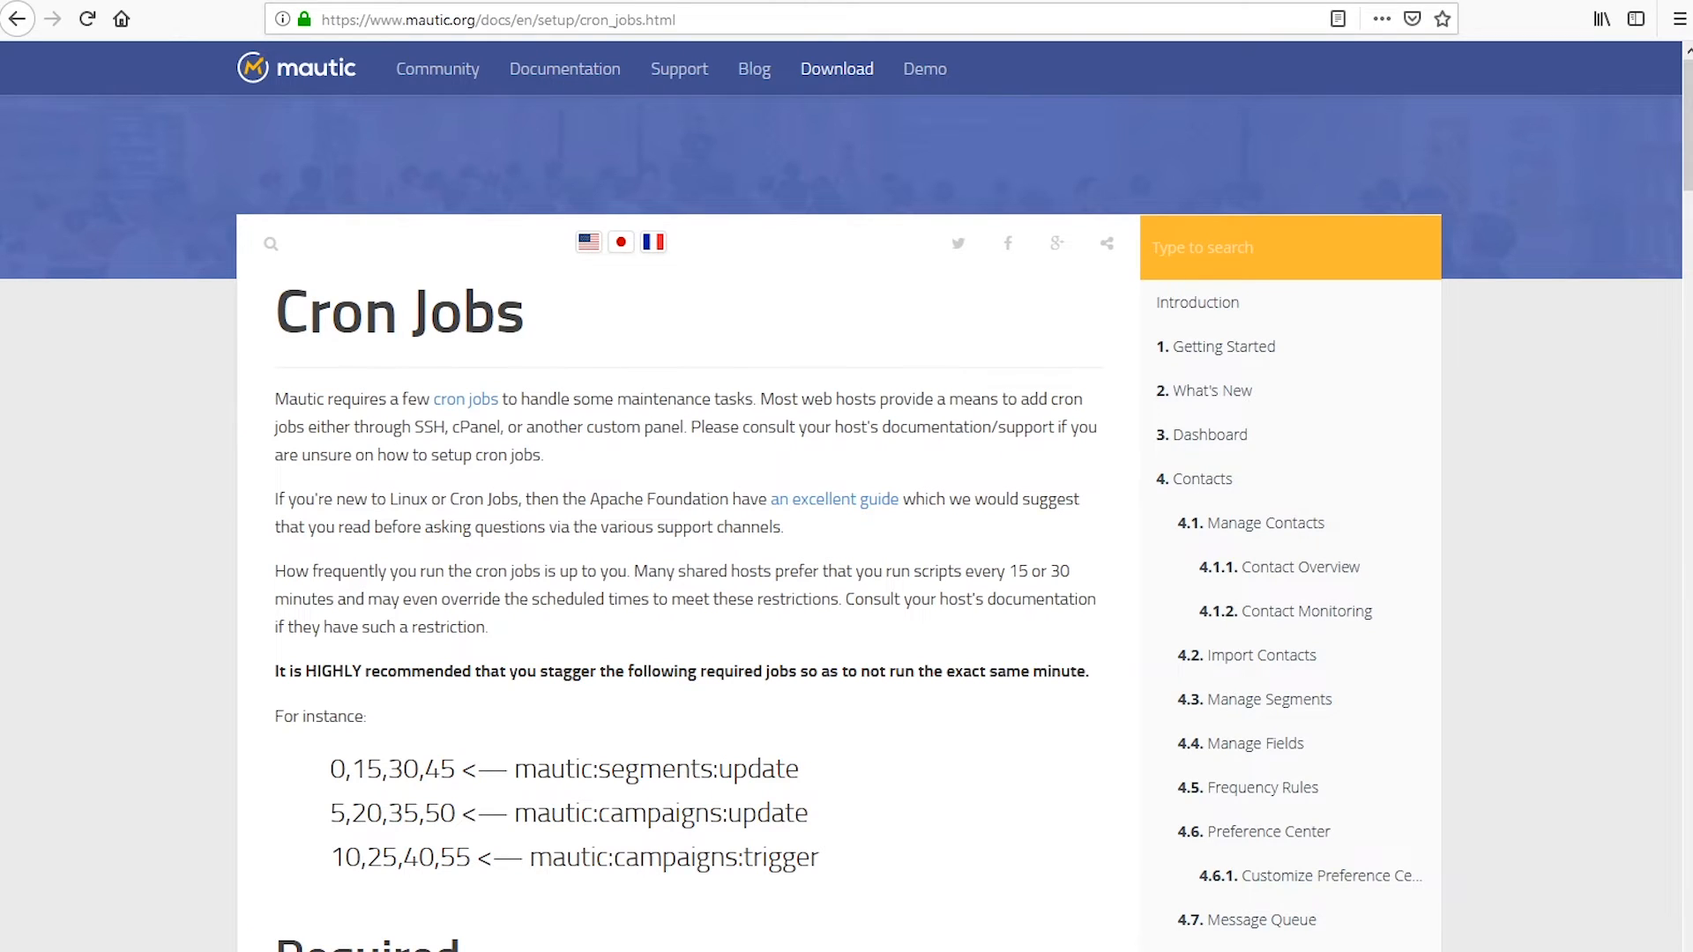
Review the staggered cron lines for segments update, campaigns update and campaigns trigger in the Cron Jobs docs.
scroll(691, 228, down, 4)
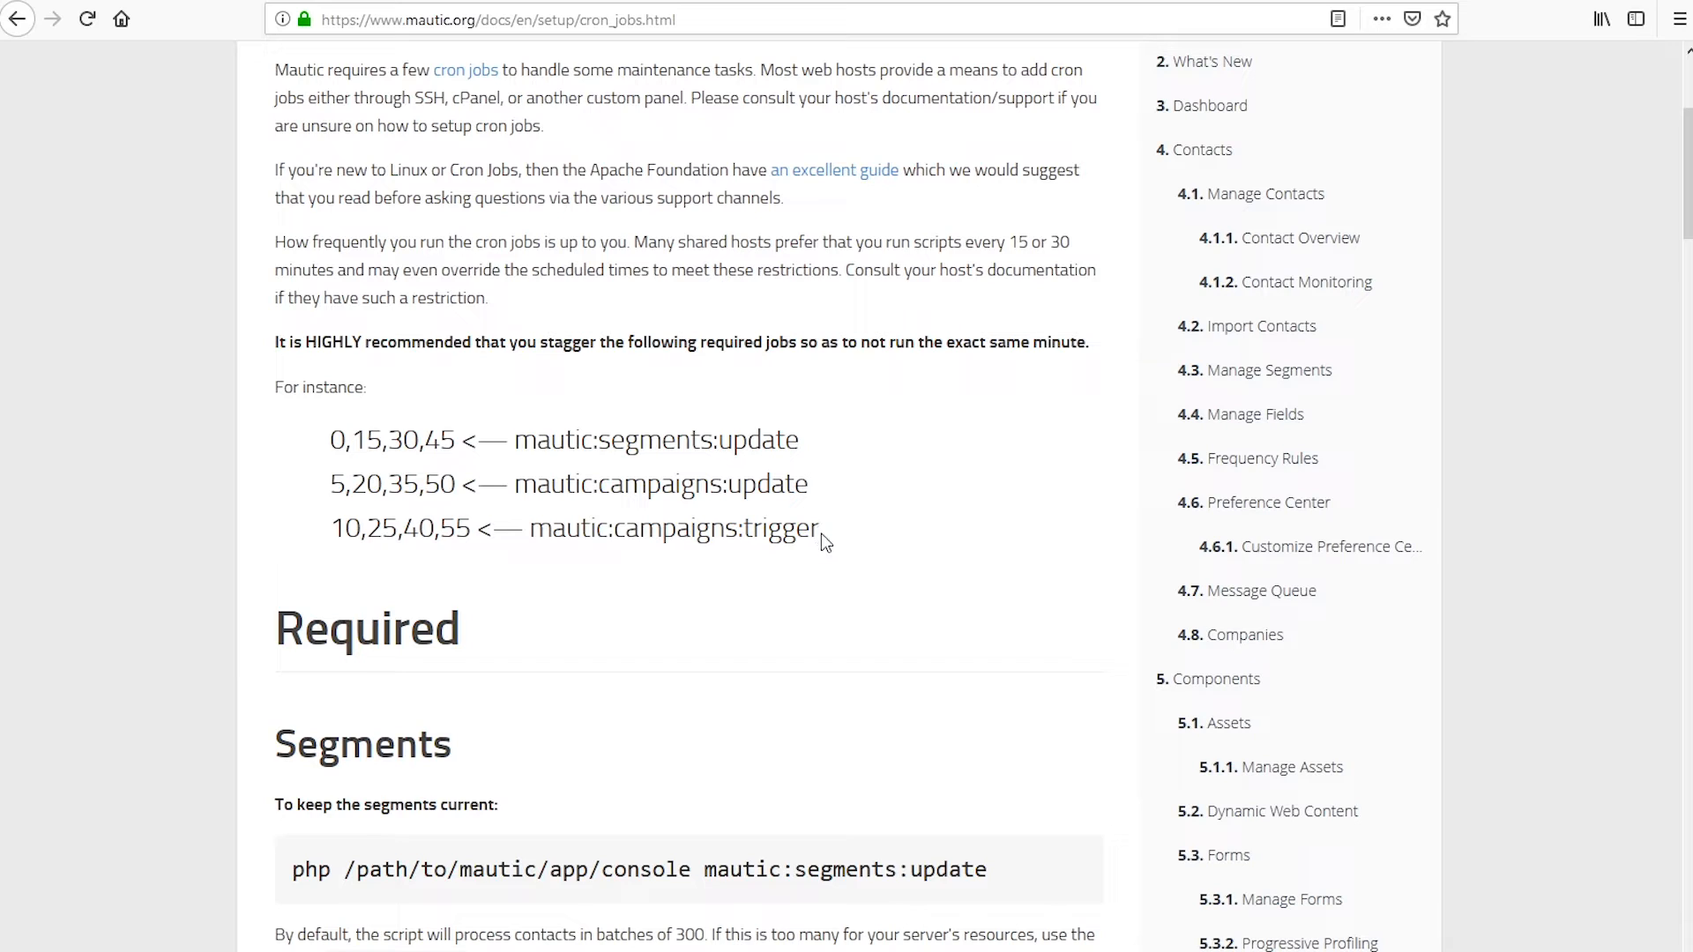
drag(820, 530, 280, 445)
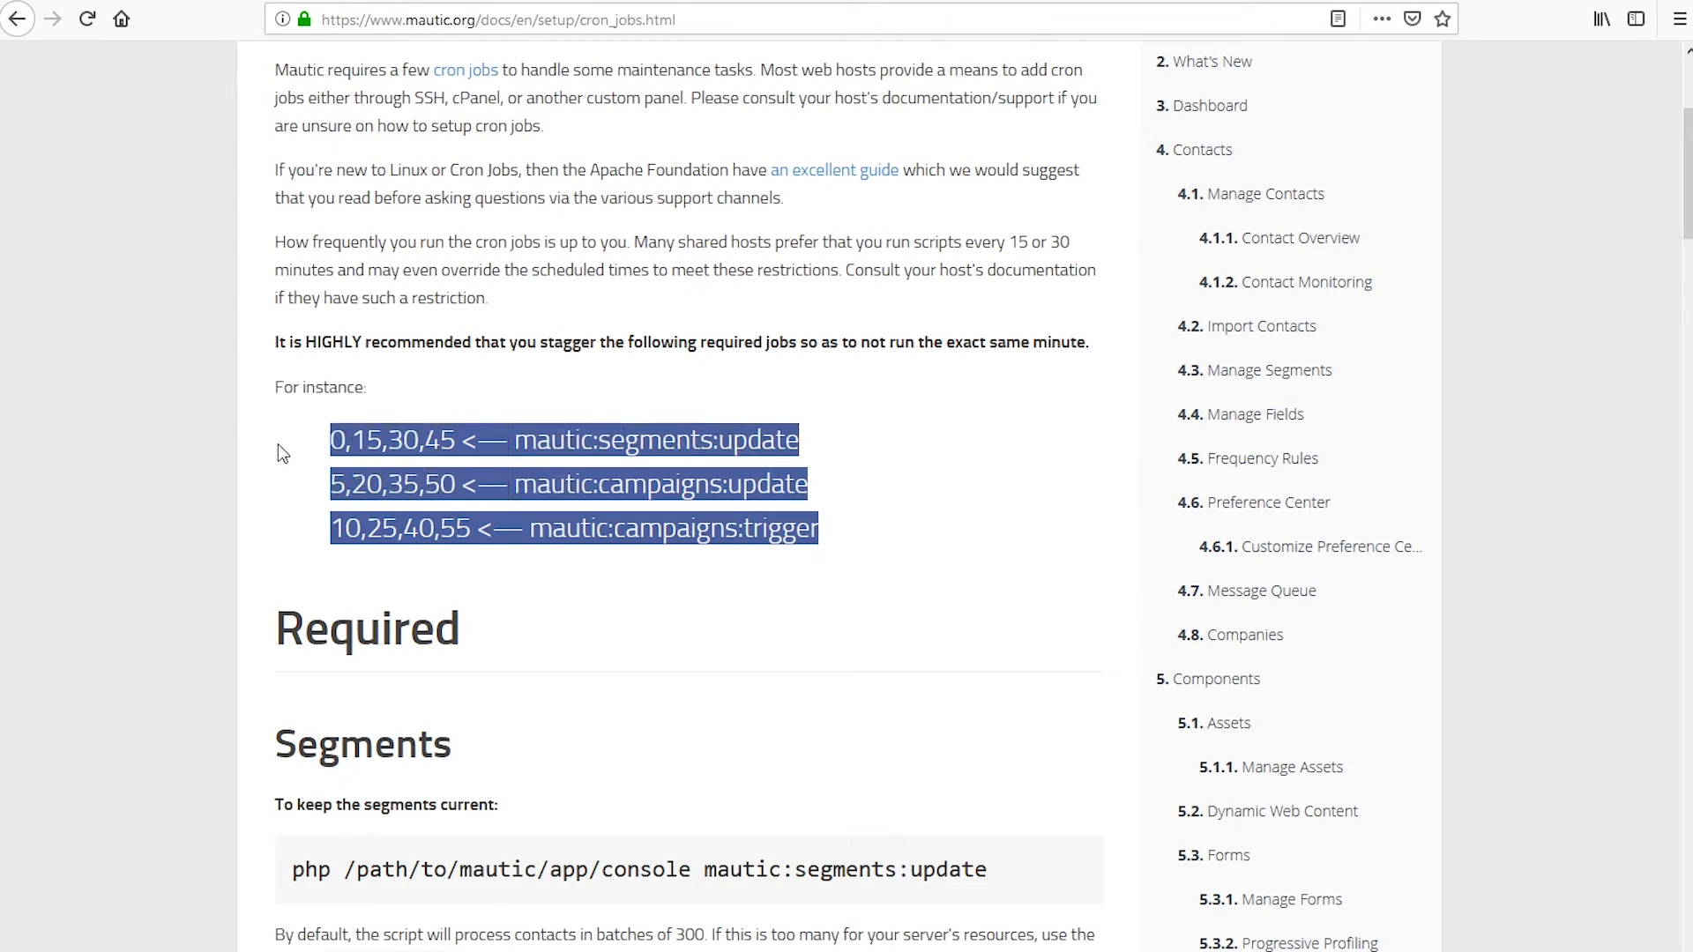
click(357, 0)
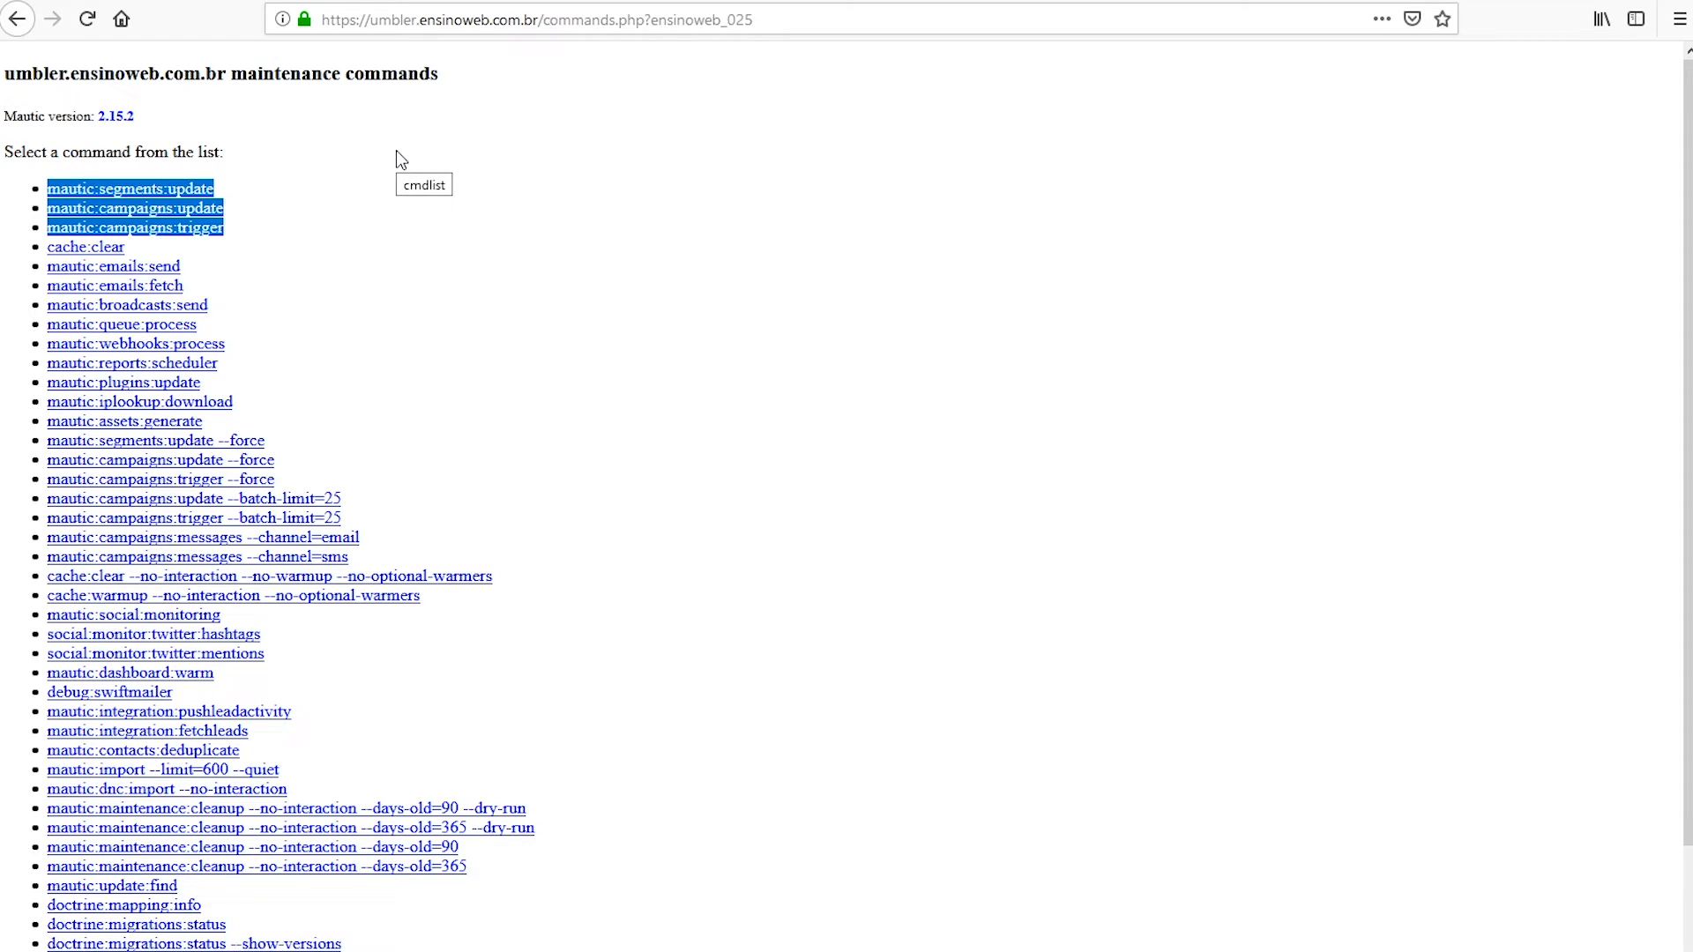
Run mautic:segments:update and inspect the task parameter in the resulting URL.
click(385, 173)
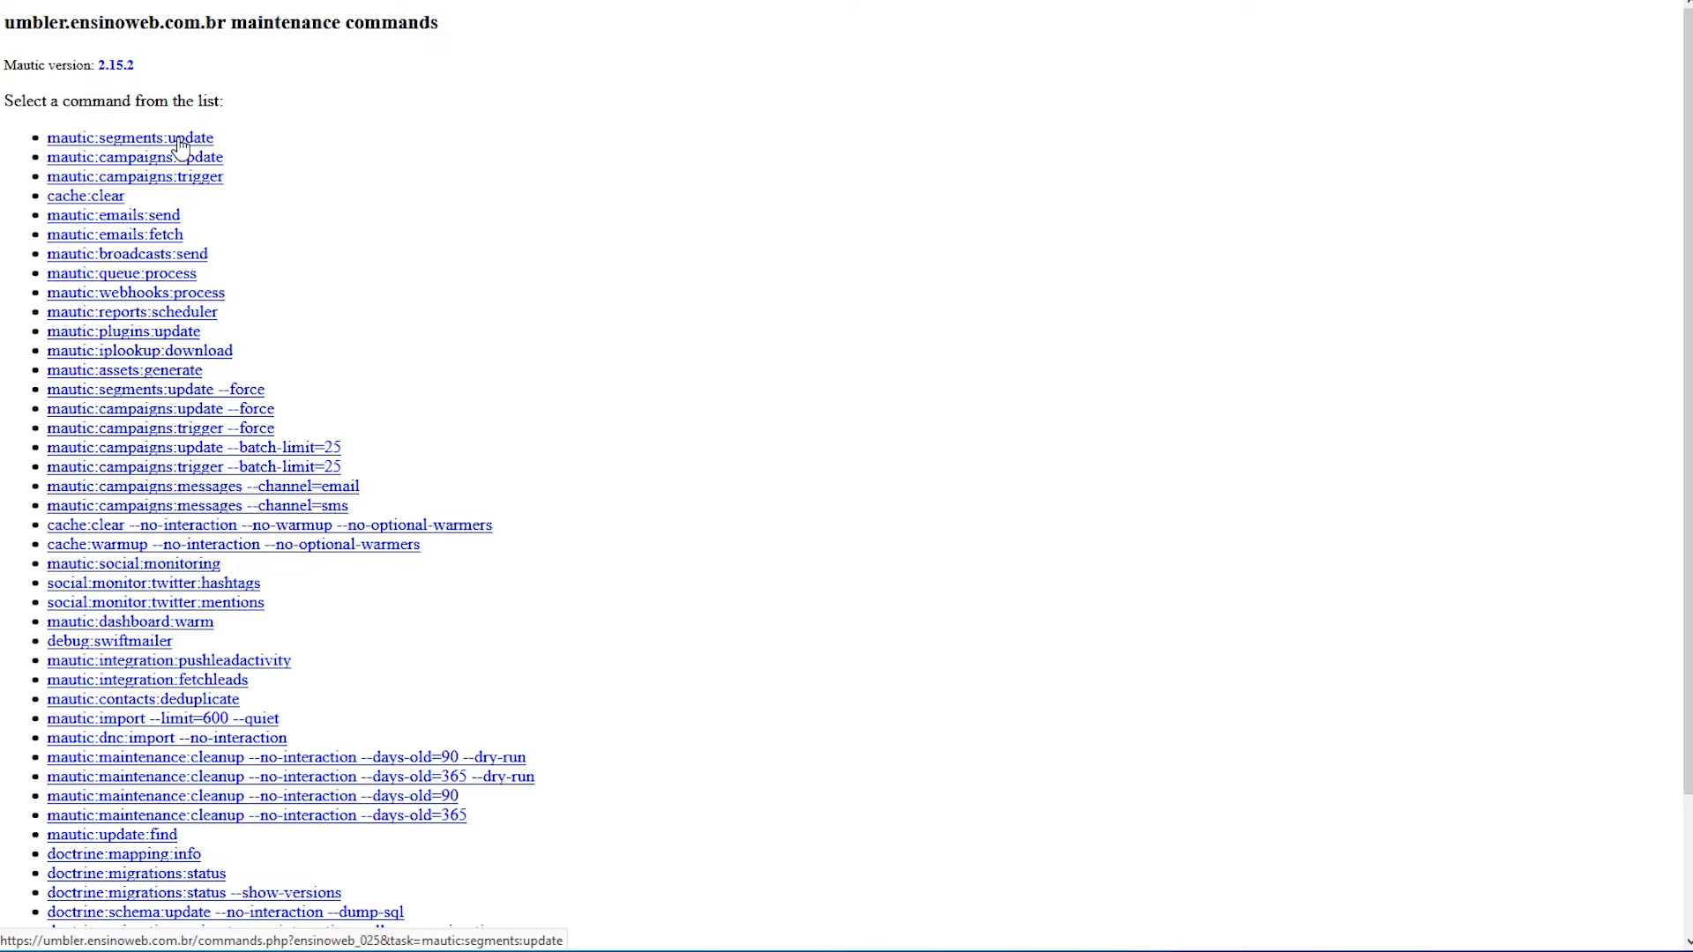
click(178, 141)
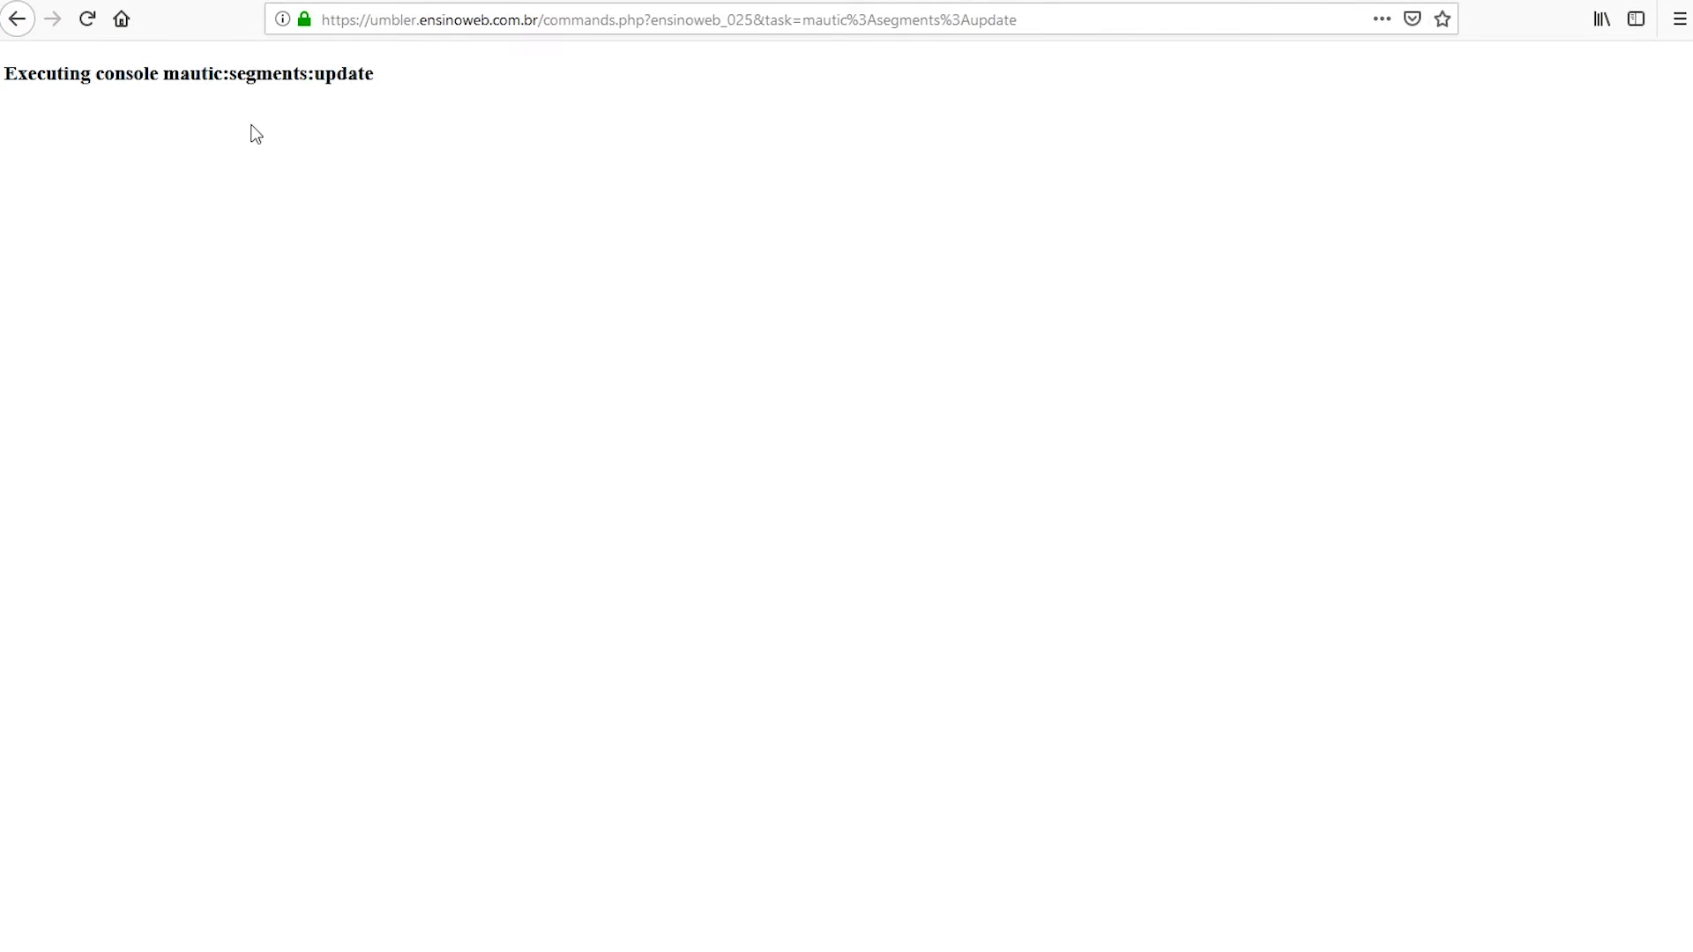
drag(382, 82, 10, 84)
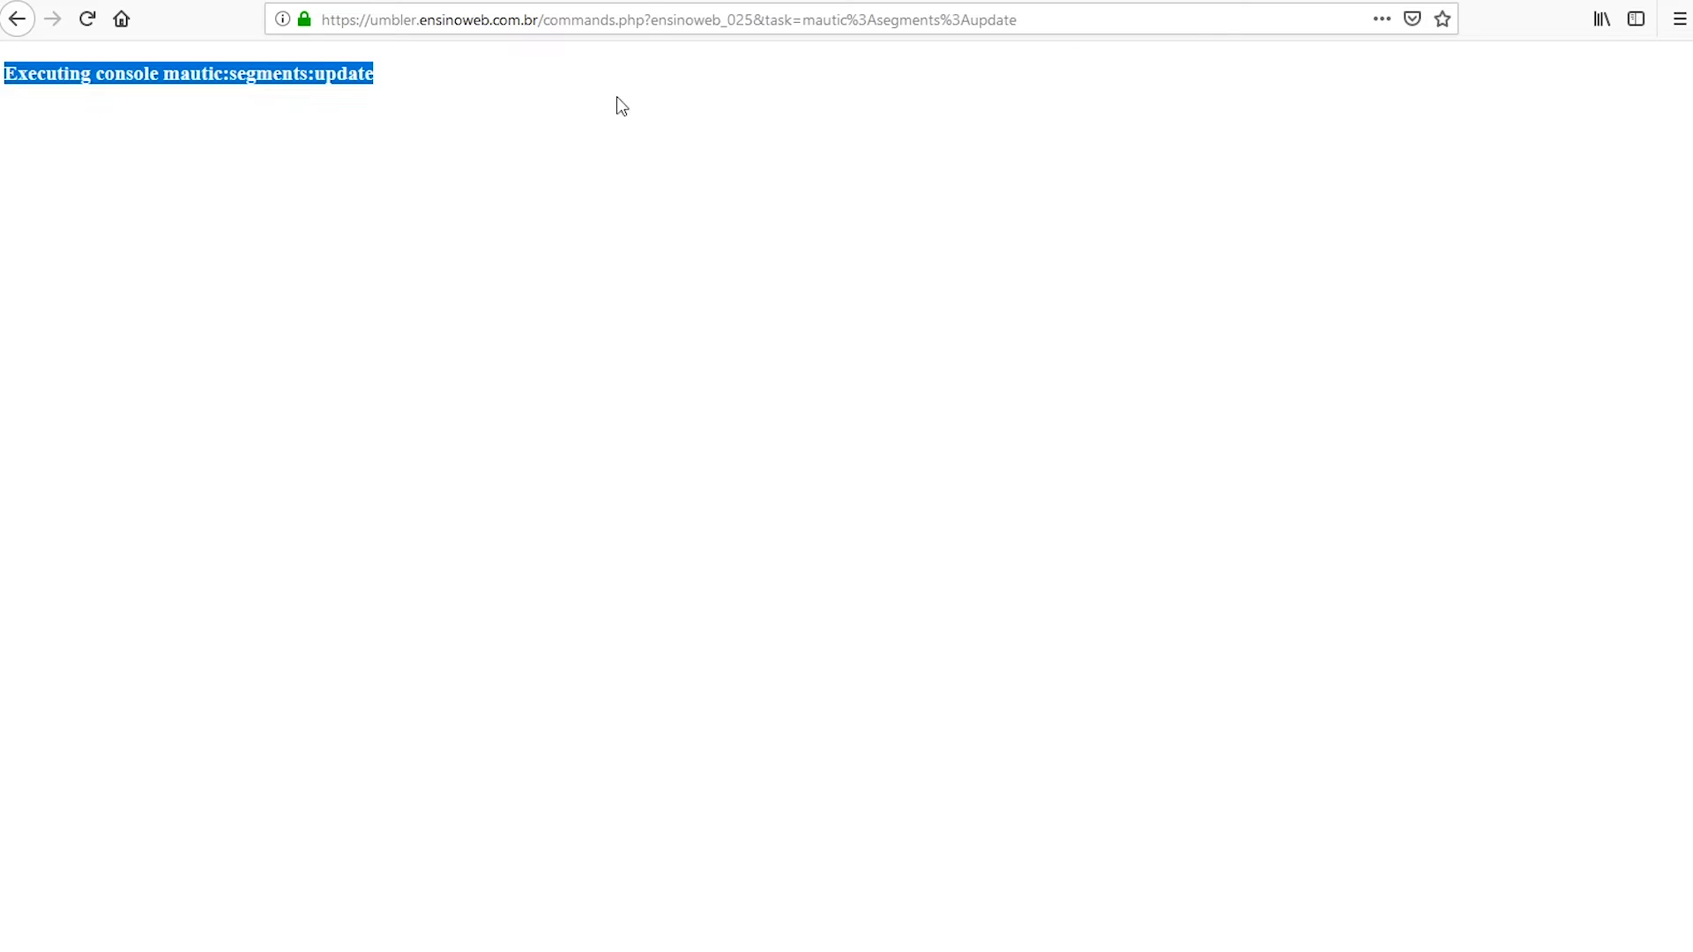
click(646, 19)
drag(645, 19, 660, 20)
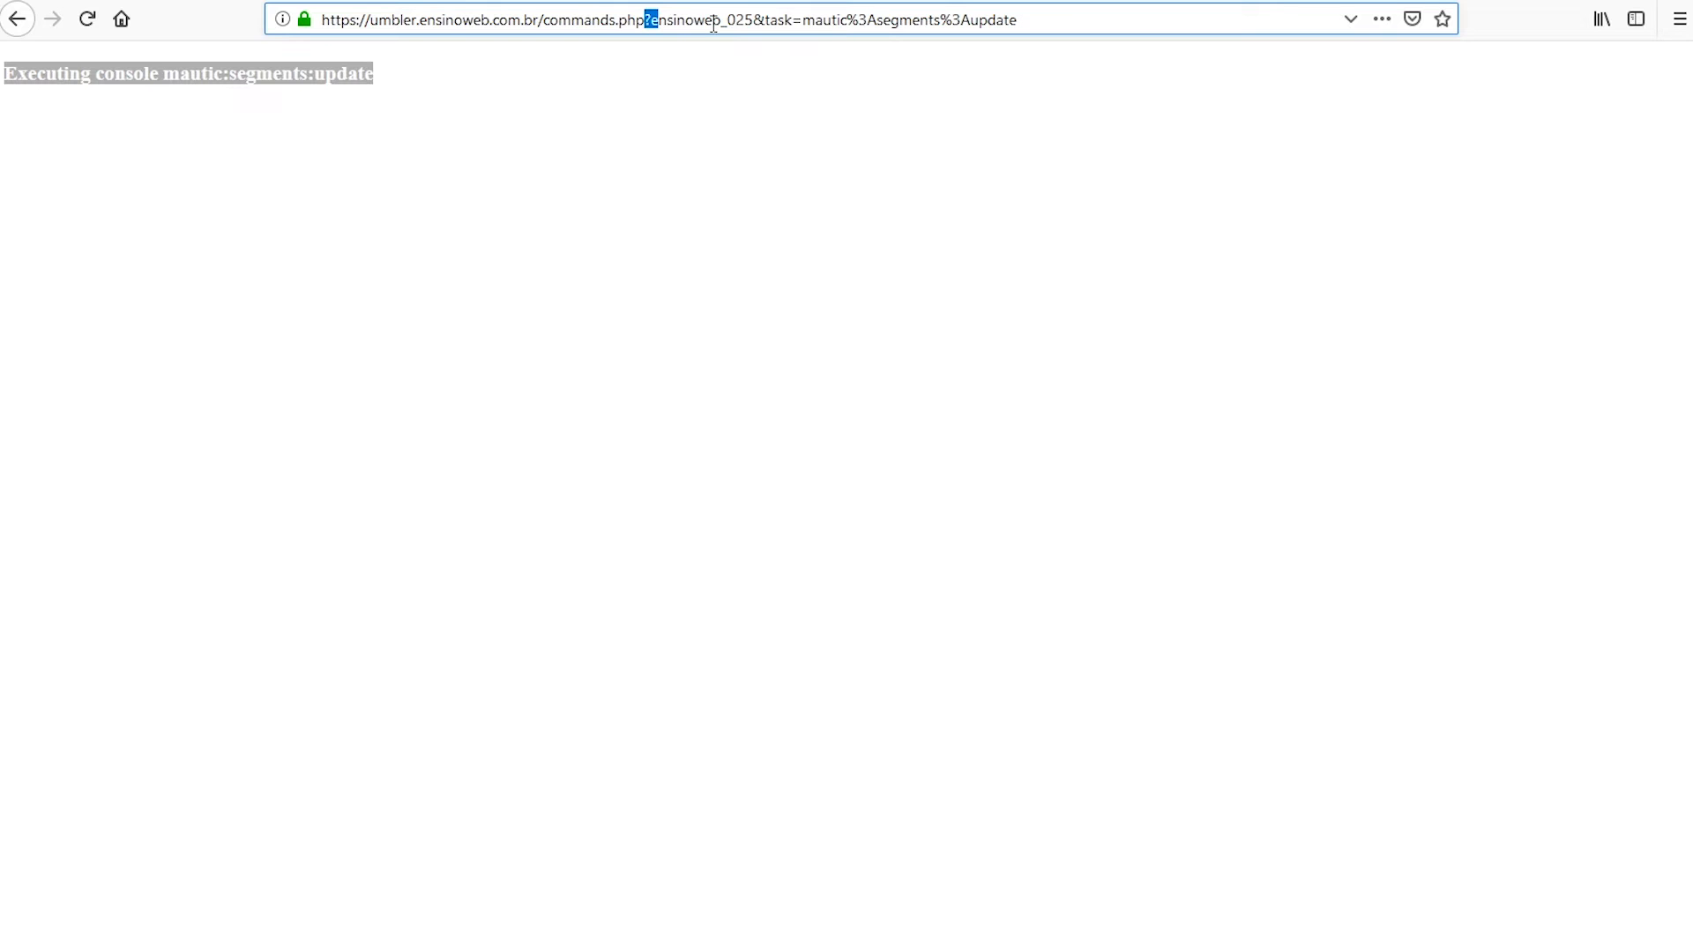
drag(753, 18, 763, 15)
double_click(779, 17)
click(805, 19)
drag(805, 22, 1066, 30)
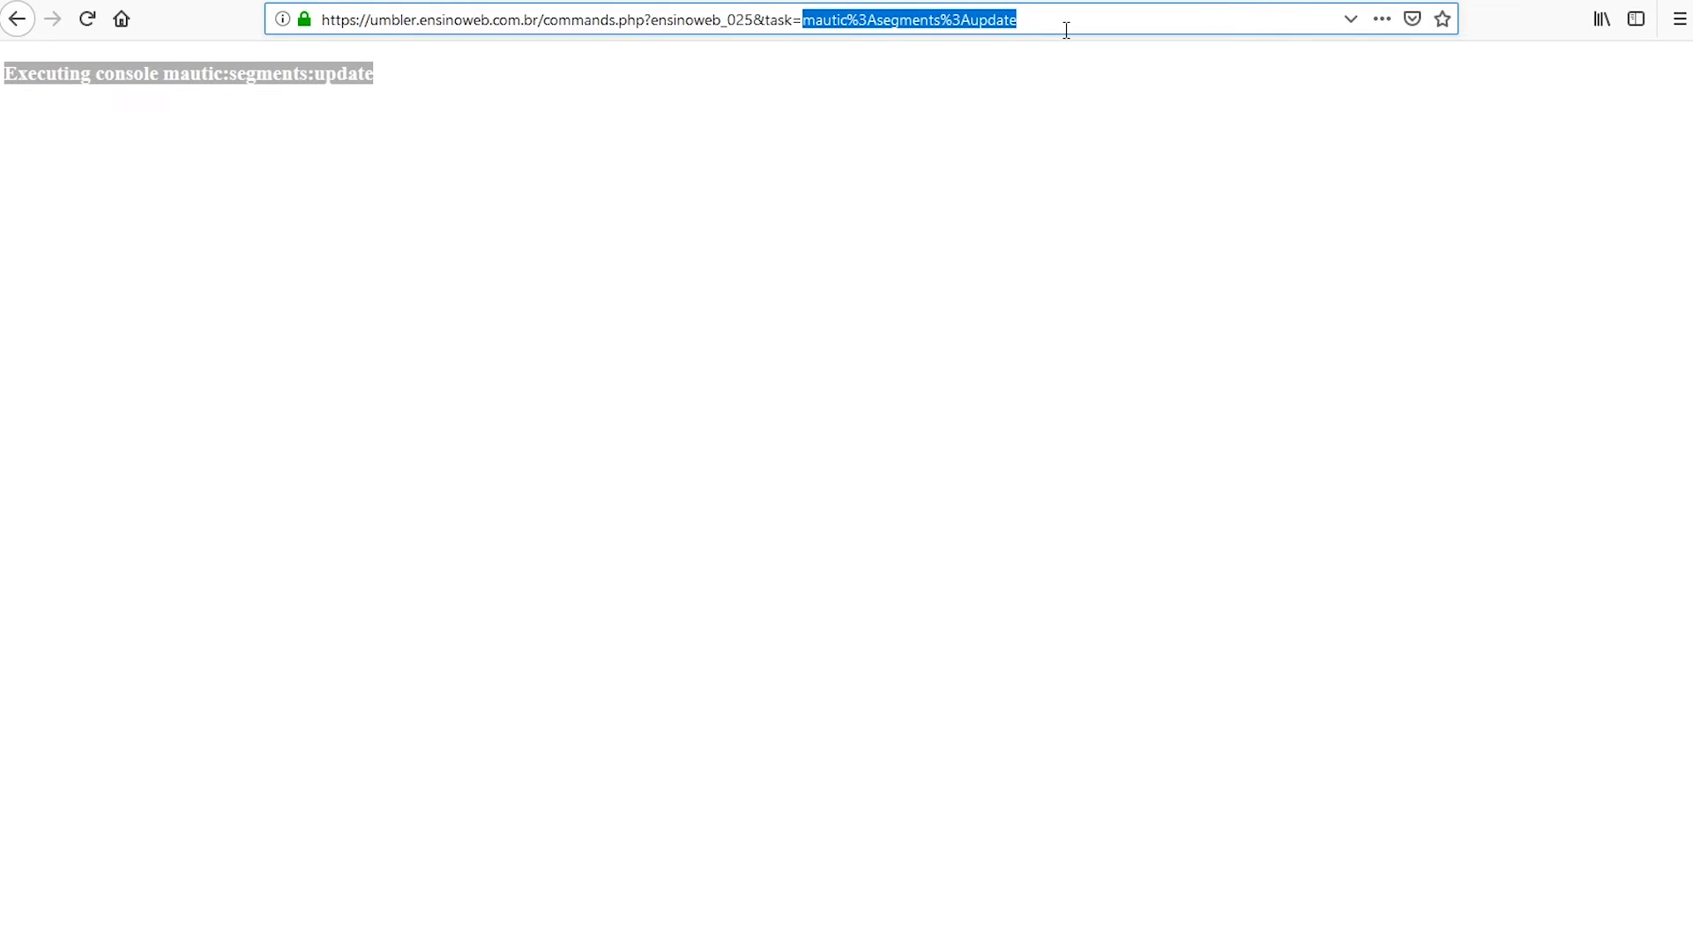
Match the heading to the encoded command name, rerun the task, and return to the list.
double_click(208, 78)
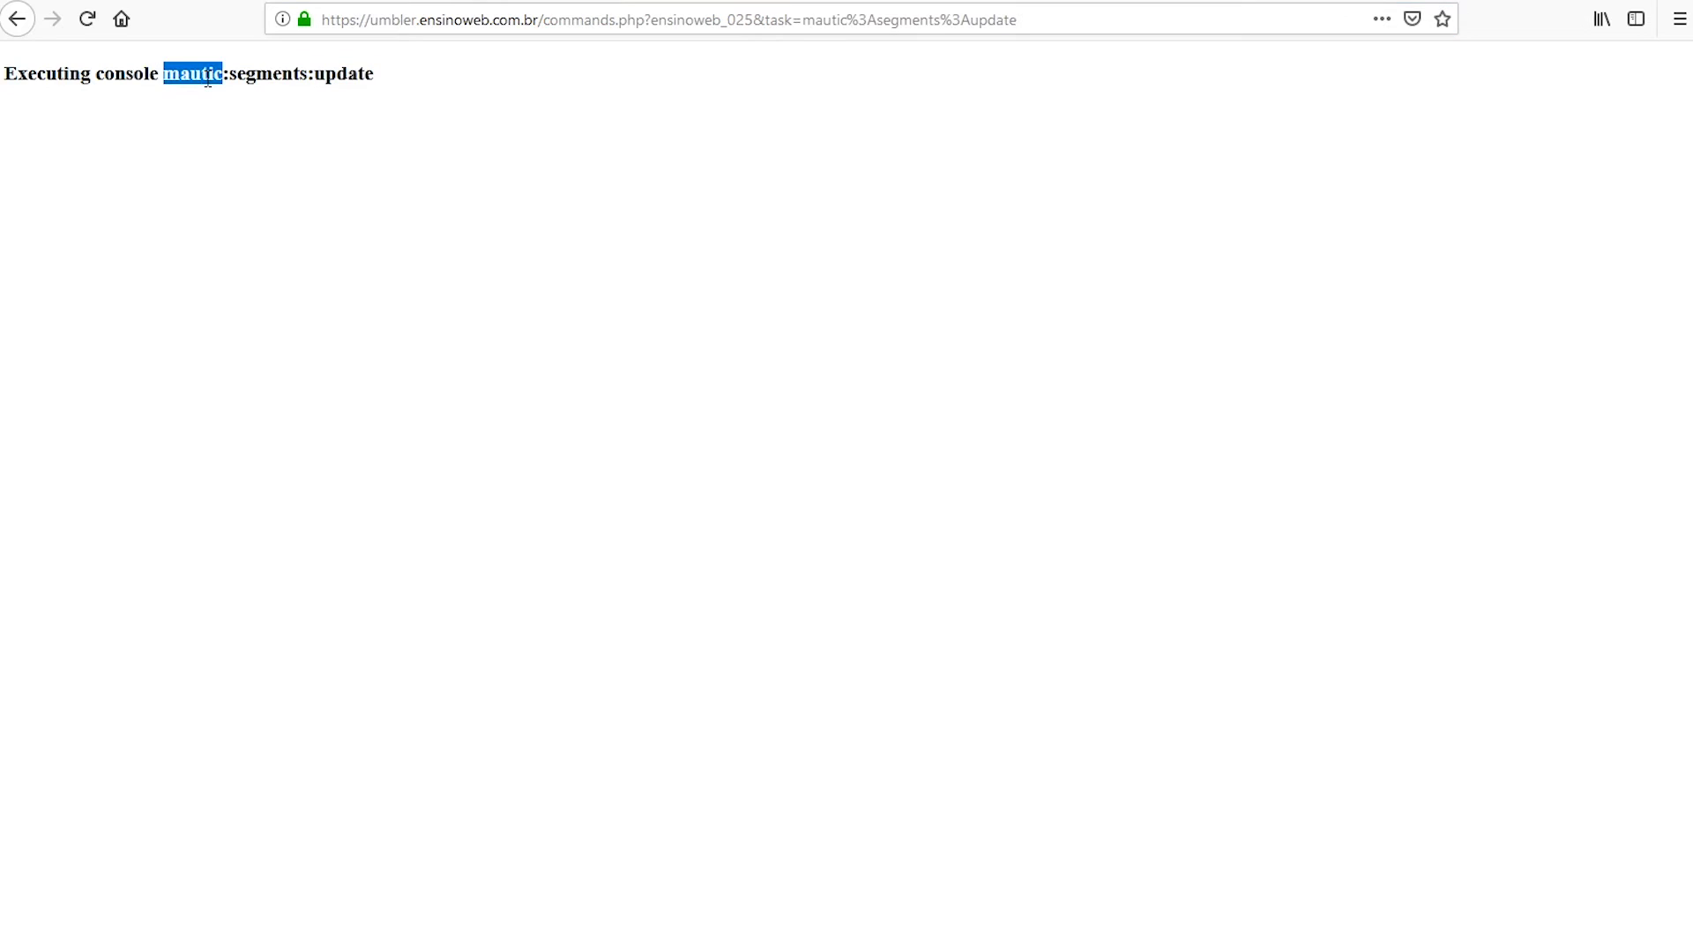
double_click(354, 78)
drag(802, 19, 1063, 23)
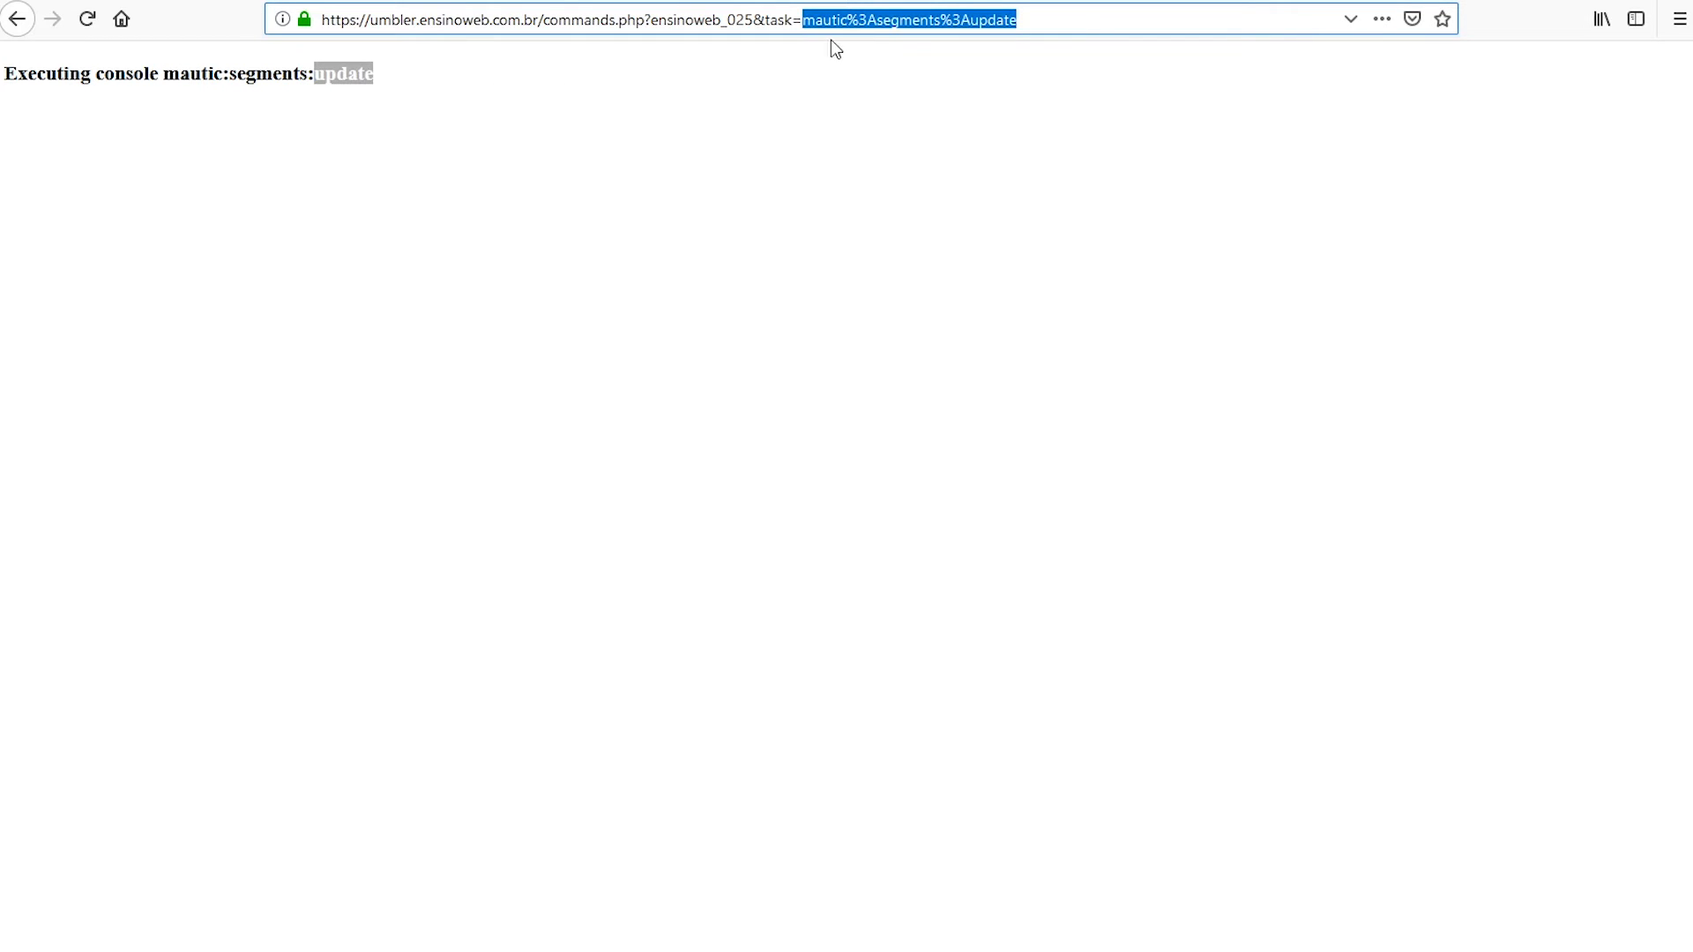
click(848, 19)
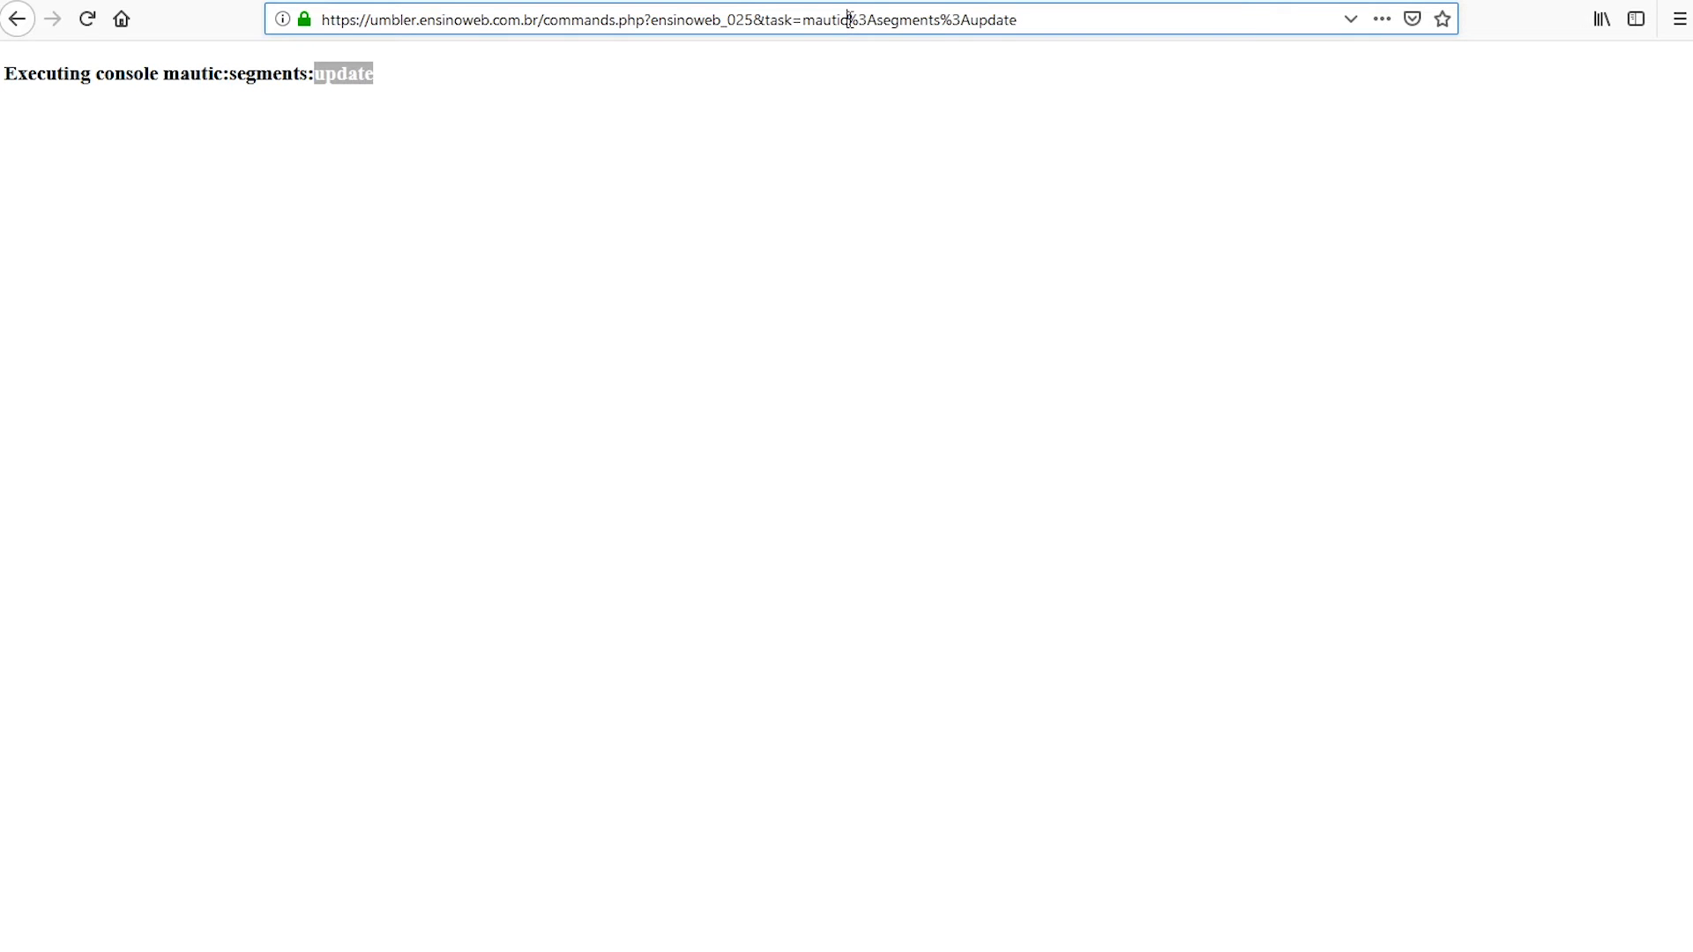
key(Return)
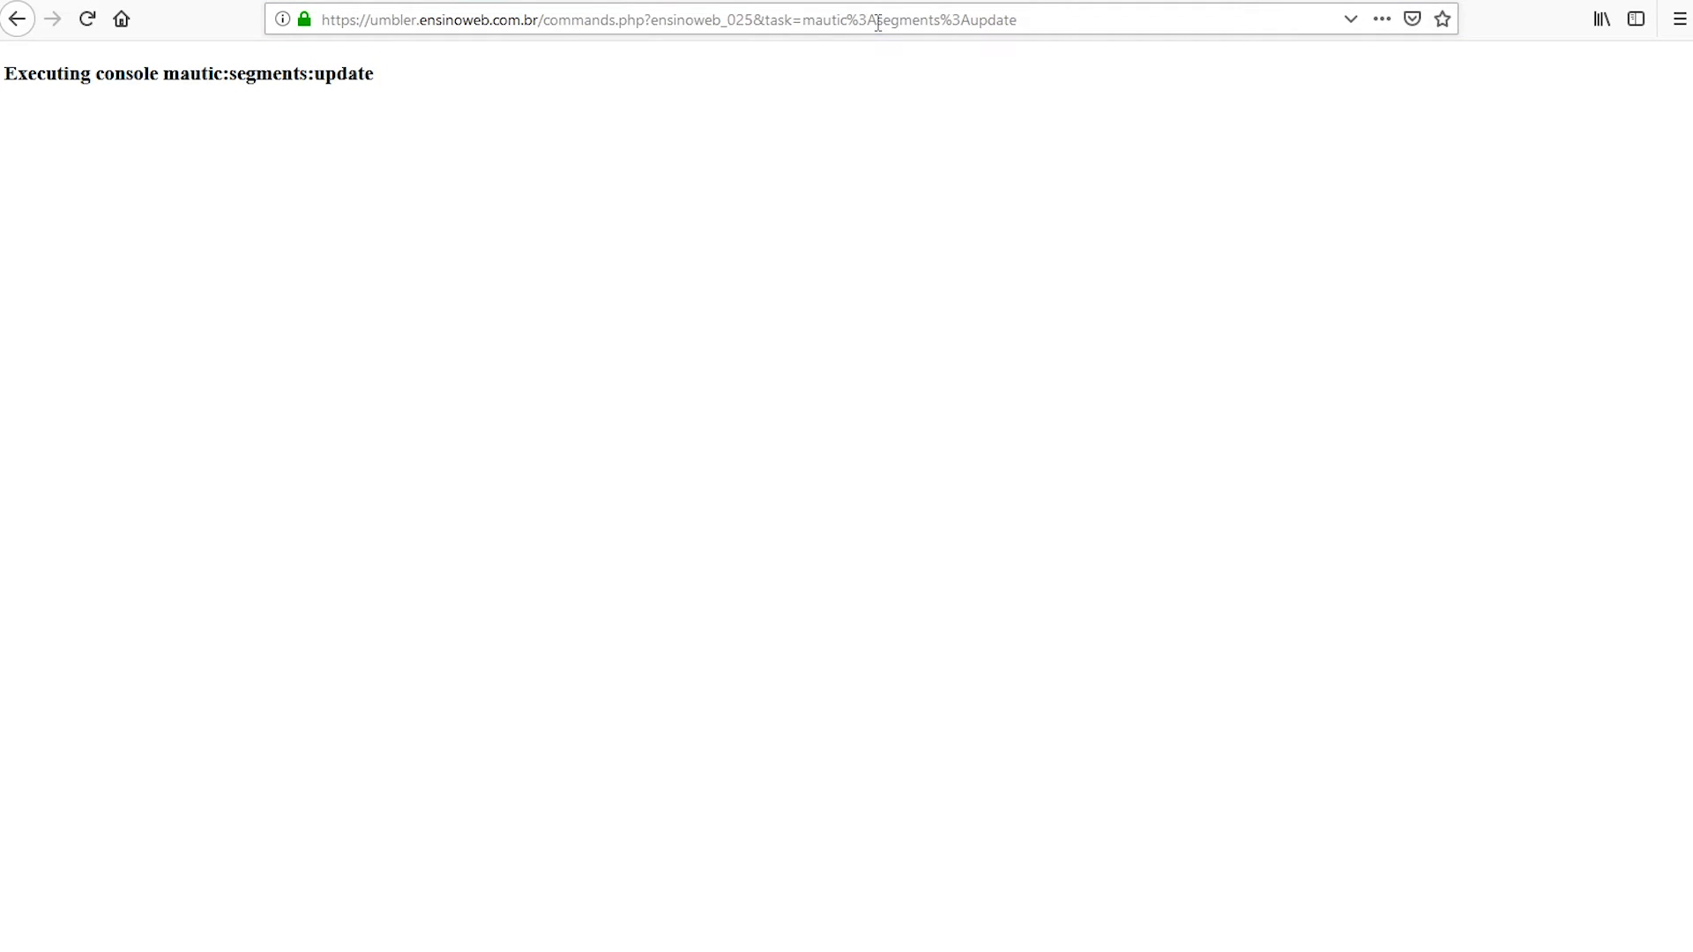
click(21, 24)
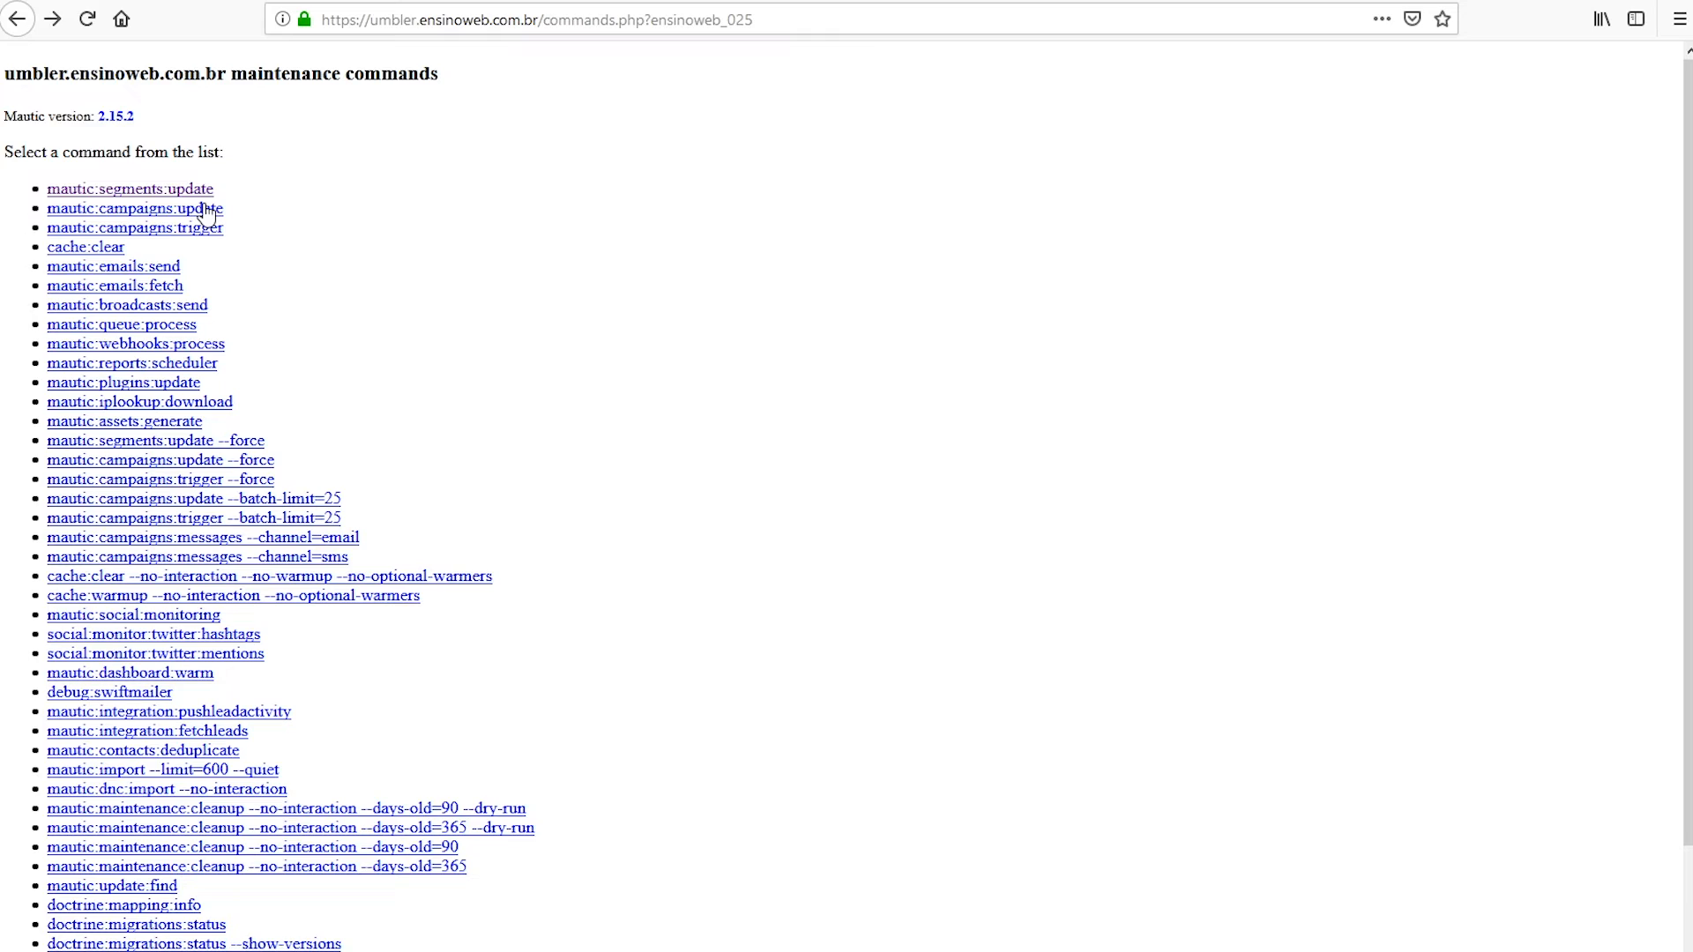
Append '&task=' to the address, load it, and run mautic:campaigns:update.
click(876, 19)
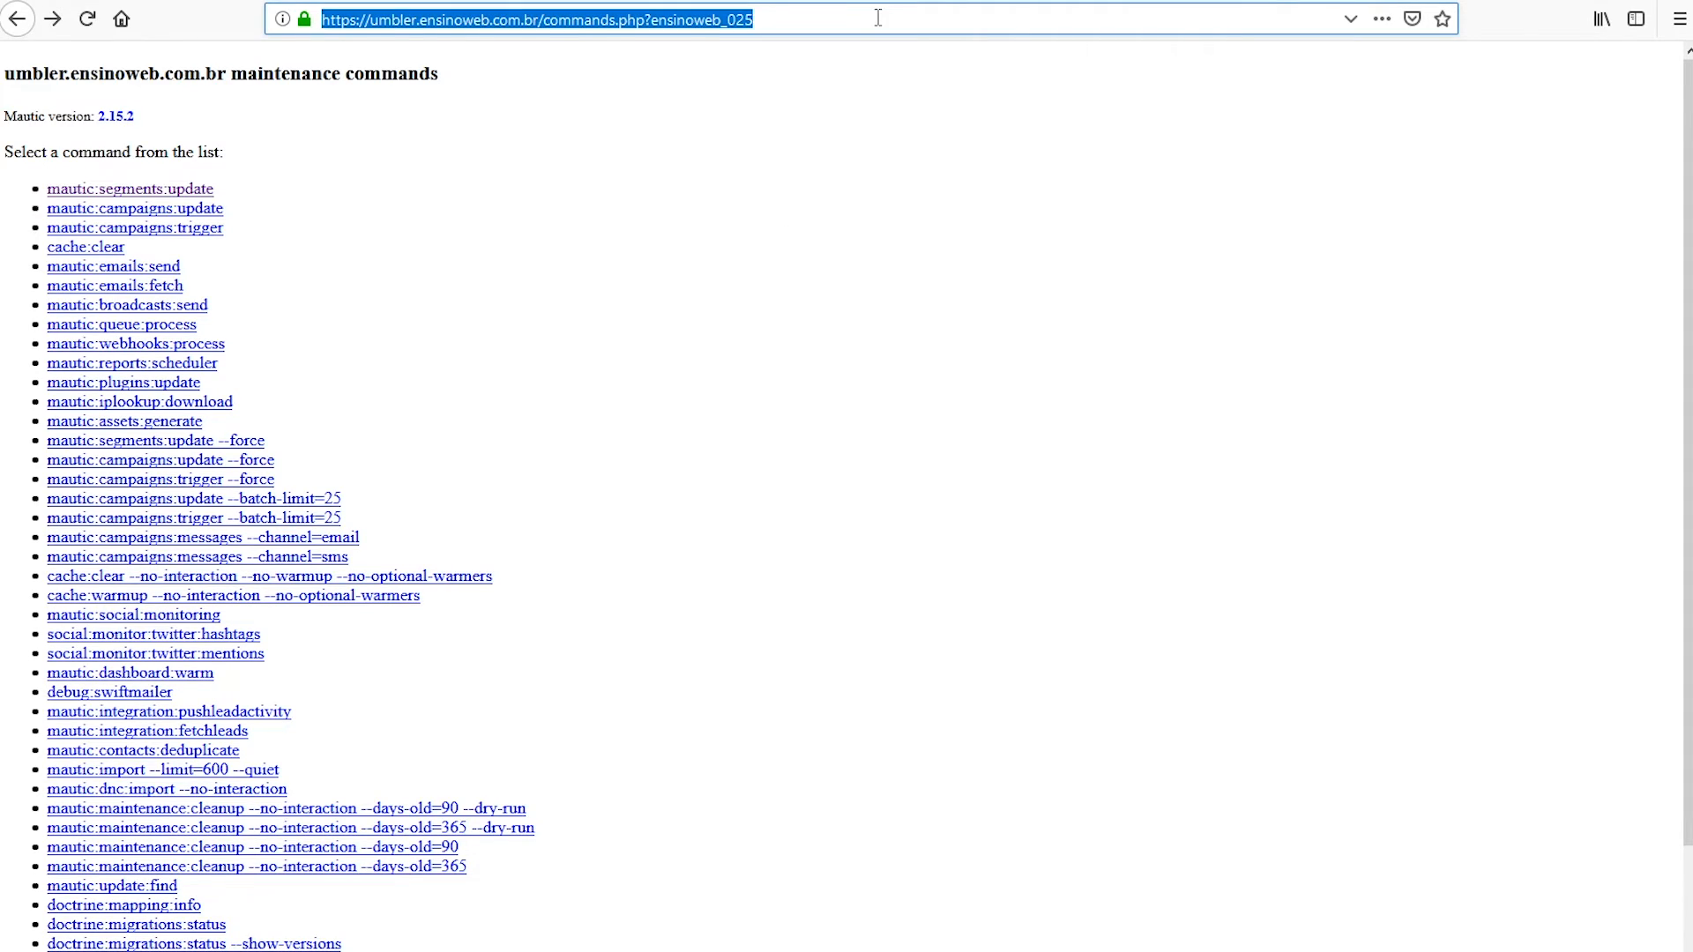
click(878, 17)
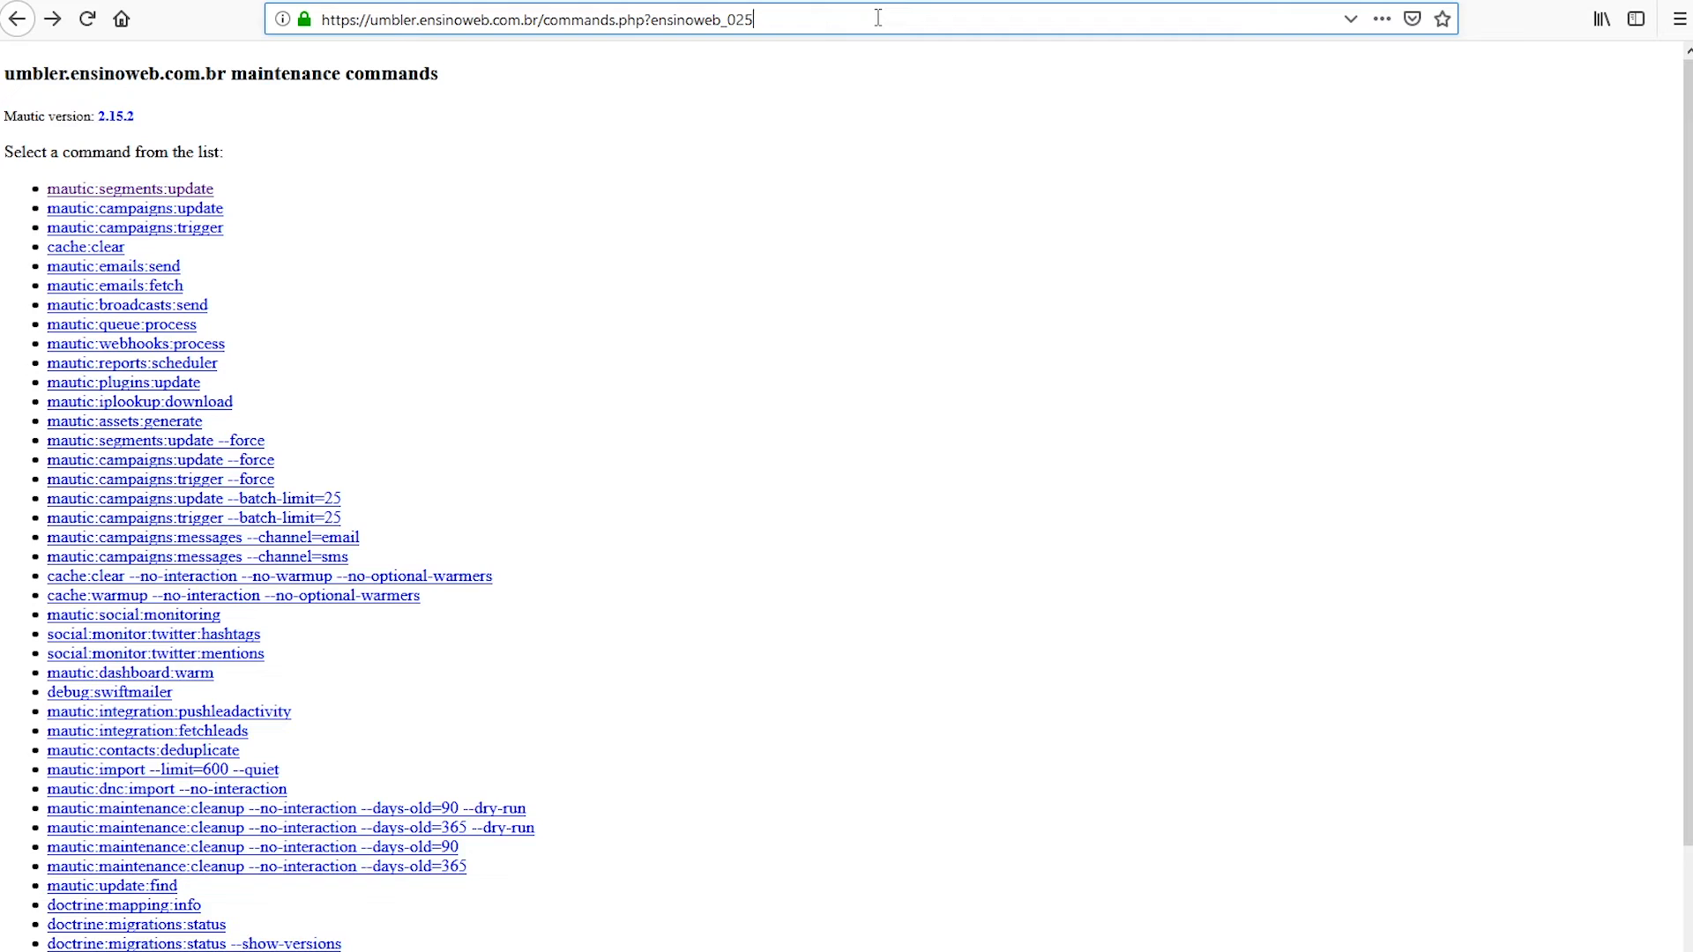
text(&)
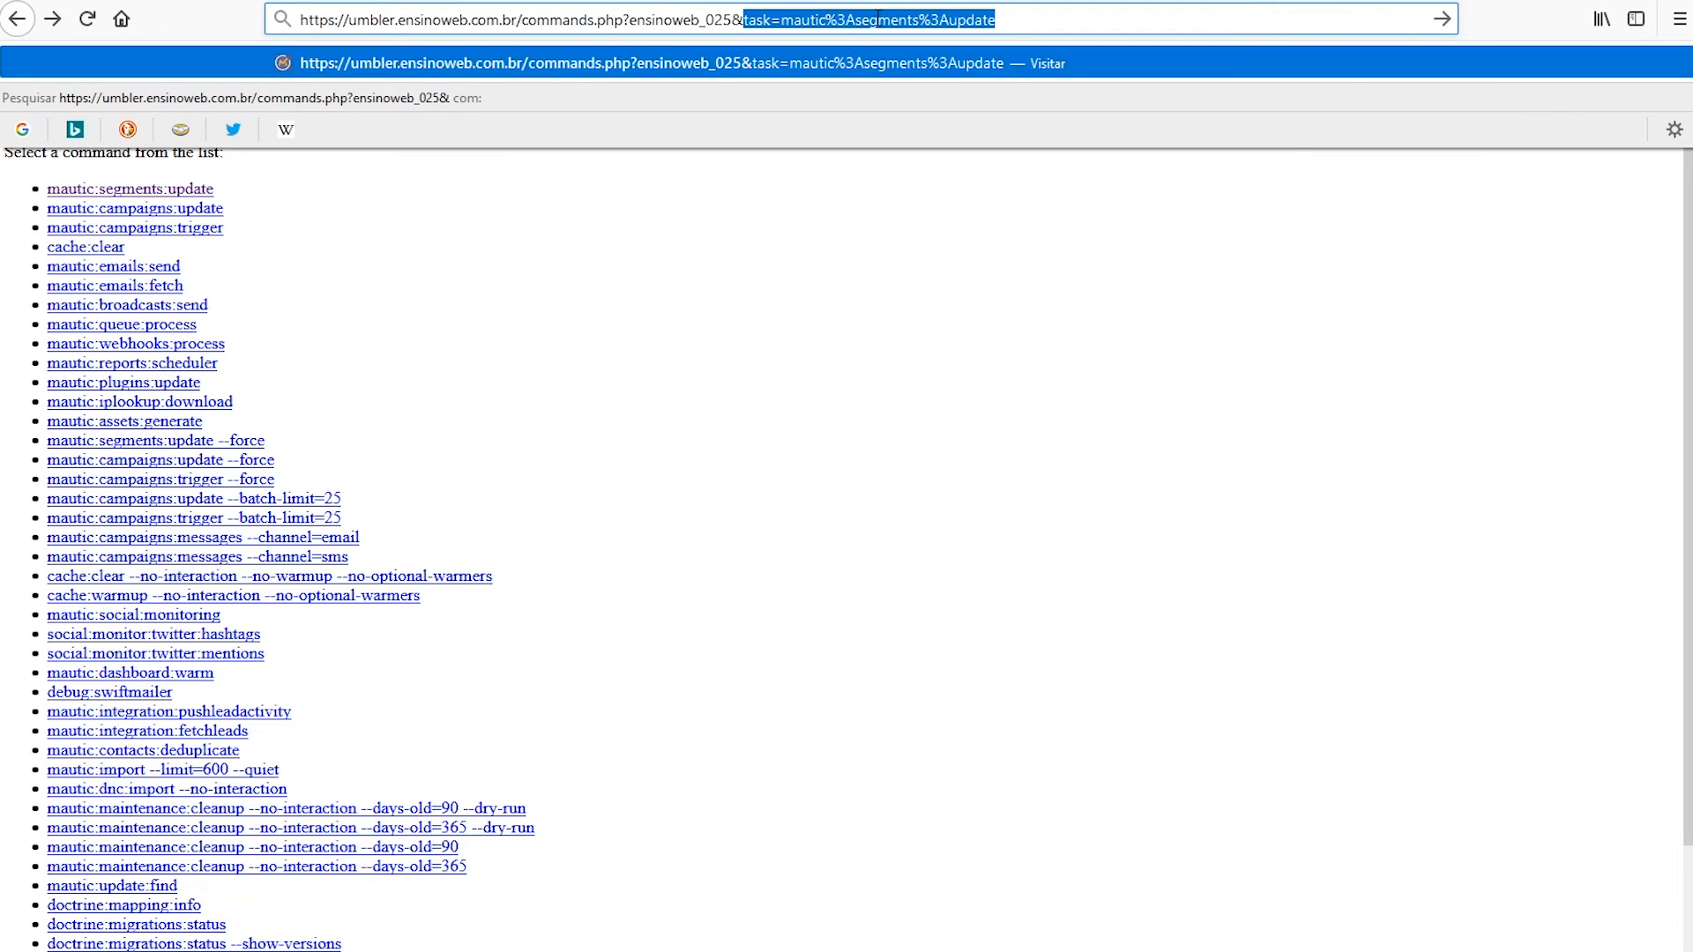
text(task=)
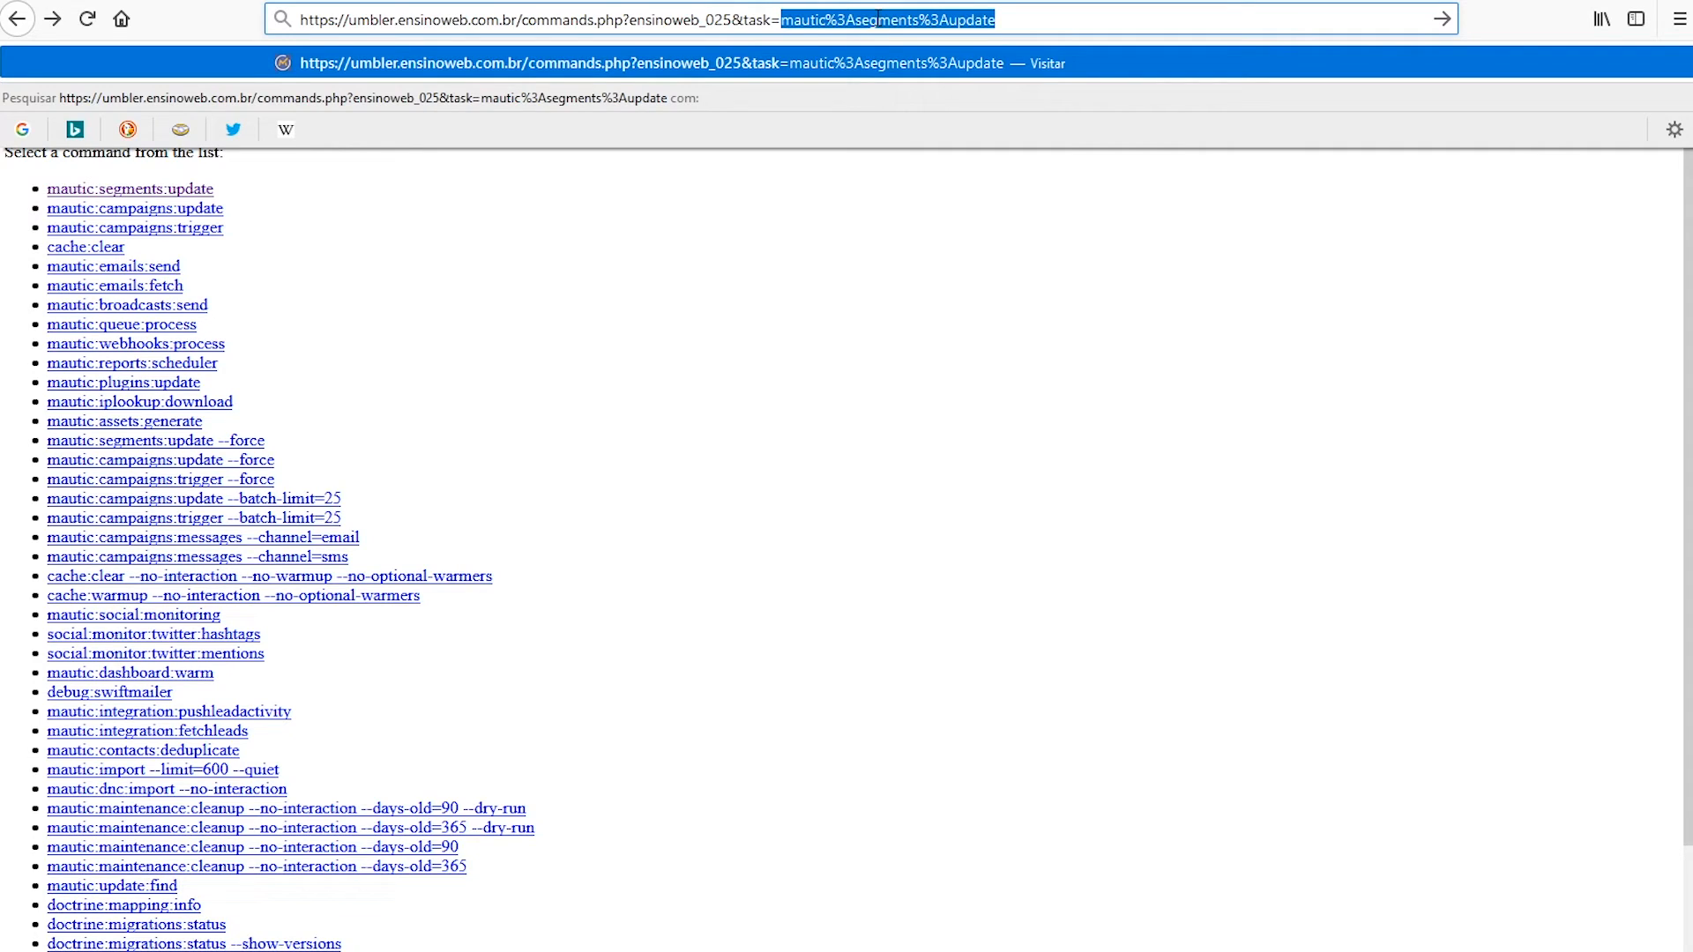
key(Return)
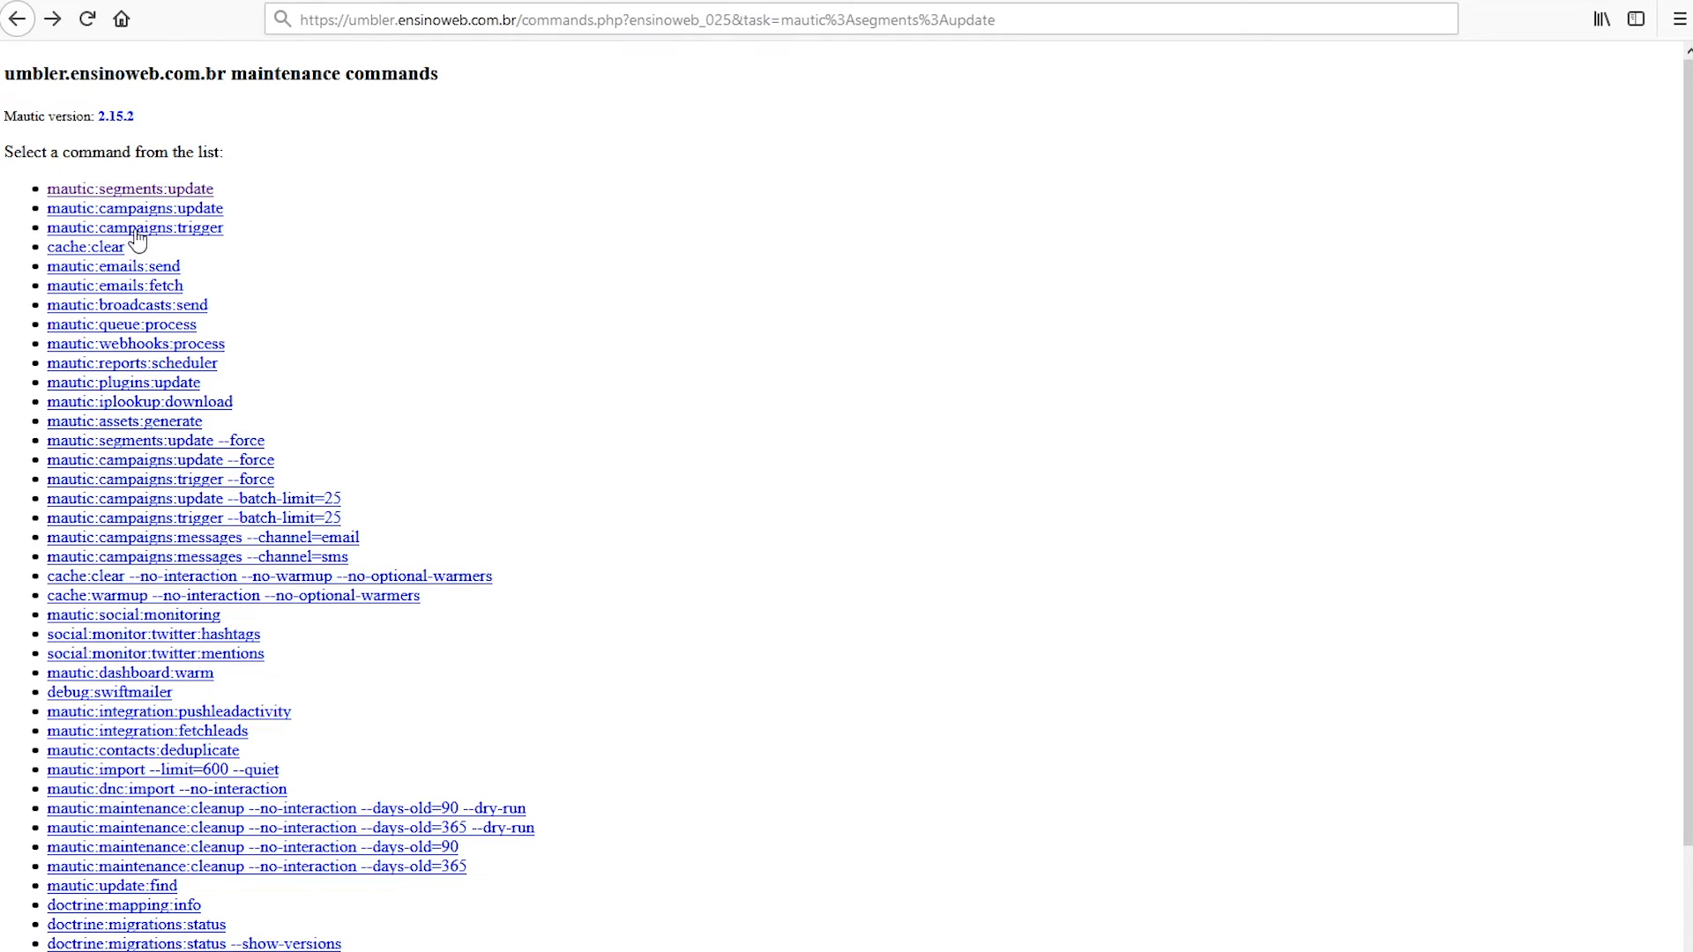
click(156, 207)
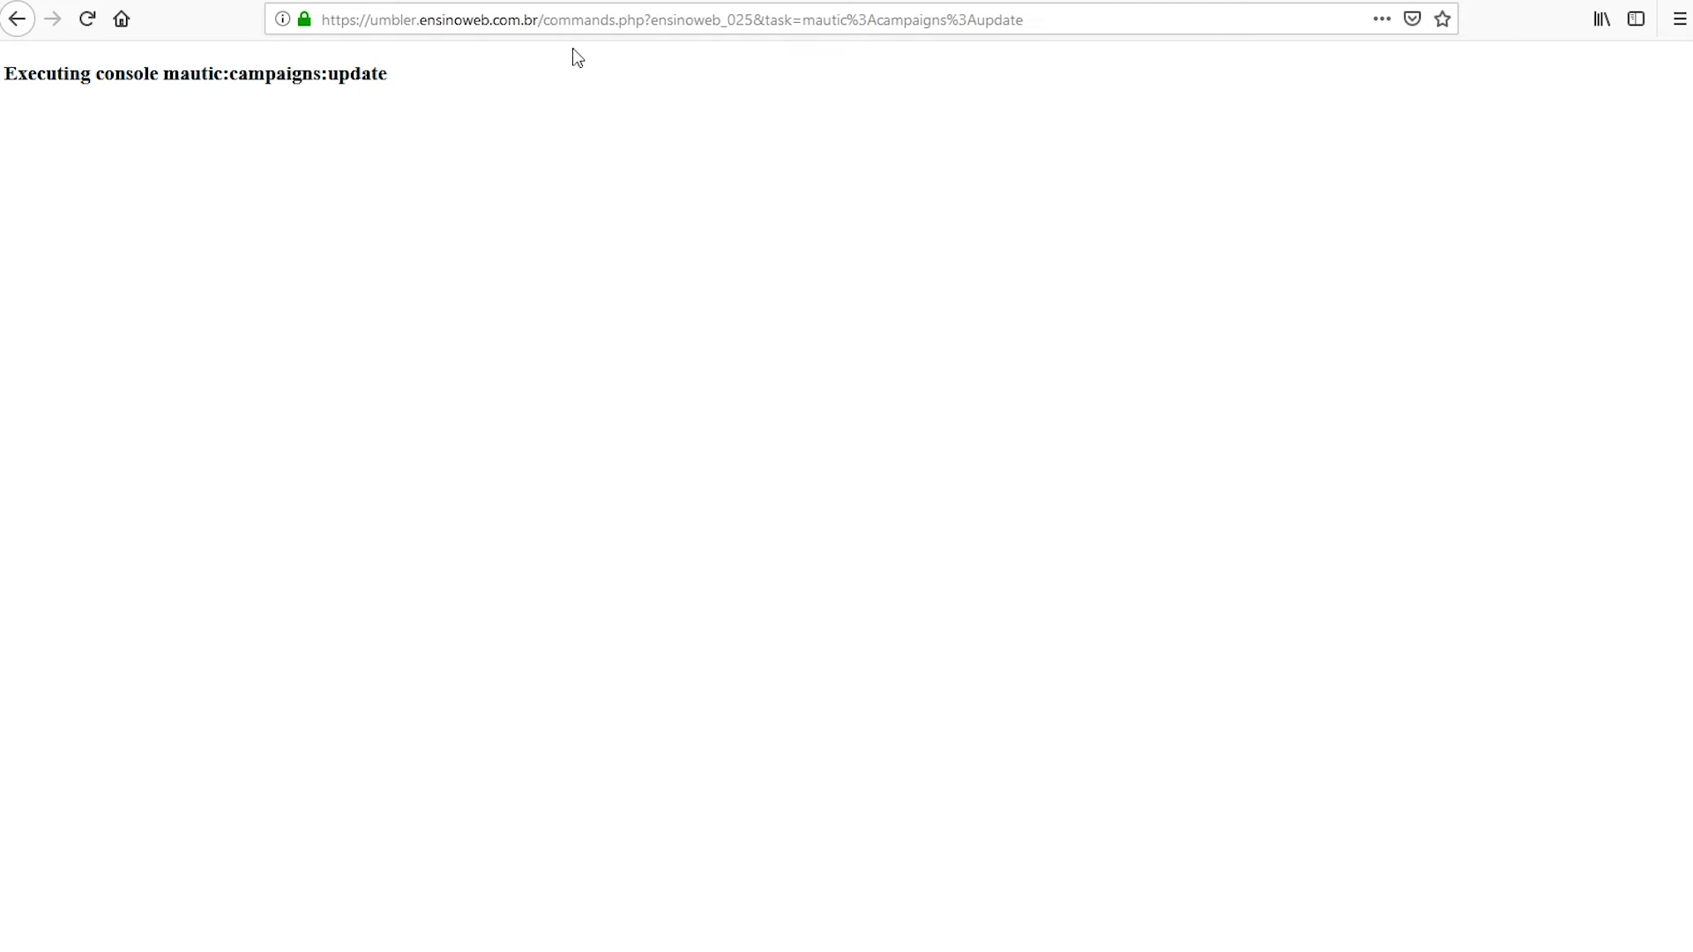
drag(659, 20, 278, 17)
click(1091, 15)
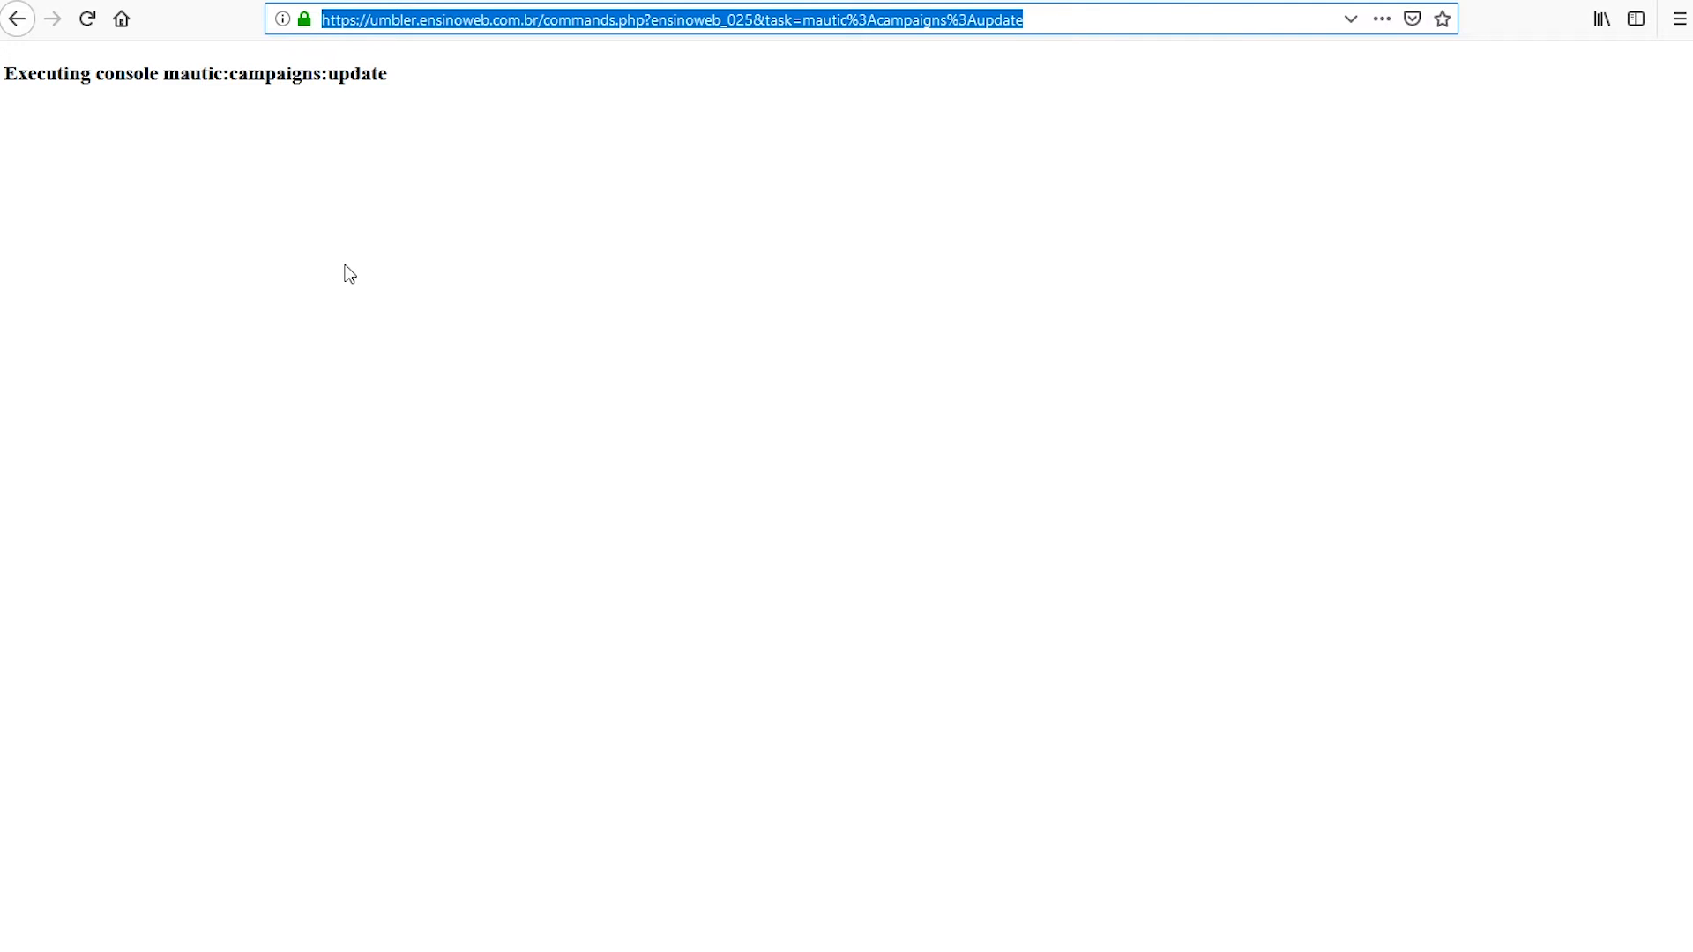
Return to the command list and trim commands.php from the address to load the site root.
click(21, 24)
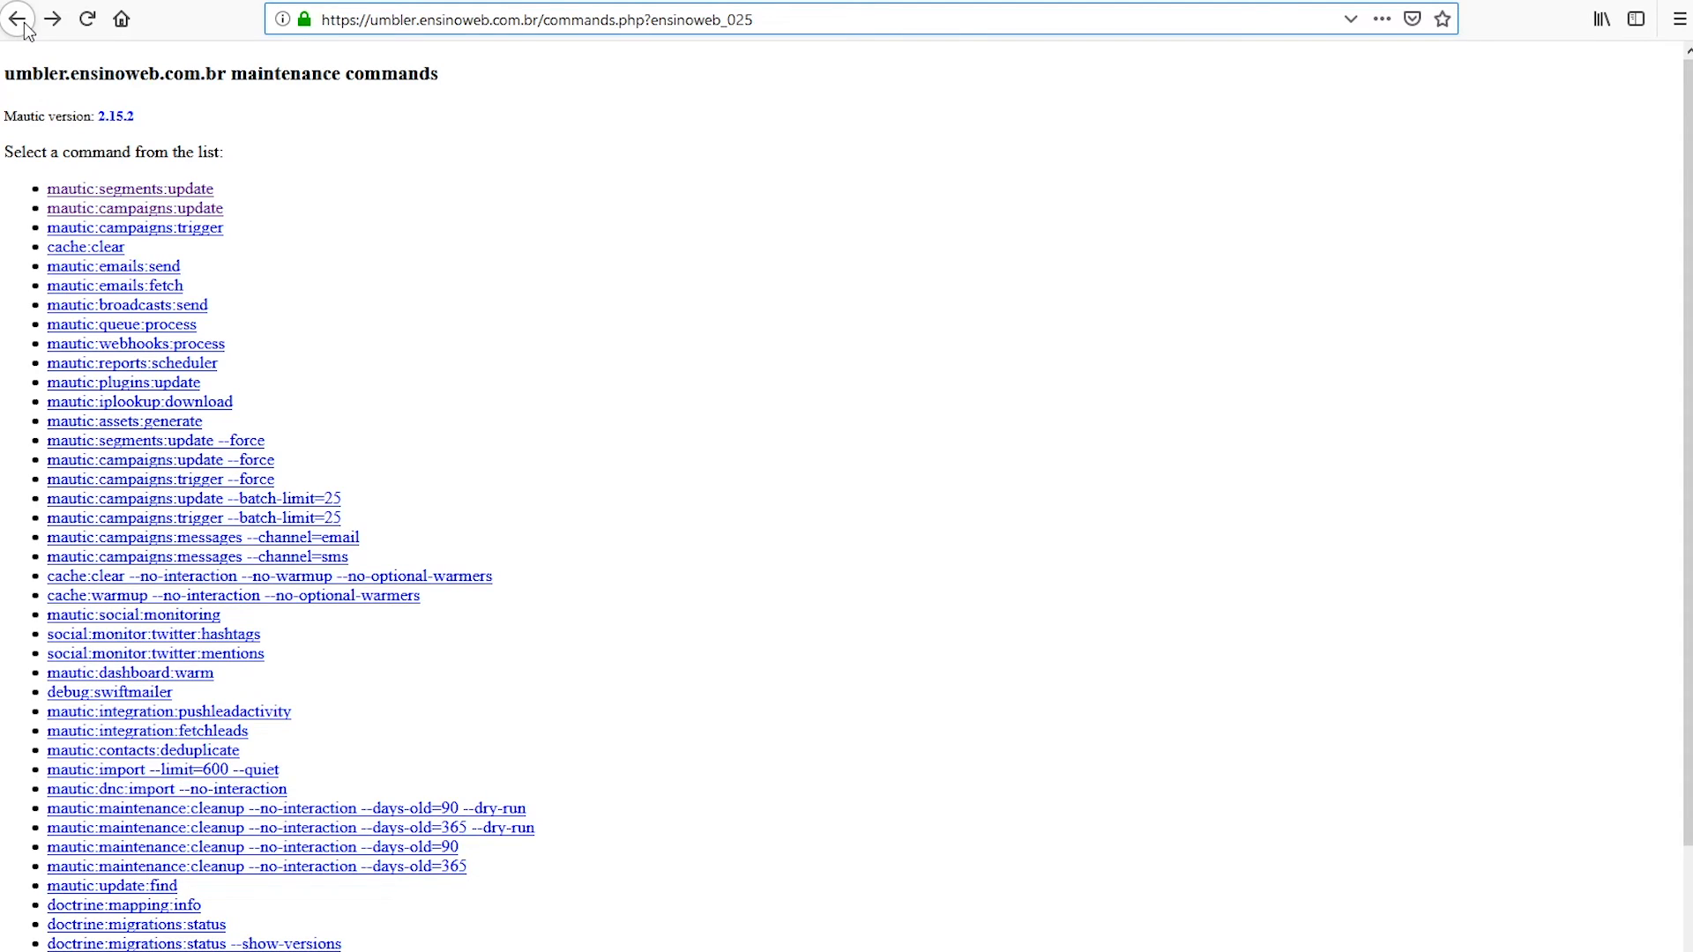
triple_click(607, 17)
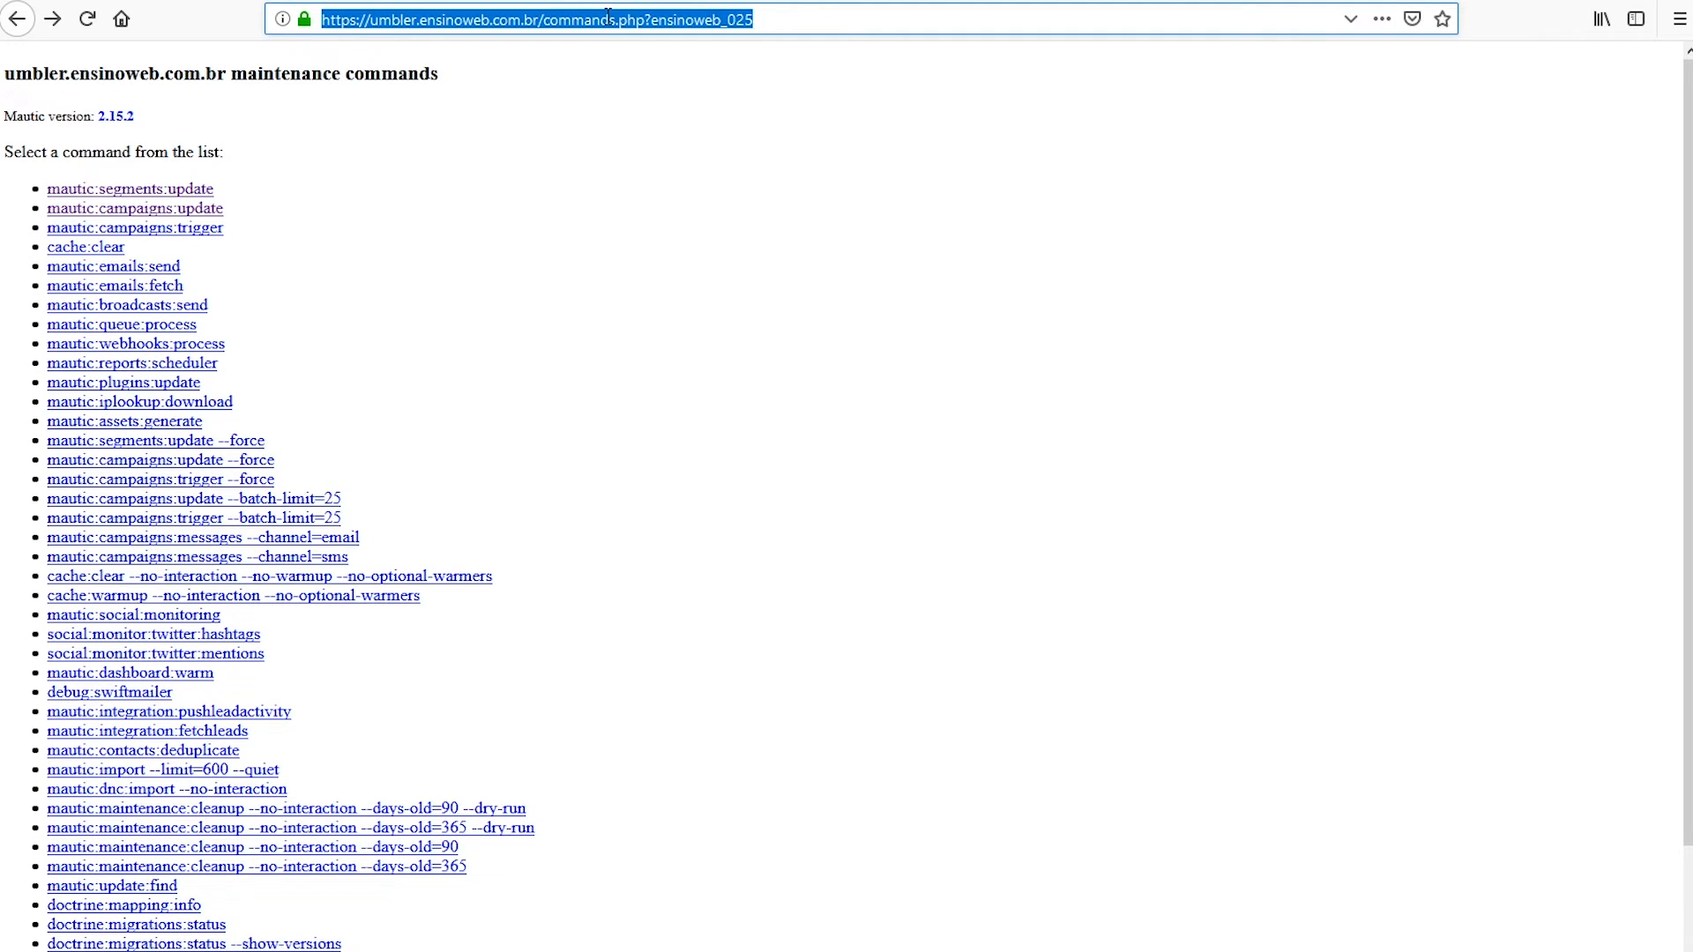
click(573, 19)
drag(543, 20, 792, 25)
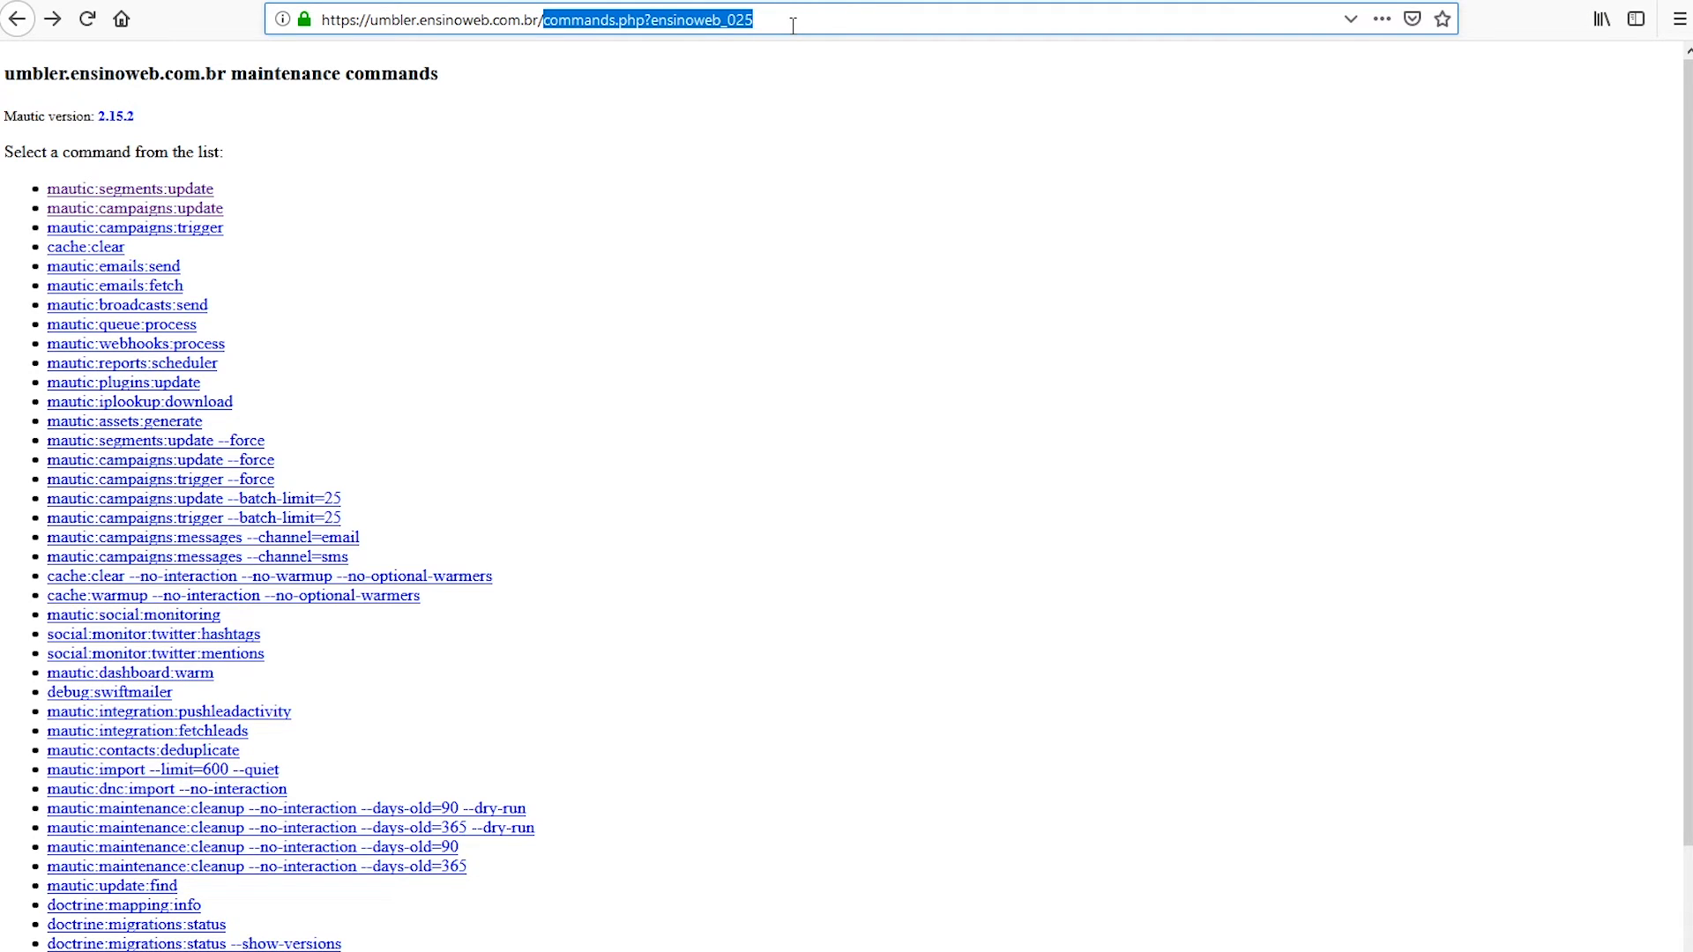
key(BackSpace)
key(Return)
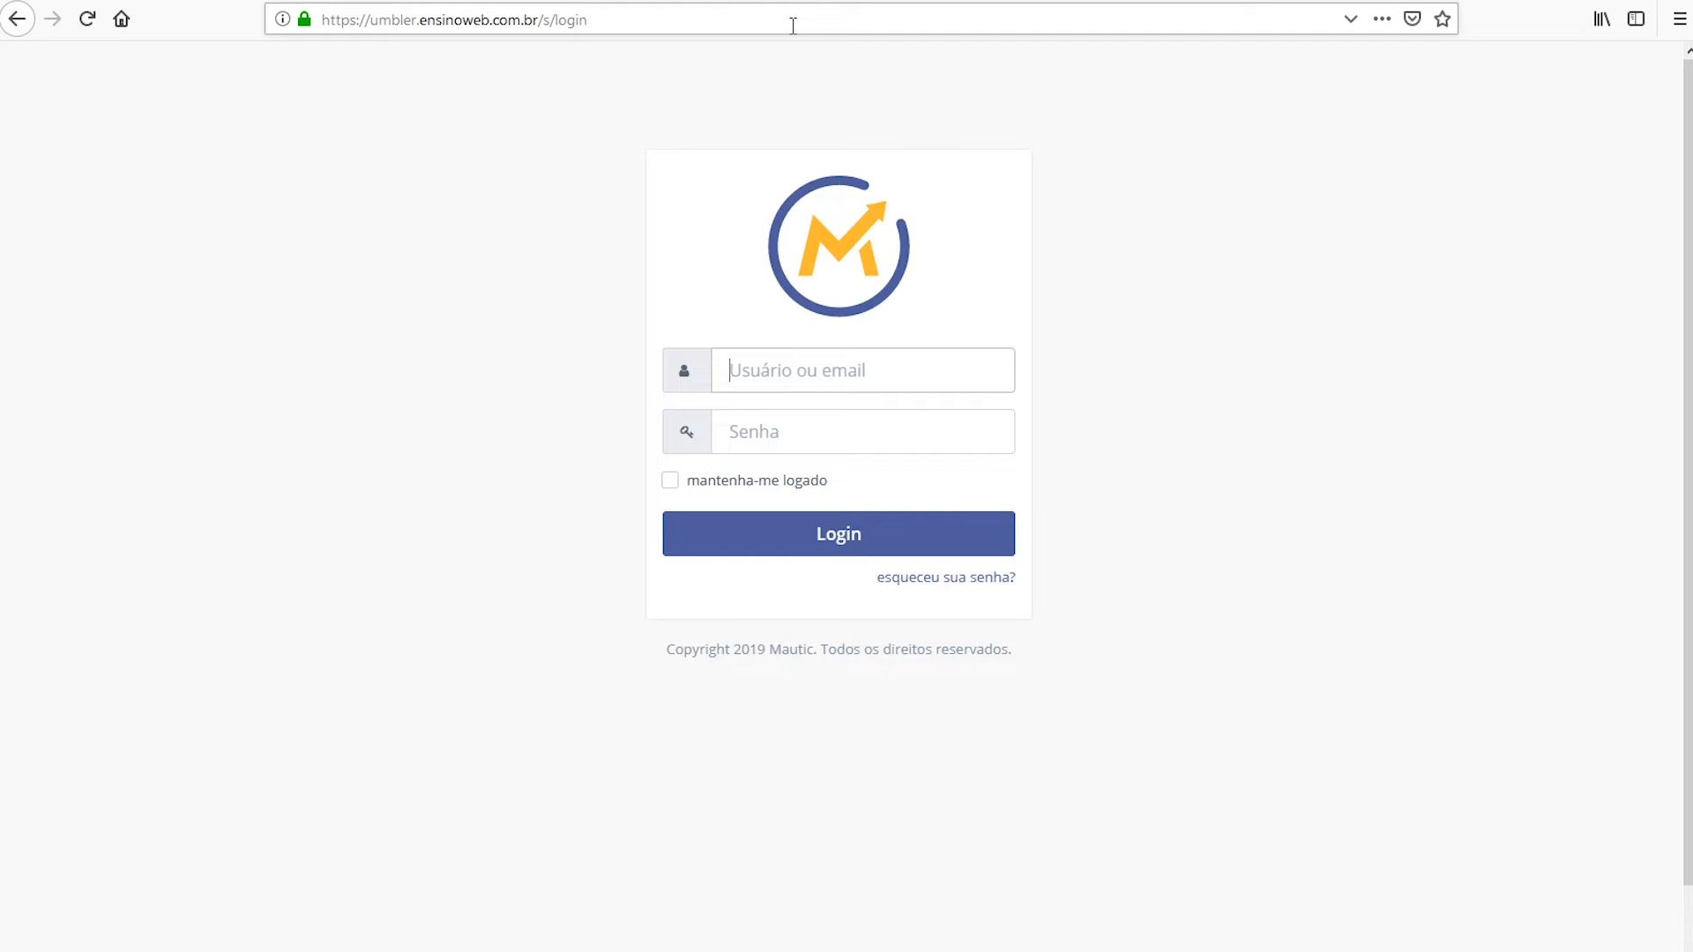
Log in with the account username and password, retrying after the error, and decline saving the login.
text(rafael)
key(Tab)
text(••••••••••••)
key(Return)
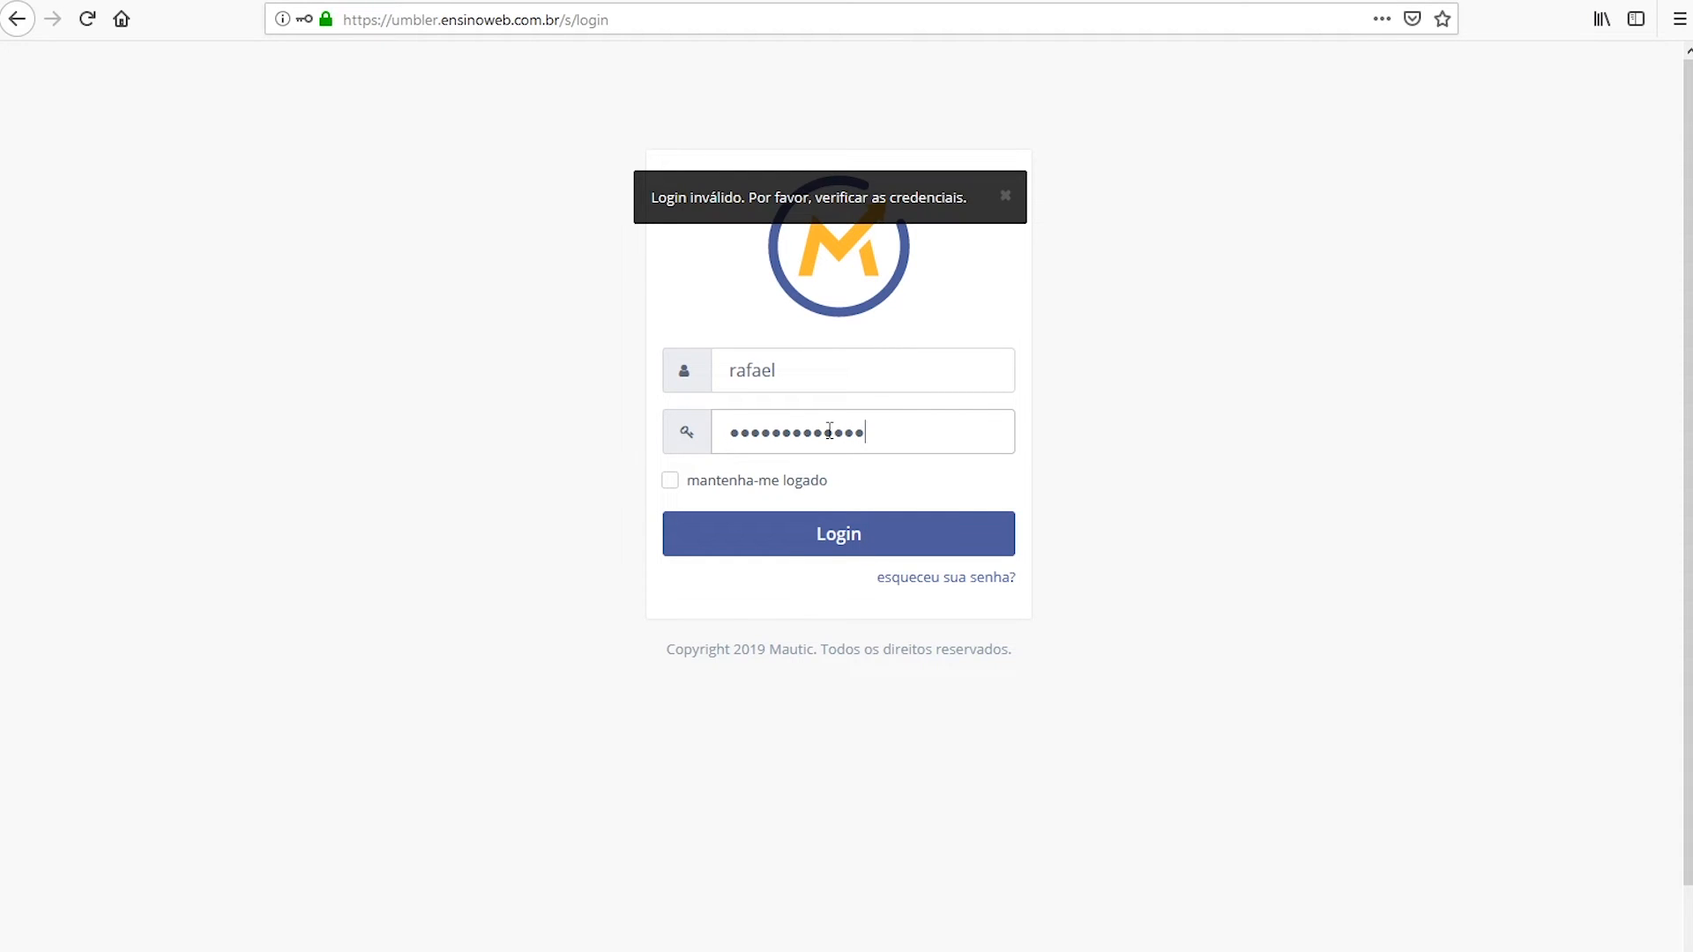
key(Return)
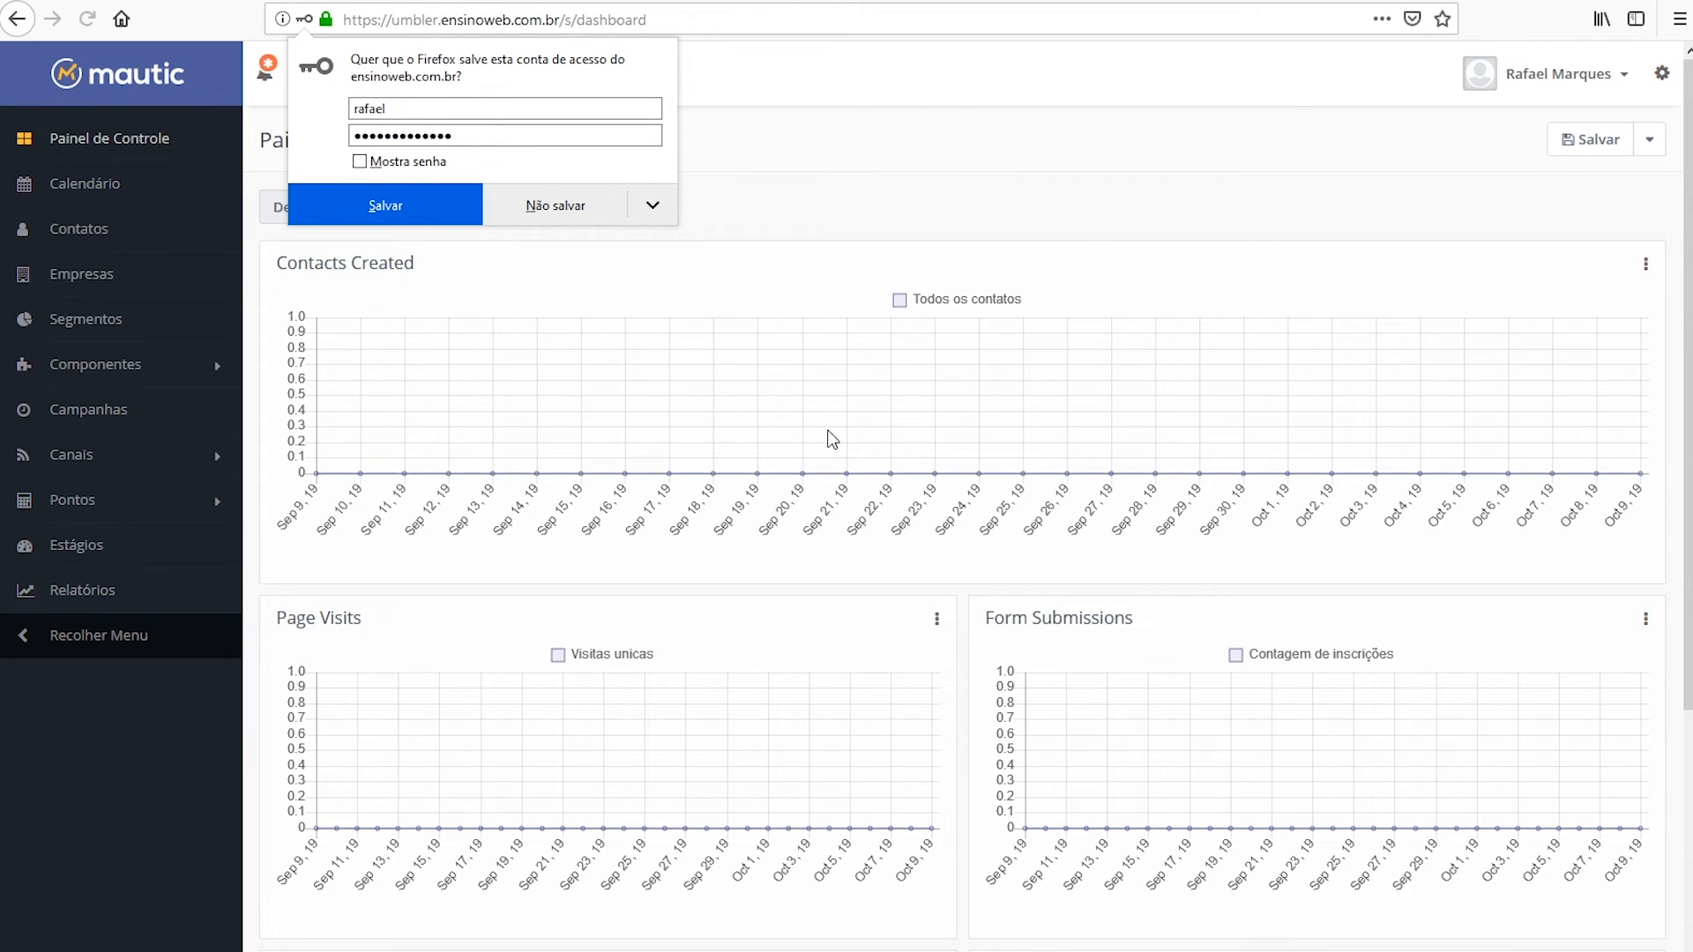
click(978, 240)
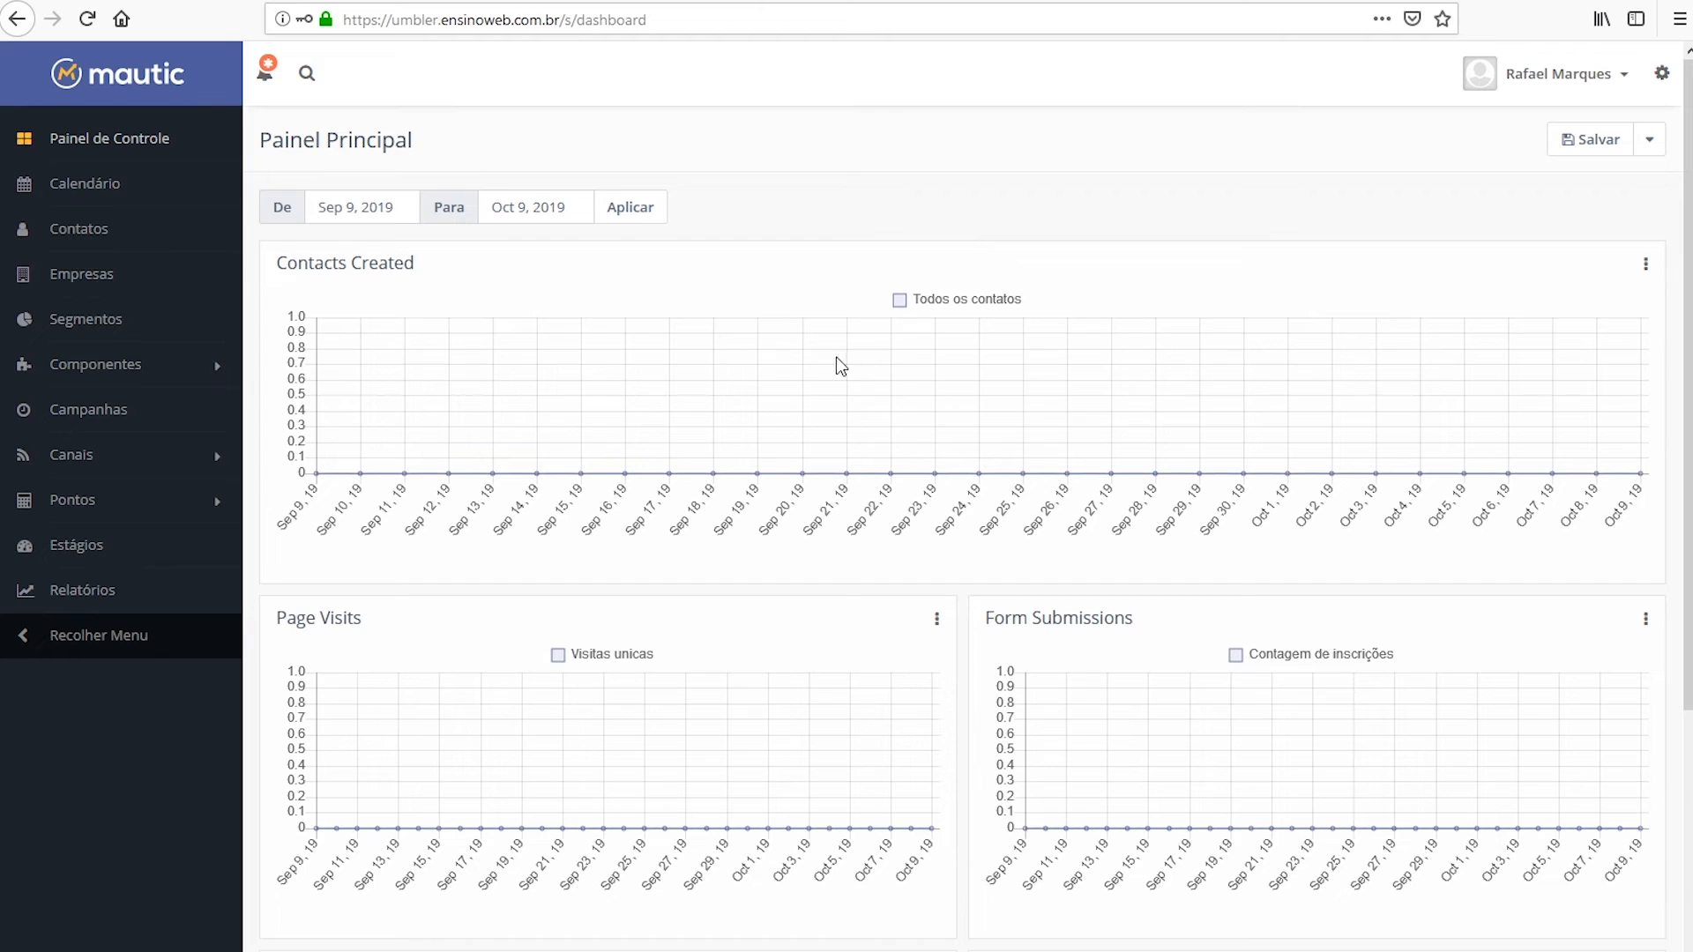
From Segmentos, create and save a new segment named 'Youtube Ensino Web'.
click(134, 325)
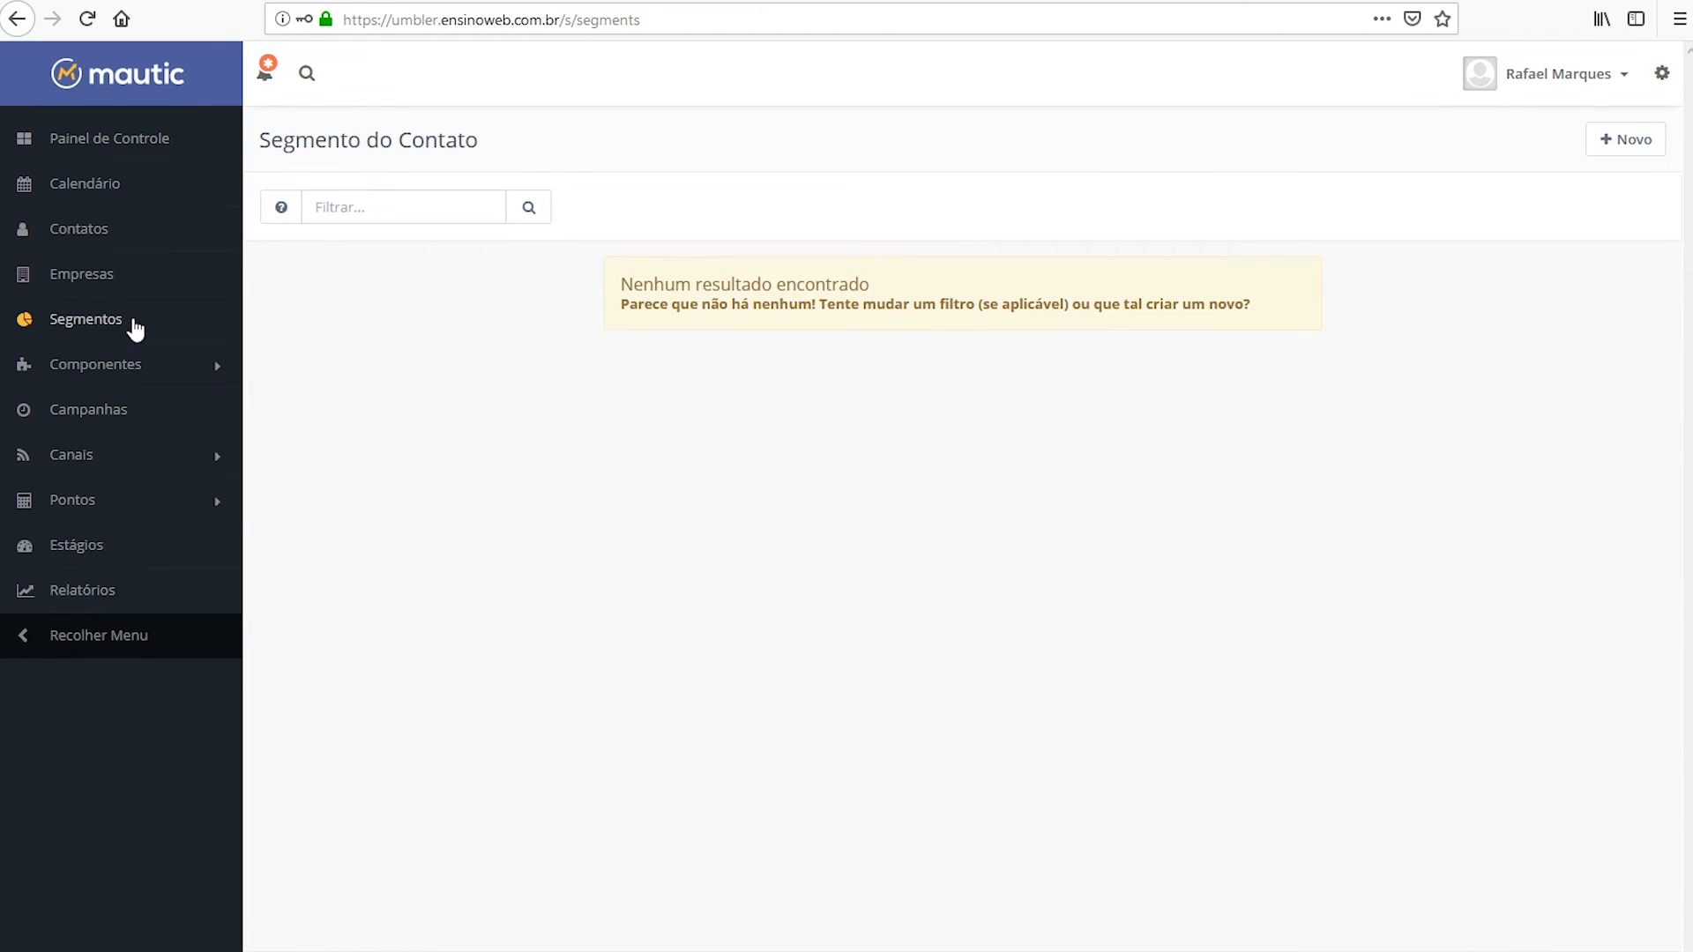
click(1615, 143)
text(Ensin)
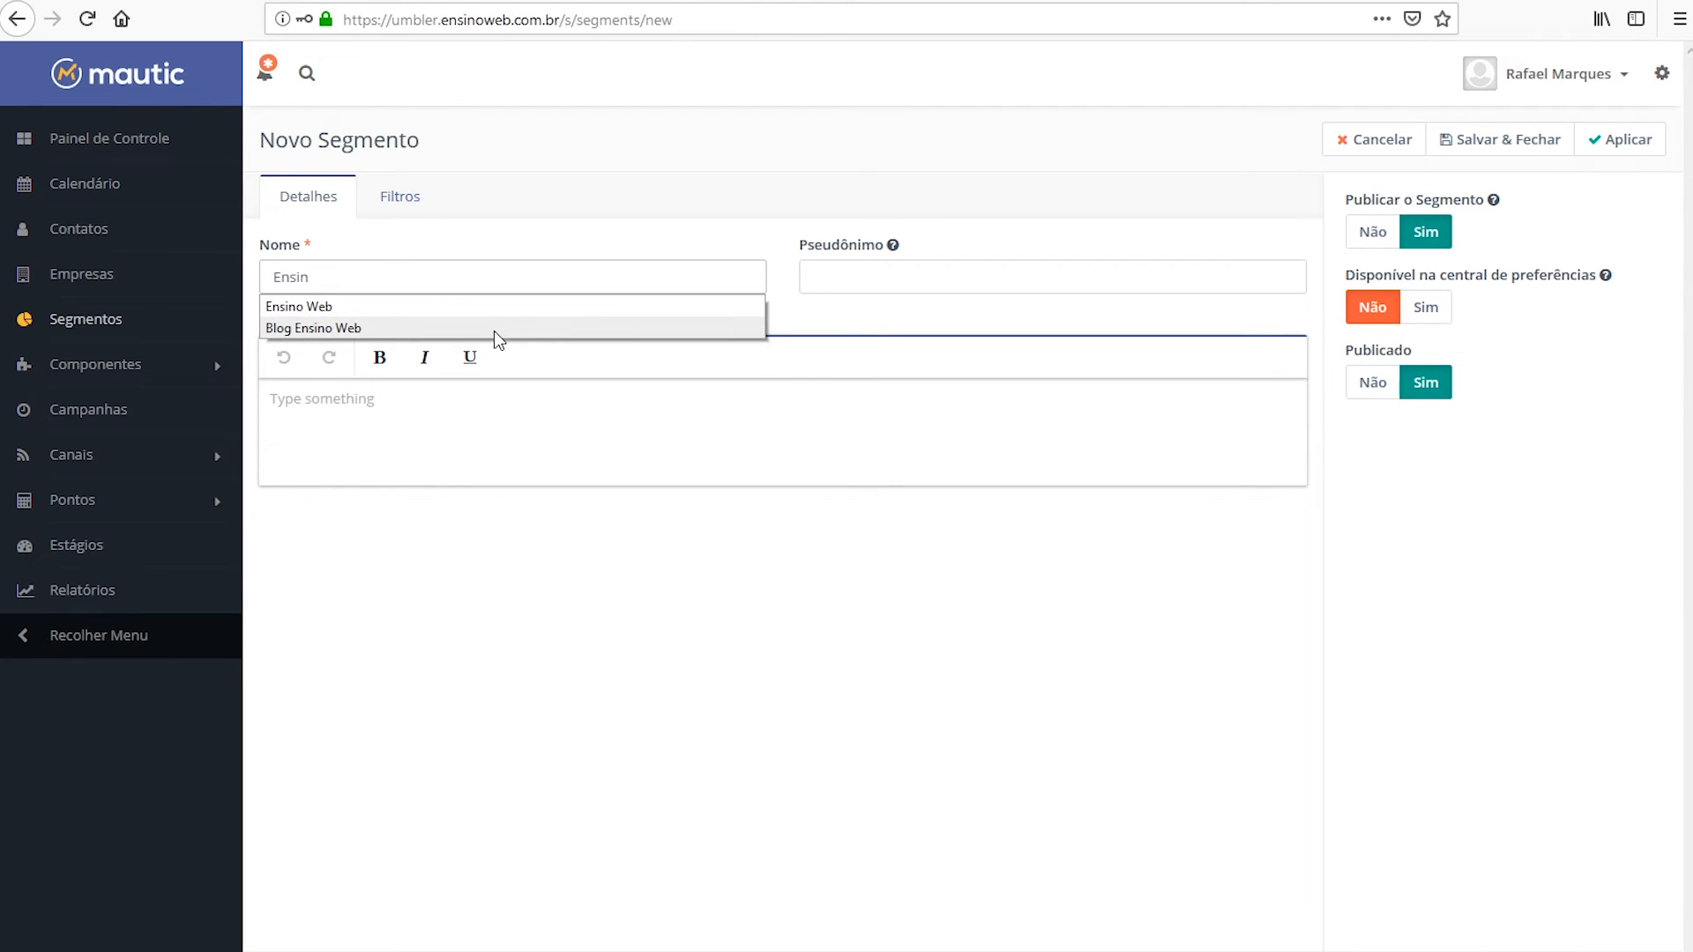
click(495, 328)
drag(303, 278, 245, 281)
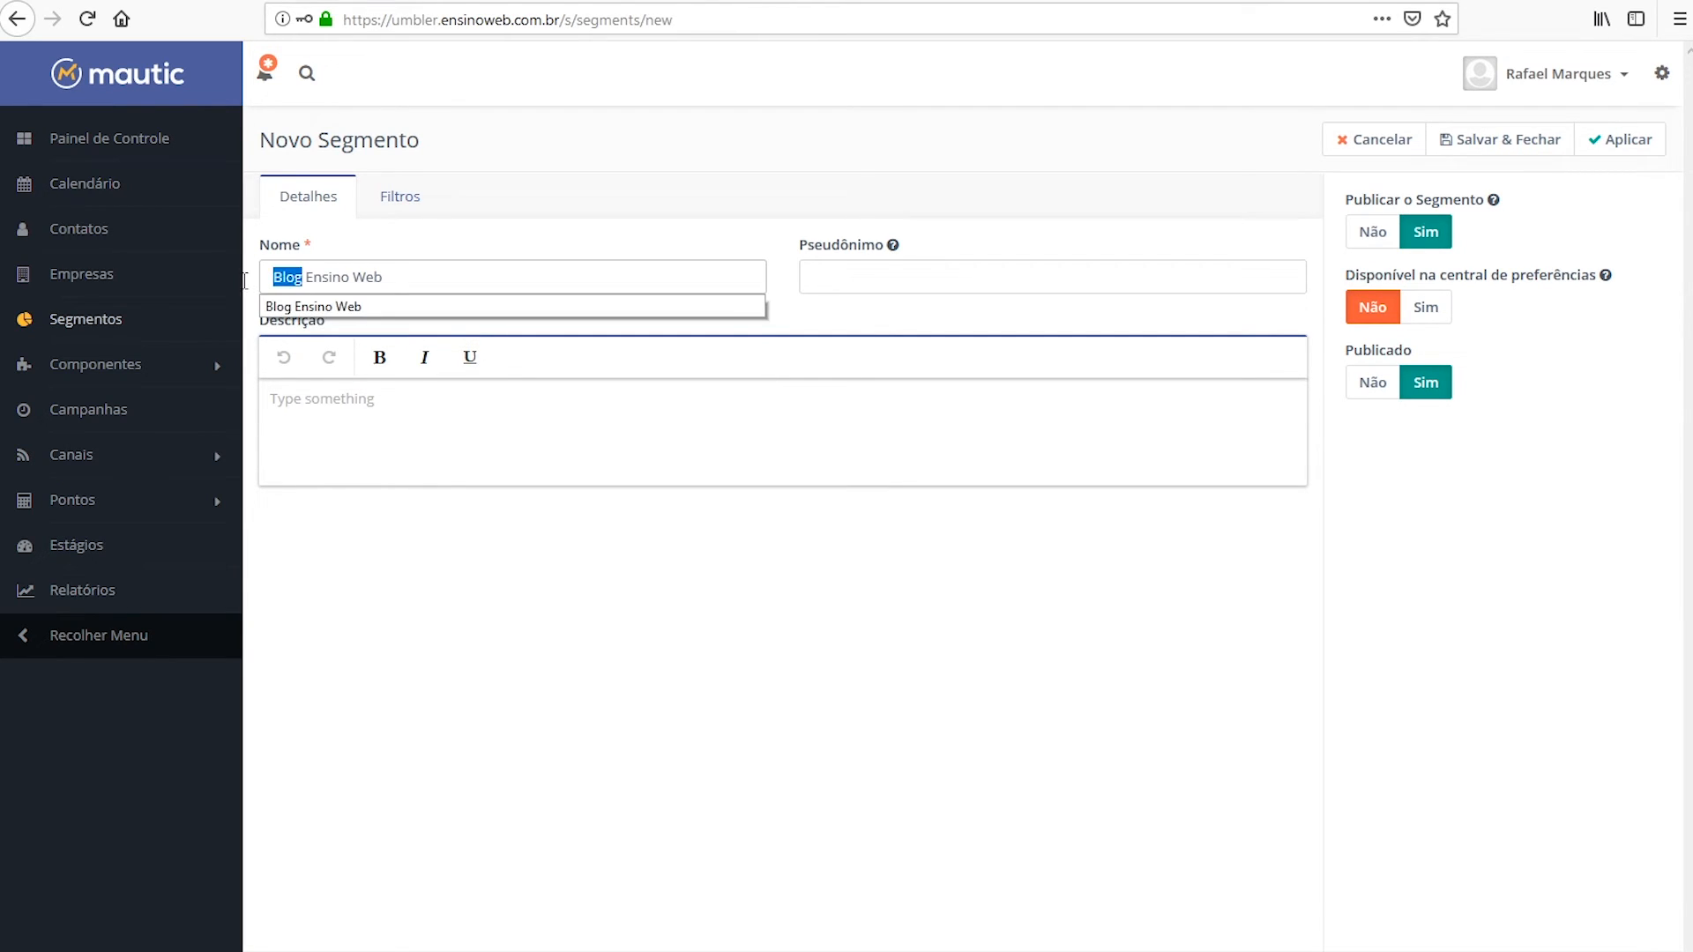
key(BackSpace)
text(Youtube)
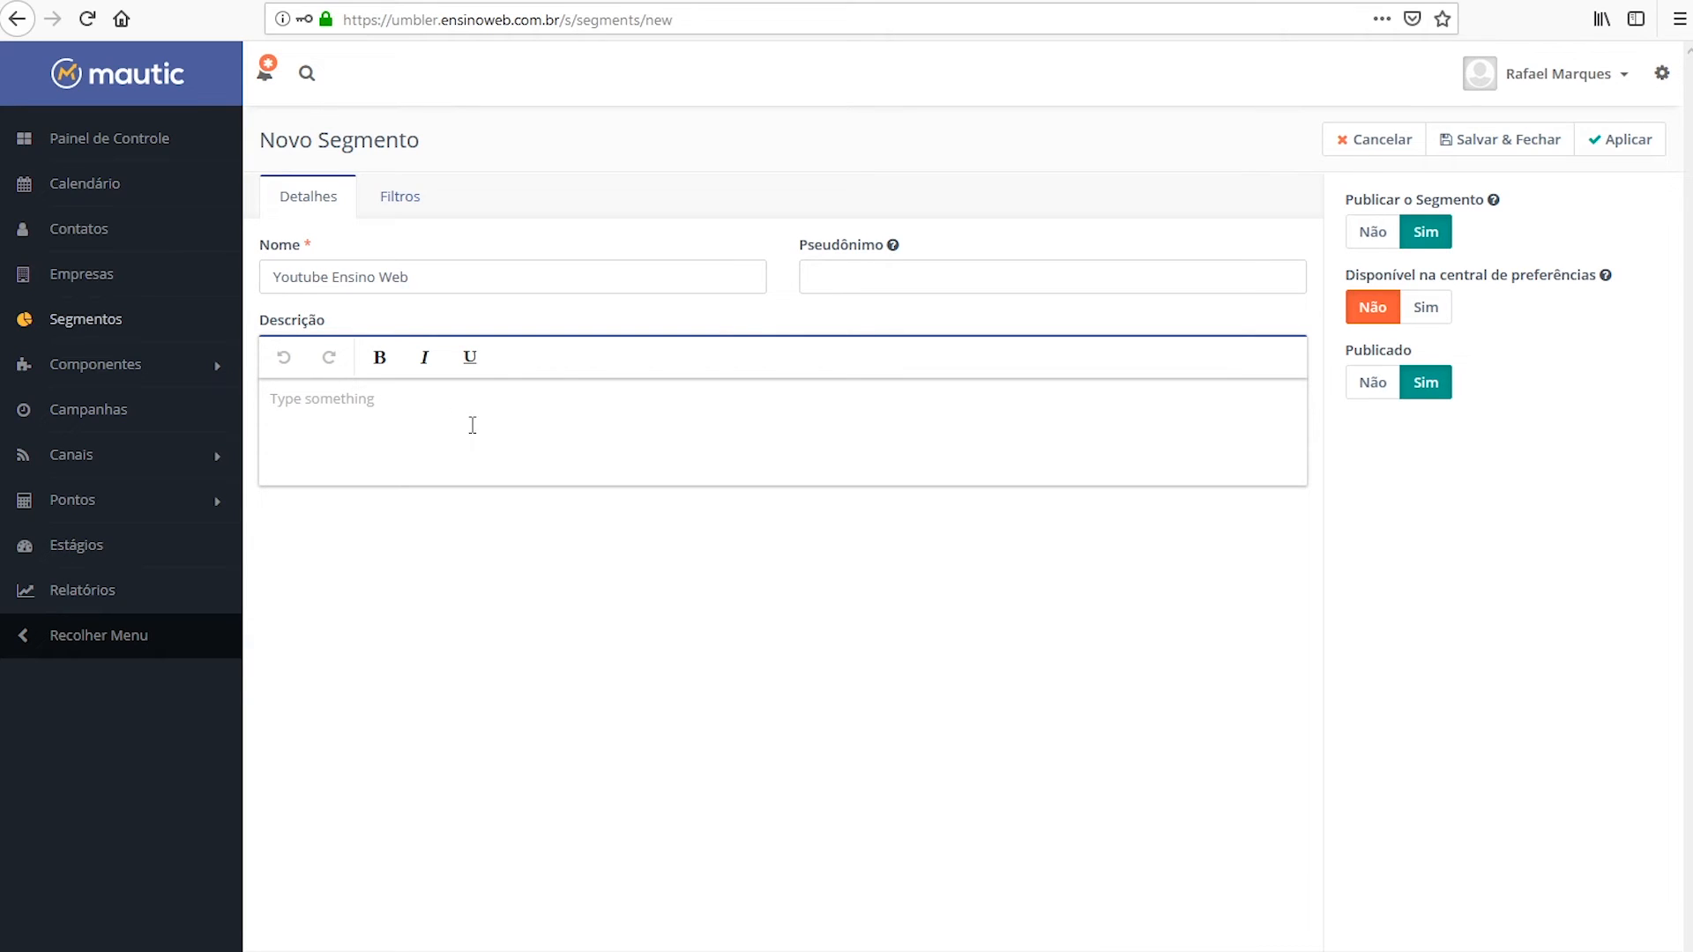
click(1490, 147)
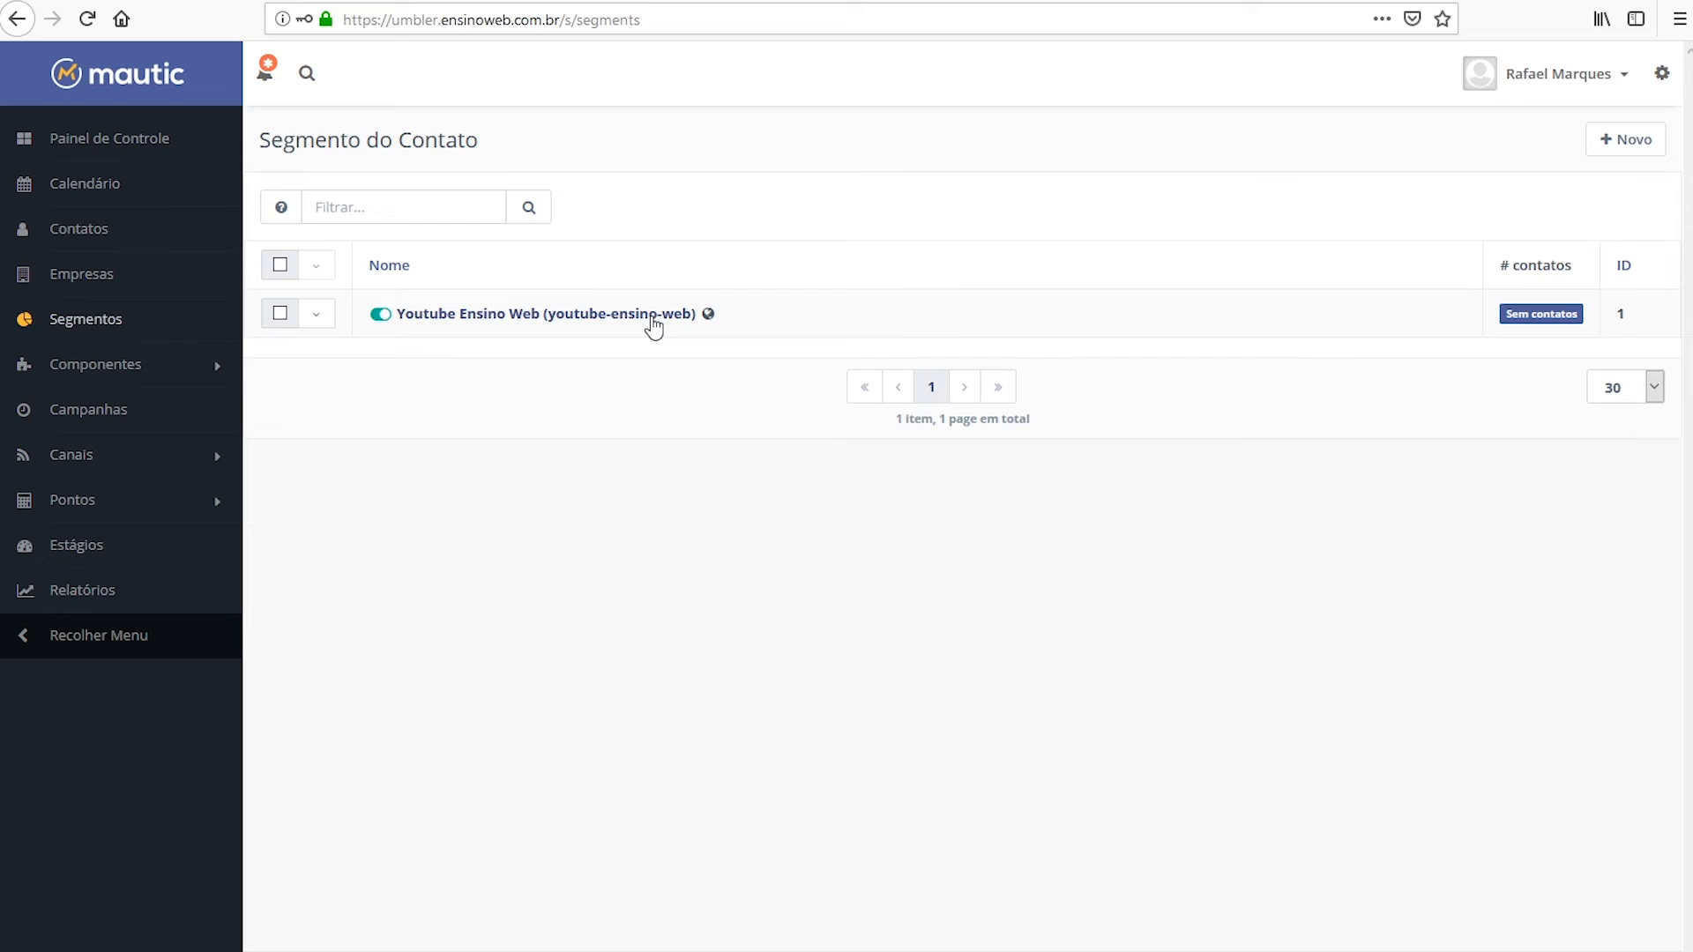
Paste the commands.php URL into the address bar and load the maintenance commands page.
click(747, 16)
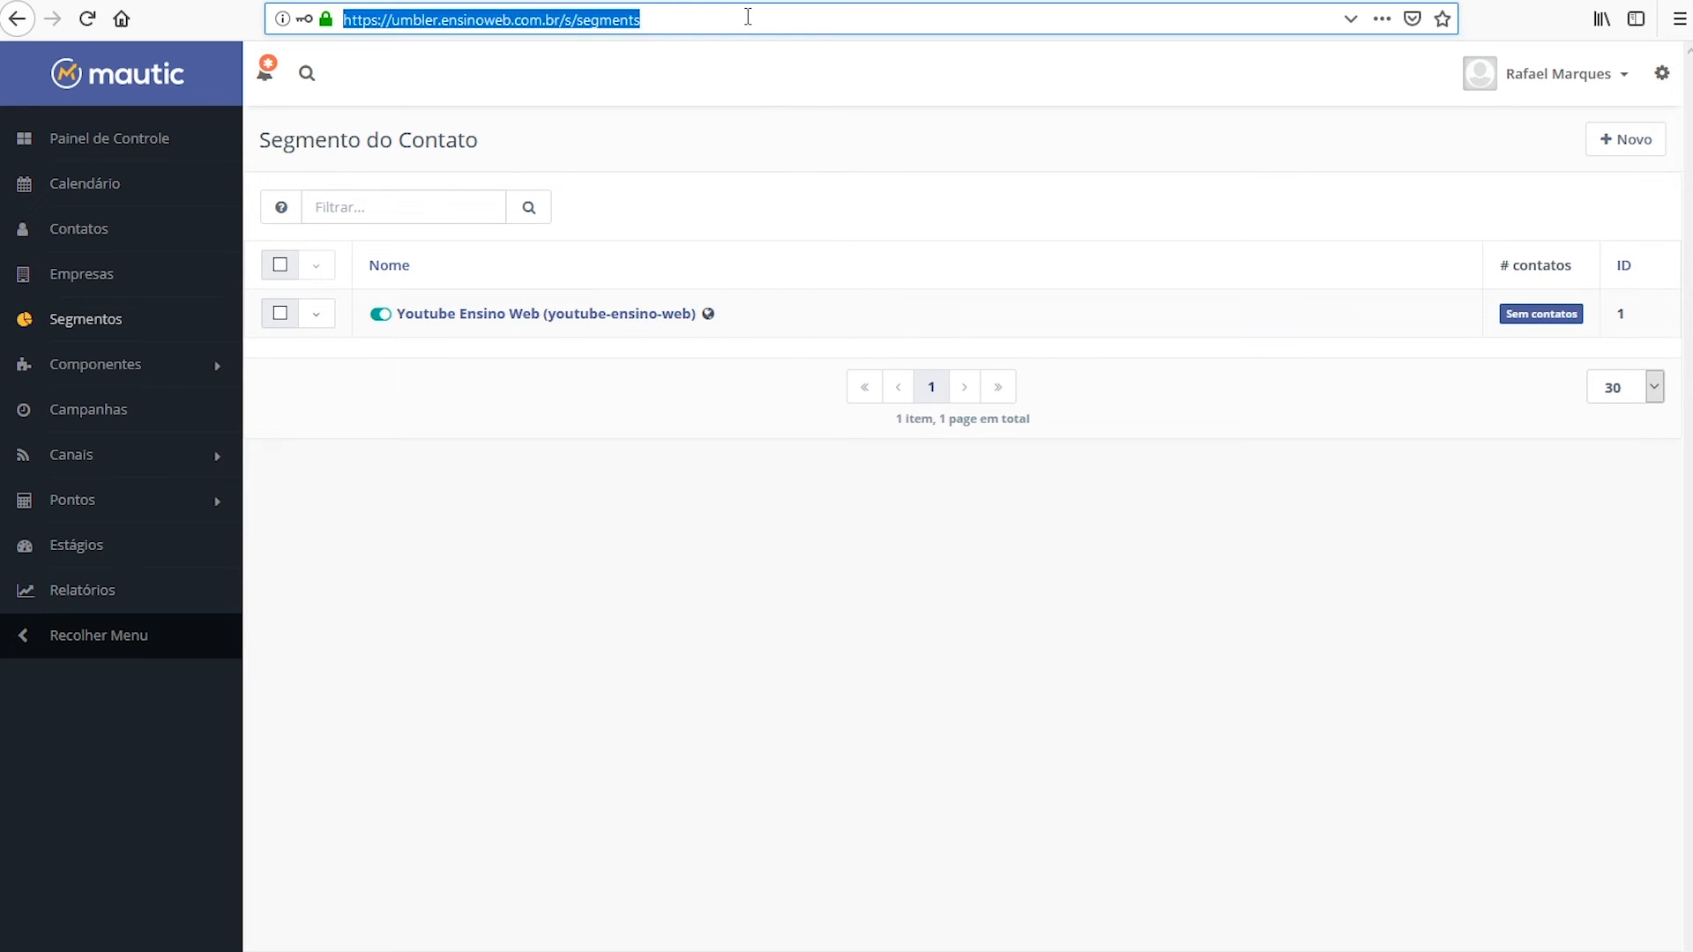
key(Return)
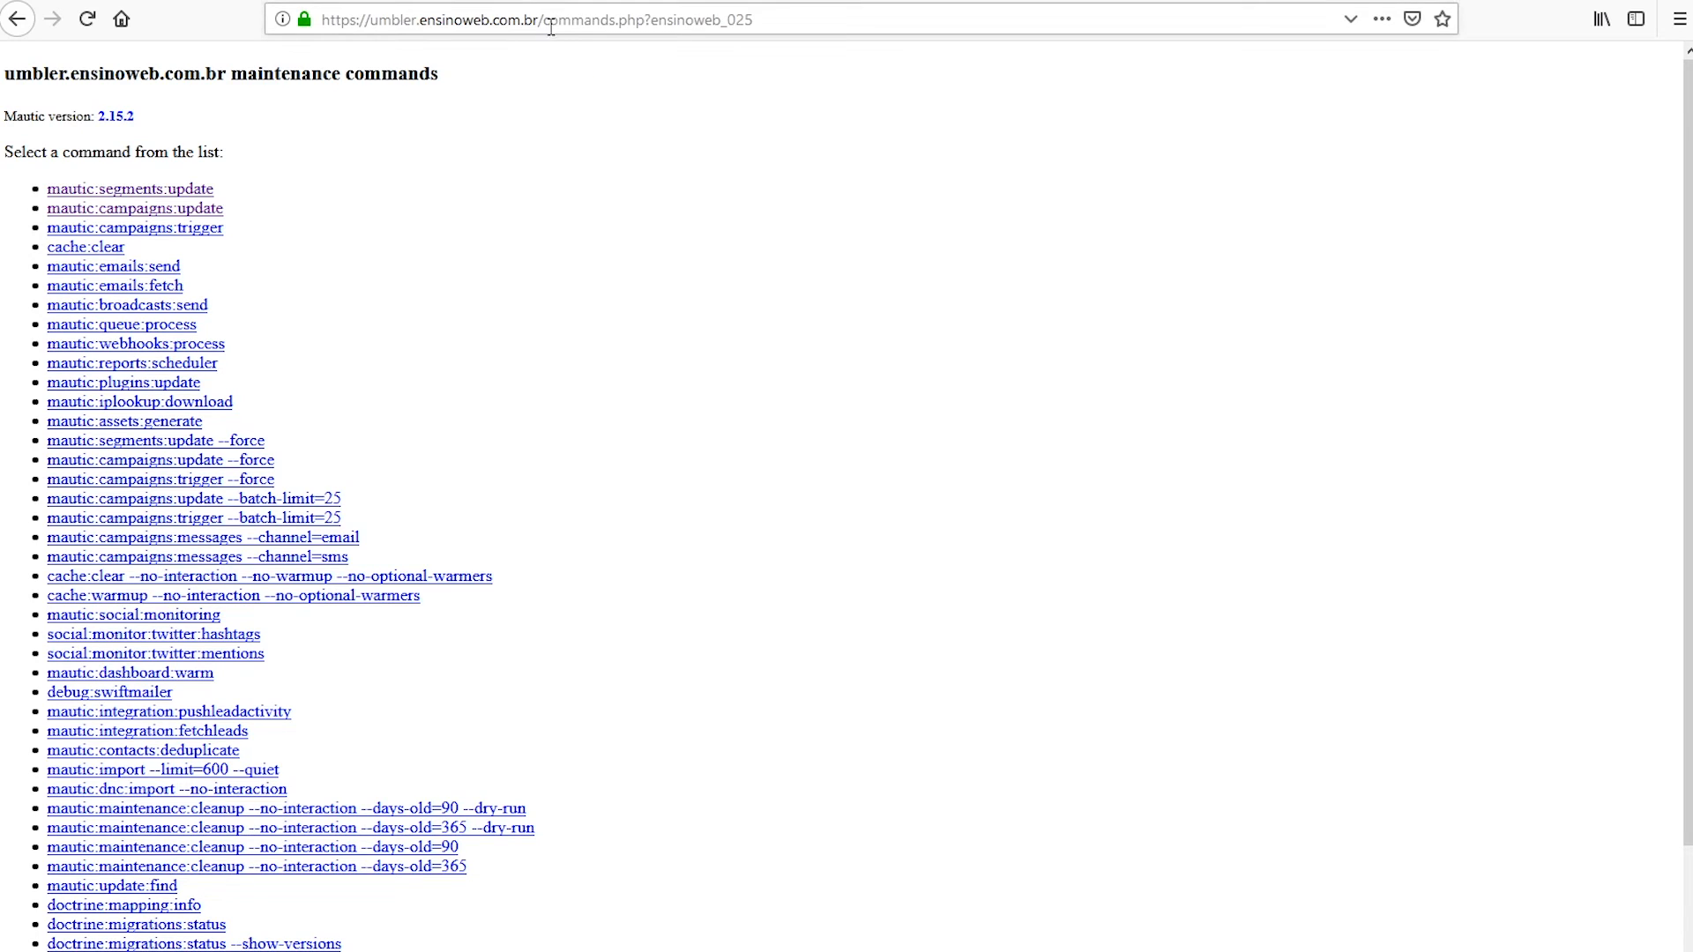
drag(550, 19, 683, 15)
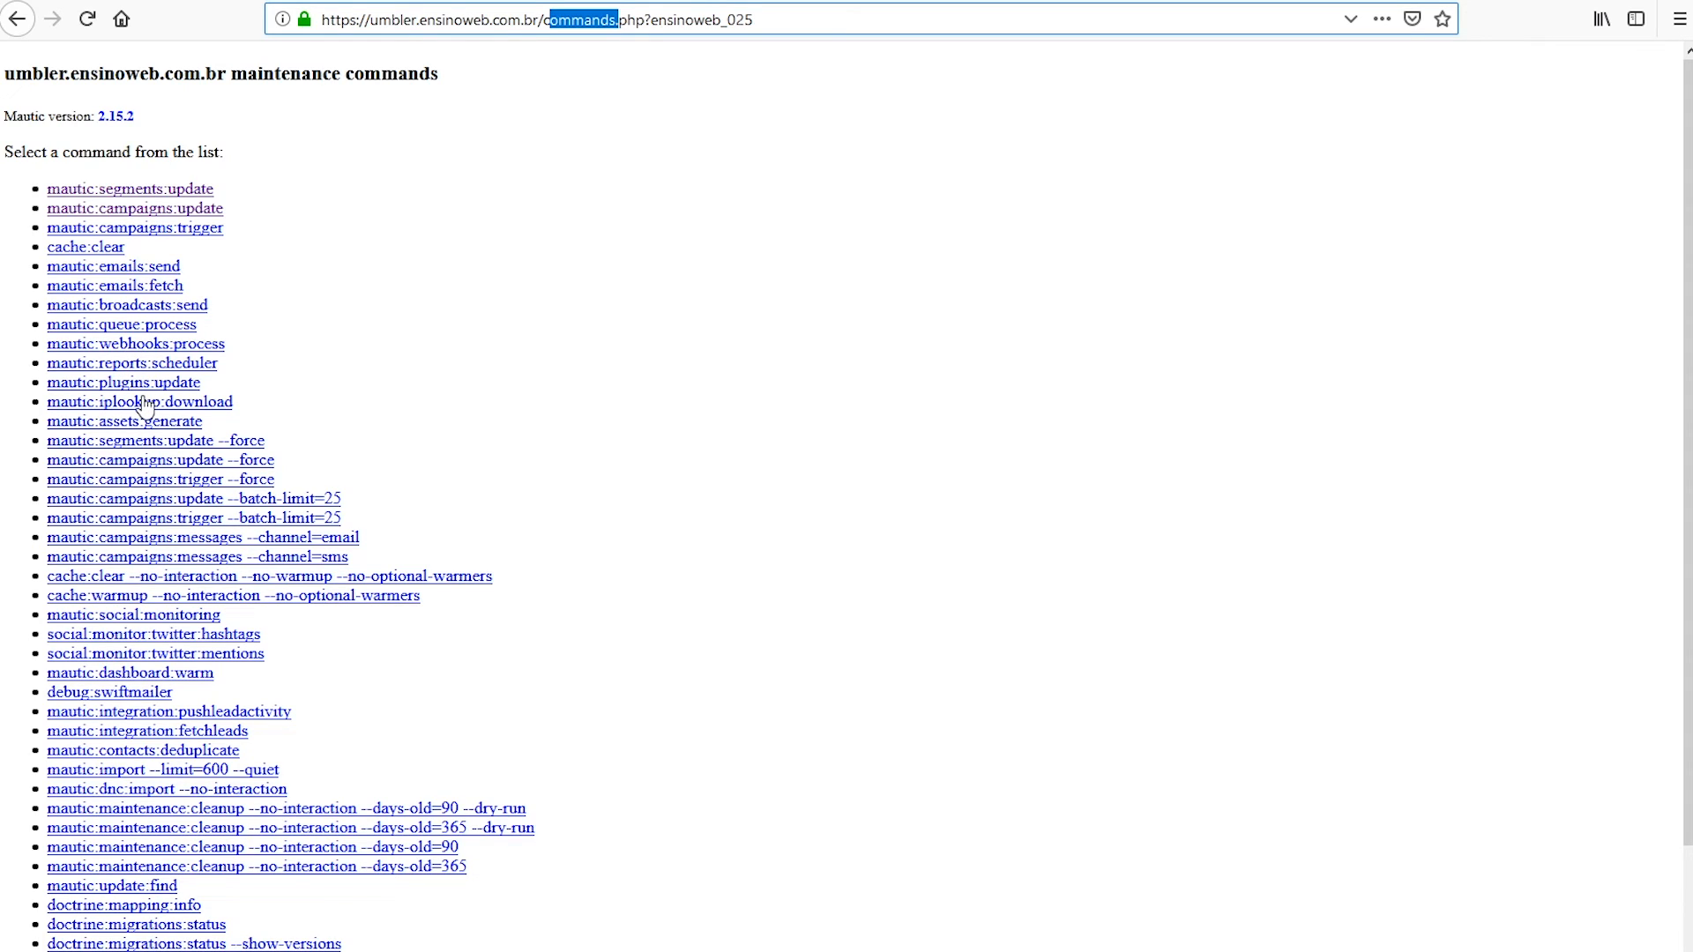
Run mautic:segments:update and review the output rebuilding segment 1 with 0 leads.
click(137, 190)
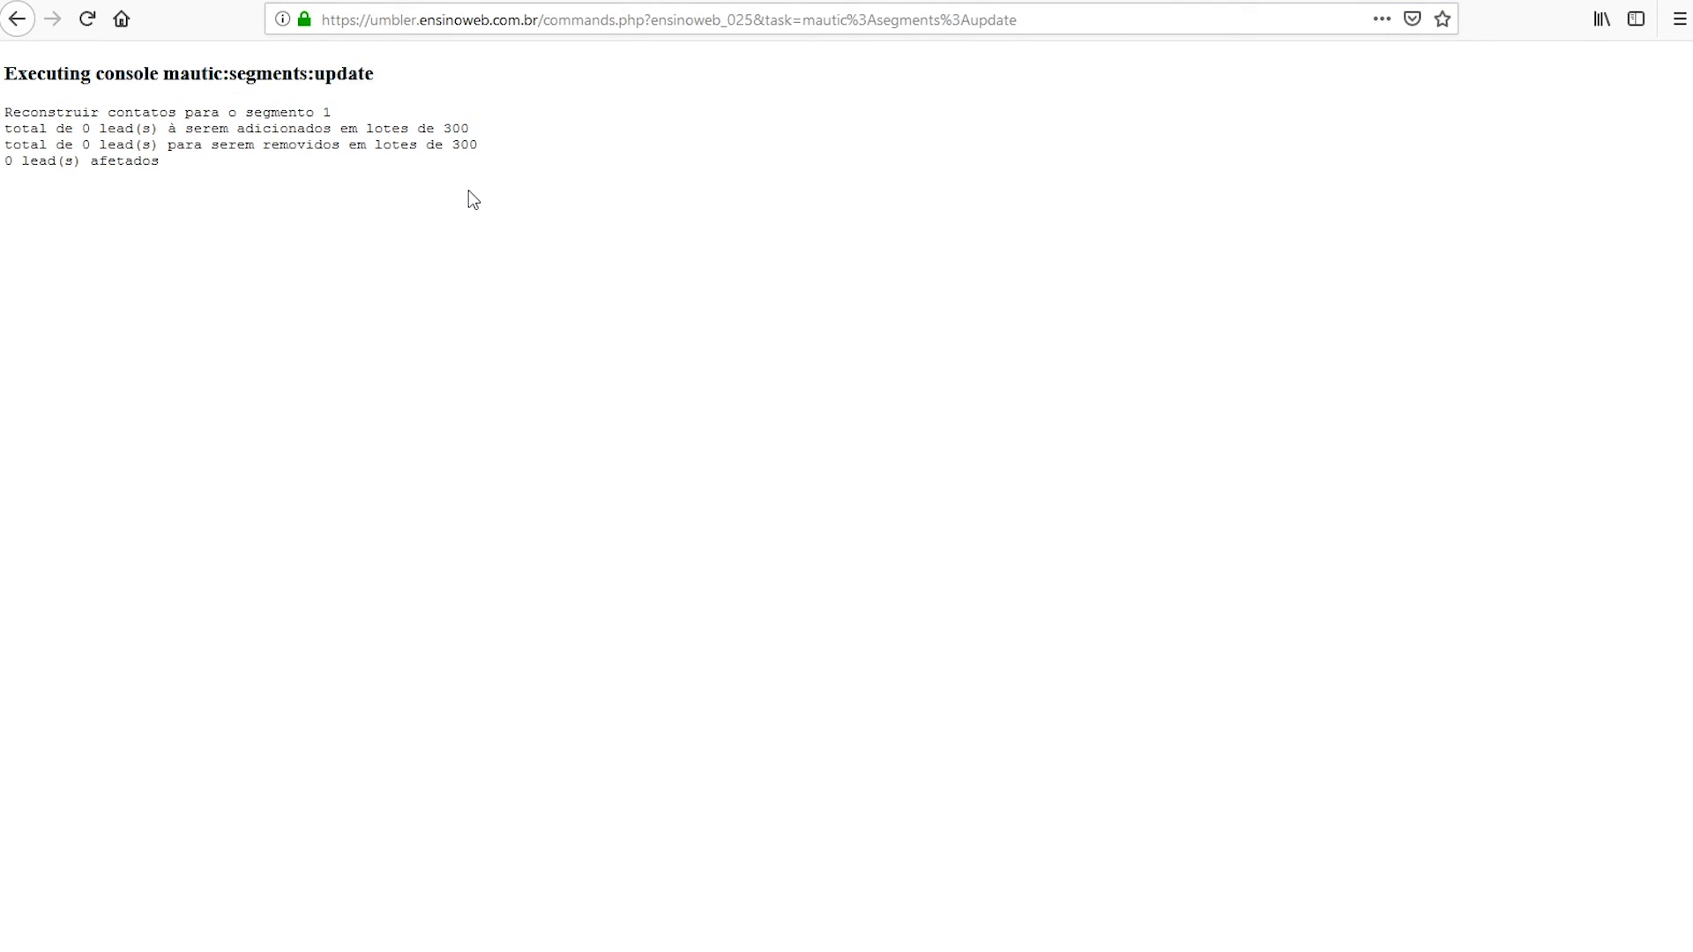
drag(229, 181, 2, 124)
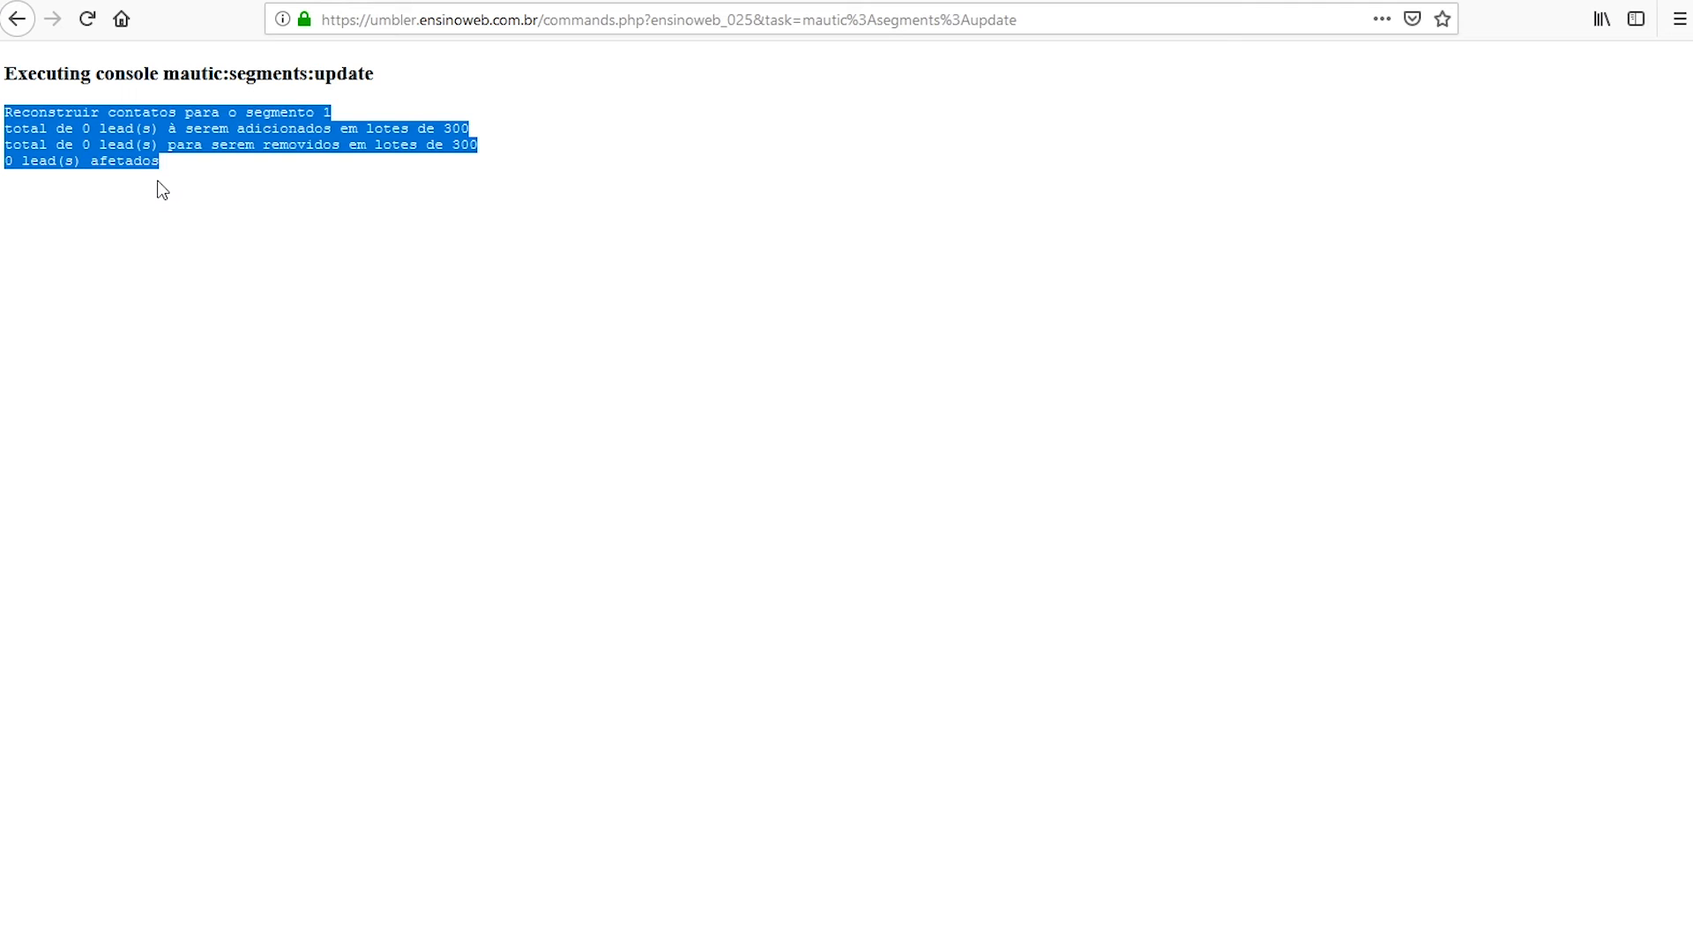
click(215, 150)
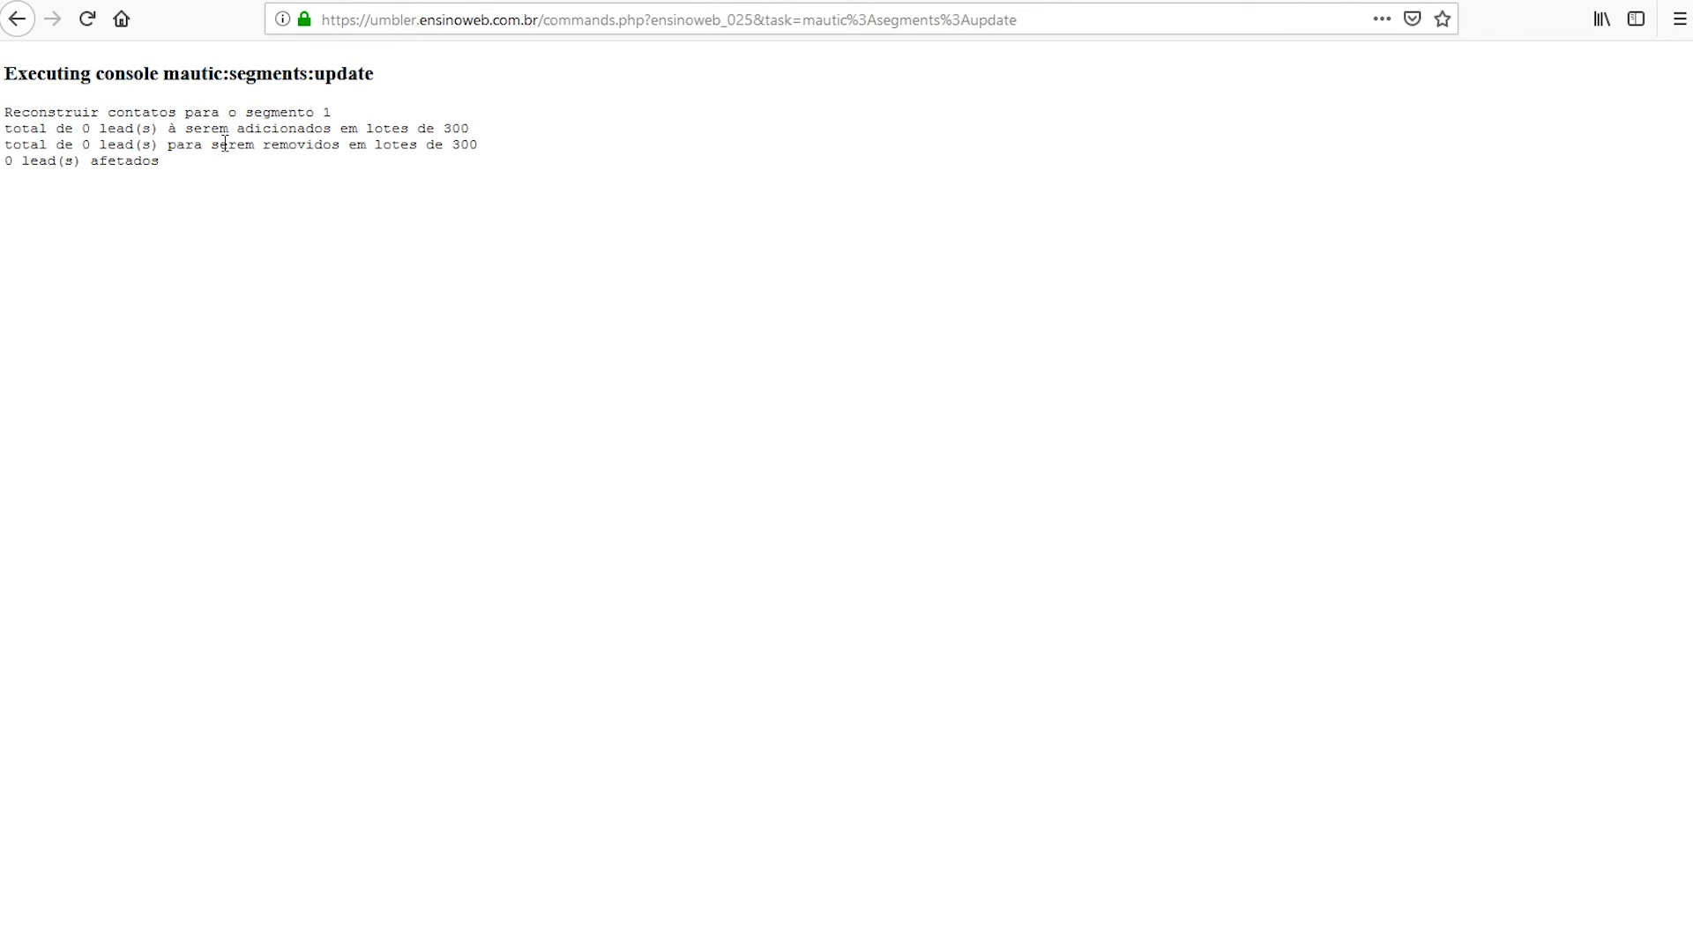
drag(246, 112, 362, 111)
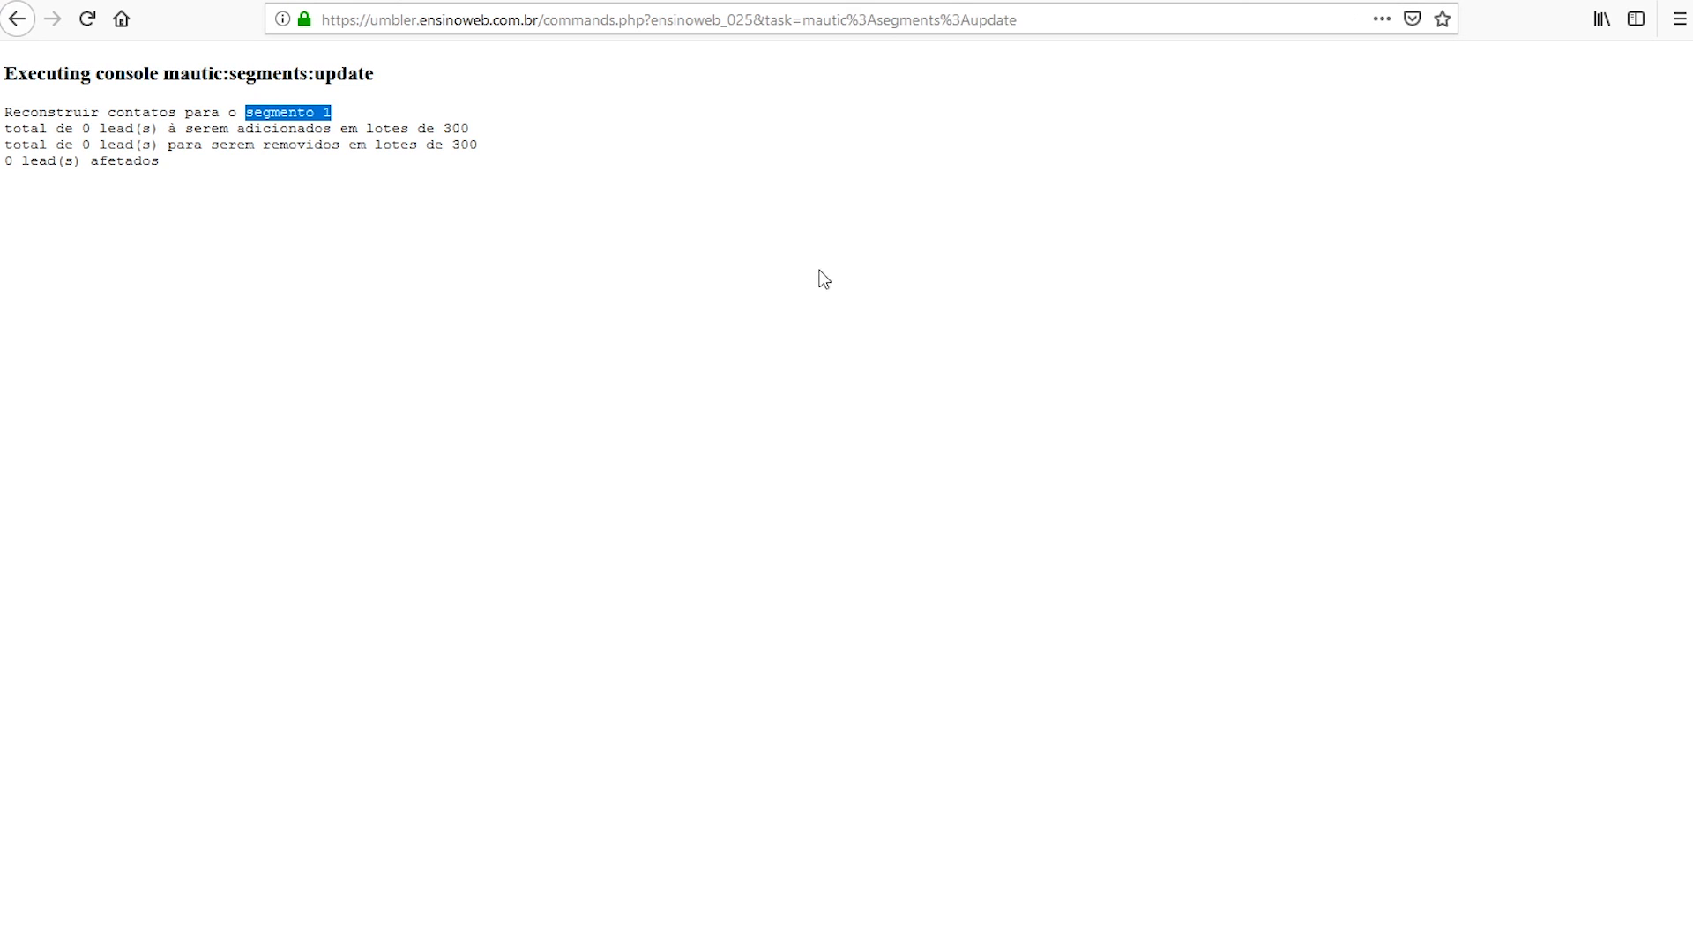
click(221, 1)
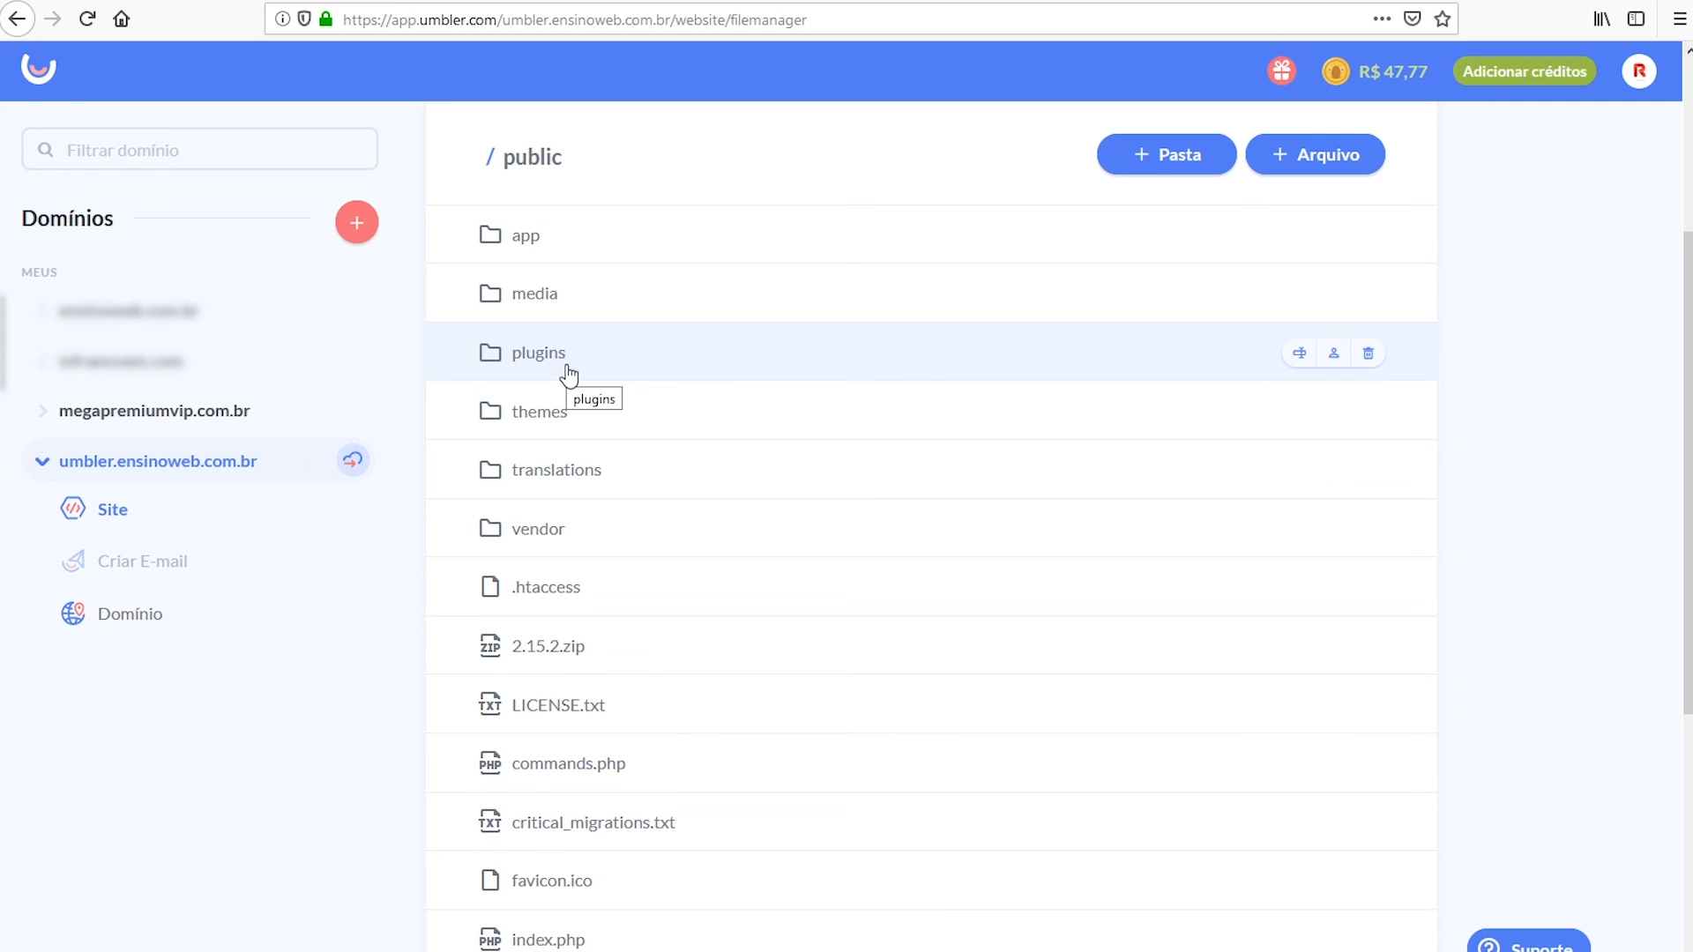
Scroll the mautic-cron-commands GitHub README to its How to use section.
click(793, 1)
scroll(691, 403, up, 3)
scroll(685, 393, up, 3)
scroll(685, 393, down, 8)
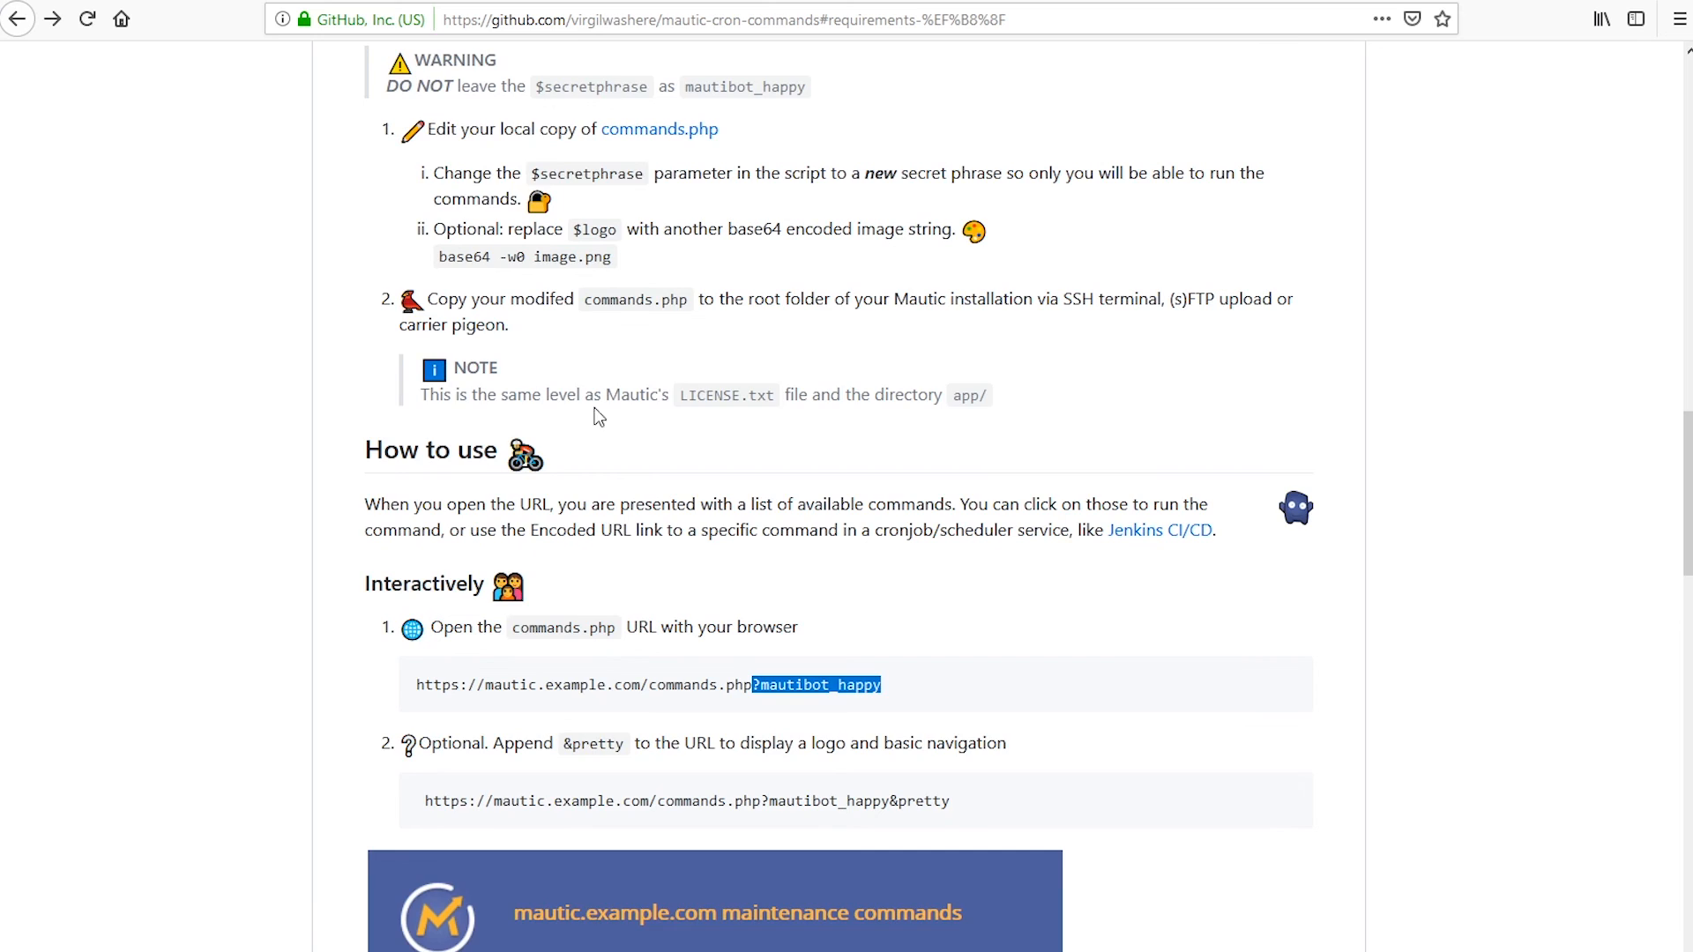
scroll(692, 446, down, 2)
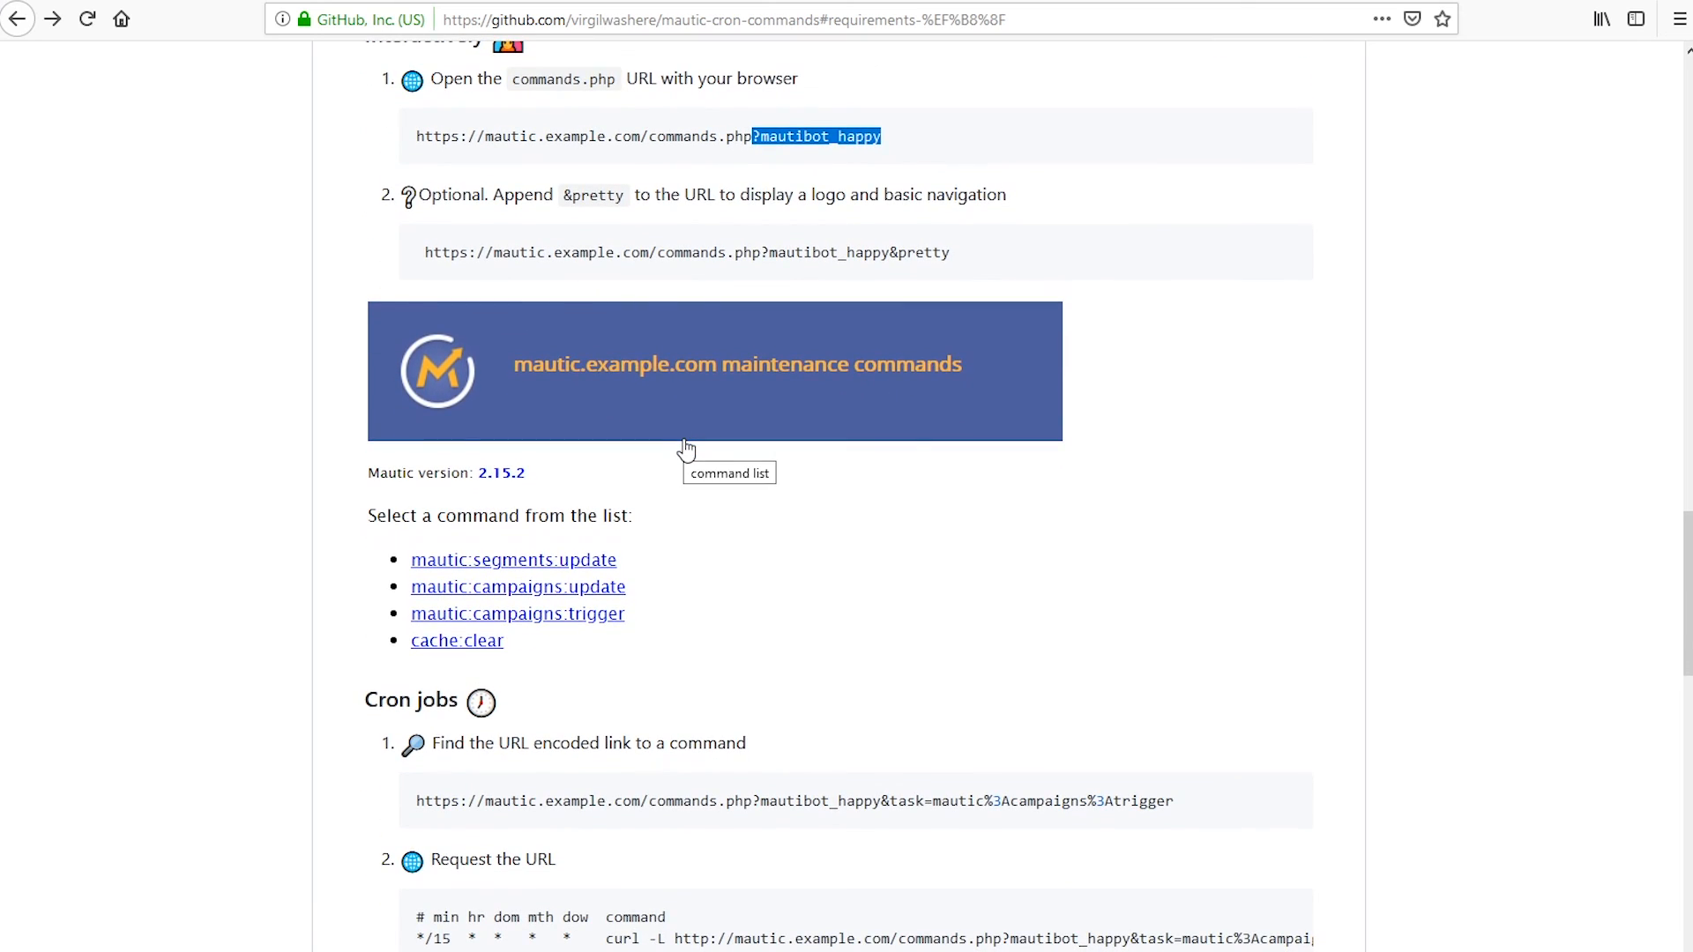